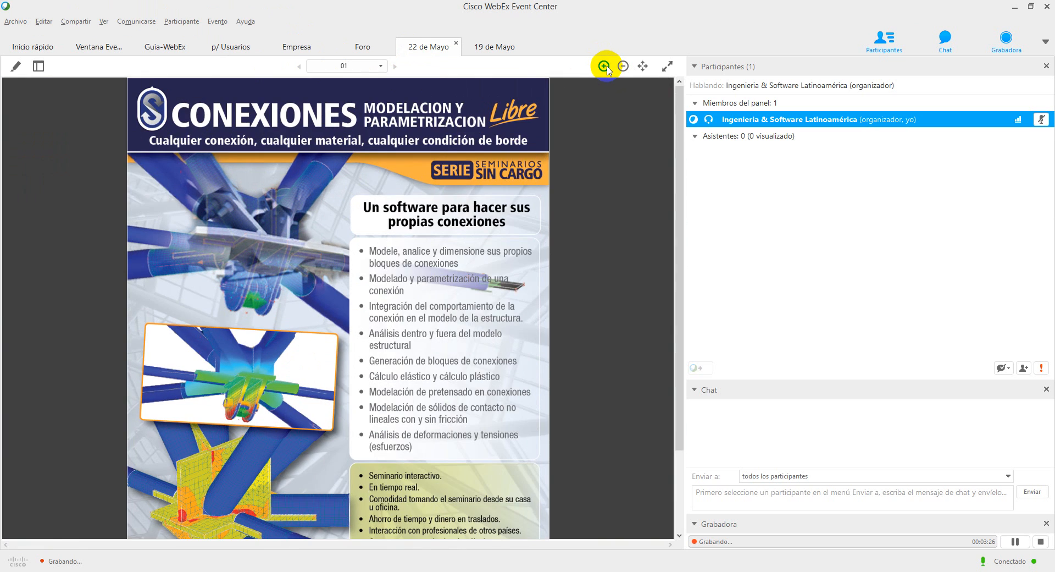
click(605, 66)
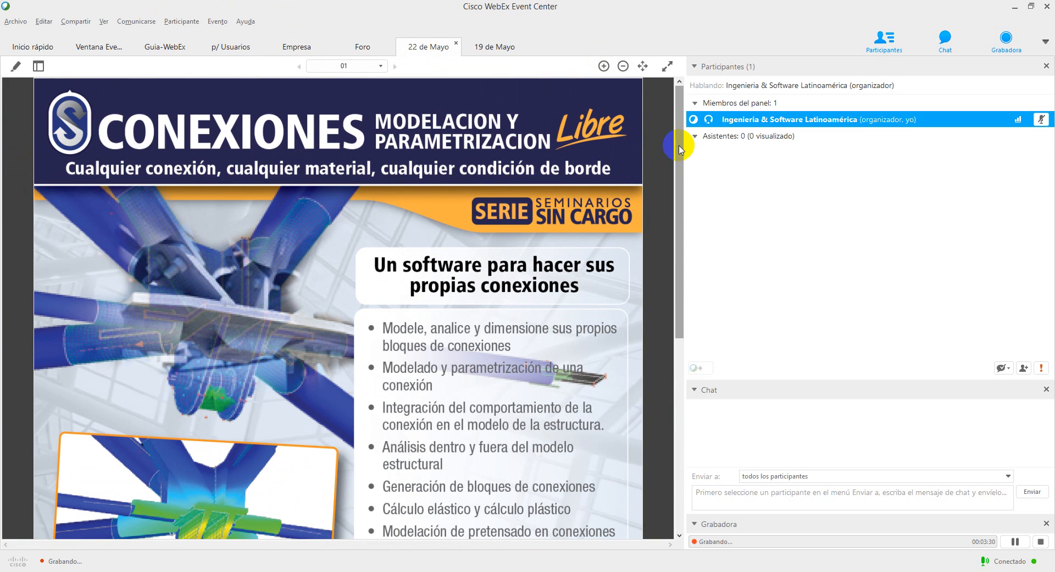
Look over the 22 de Mayo seminar poster at different magnifications, and bring up the 19 de Mayo poster.
drag(681, 147, 671, 120)
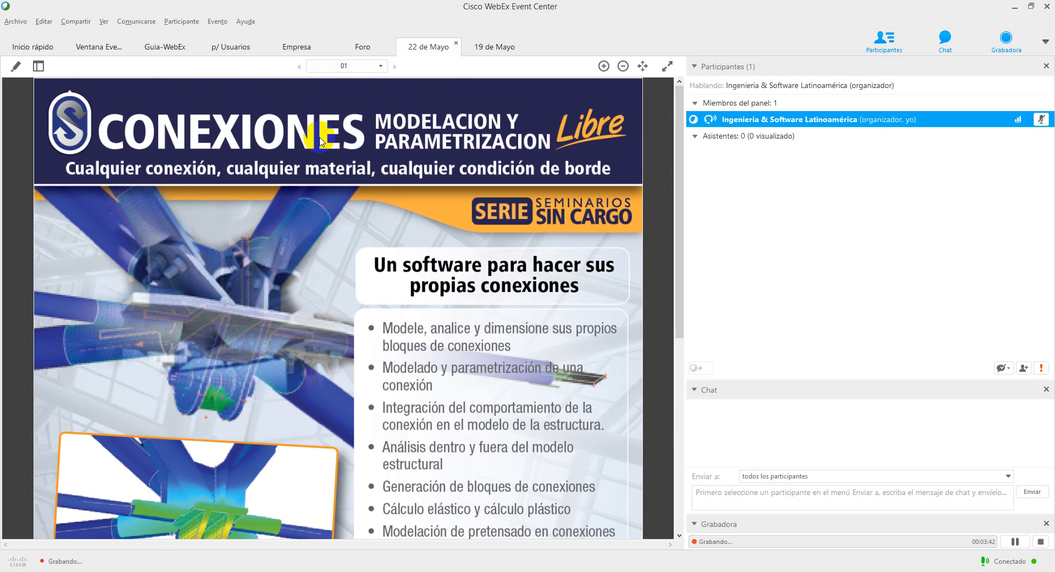
click(624, 66)
click(623, 67)
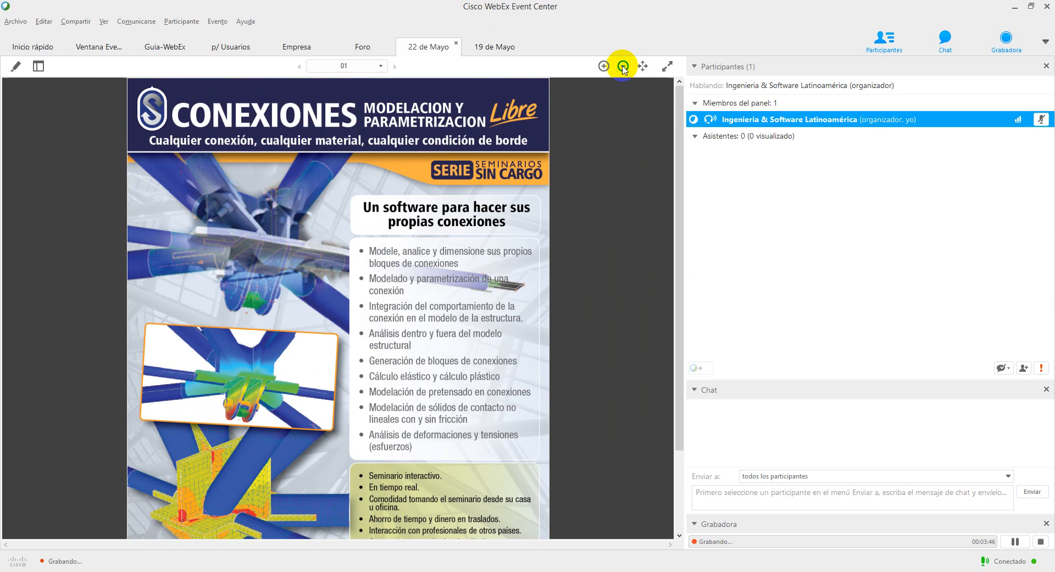
click(624, 66)
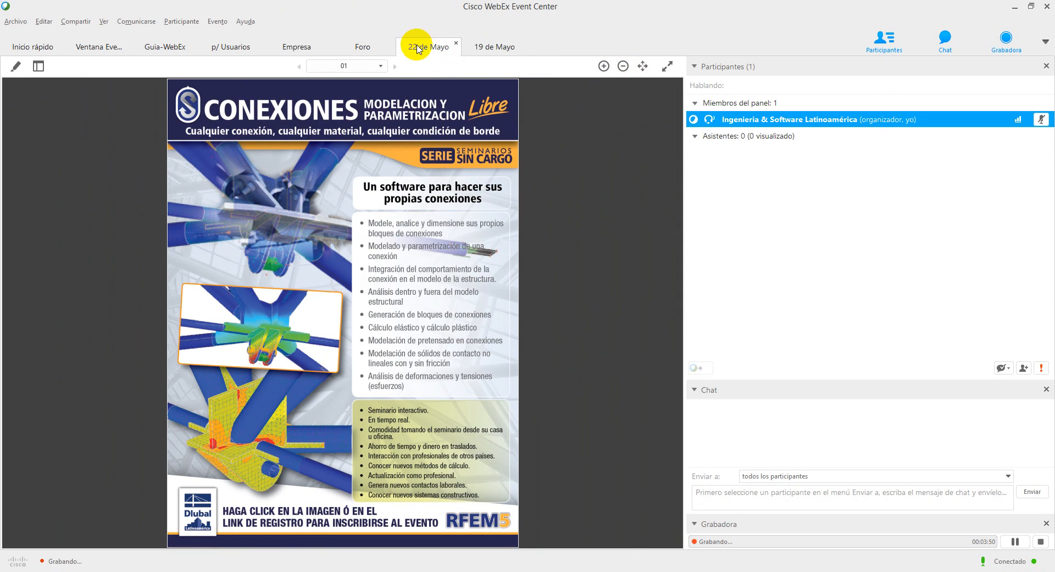
click(487, 52)
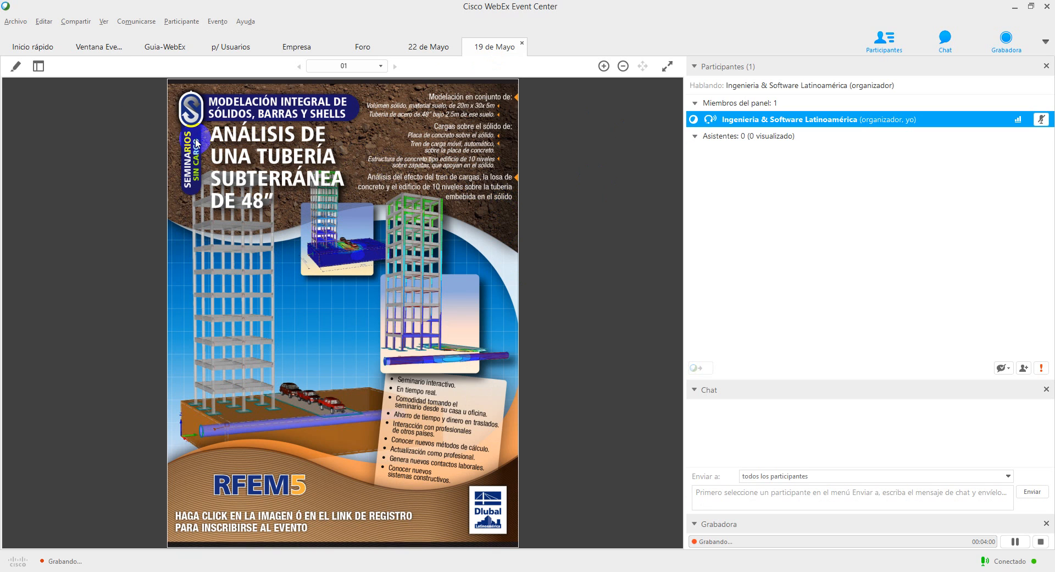
Start sharing the screen with the event and switch to RFEM.
click(35, 49)
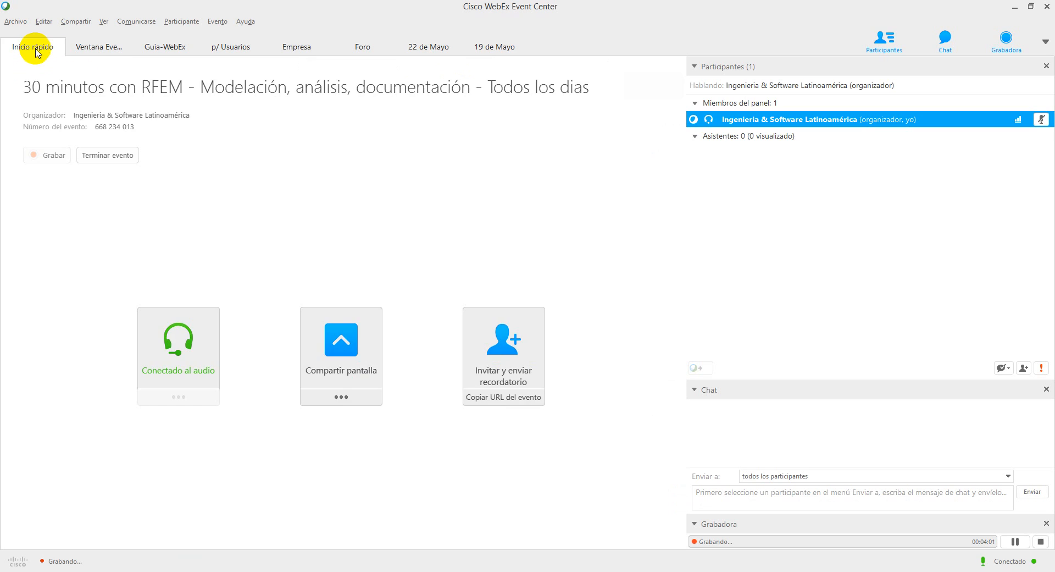
click(333, 400)
click(348, 254)
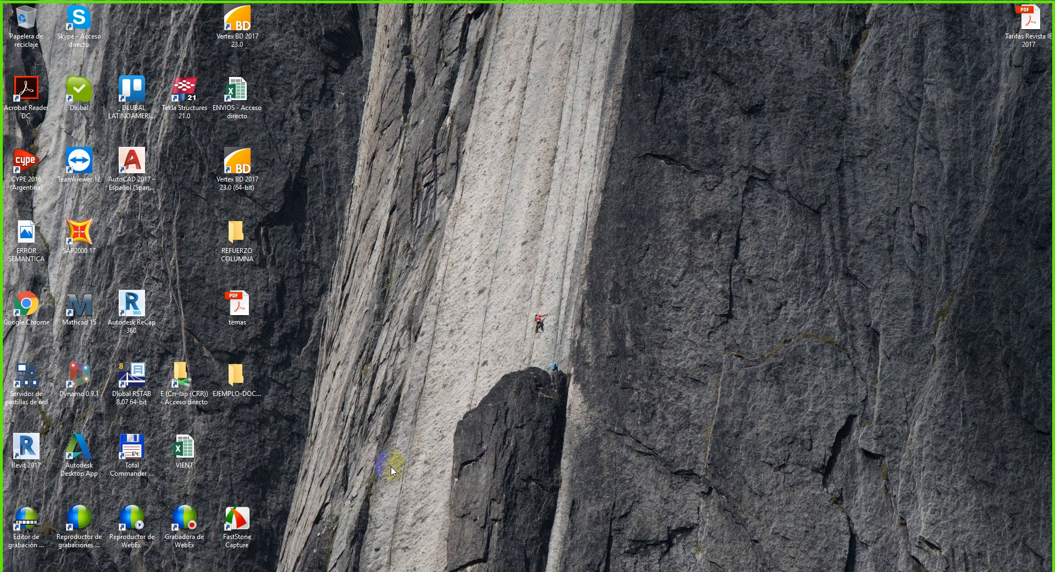
click(364, 571)
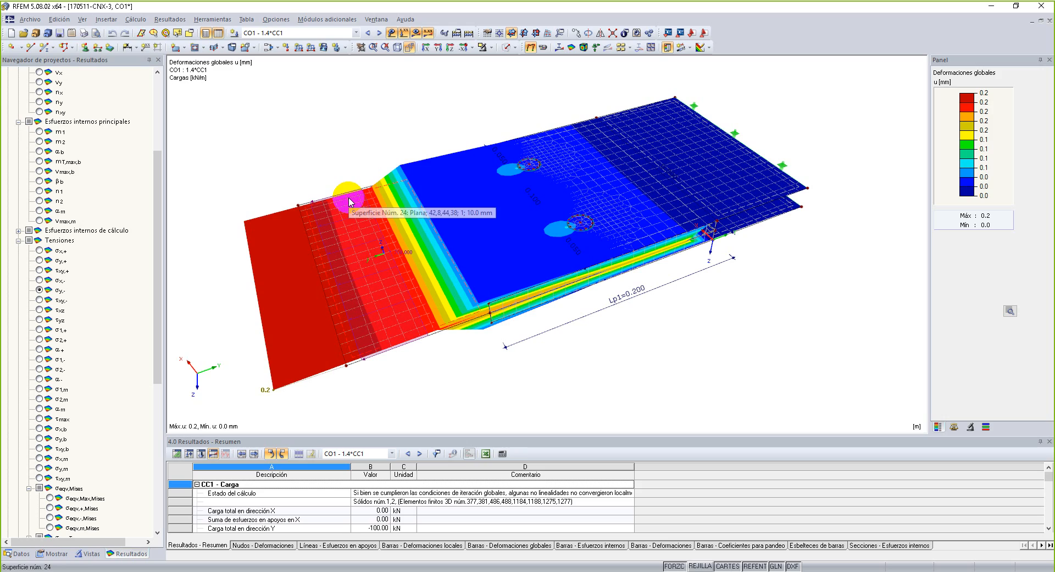
Examine the global deformation results of the plate connection model from several angles.
ctrl+middle_drag(481, 144, 452, 73)
ctrl+middle_drag(570, 309, 516, 233)
ctrl+right_drag(517, 234, 571, 416)
click(546, 417)
middle_drag(491, 386, 500, 387)
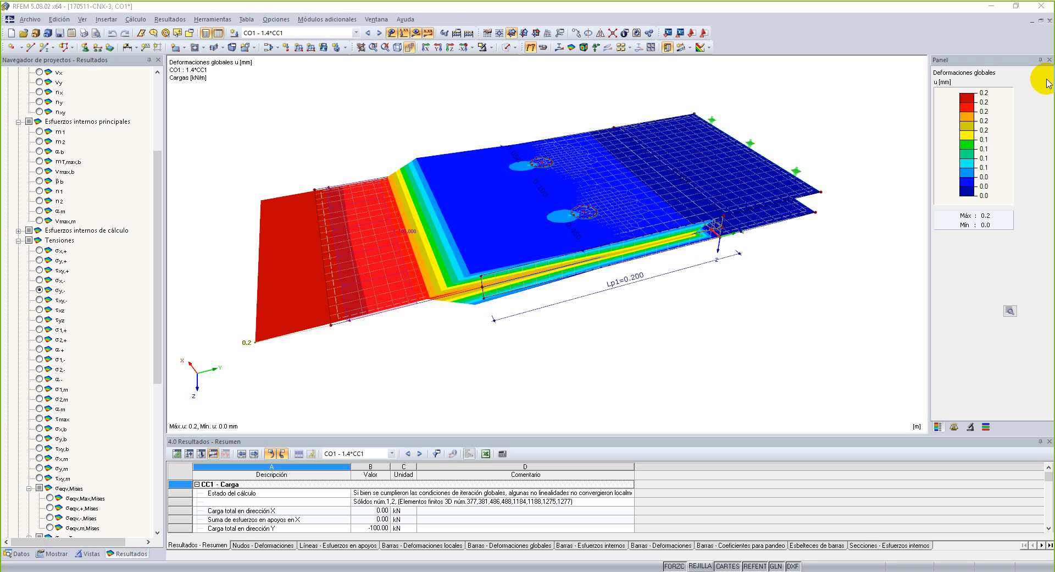
Check the saved blocks in the Conexiones category of the block library without inserting any.
click(30, 20)
click(77, 260)
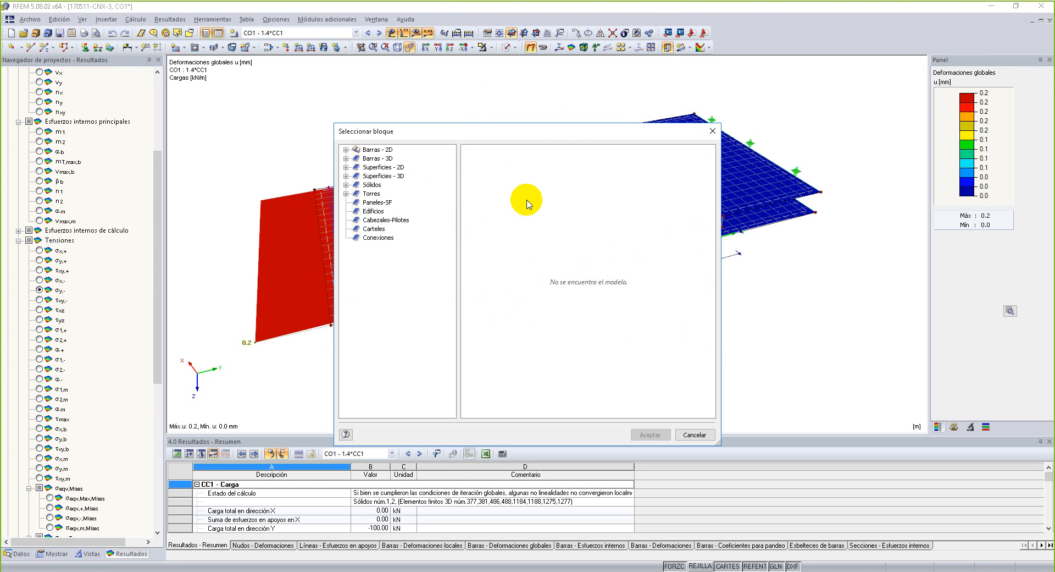
click(379, 237)
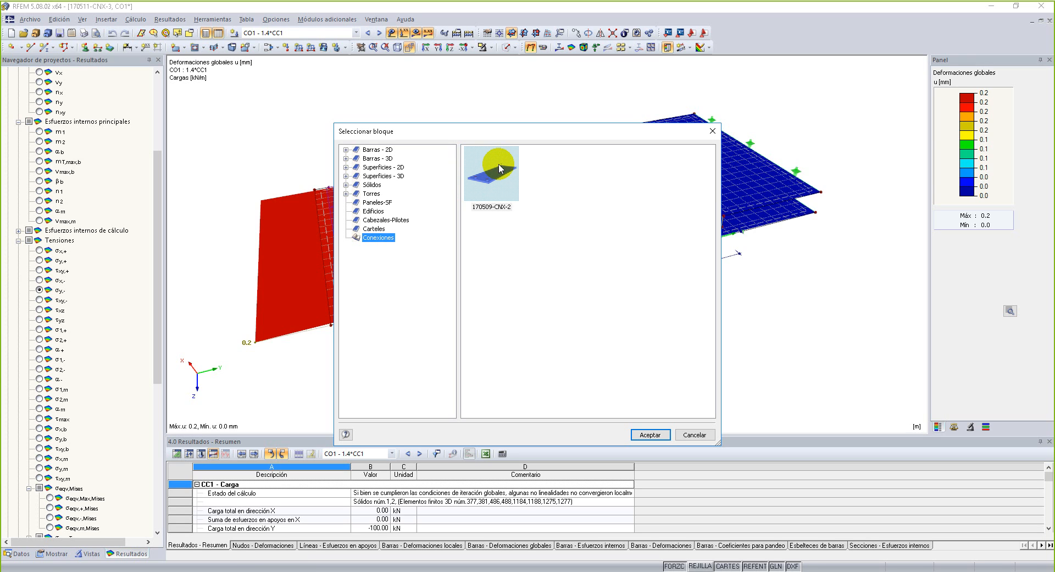
click(713, 131)
Hide the deformation results and show the connection model in solid rendering.
ctrl+middle_drag(665, 329, 591, 351)
right_click(590, 350)
click(531, 48)
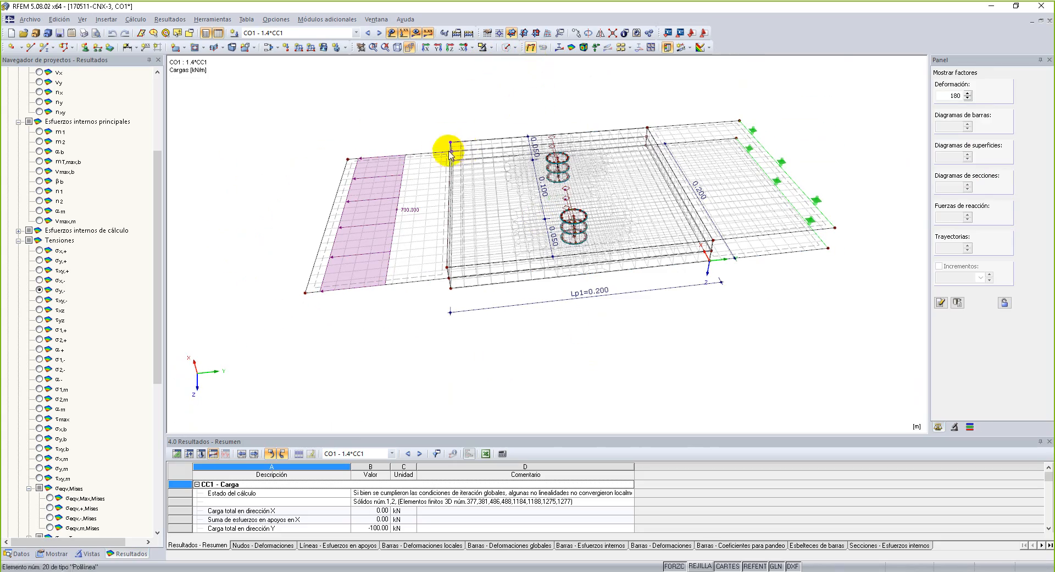
click(508, 49)
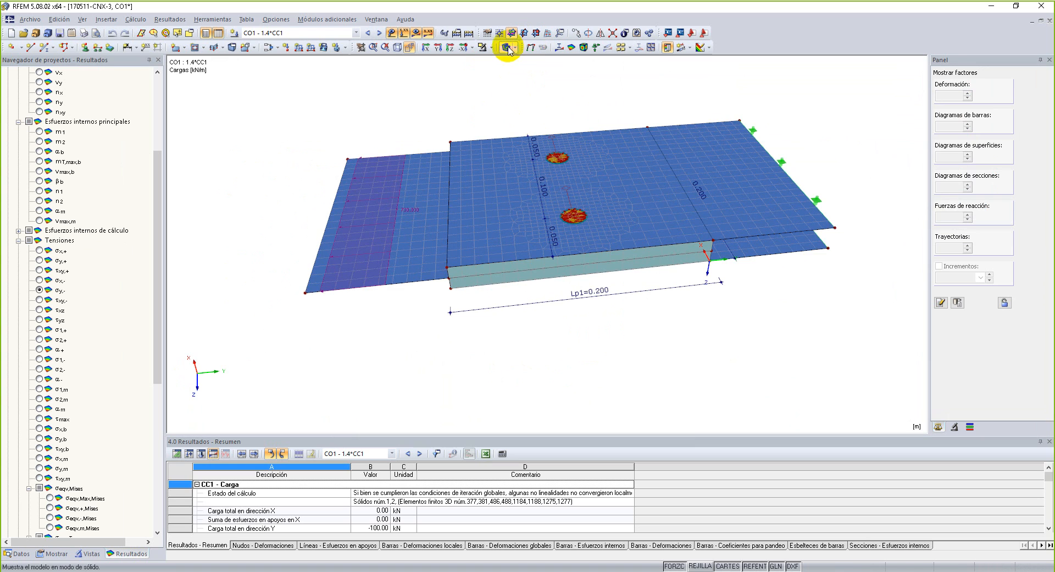
Set the solid model's surfaces to render filled with their thickness included, using the last Relleno incluido espesor option.
click(54, 553)
scroll(56, 415, down, 10)
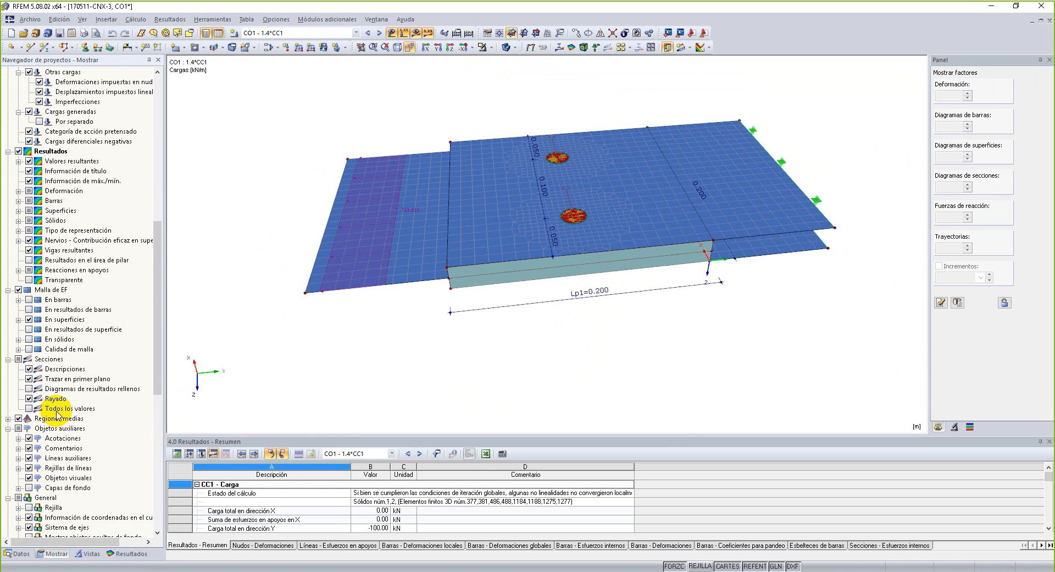
scroll(57, 415, down, 12)
click(18, 477)
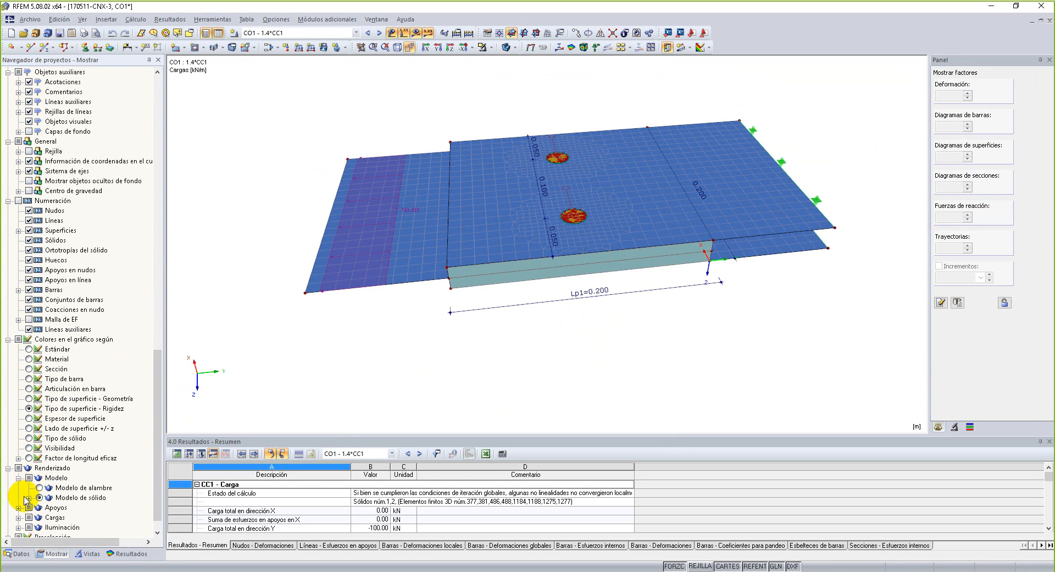
click(28, 497)
scroll(28, 484, down, 2)
click(39, 467)
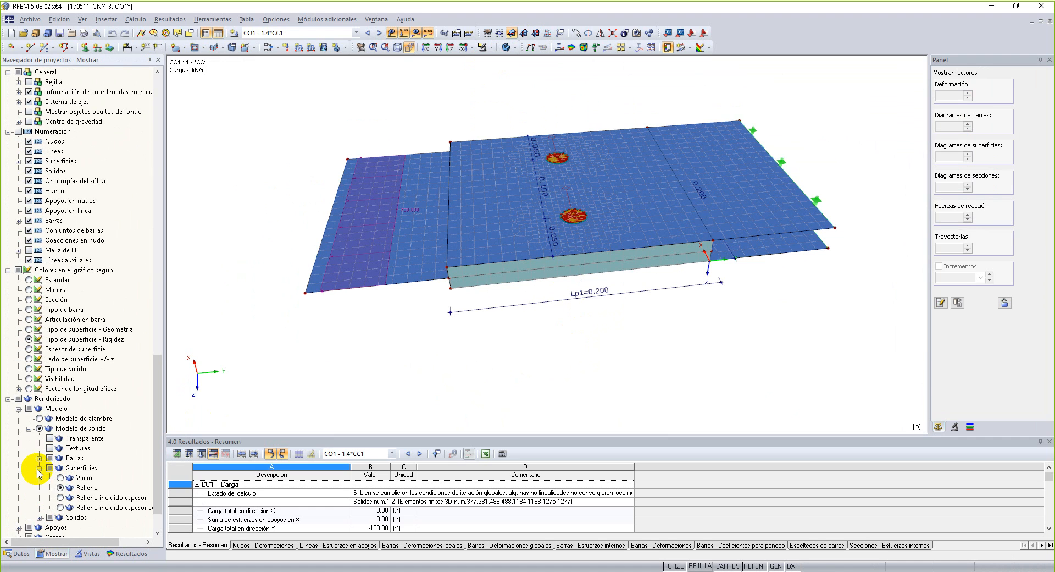
click(61, 507)
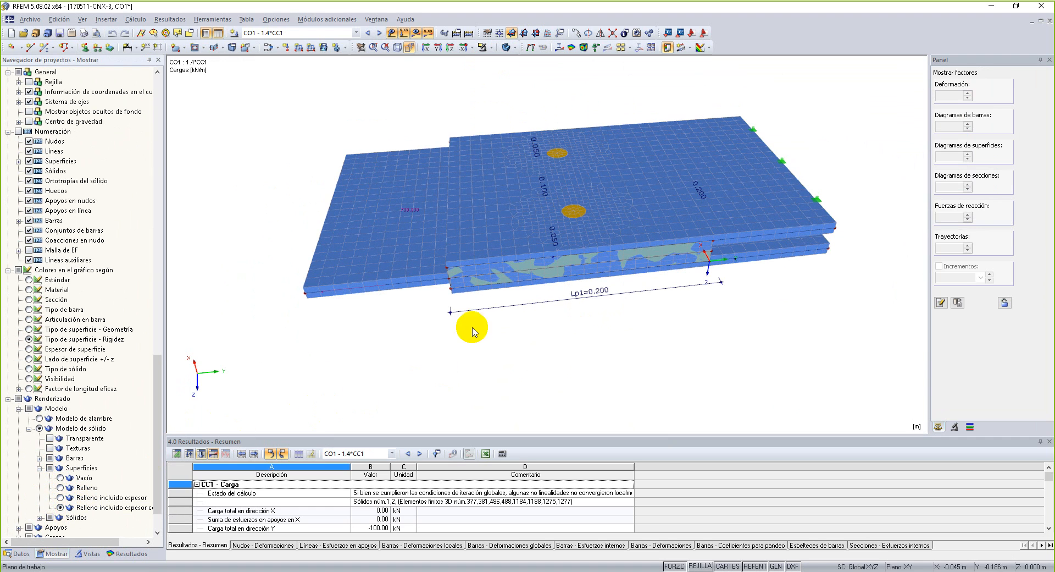
Activate the visibilities so that only the generated Superficies por rigidez group is displayed.
click(126, 553)
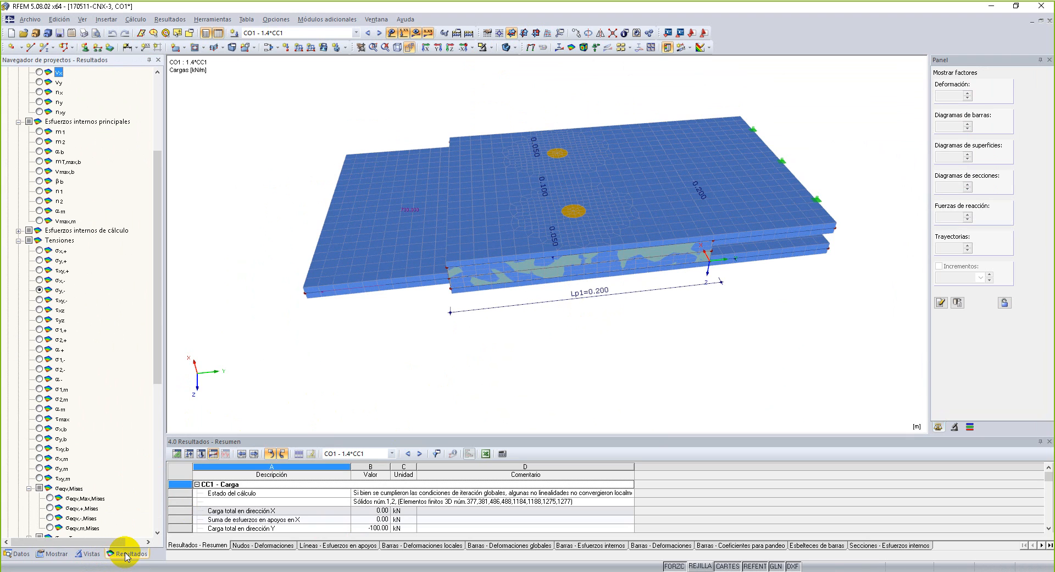
click(89, 553)
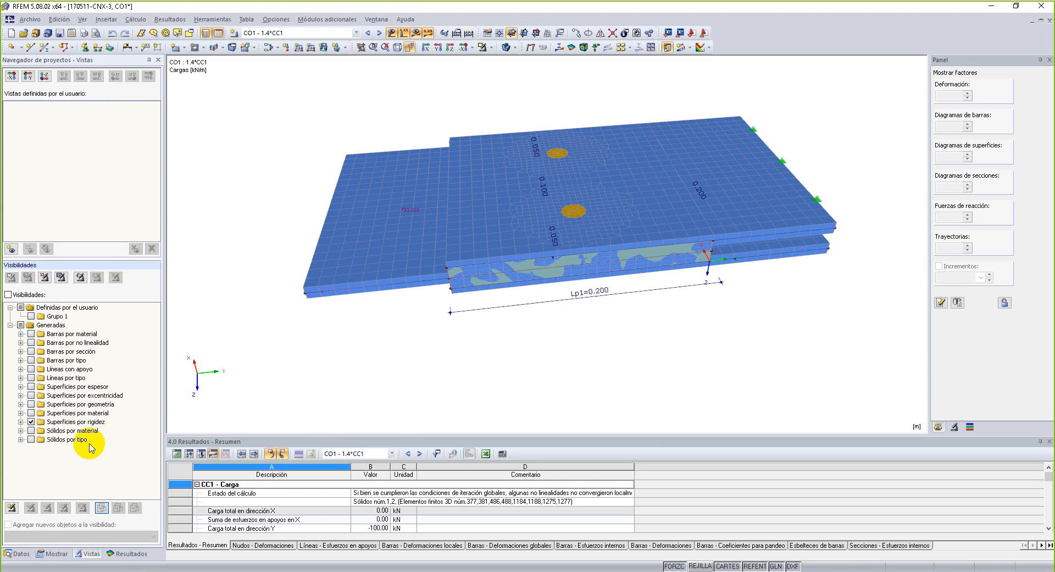
click(7, 295)
mouse_move(540, 349)
ctrl+middle_down()
mouse_move(676, 346)
mouse_move(684, 275)
mouse_move(494, 261)
mouse_move(533, 336)
ctrl+middle_up()
Delete the finite element mesh from the model and inspect the plain plates with their bolt holes.
click(136, 19)
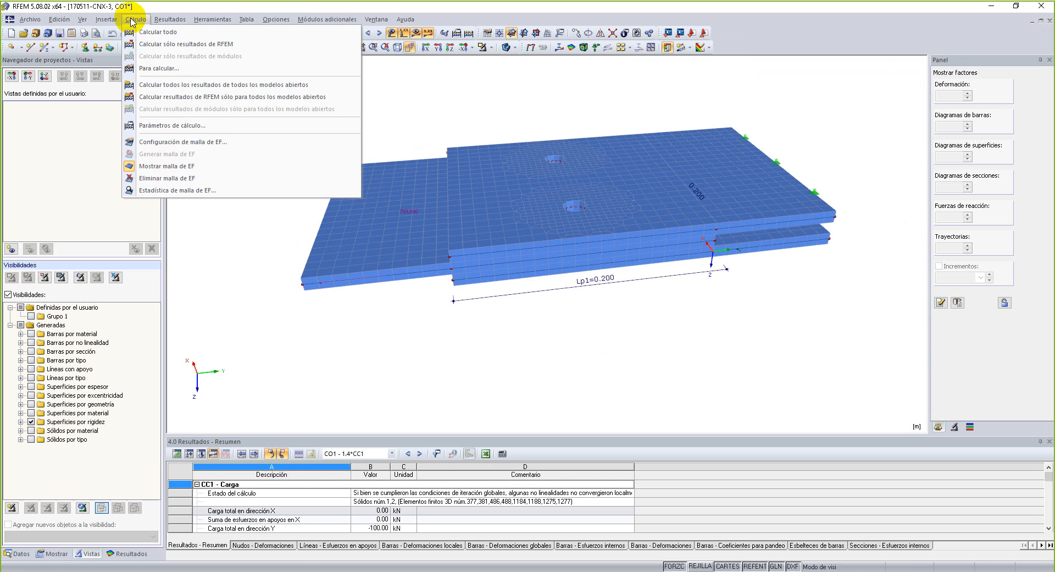
click(180, 179)
ctrl+middle_drag(567, 346, 602, 406)
right_click(601, 407)
ctrl+middle_drag(483, 54, 825, 113)
ctrl+middle_drag(431, 348, 685, 355)
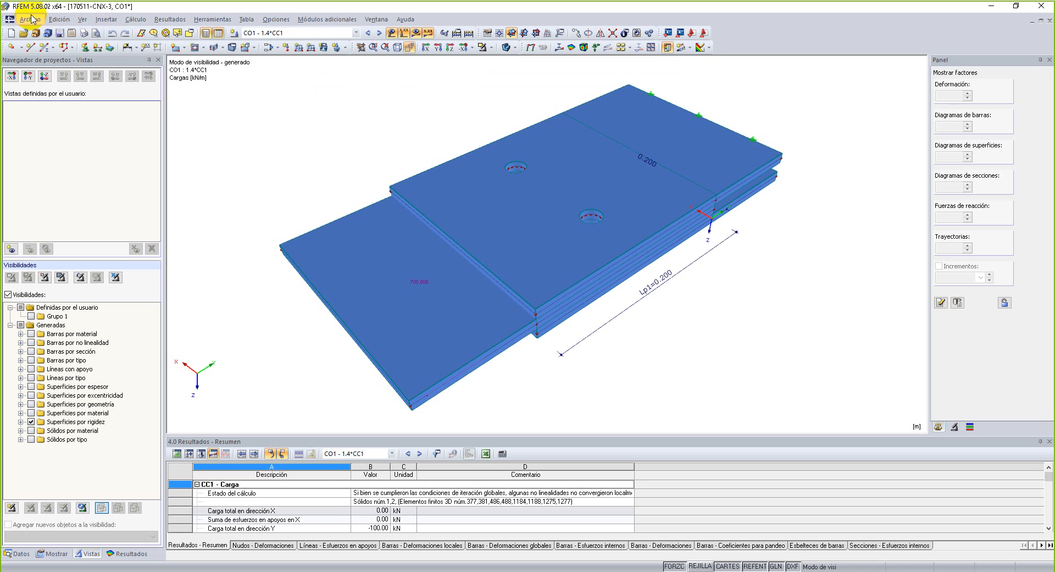
ctrl+middle_drag(793, 325, 730, 341)
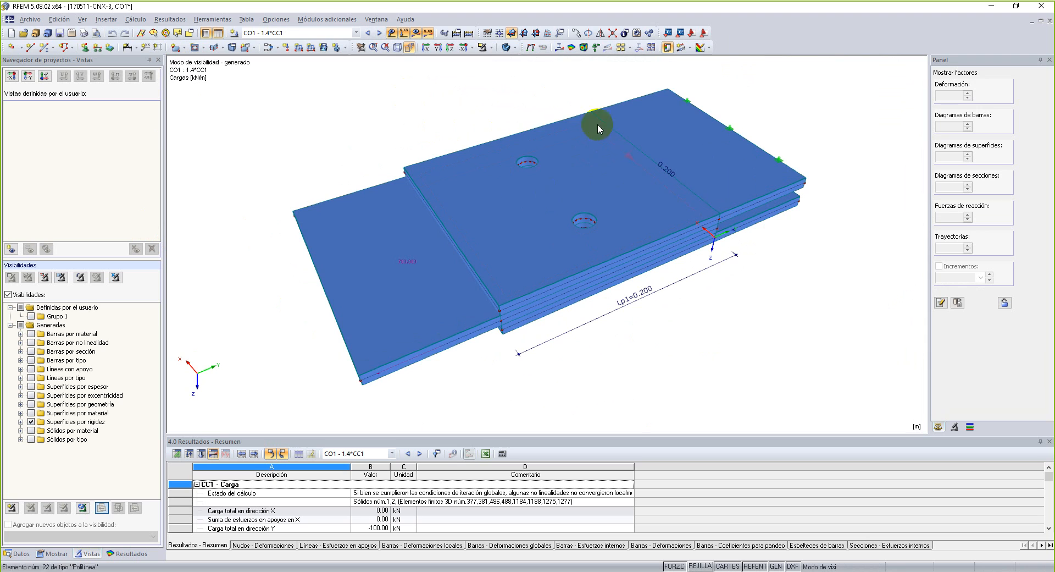
Close the two open models, 170511-CNX-3 and 170509-CNX-1.
click(34, 20)
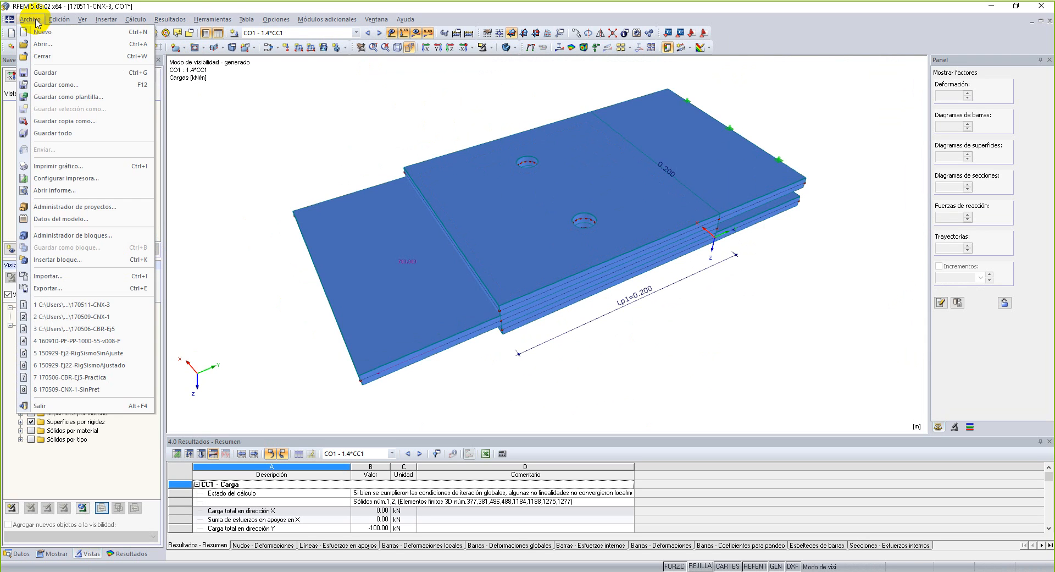
click(38, 56)
click(531, 307)
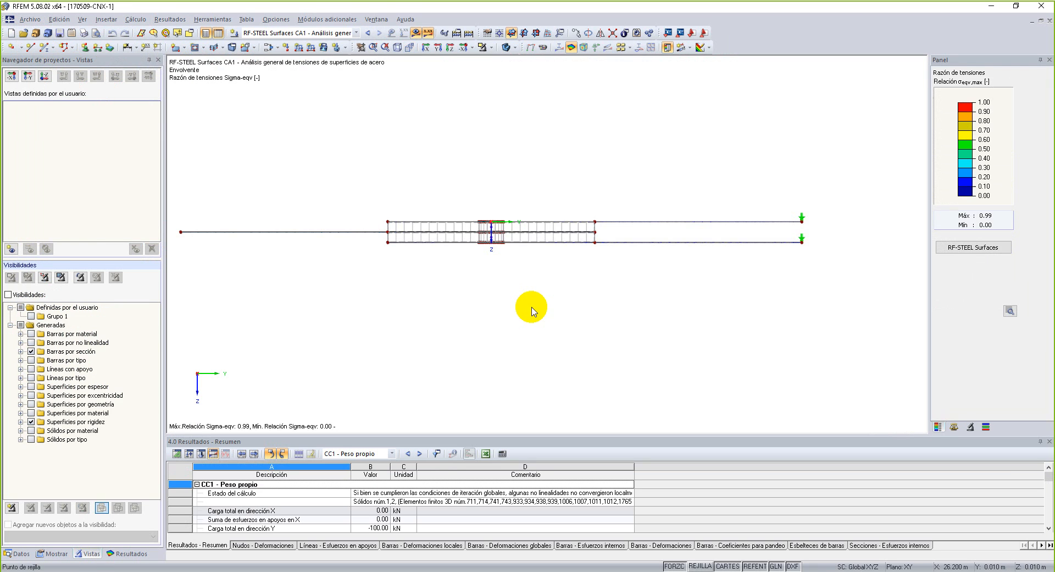
click(31, 20)
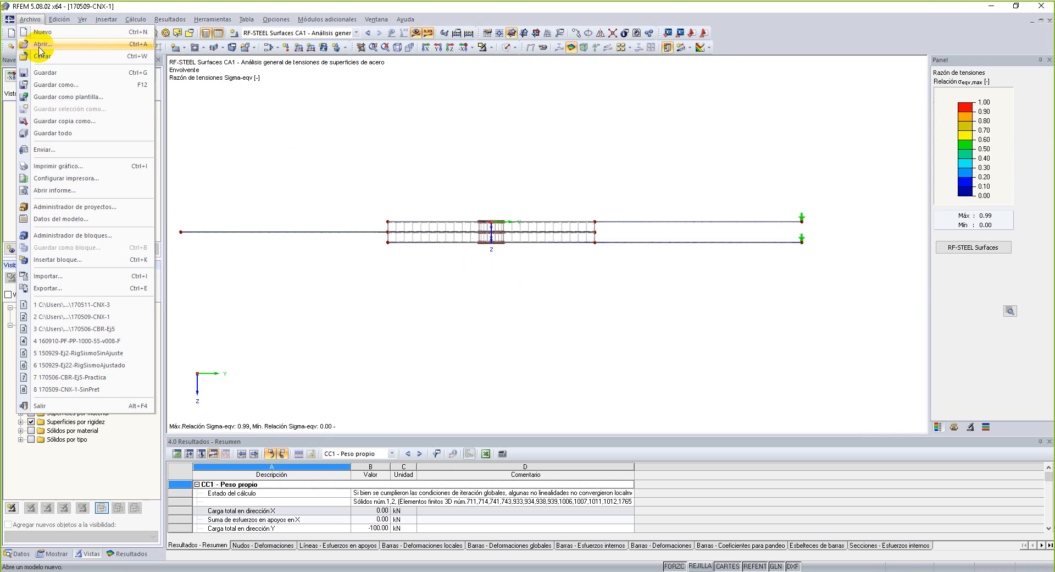
click(38, 55)
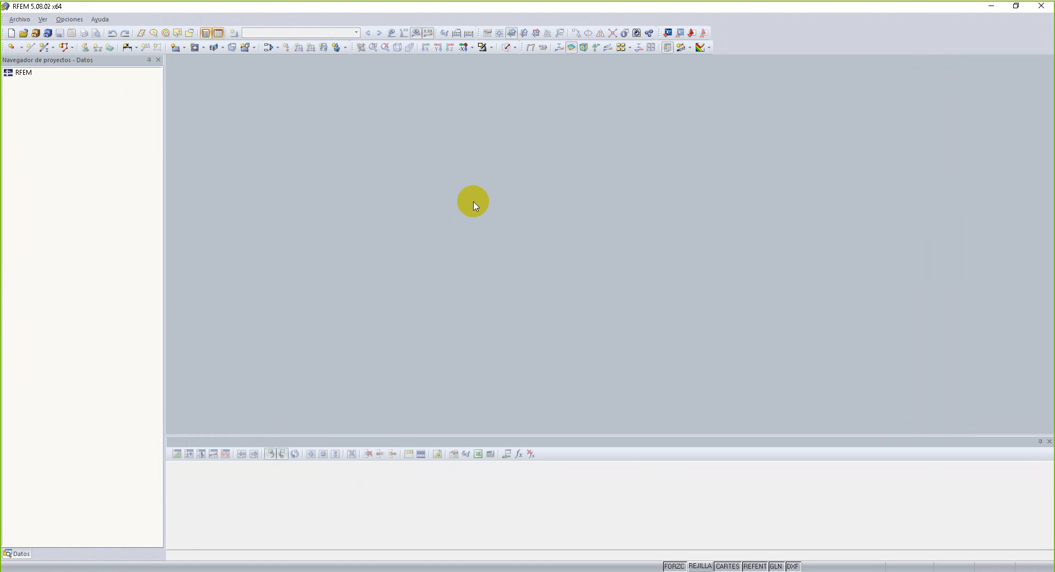
Start a new model and assign it to the MINI TUTORIALES project.
click(19, 19)
click(22, 30)
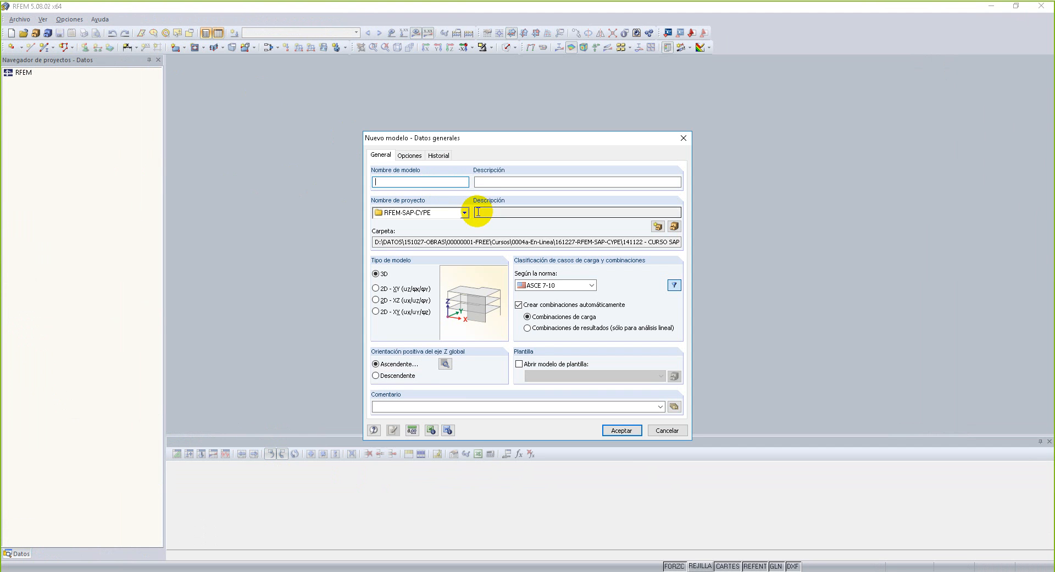
click(464, 212)
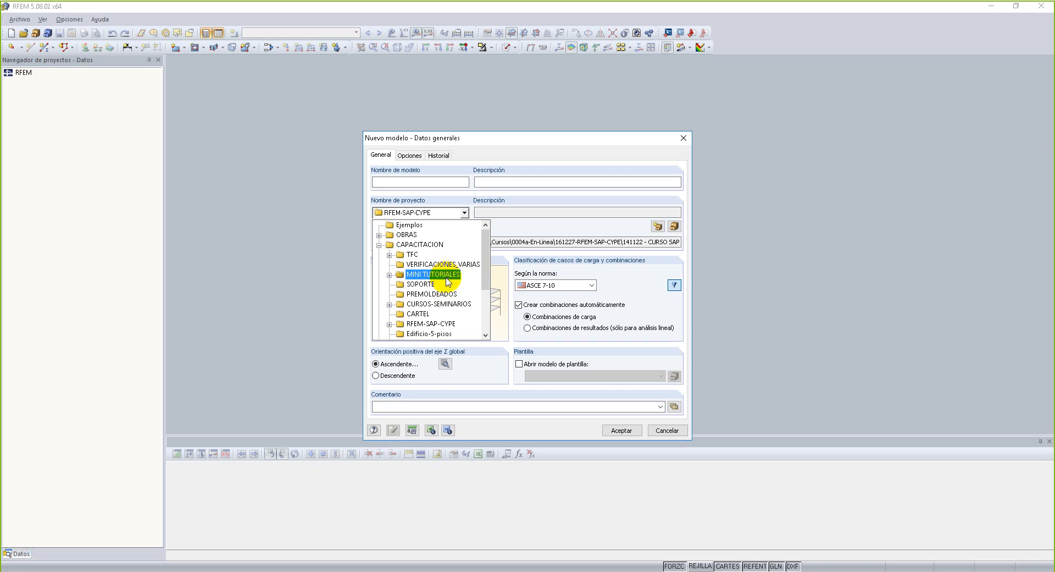
click(434, 274)
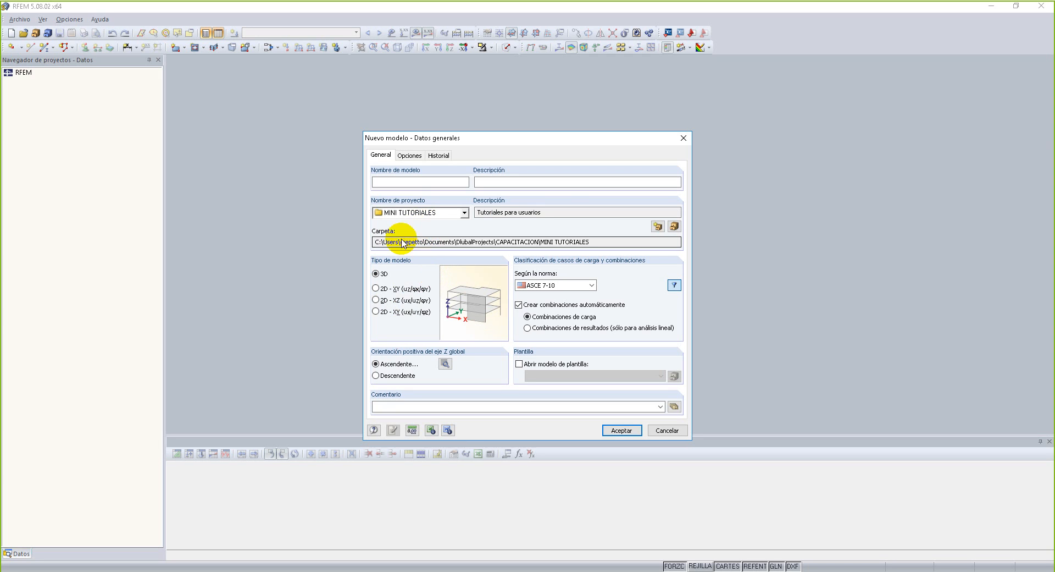
Name the model 170515-Tutorial-CNX-3placas and create it with the remaining general data at their defaults.
click(401, 181)
text(1)
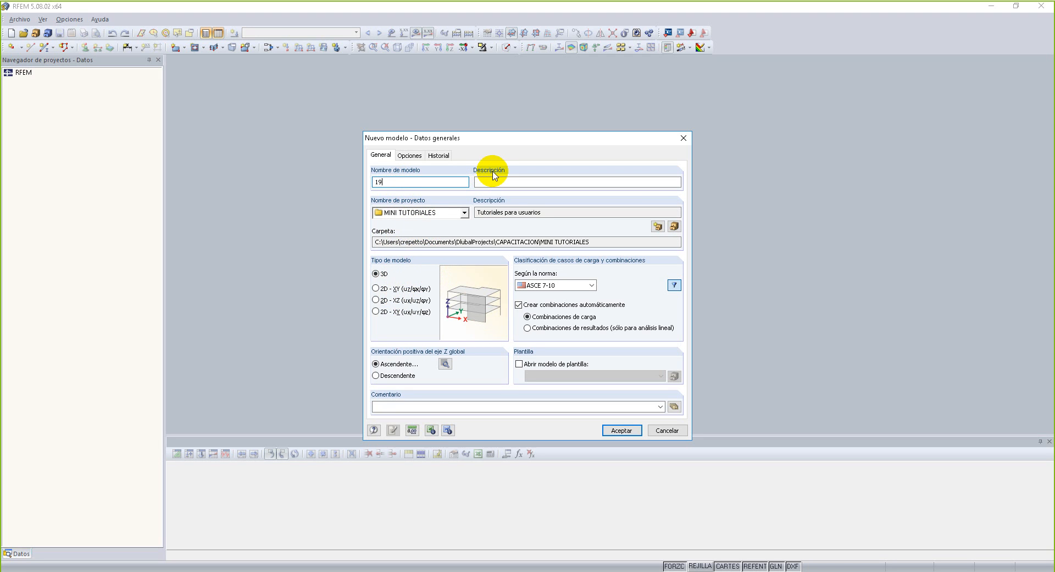
text(70515-Tutorial-CNX-3placas)
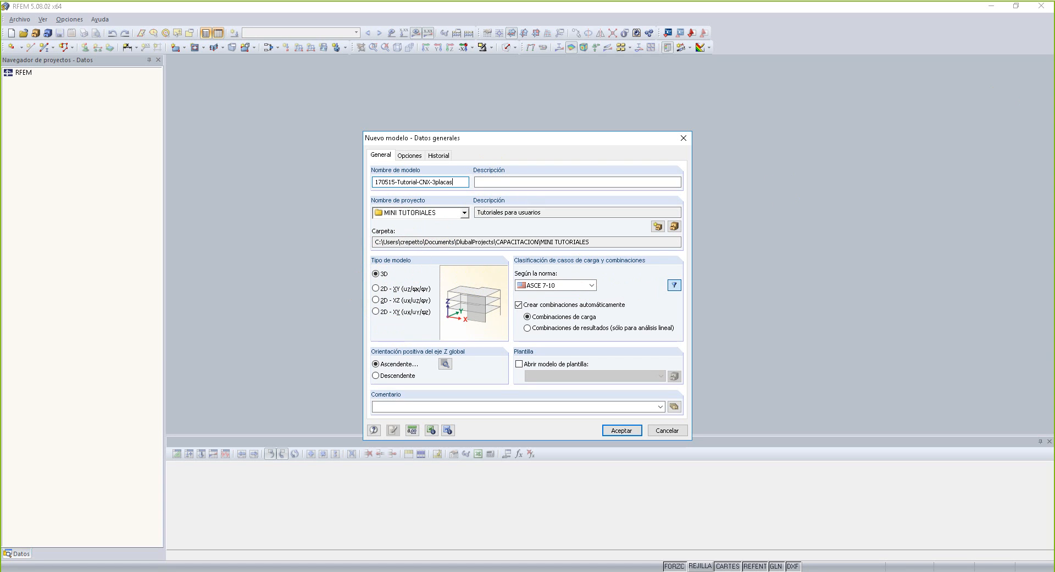
click(626, 432)
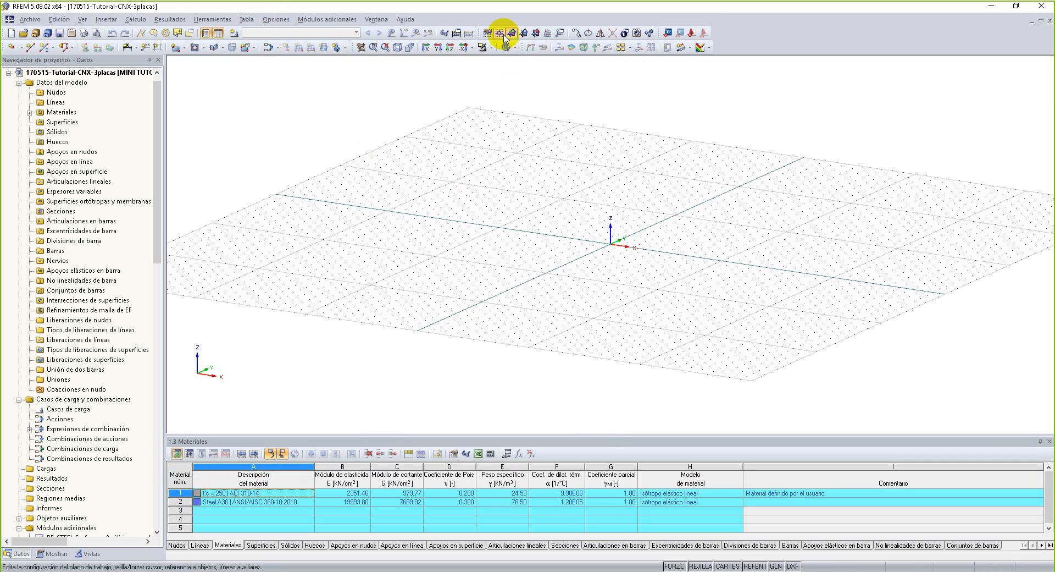
Show the XY work plane in plan view and set the grid point spacing to 0.010 m in both directions.
click(454, 52)
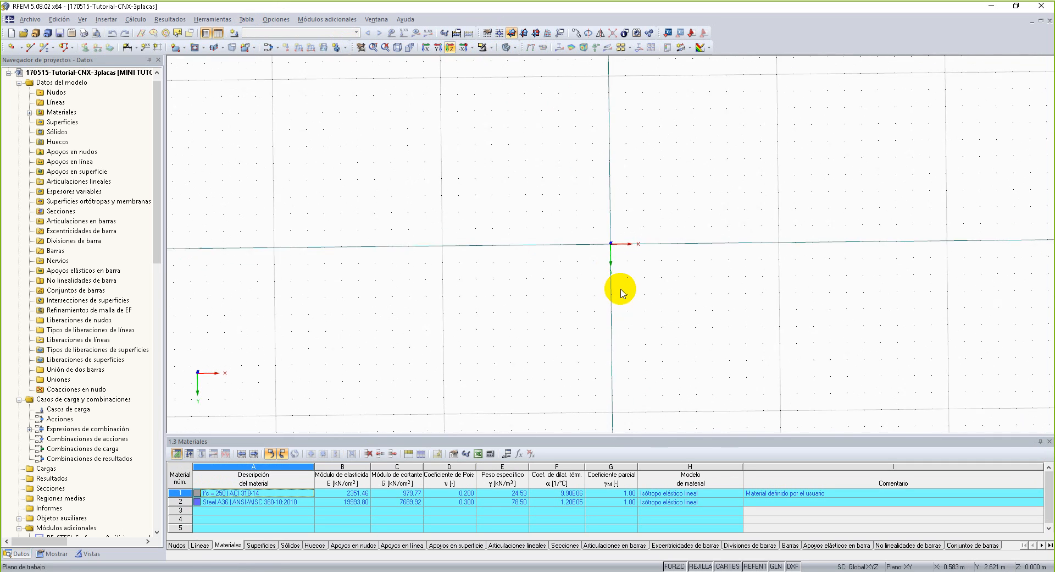
scroll(575, 276, up, 3)
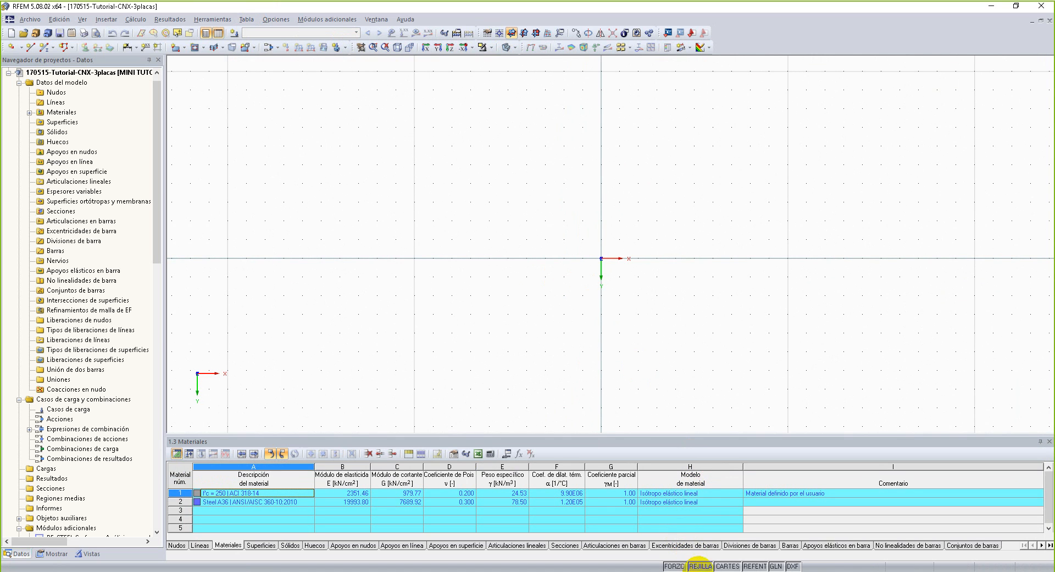
right_click(702, 566)
click(710, 559)
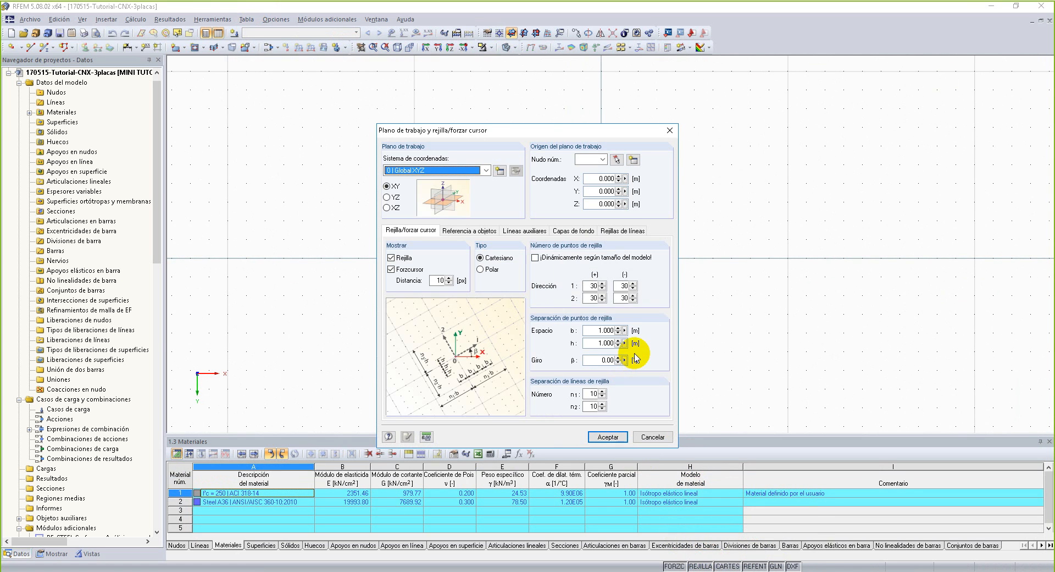
text(0.010)
key(Tab)
text(0.01)
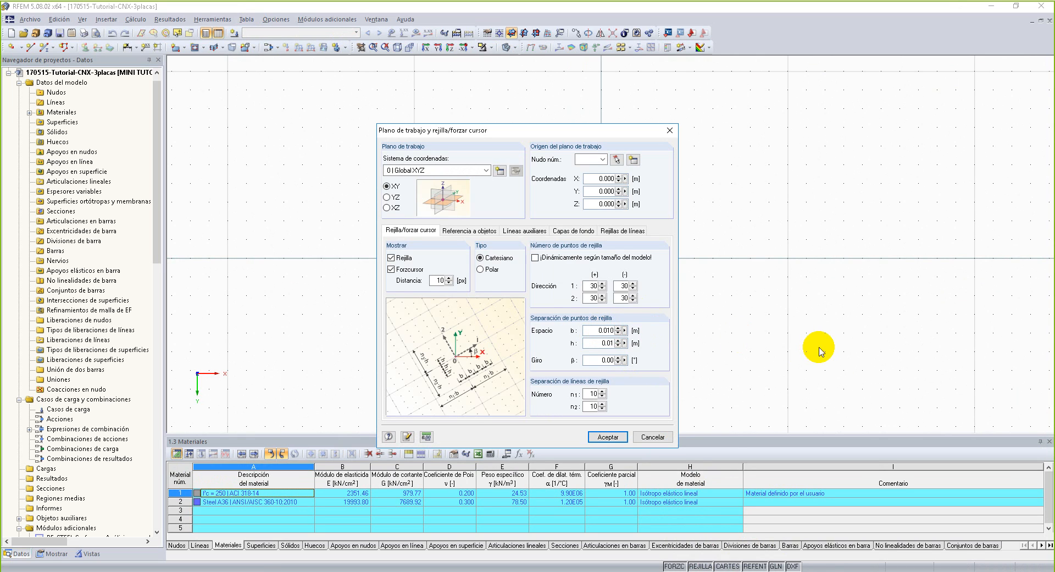
click(608, 437)
Define a new rectangular surface with material Steel A36 ANSI/AISC 360-10:2010 and a constant thickness of 10 mm.
scroll(605, 251, up, 7)
scroll(761, 174, down, 1)
middle_drag(758, 175, 304, 406)
middle_drag(878, 169, 547, 463)
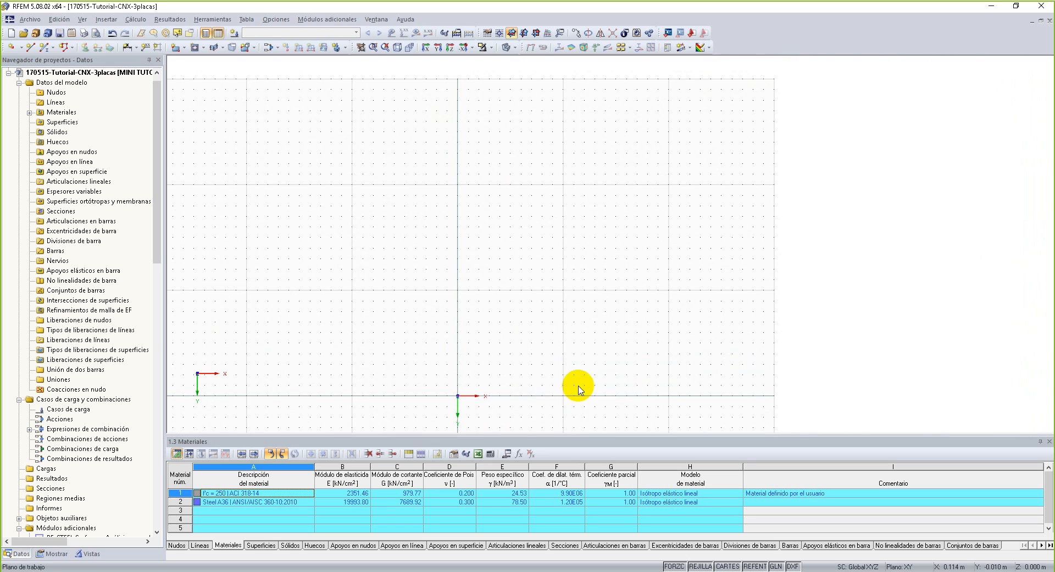
click(184, 49)
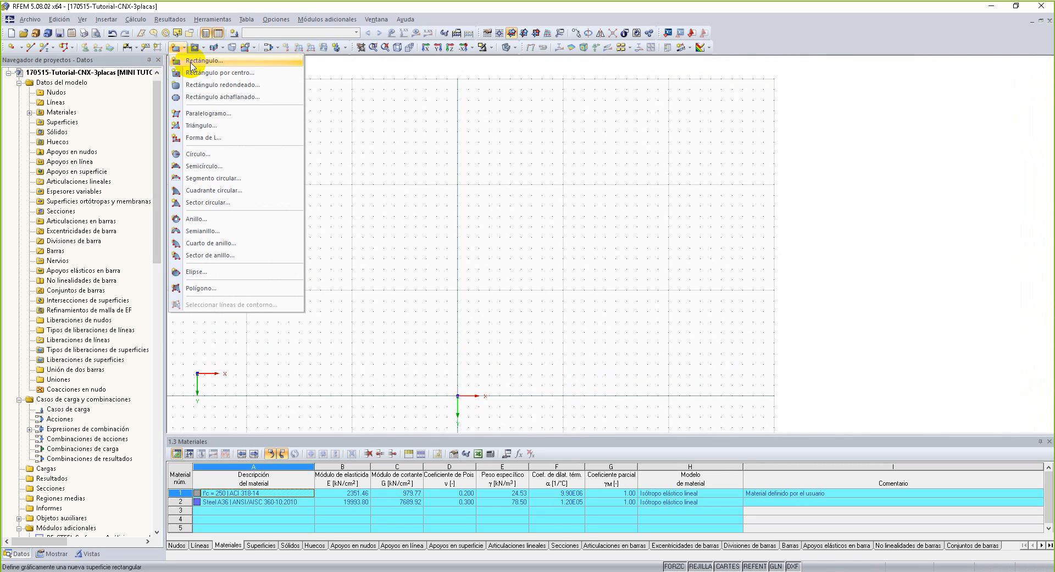
click(192, 65)
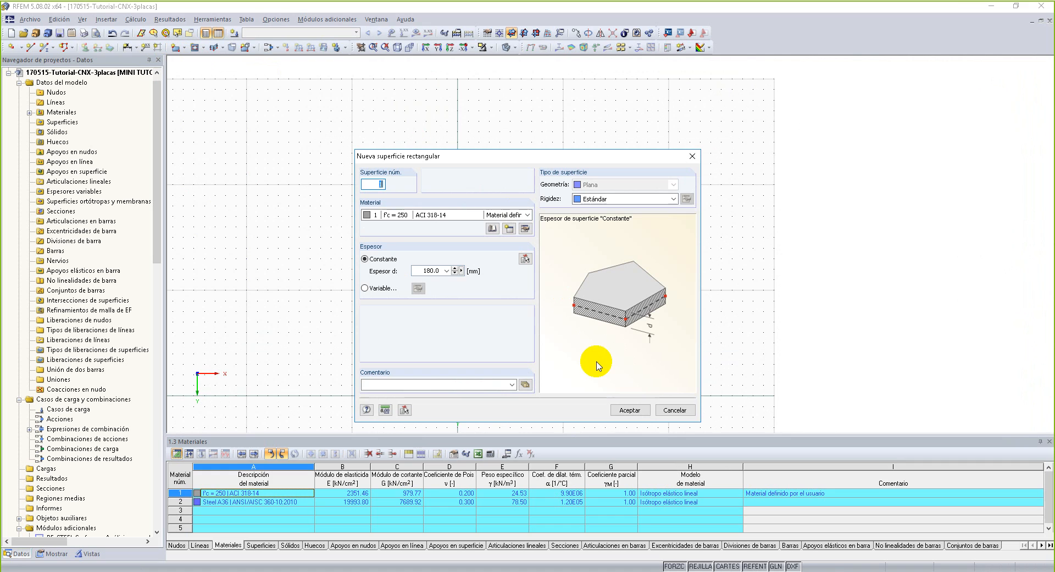
double_click(427, 270)
text(10)
click(527, 215)
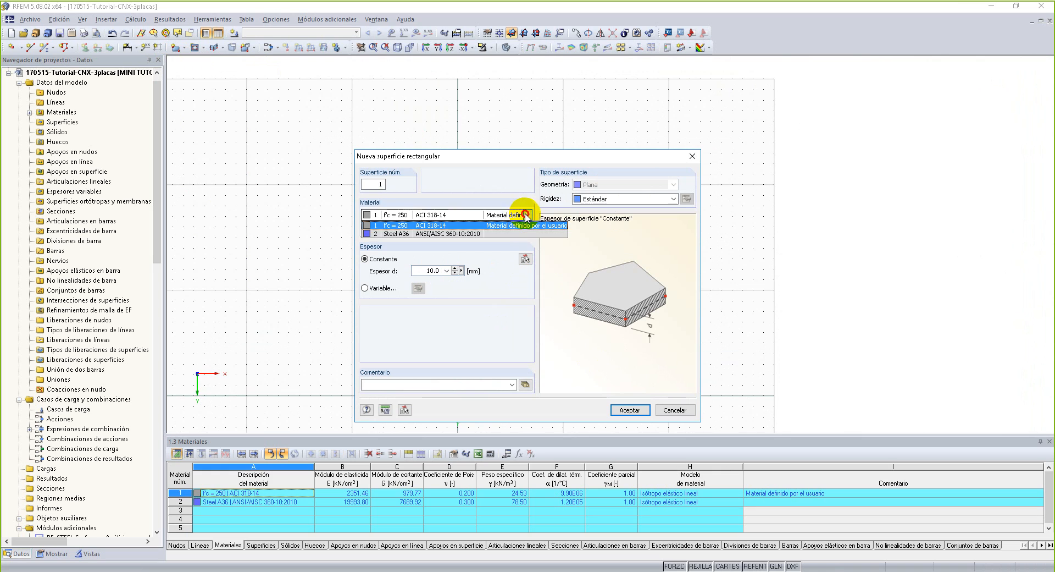
click(514, 233)
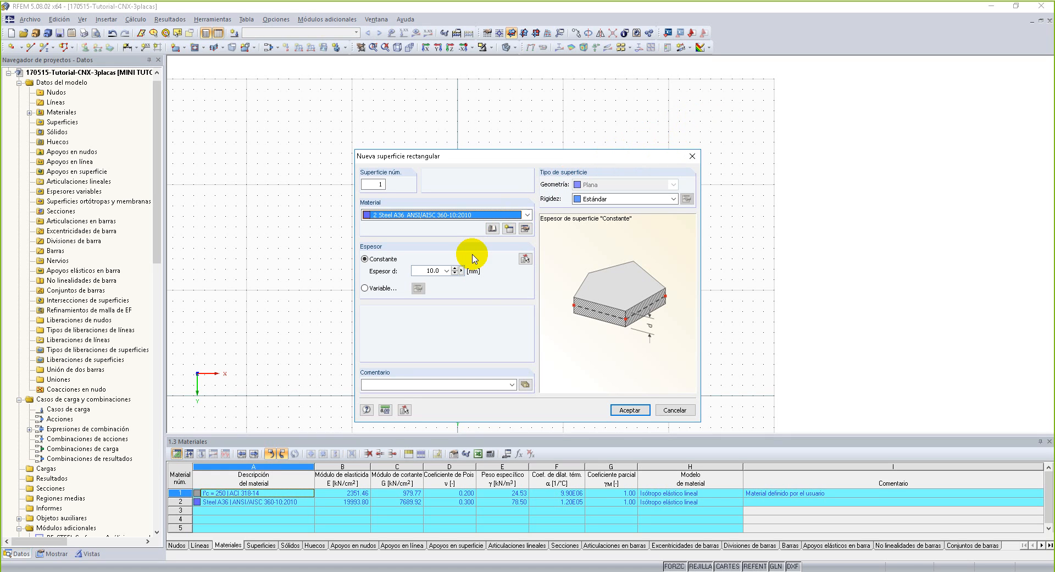
drag(608, 155, 520, 94)
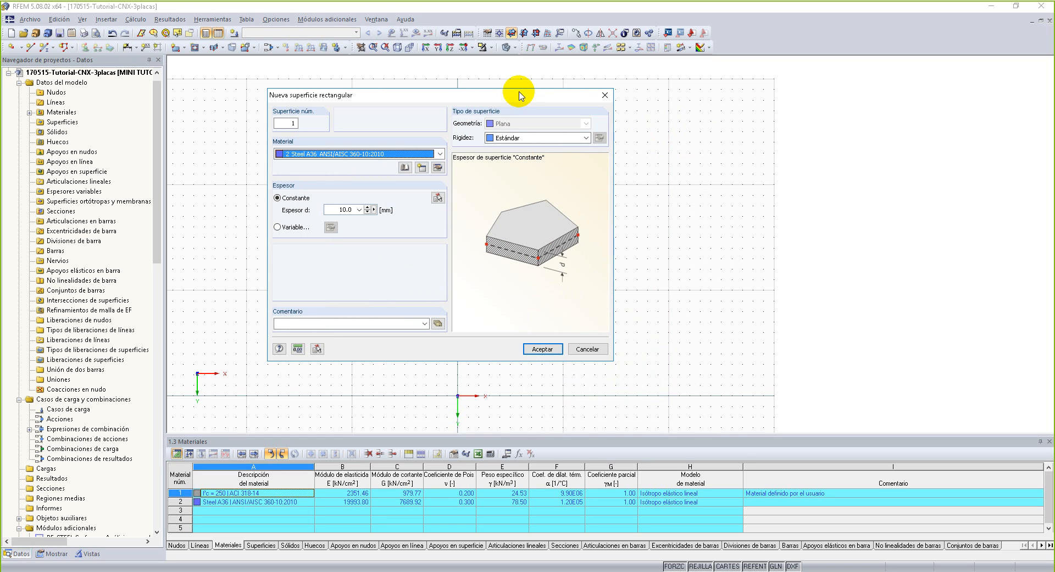
click(374, 210)
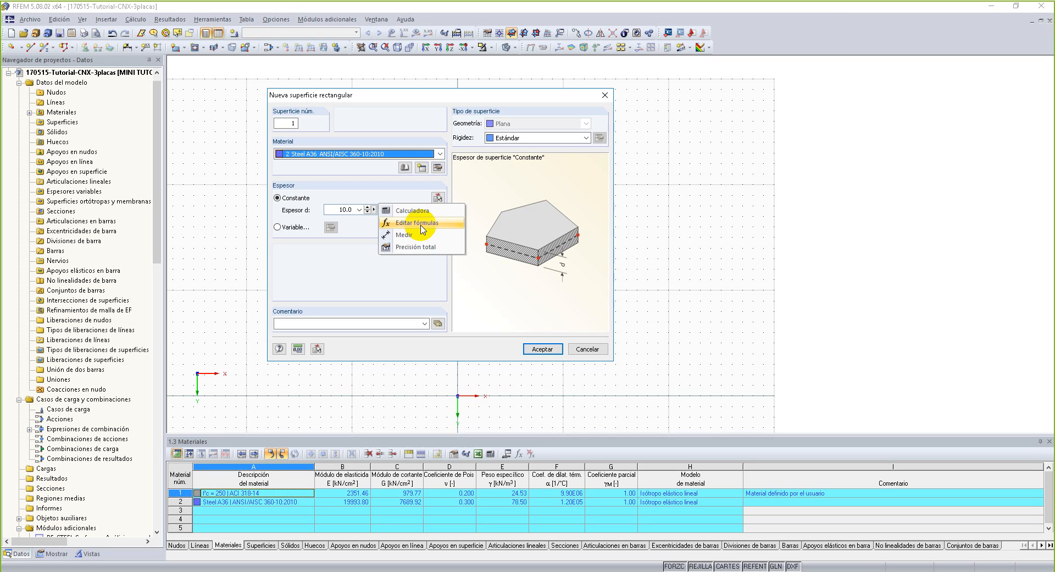
click(496, 295)
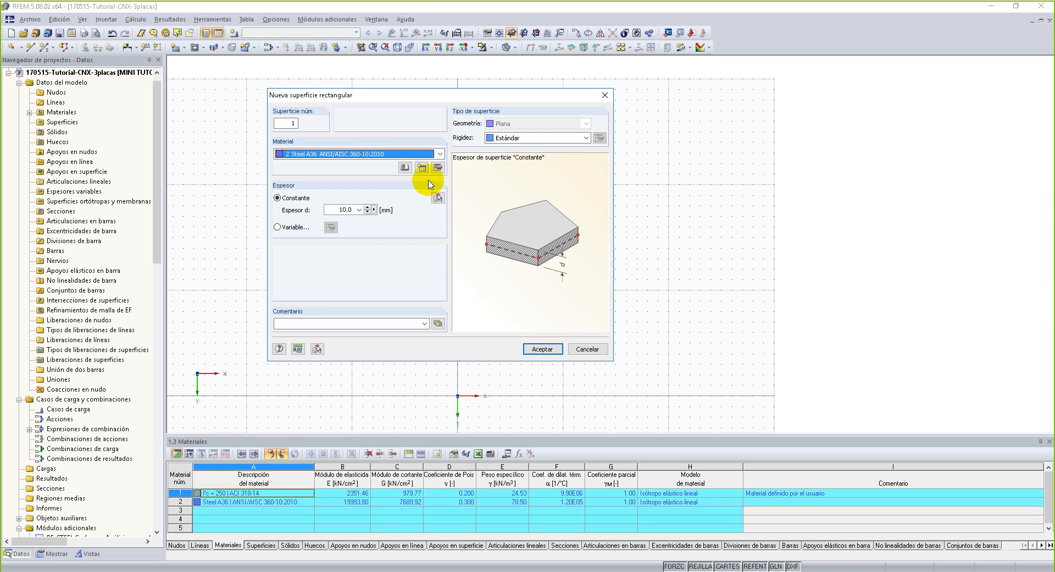
click(544, 349)
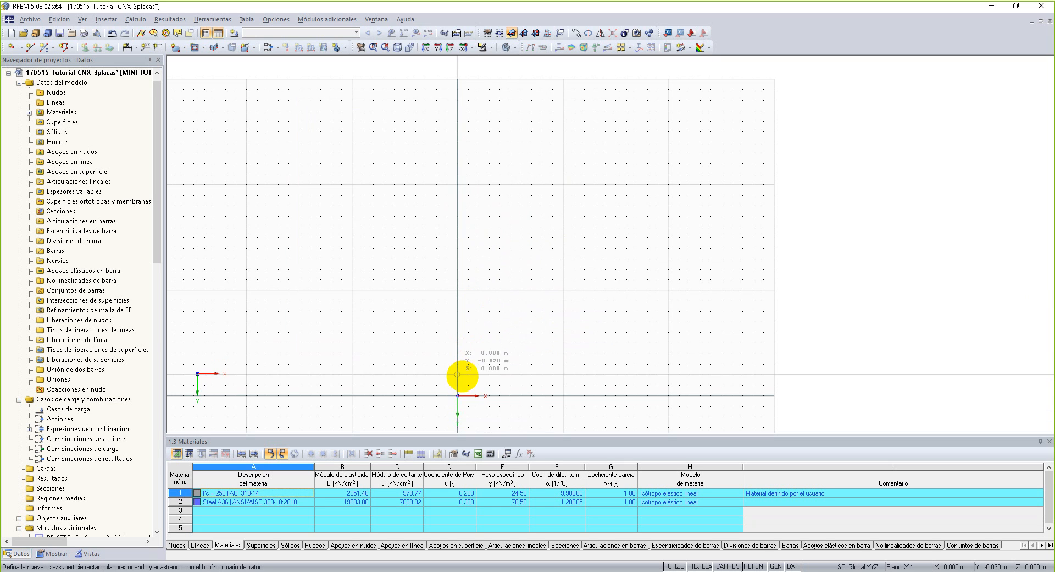
Draw the square plate from the origin to the opposite corner at X 0.200 m, Y -0.200 m.
click(458, 395)
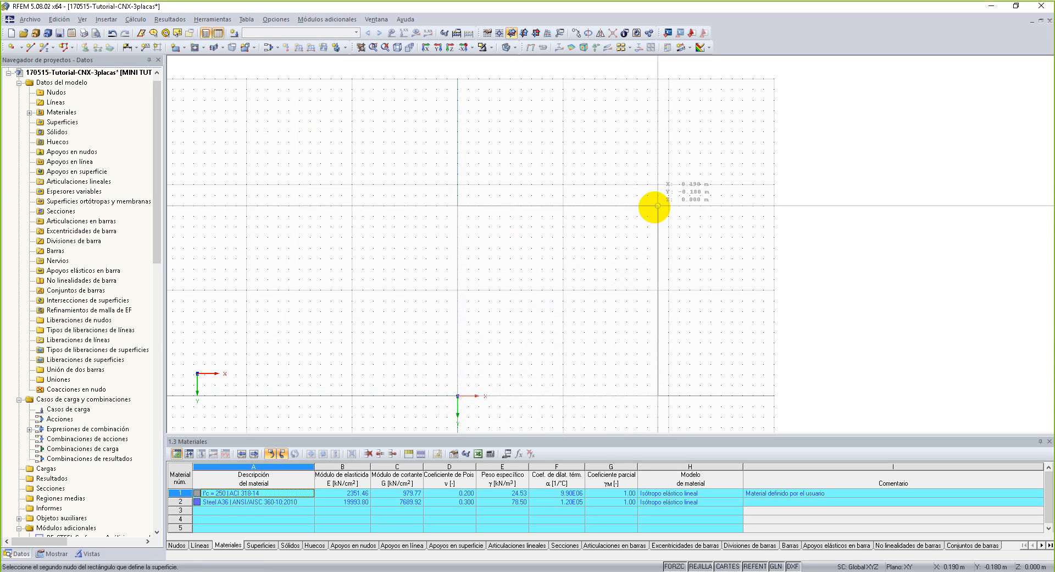
click(669, 184)
scroll(544, 259, up, 3)
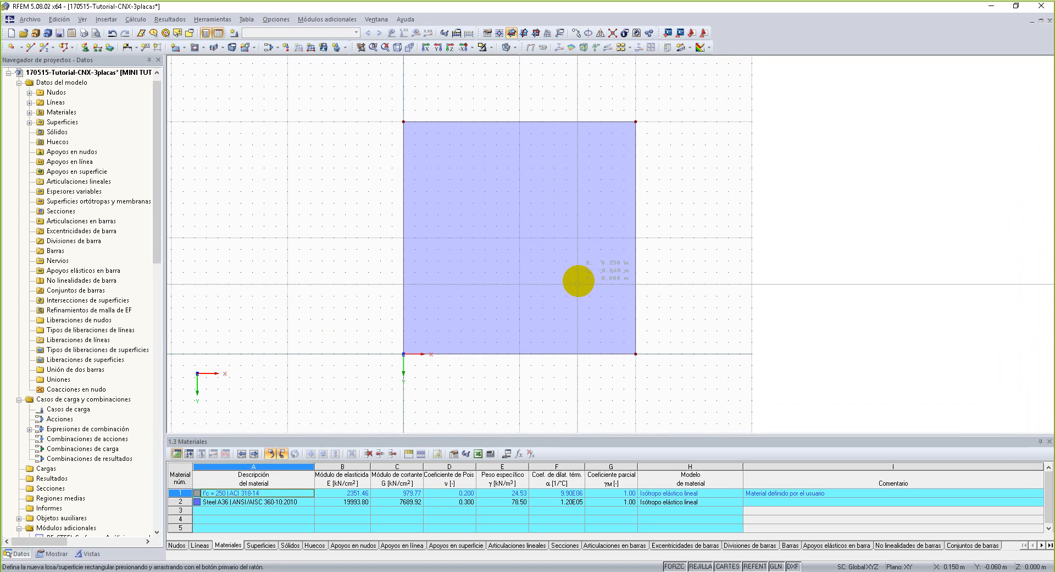
Draw a circle on the plate centred at X 0.050 m, Y -0.100 m with a radius of 0.010 m.
click(30, 47)
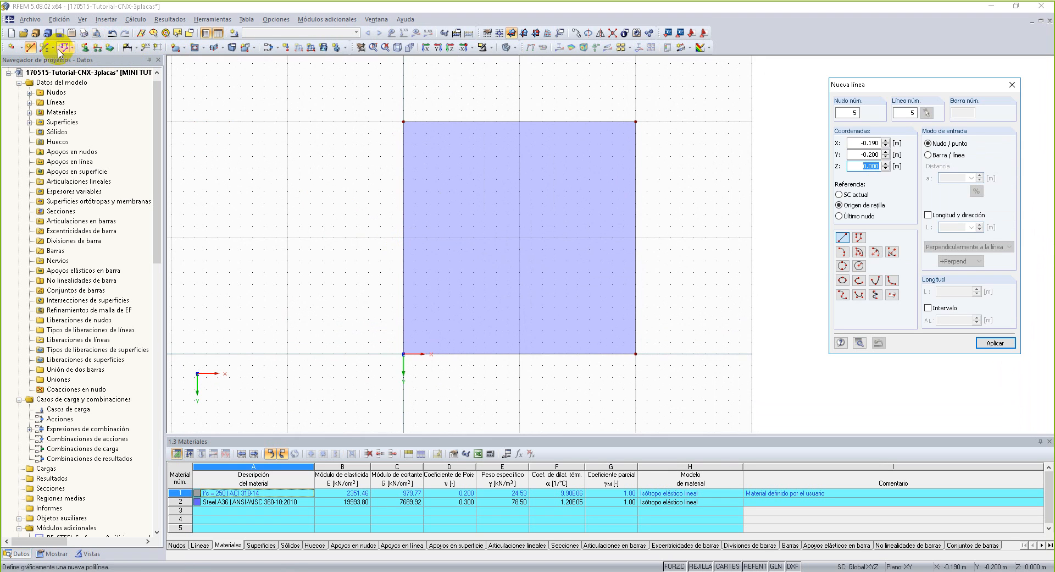
drag(896, 86, 245, 82)
middle_drag(553, 199, 641, 226)
scroll(615, 222, up, 1)
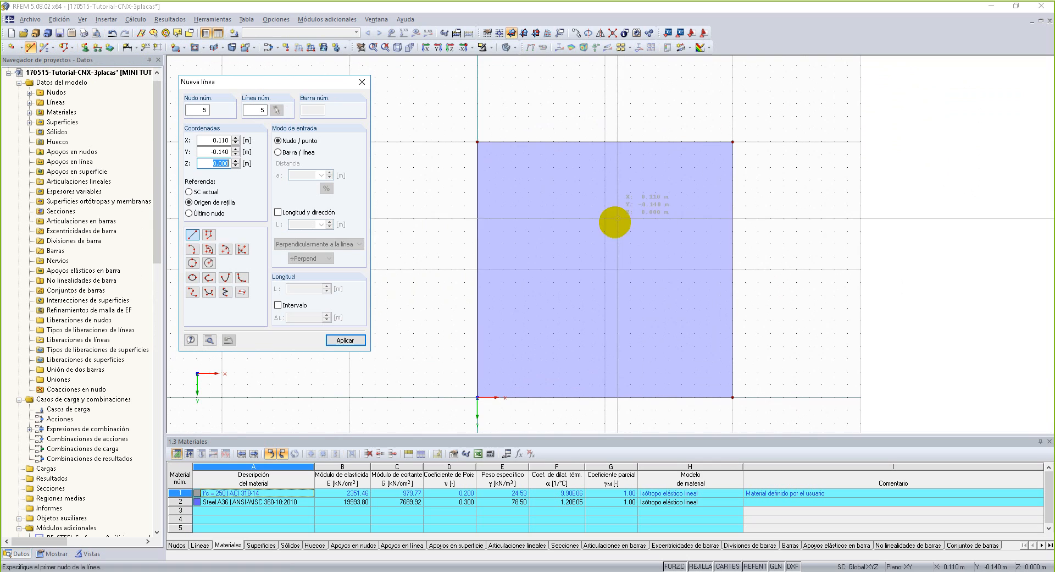
click(209, 264)
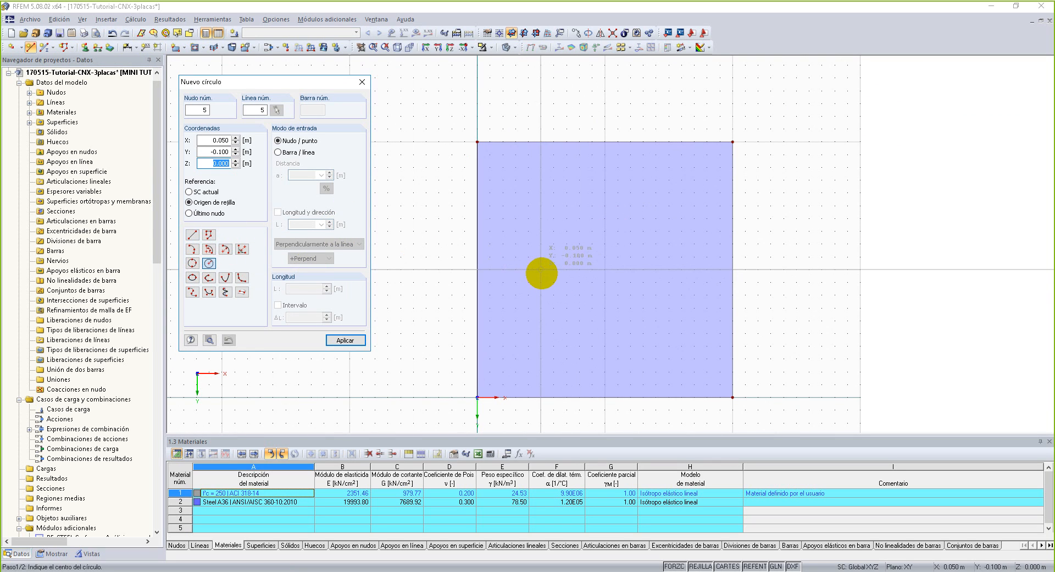
click(542, 273)
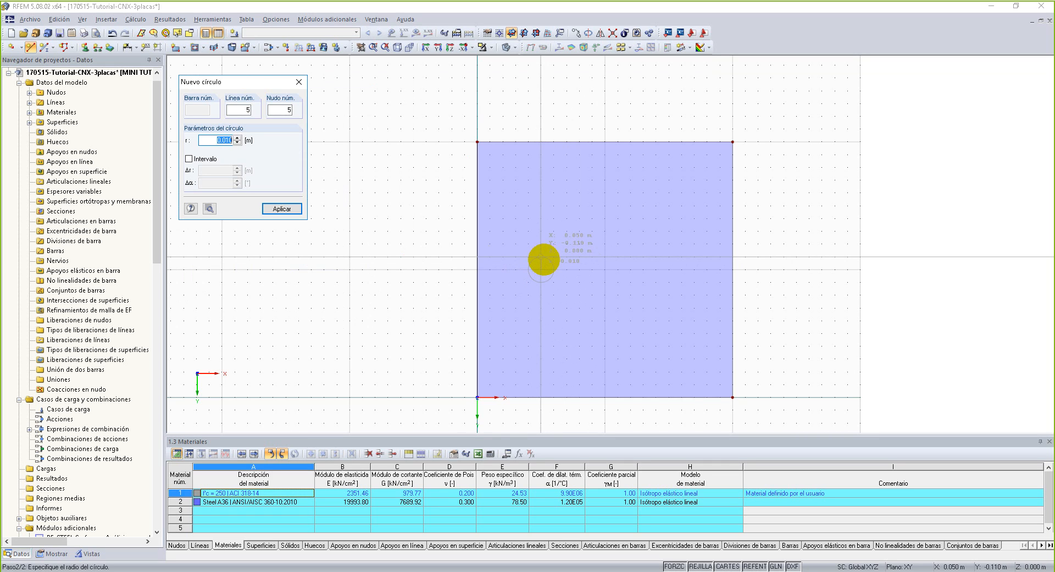
scroll(544, 259, up, 3)
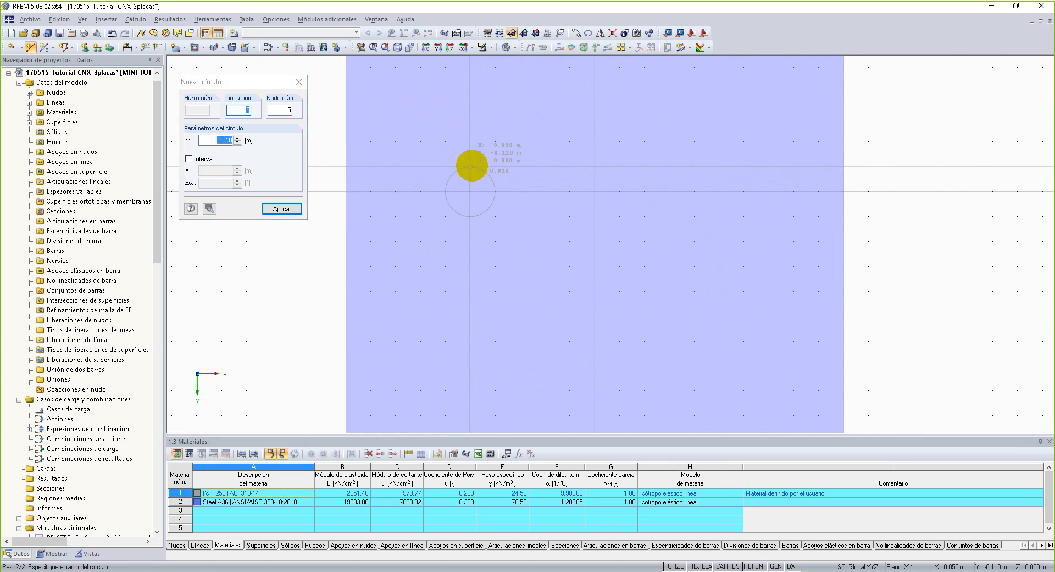
click(472, 166)
Add a second circle of the same radius centred at X 0.150 m, Y -0.100 m.
scroll(542, 281, down, 2)
middle_drag(544, 287, 562, 325)
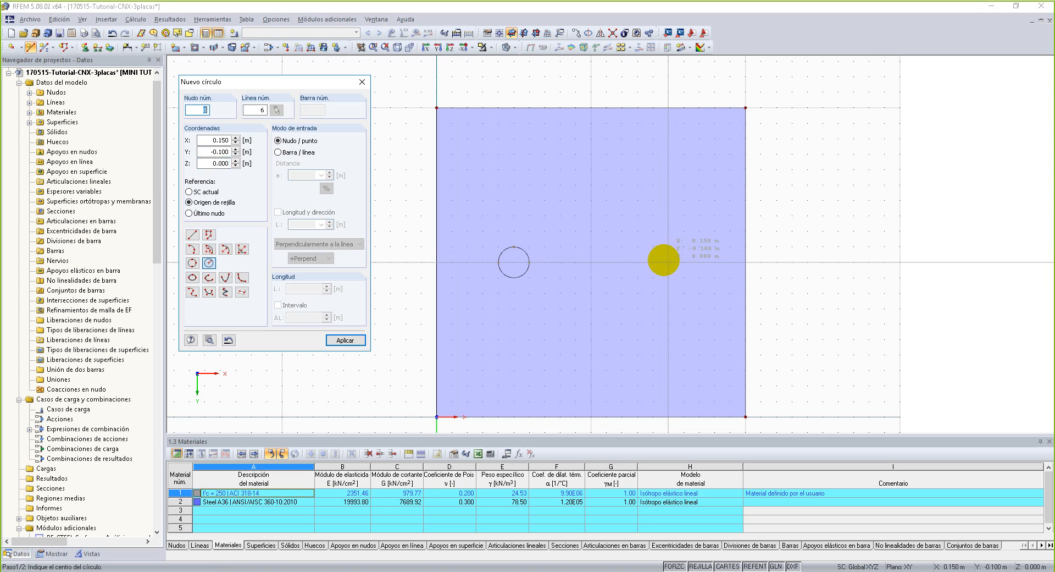
click(665, 262)
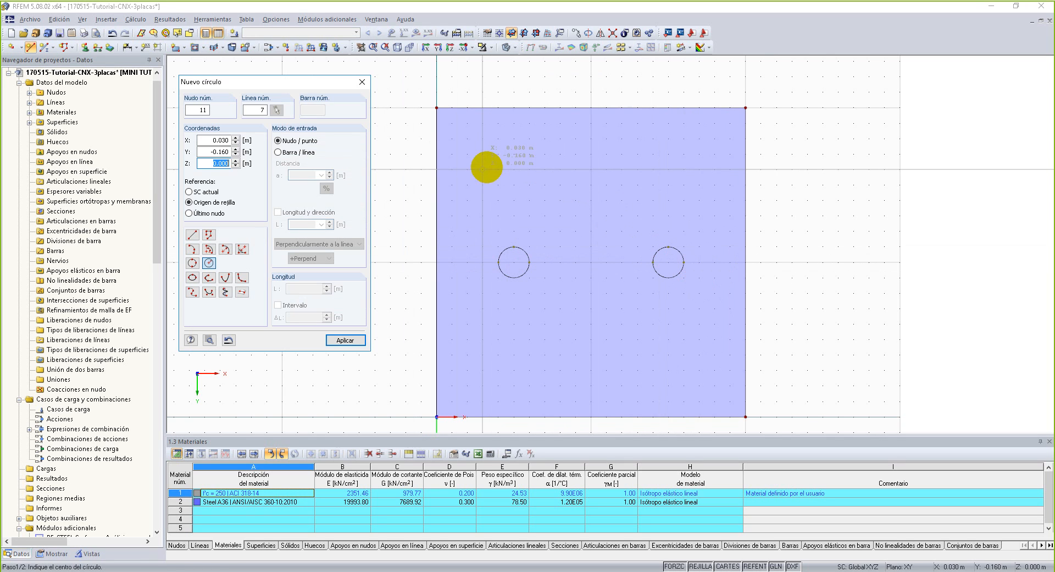
Create two openings in the plate, using the two circles as their contour lines.
click(204, 48)
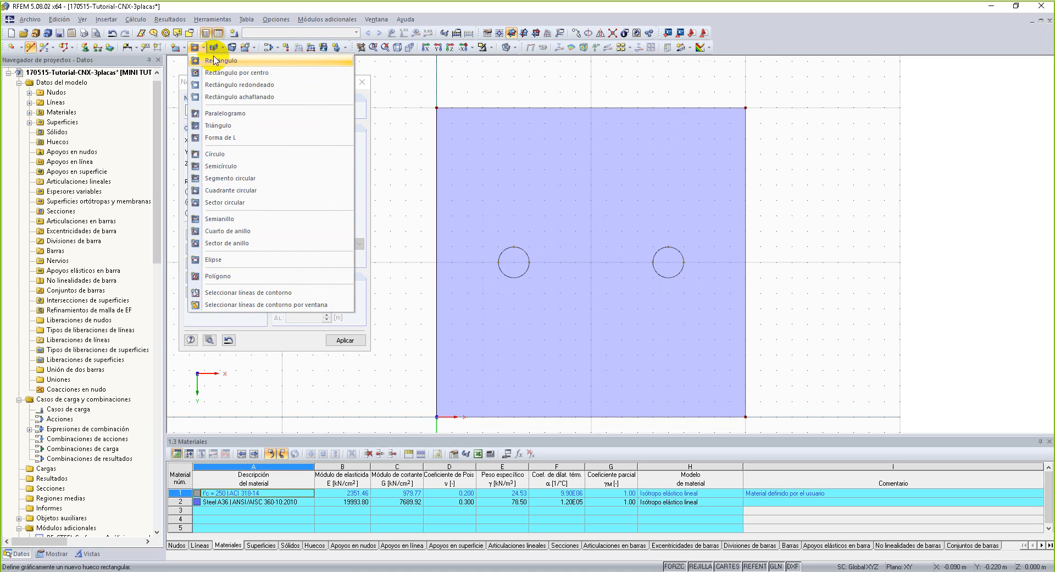
click(247, 160)
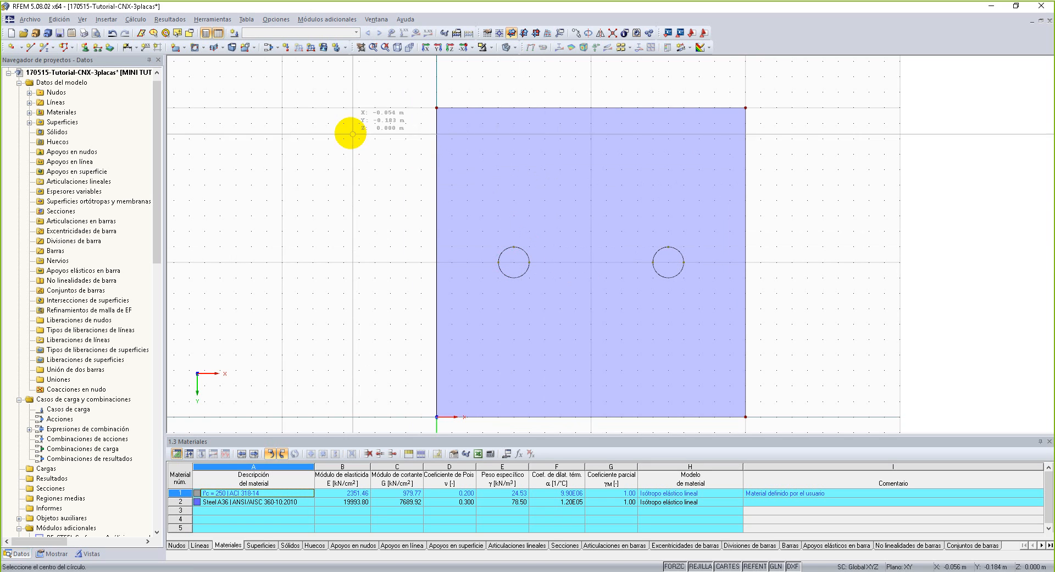
click(205, 48)
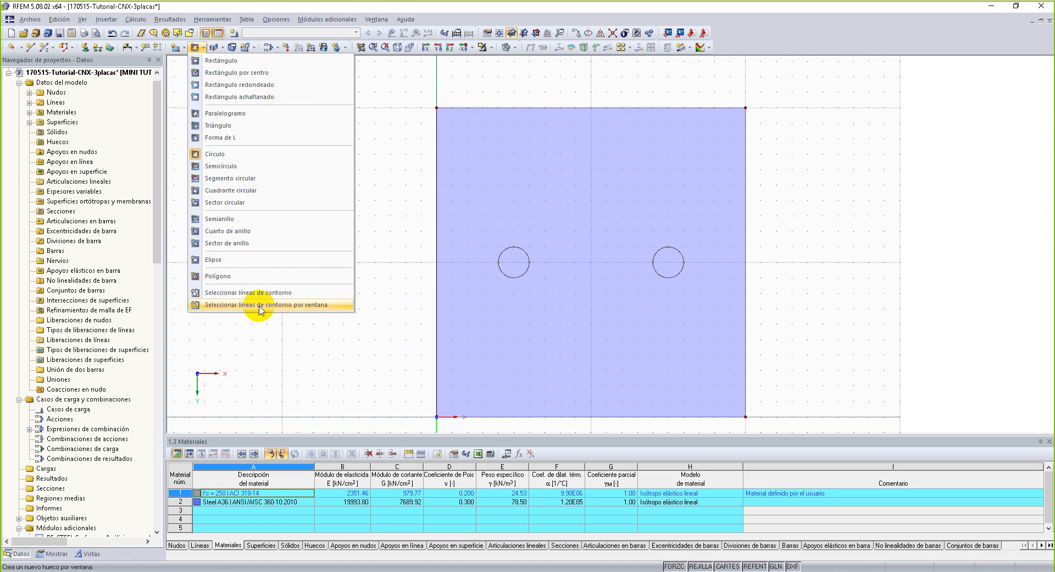
click(291, 295)
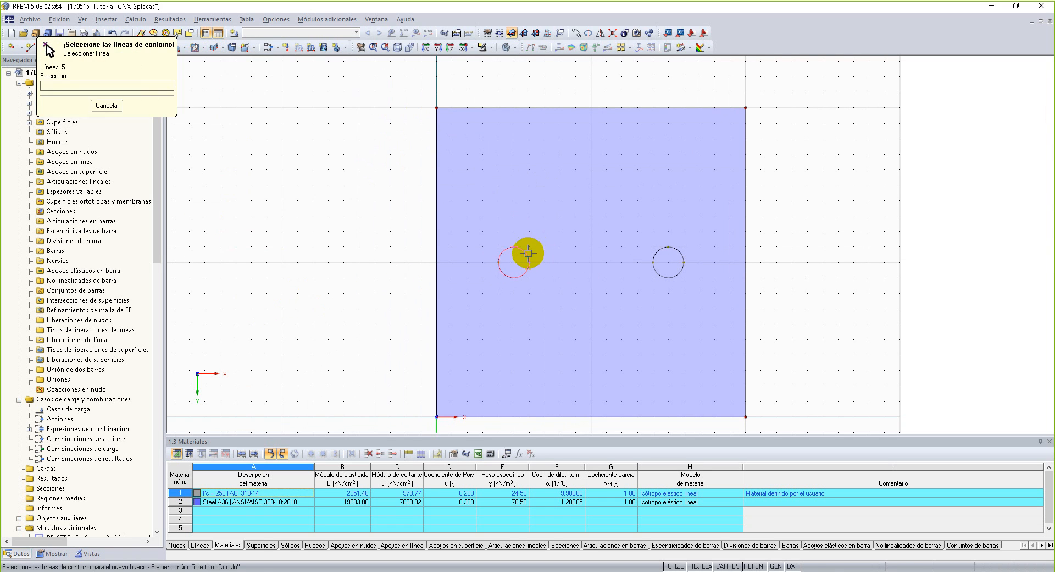
click(657, 252)
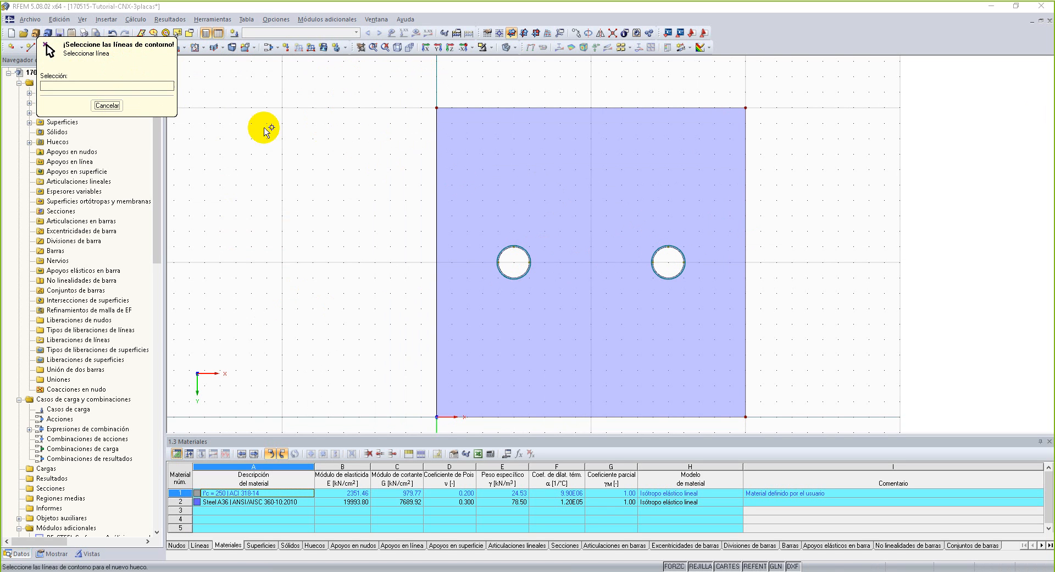
scroll(344, 244, down, 3)
ctrl+middle_drag(344, 245, 448, 292)
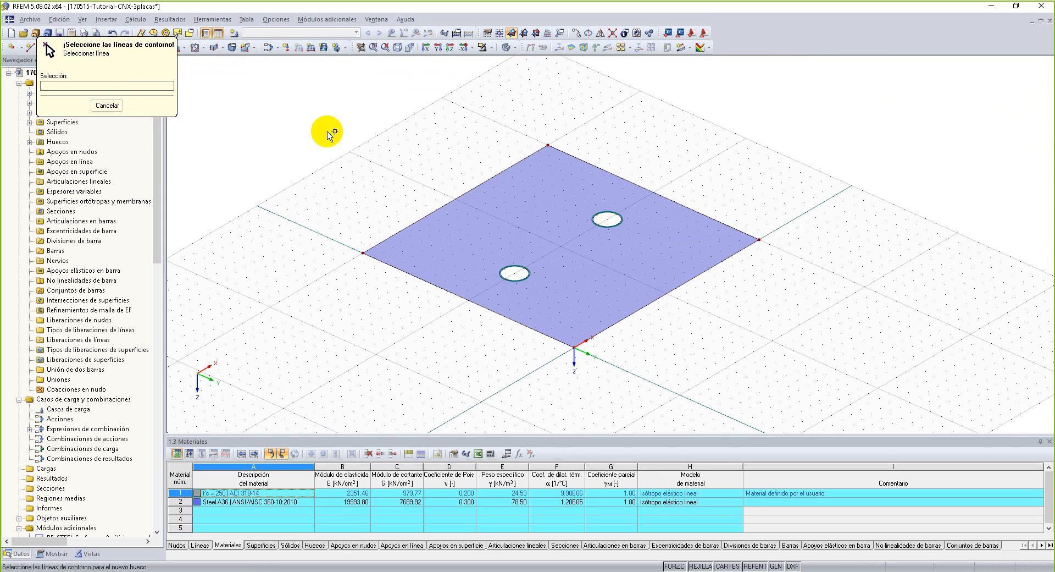
click(107, 105)
Set the solid model's surface rendering to filled including thickness with edges (Relleno incluido espesor con aristas).
scroll(363, 223, up, 1)
middle_drag(362, 220, 337, 206)
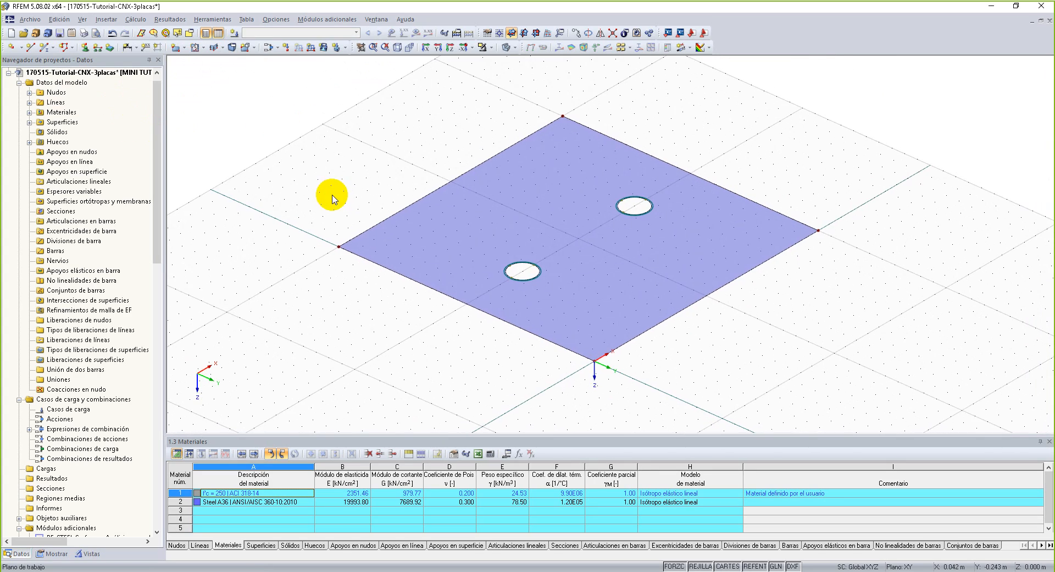
ctrl+middle_drag(474, 363, 485, 316)
right_click(486, 315)
click(444, 340)
scroll(464, 329, up, 1)
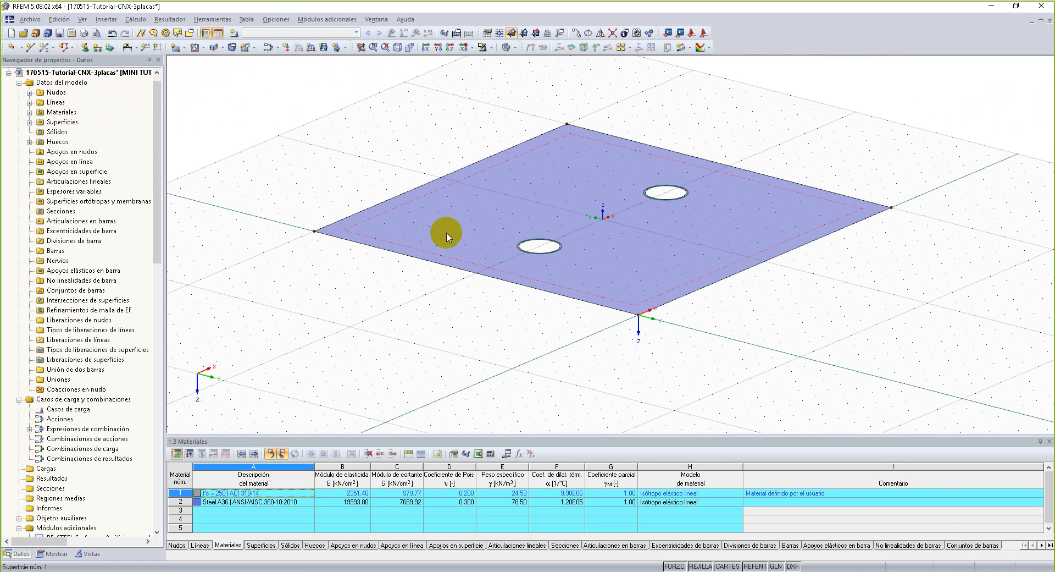
click(501, 238)
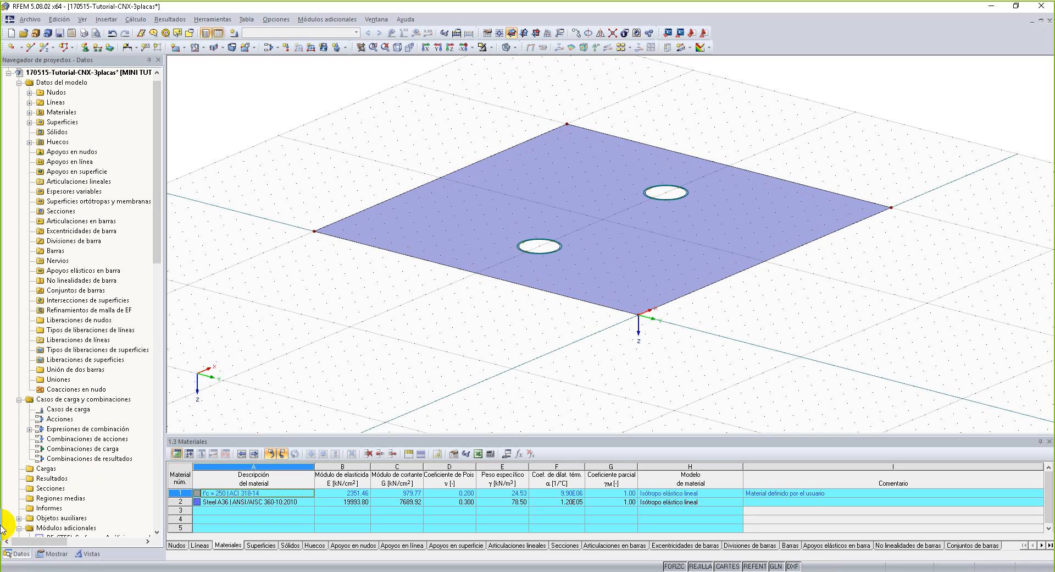
click(56, 553)
scroll(71, 454, down, 7)
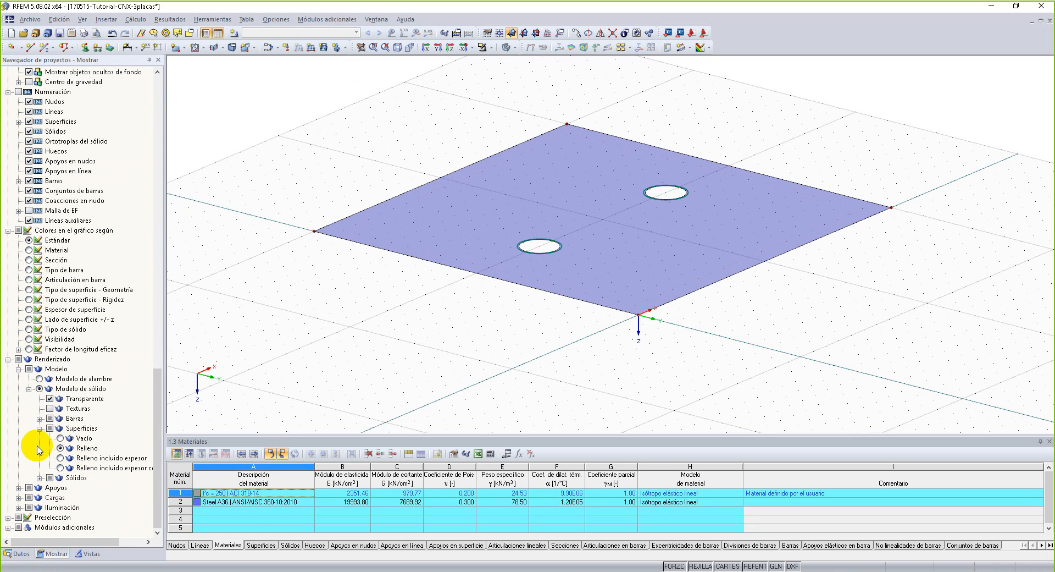
click(59, 458)
click(60, 467)
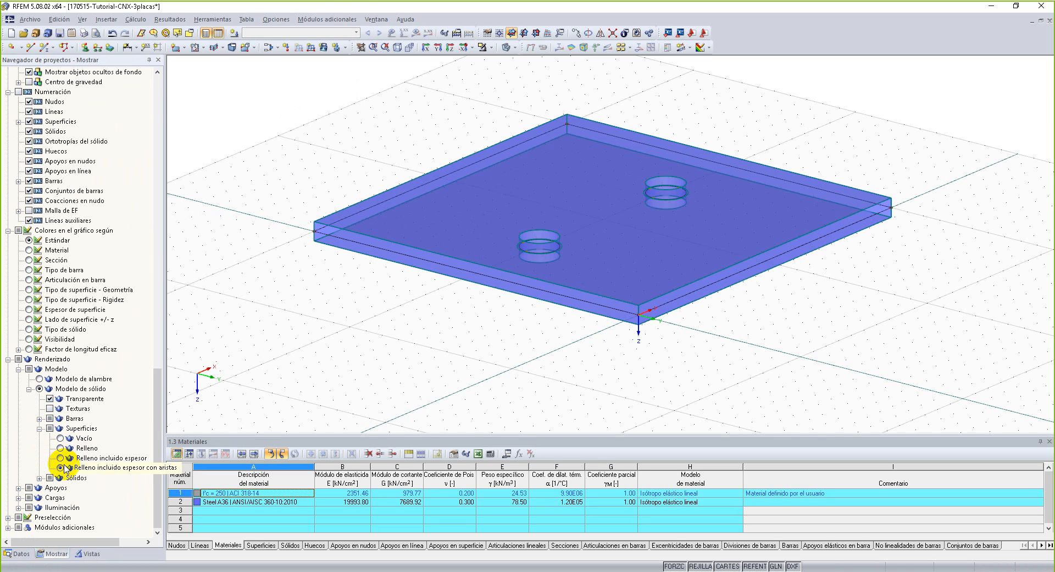
Switch to the perspective view and inspect the plate's thickness and its two bolt holes from several angles.
ctrl+middle_drag(459, 293, 460, 340)
right_click(459, 339)
click(421, 90)
click(406, 46)
mouse_move(384, 195)
middle_down()
mouse_move(385, 153)
mouse_move(373, 298)
mouse_move(384, 207)
middle_up()
right_click(384, 208)
key(Escape)
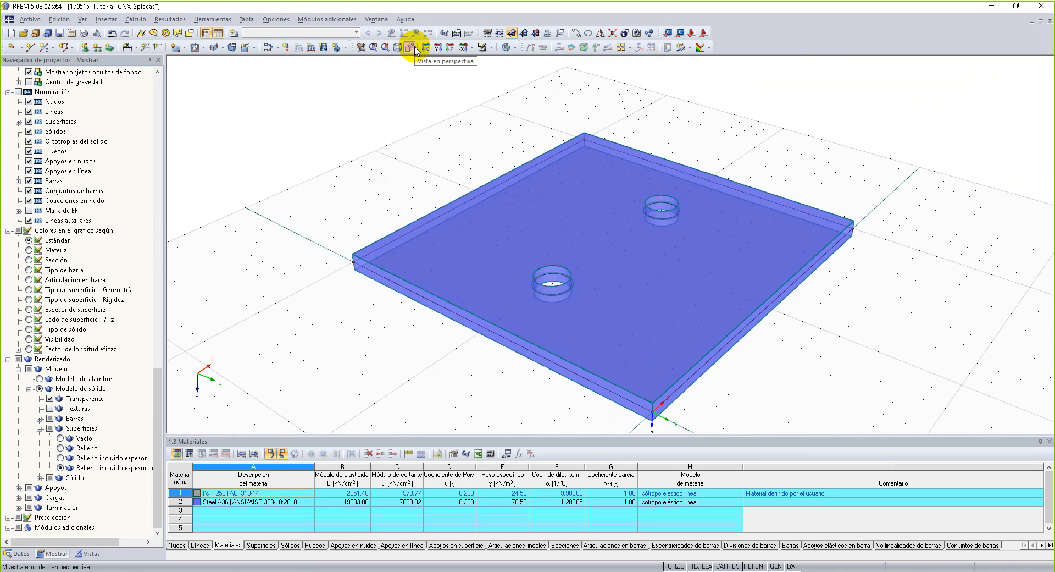
scroll(399, 167, down, 2)
scroll(381, 256, up, 1)
ctrl+middle_drag(370, 253, 438, 148)
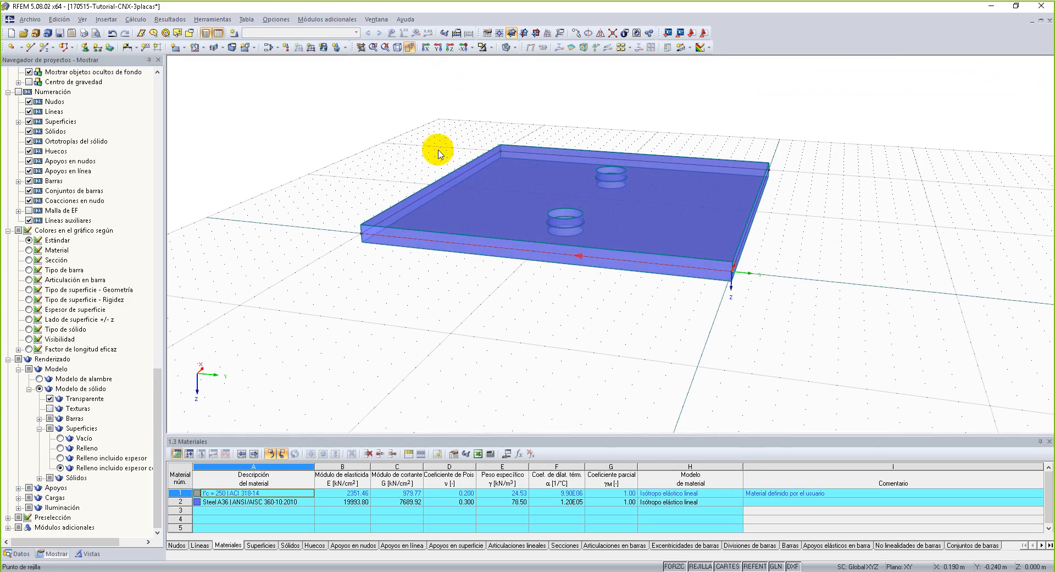
Hide the model's nodes and lines and inspect the plate's thickness rendering from several angles.
scroll(362, 247, up, 2)
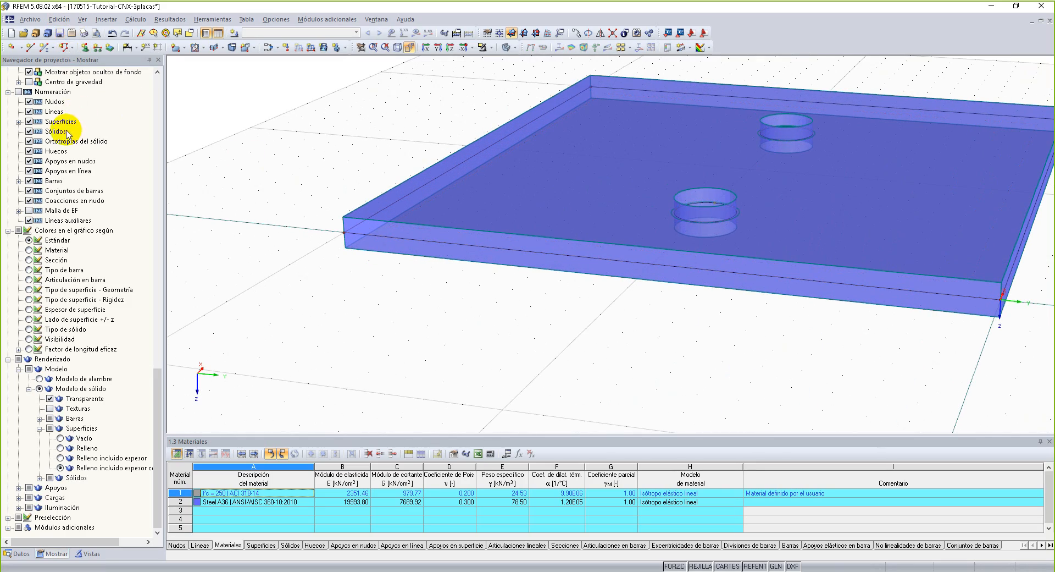
scroll(94, 211, up, 13)
scroll(96, 269, up, 15)
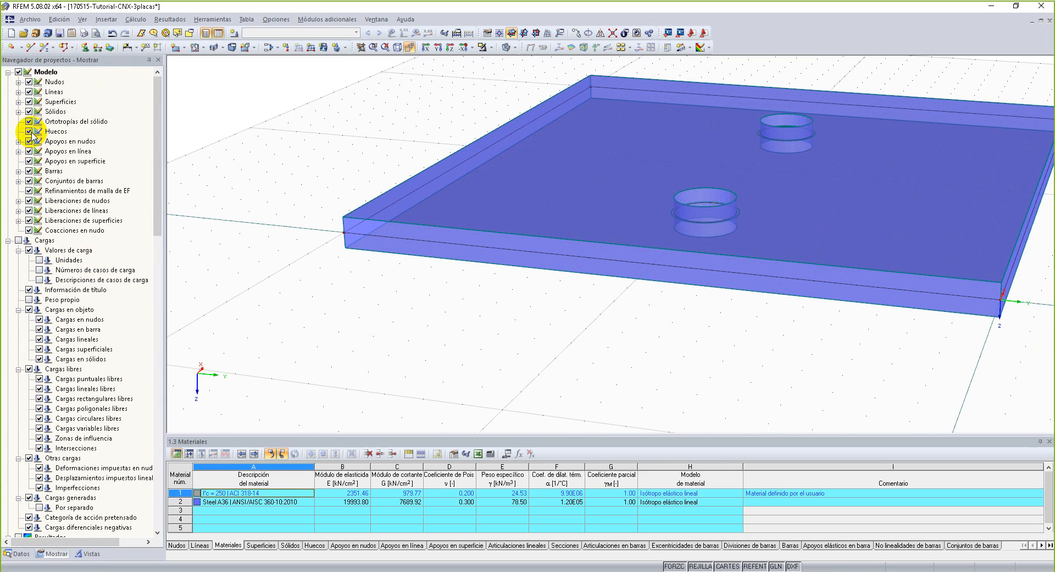
click(28, 83)
click(29, 91)
scroll(425, 149, down, 2)
ctrl+middle_drag(426, 149, 495, 254)
right_click(494, 253)
click(419, 321)
mouse_move(910, 318)
ctrl+middle_down()
mouse_move(544, 141)
mouse_move(912, 305)
ctrl+middle_up()
right_click(912, 304)
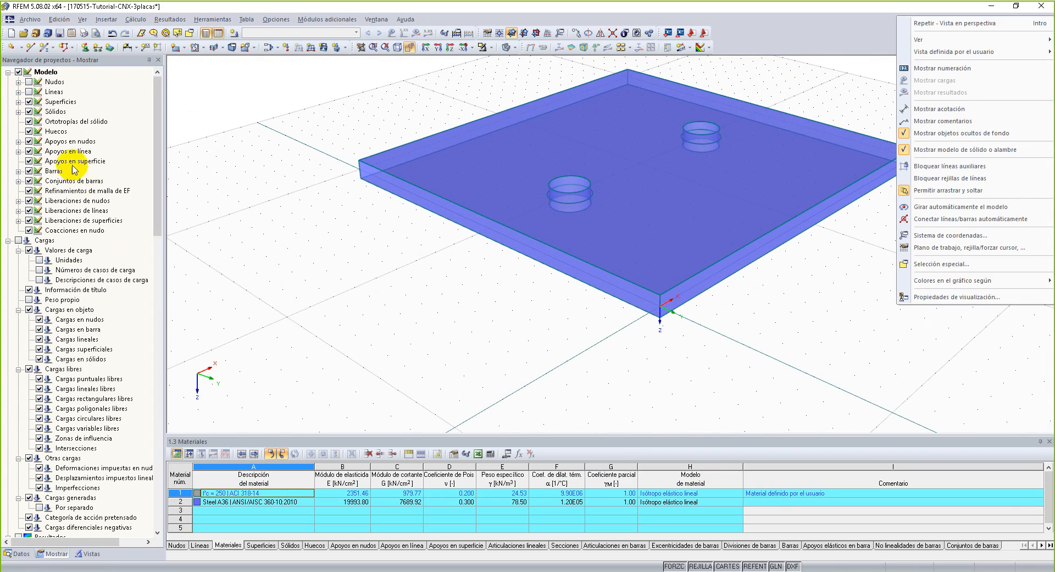
Turn the display of nodes and lines back on in the model.
click(29, 82)
click(29, 91)
scroll(469, 241, down, 1)
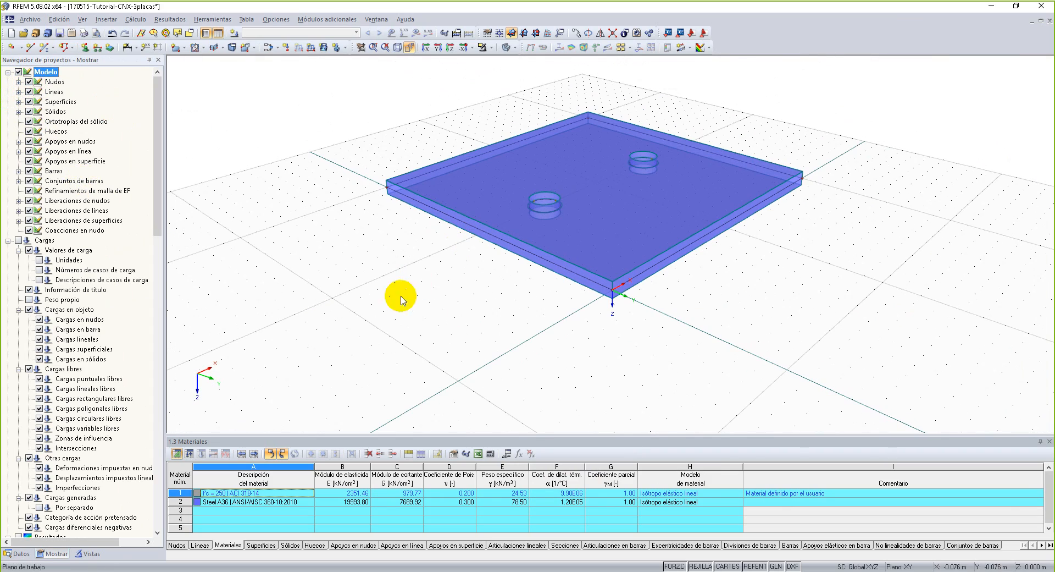
Set the solid model's surface rendering to plain filled (Relleno) and switch to the plan view along Z.
scroll(72, 514, down, 20)
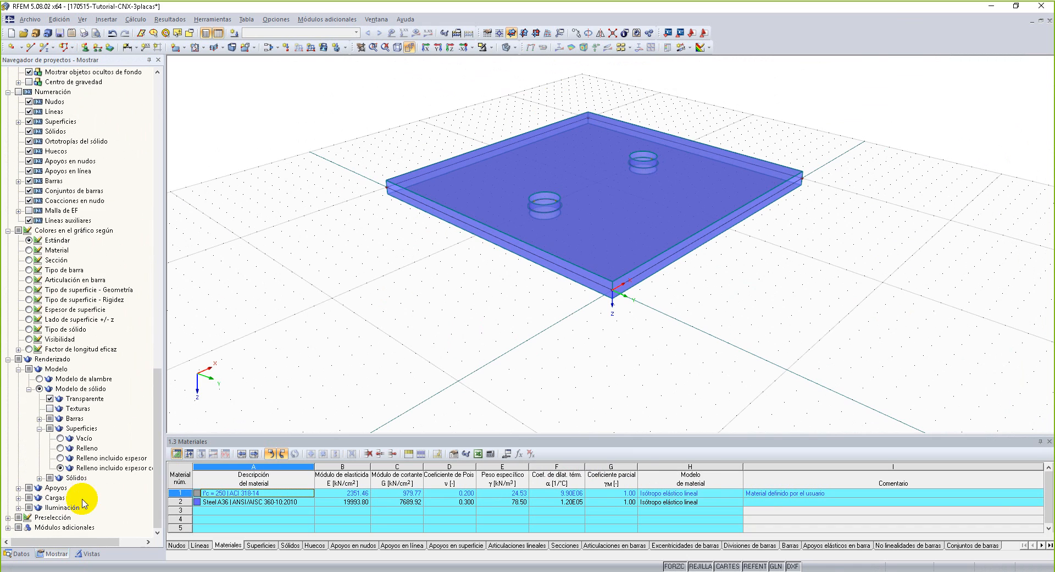
click(60, 449)
right_drag(542, 328, 426, 390)
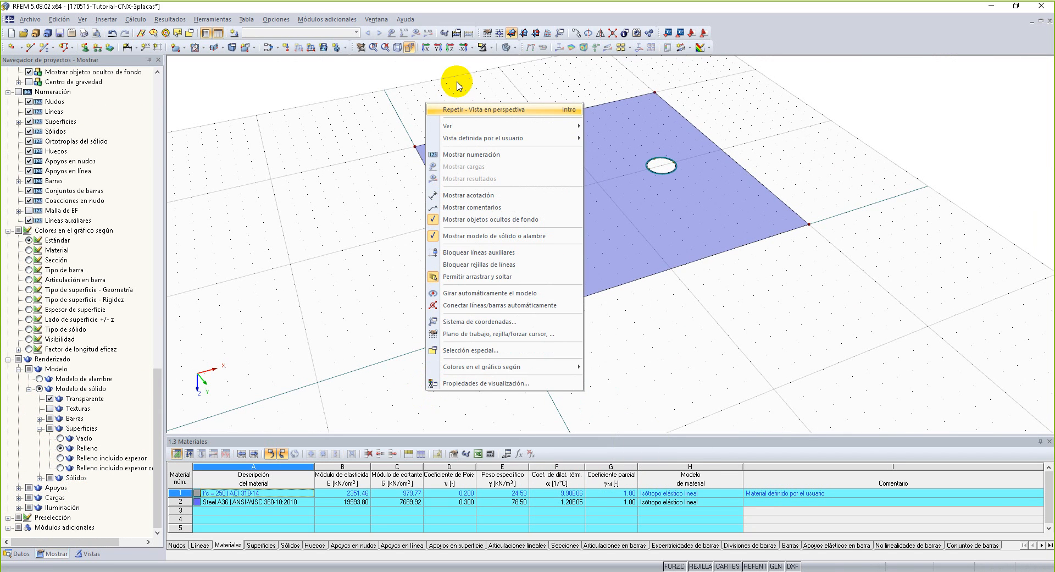
click(461, 46)
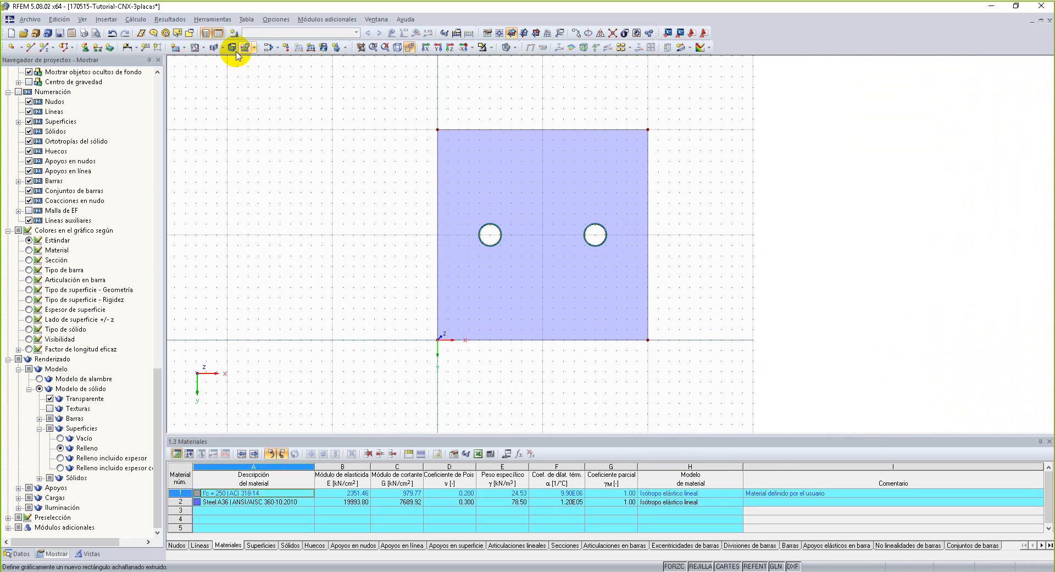
Cycle the model display through wireframe and opaque solid, ending on transparent solid.
click(506, 48)
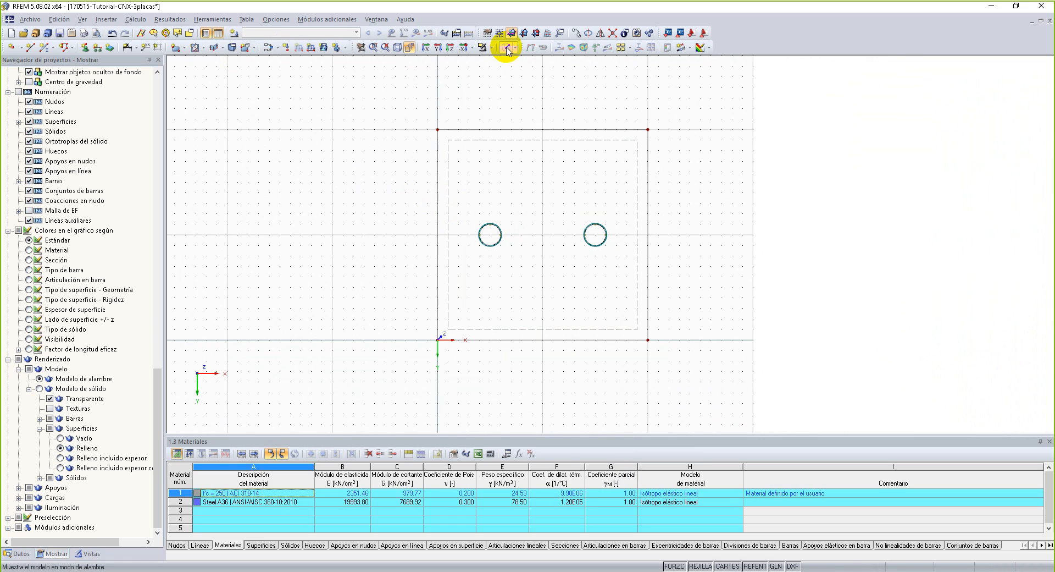
click(506, 47)
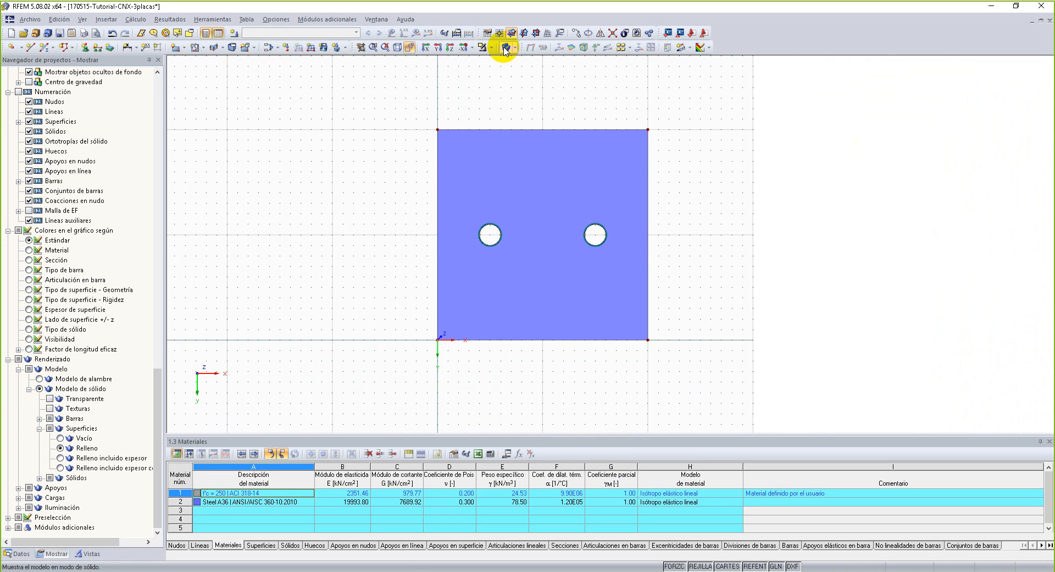
click(505, 48)
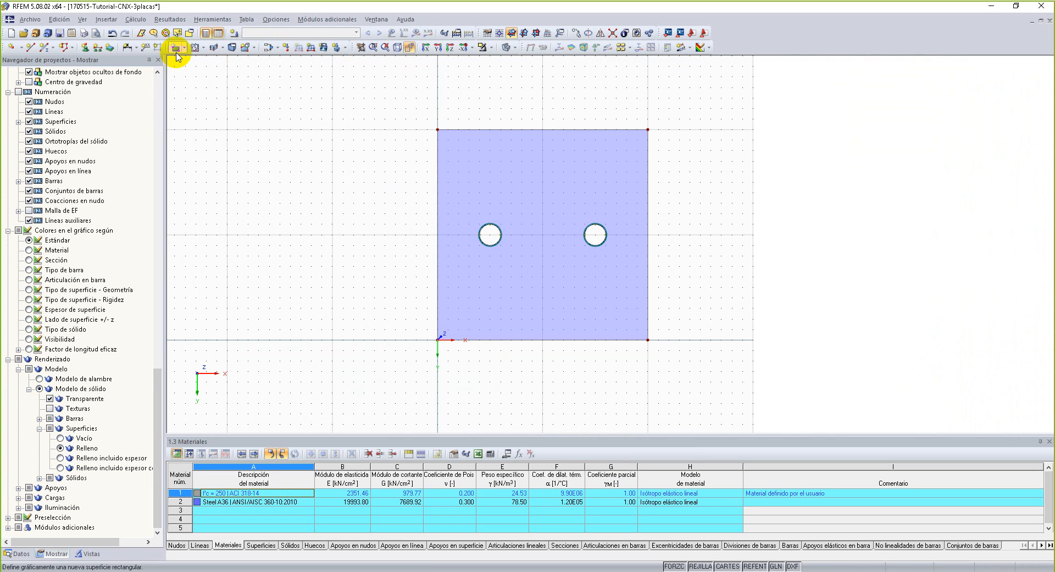
Add linear length dimensions to the plate's left and bottom edges, offset about 0.030 m and 0.019 m outward.
click(136, 49)
click(148, 60)
click(440, 223)
click(407, 224)
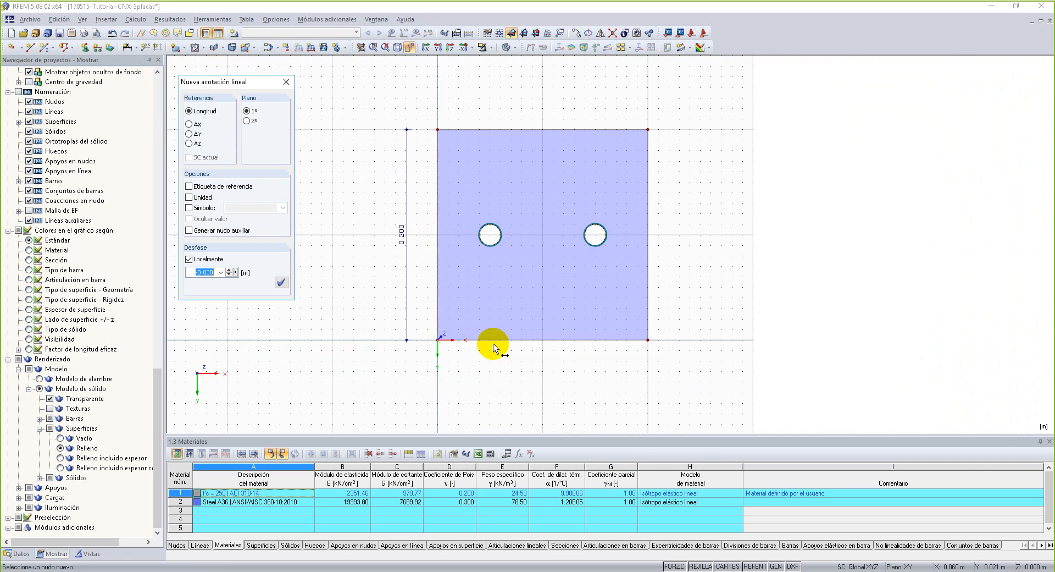
click(596, 342)
click(595, 361)
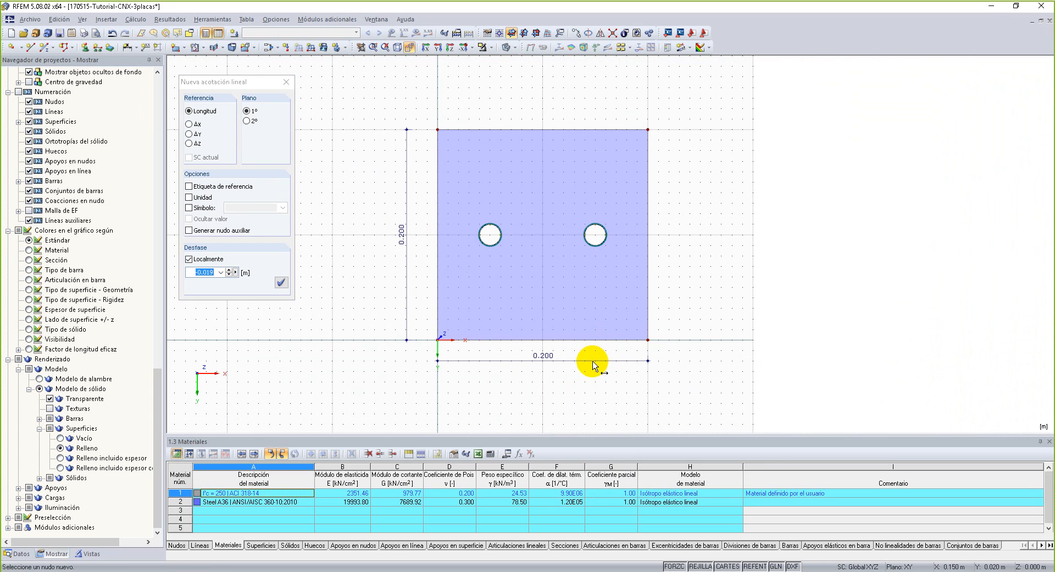
scroll(520, 265, up, 3)
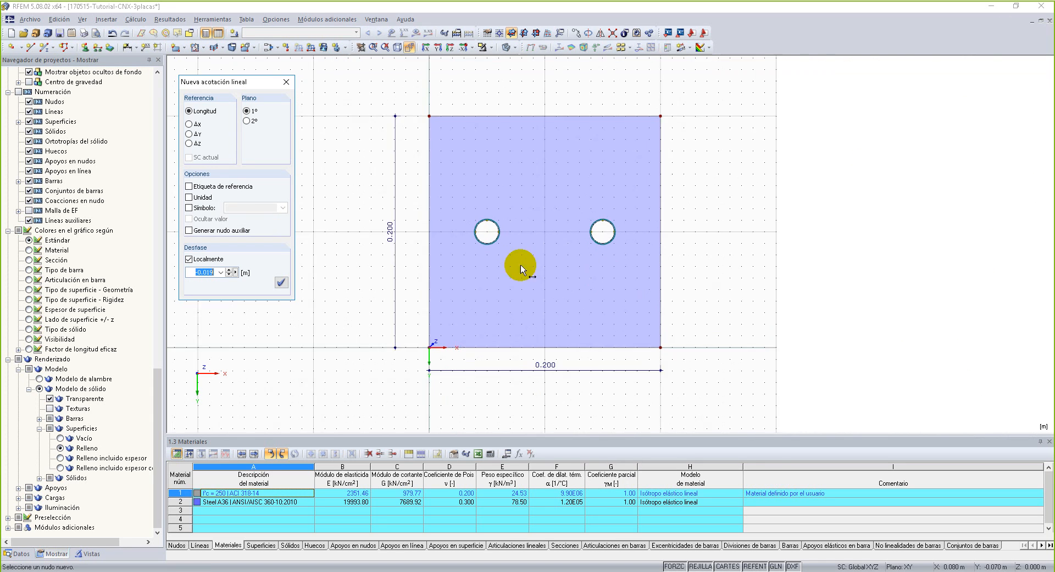
click(285, 83)
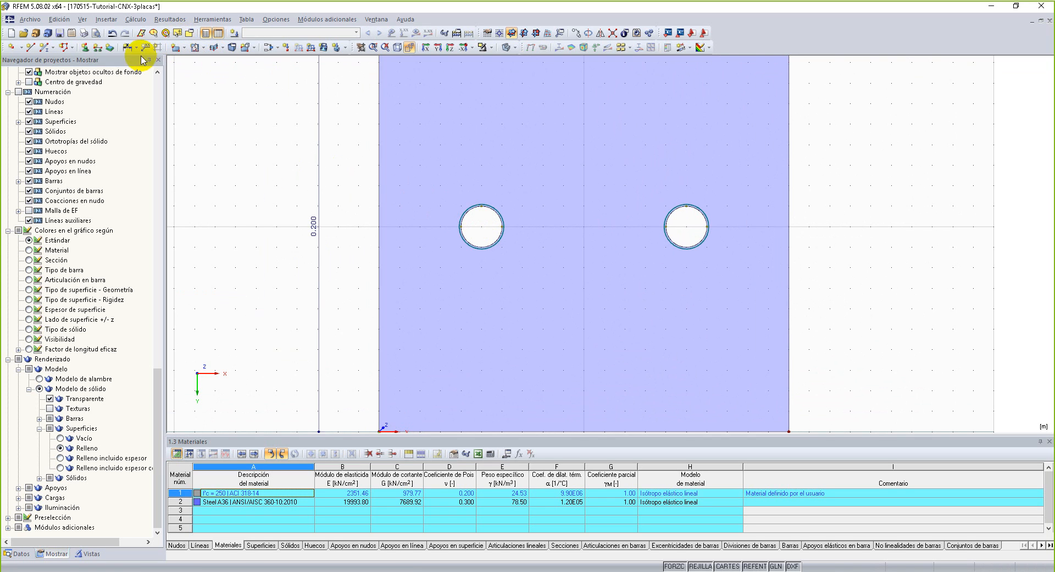
Add radial dimensions to the circles of both bolt holes, shown from the centre (Desde el centro).
click(135, 47)
click(148, 96)
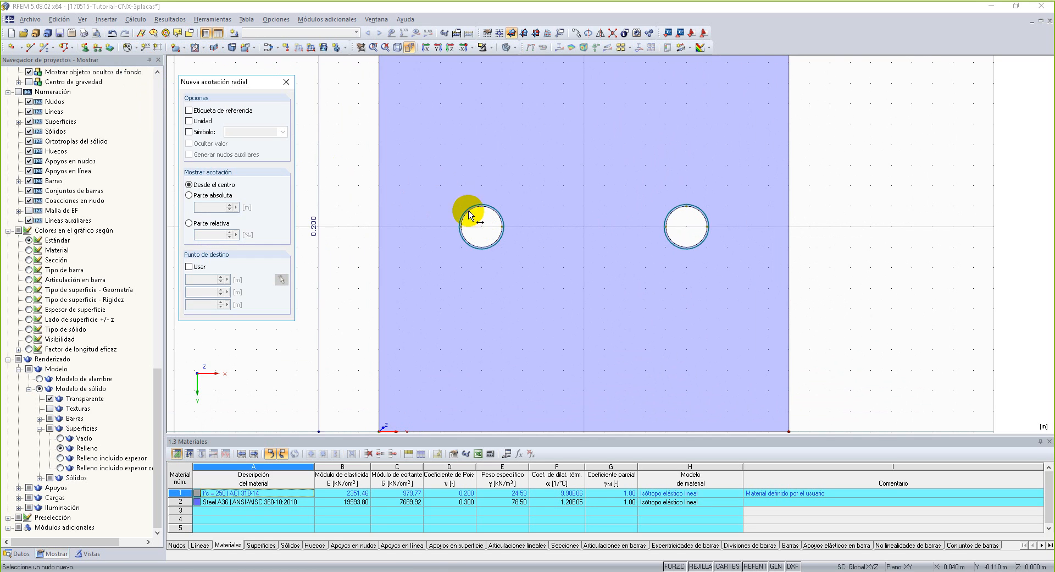
scroll(485, 216, up, 2)
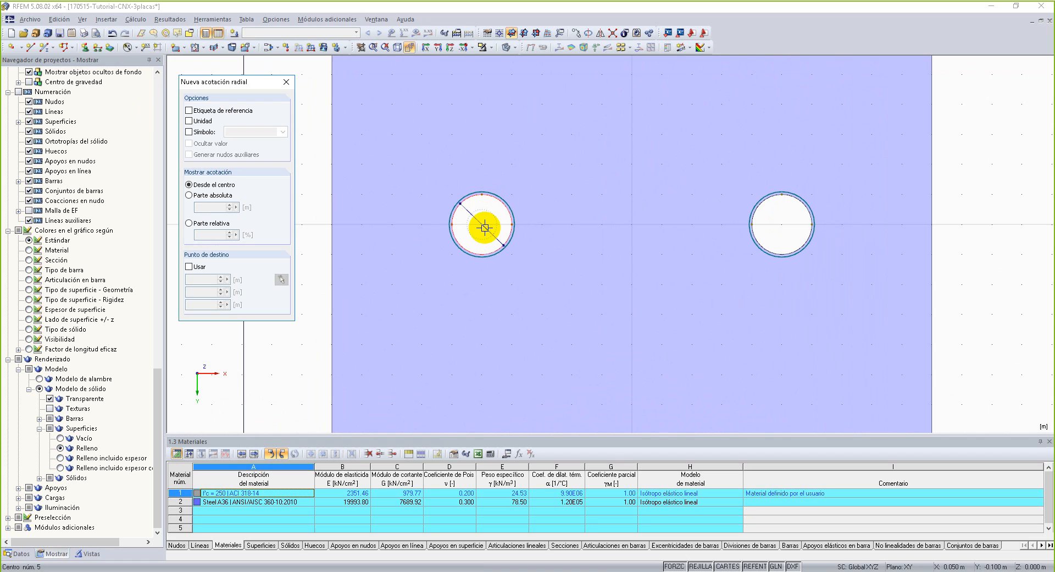
click(490, 234)
click(805, 211)
click(778, 237)
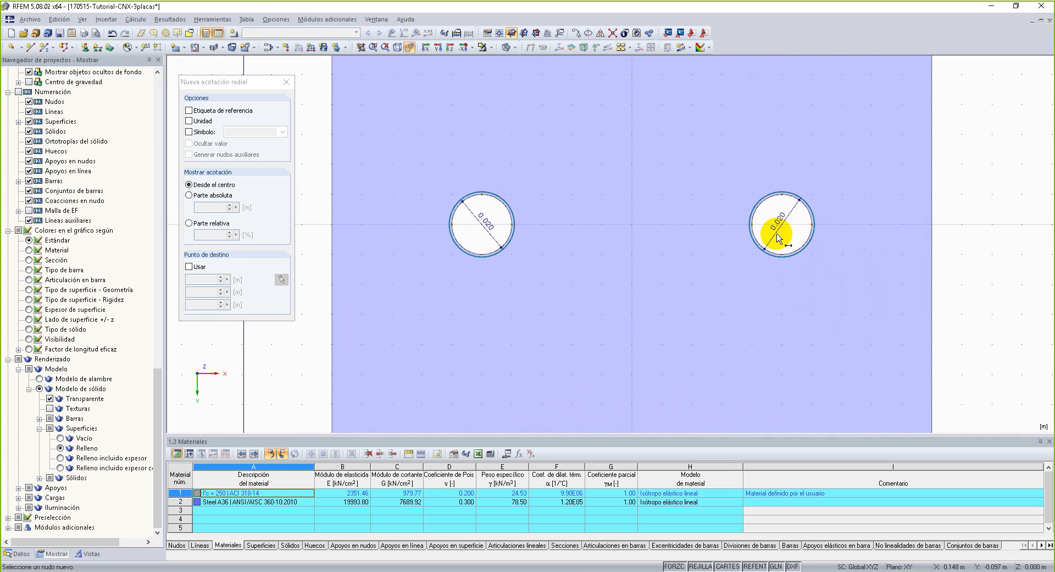
scroll(759, 236, down, 3)
scroll(659, 253, down, 2)
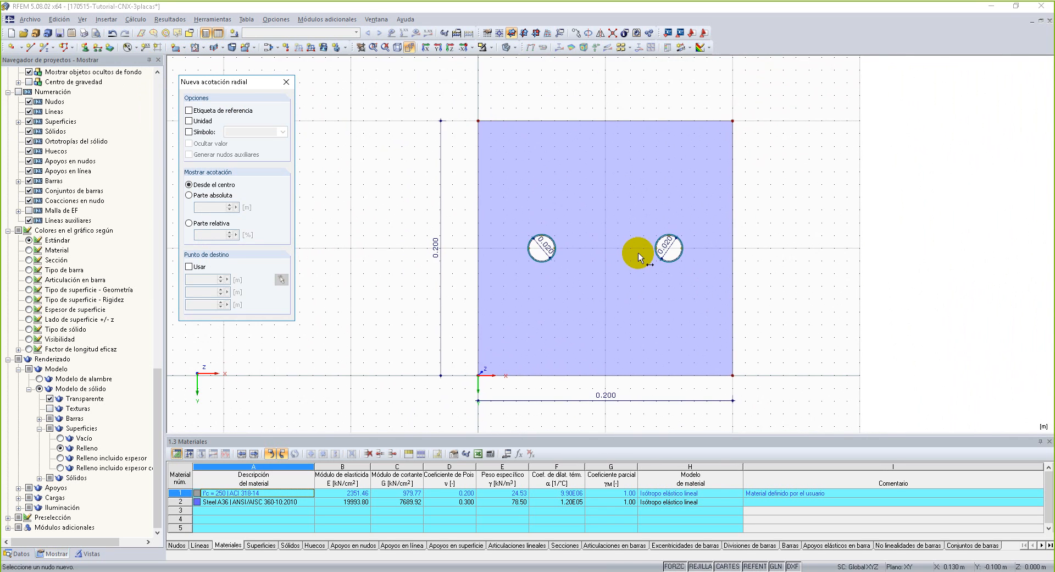
click(289, 85)
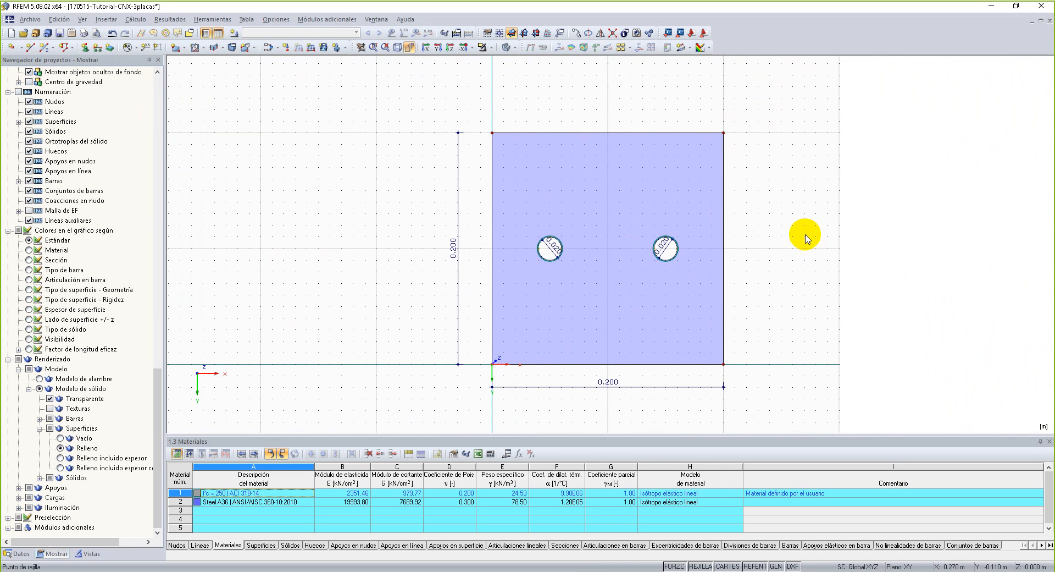
Examine the dimensioned plate and its two holes in plan and in perspective from several angles.
middle_drag(787, 243, 712, 249)
scroll(724, 239, down, 2)
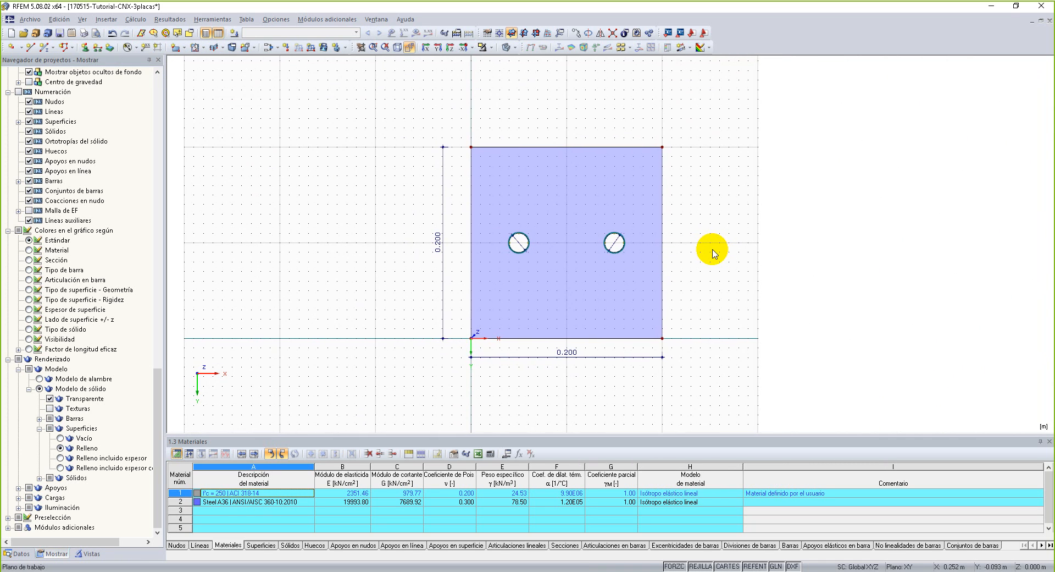
scroll(712, 251, up, 1)
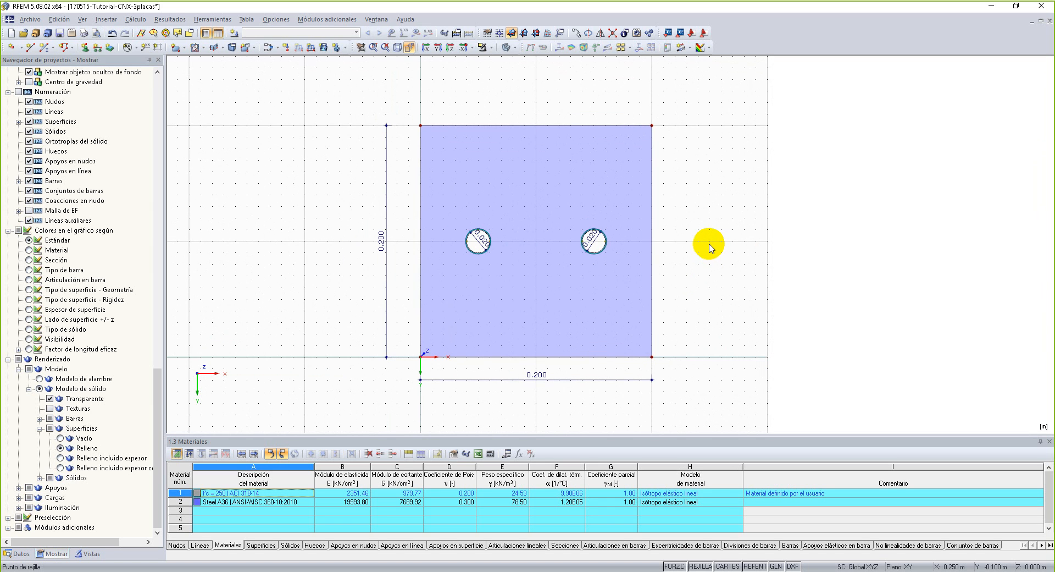
ctrl+middle_drag(329, 357, 502, 120)
right_click(502, 120)
click(399, 111)
click(403, 49)
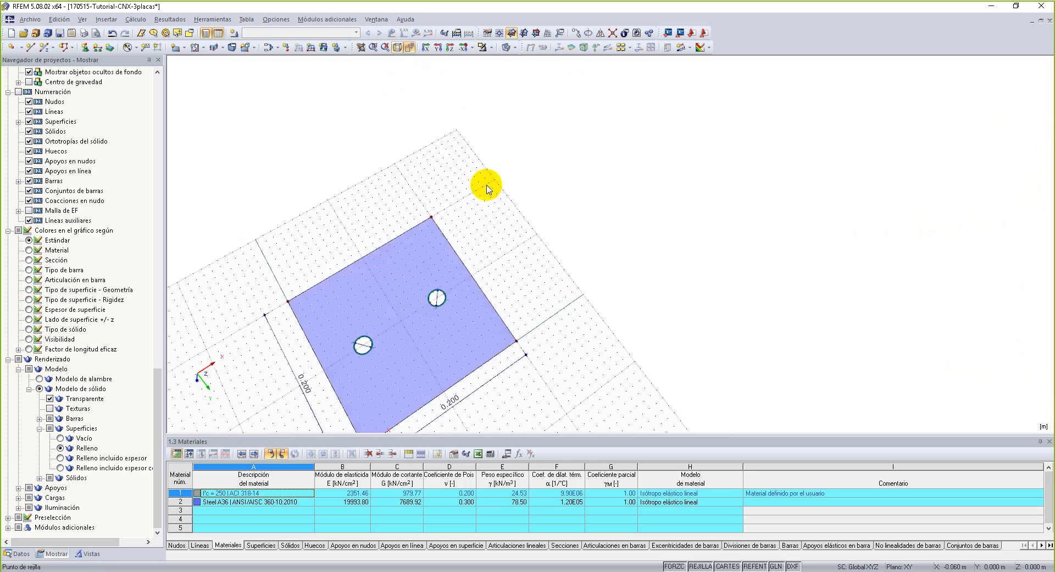
scroll(497, 252, down, 2)
middle_drag(562, 266, 520, 247)
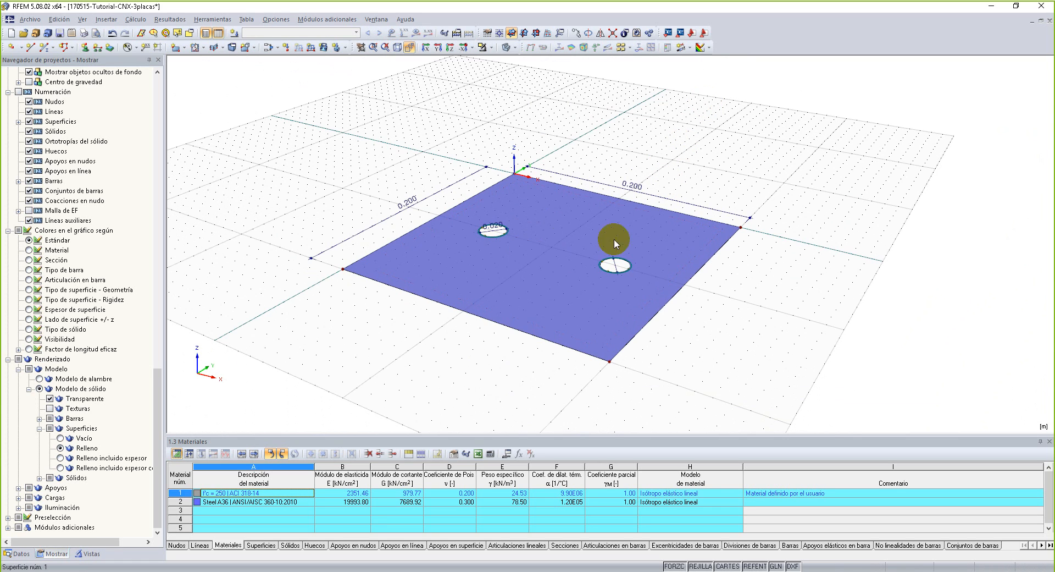
Delete the concrete material f'c = 250 | ACI 318-14 from the materials table.
click(235, 437)
drag(235, 434, 242, 349)
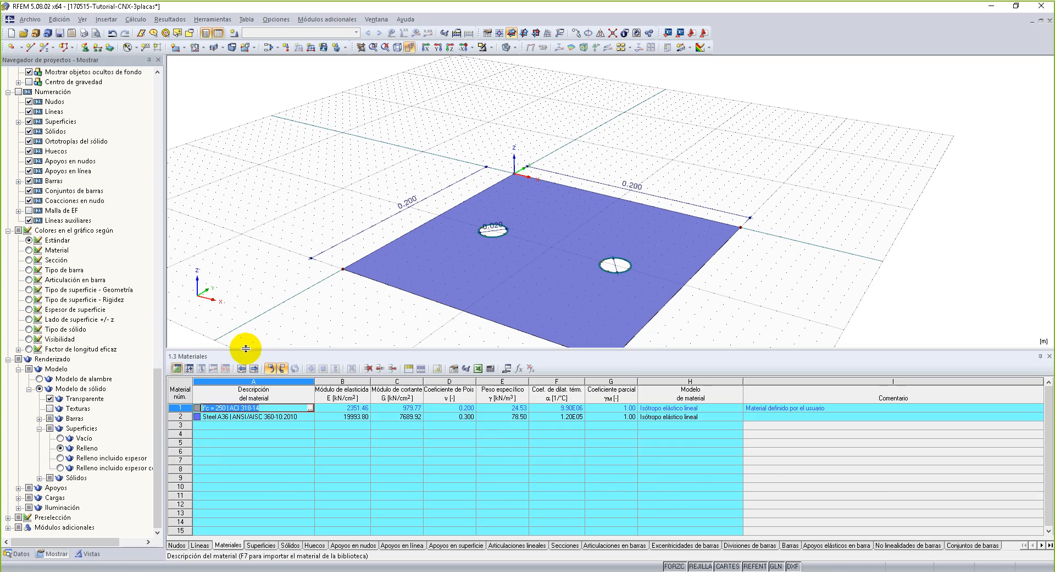
click(181, 407)
right_click(182, 408)
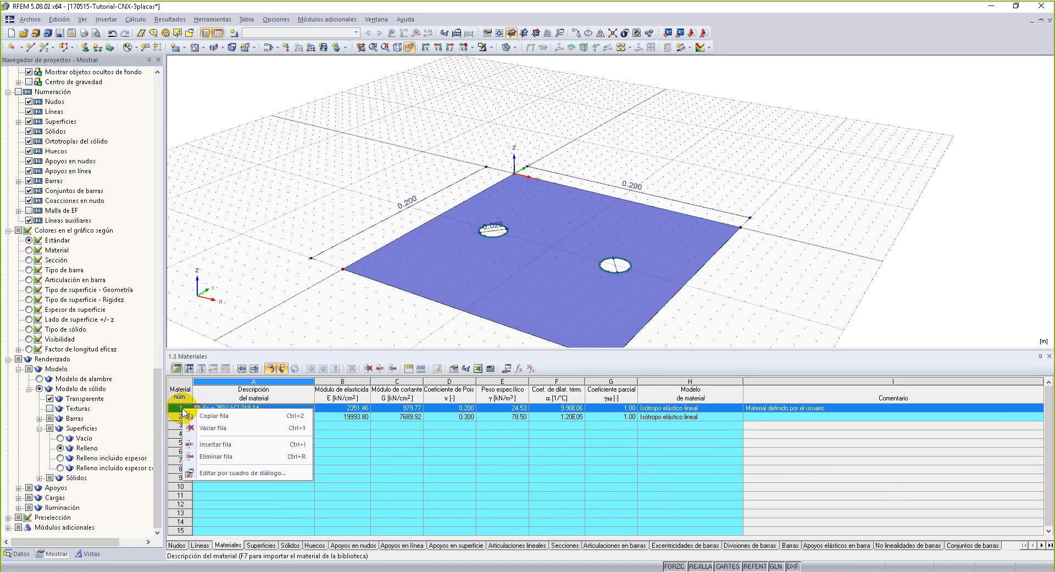
click(244, 457)
click(440, 461)
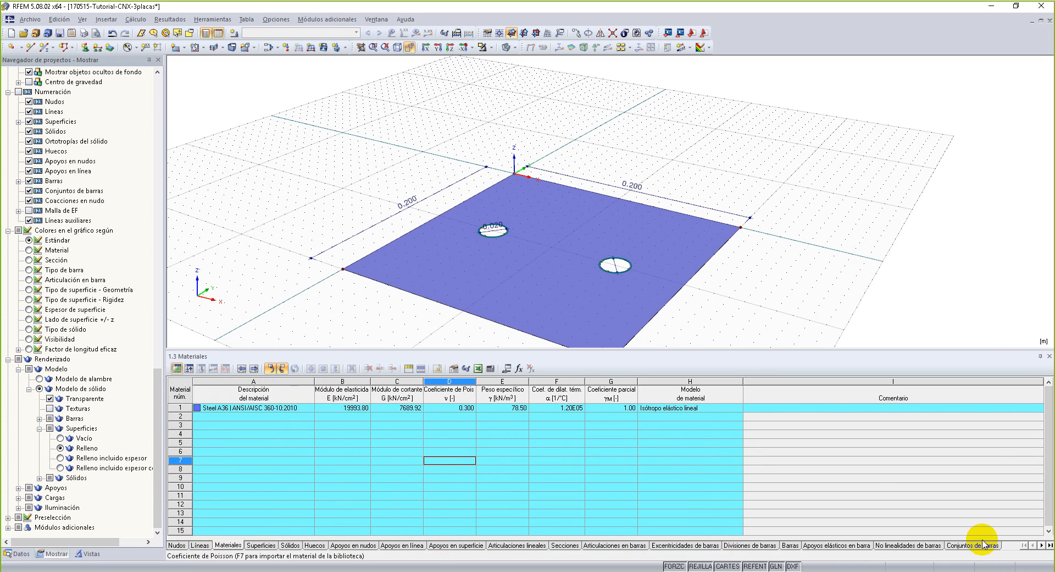
drag(438, 349, 436, 400)
Select the whole plate with its holes and dimensions and open the Move or Copy (Mover o copiar) settings for it.
middle_drag(467, 397, 451, 230)
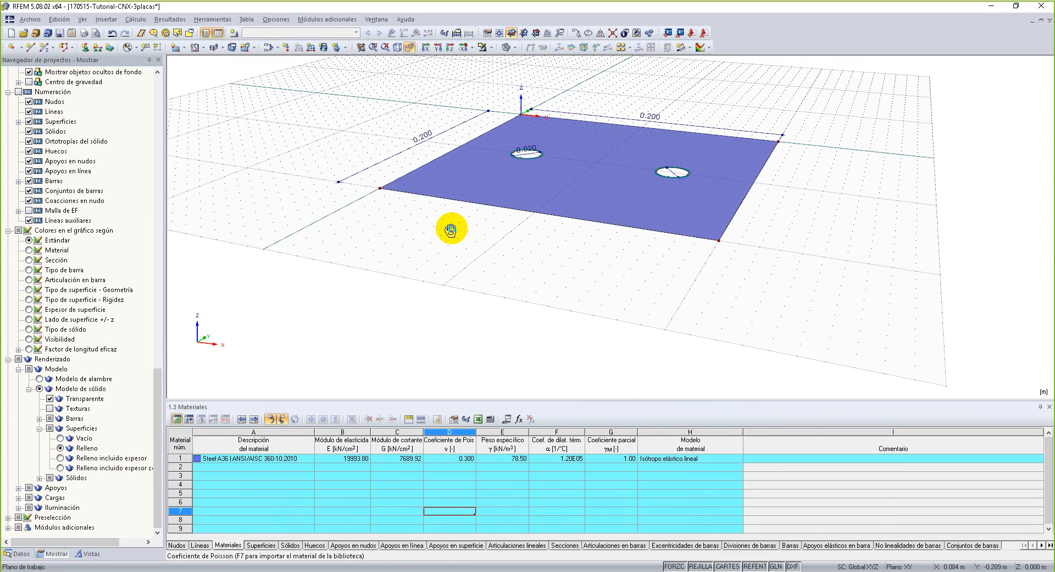
drag(266, 83, 868, 269)
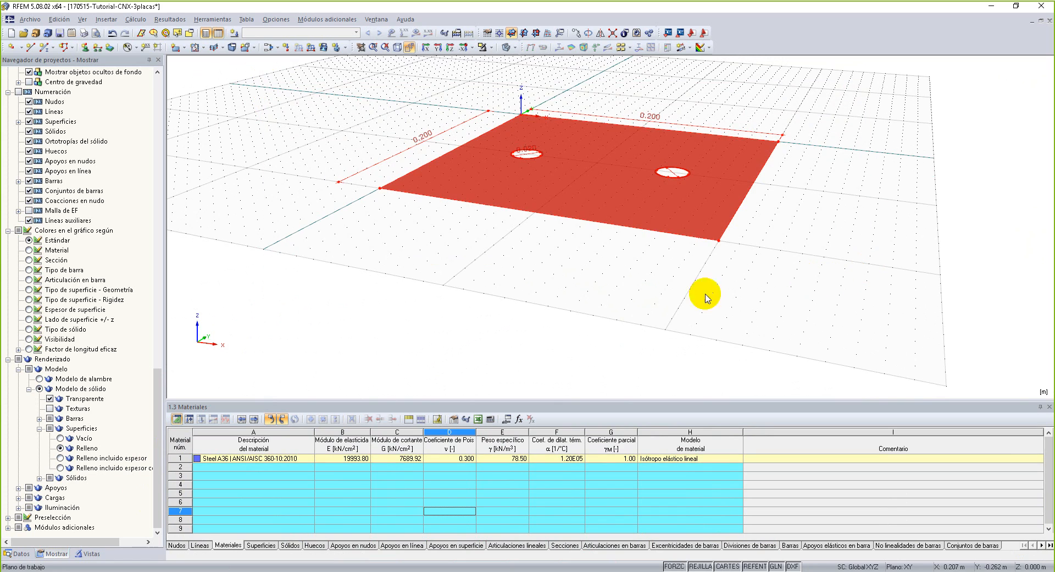
right_click(566, 209)
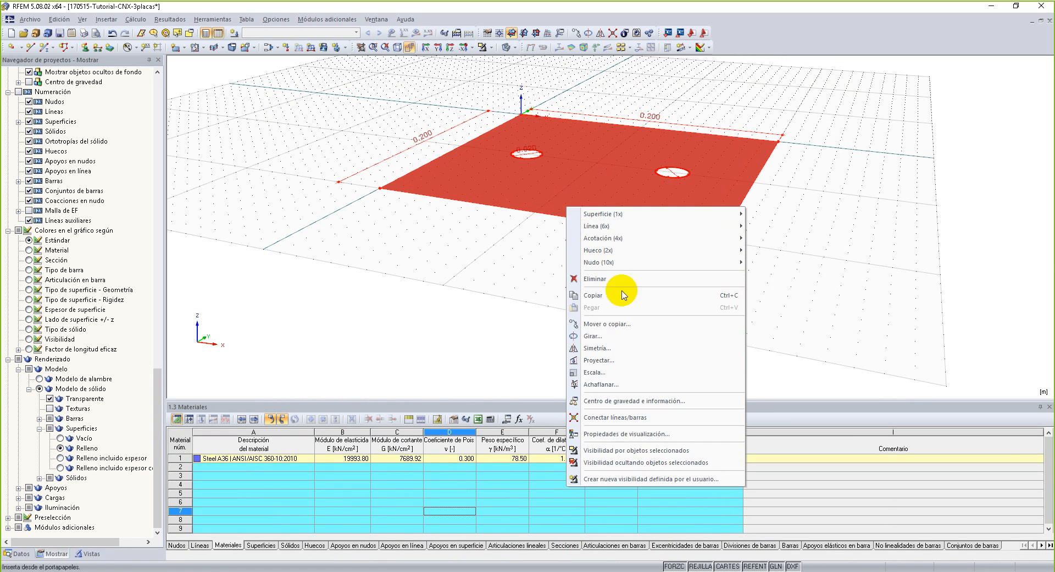
click(665, 328)
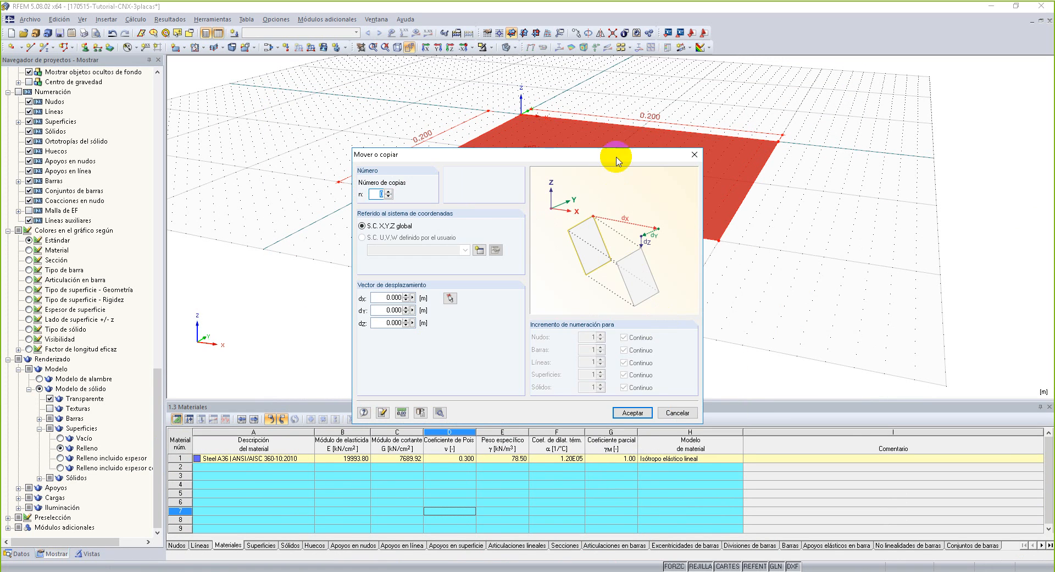
drag(631, 165, 409, 144)
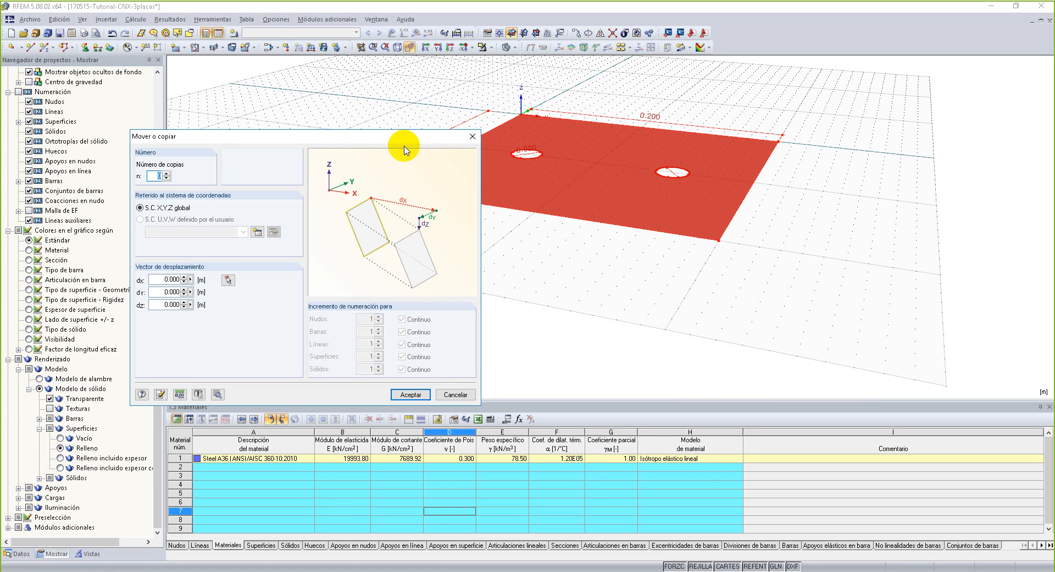
click(539, 187)
key(ctrl+shift+d)
mouse_move(696, 280)
mouse_down()
mouse_move(1027, 273)
mouse_move(1008, 292)
mouse_up()
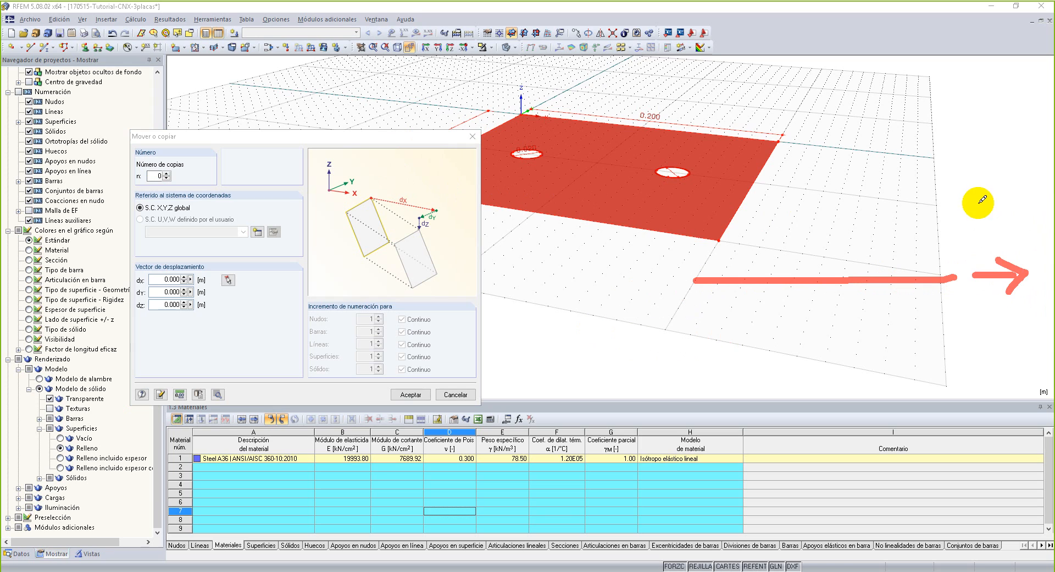
mouse_move(982, 202)
mouse_down()
mouse_move(983, 240)
mouse_move(997, 224)
mouse_up()
drag(966, 226, 997, 225)
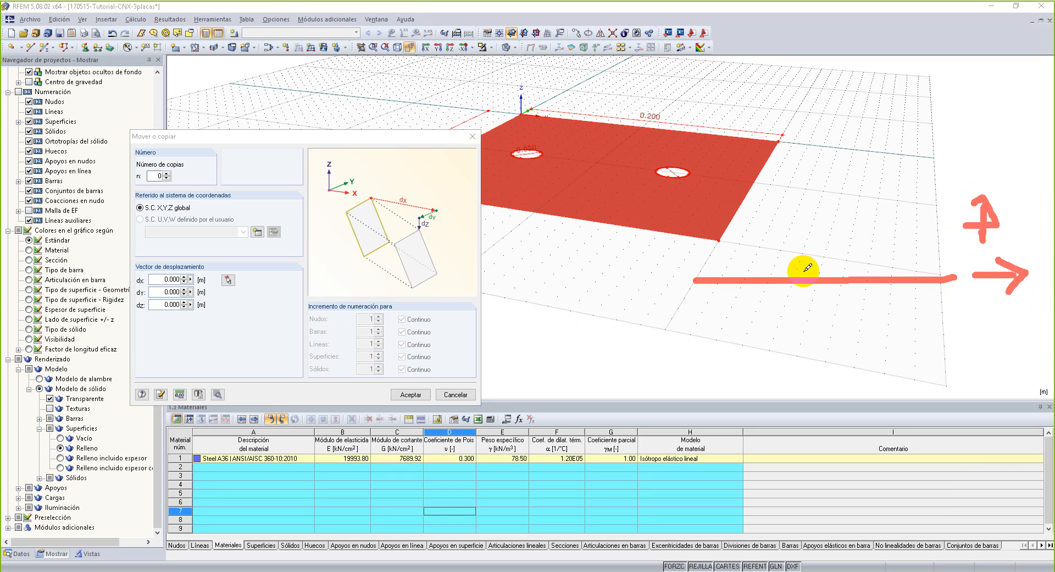
drag(844, 269, 572, 268)
mouse_move(539, 227)
mouse_down()
mouse_move(536, 268)
mouse_move(535, 247)
mouse_move(554, 254)
mouse_move(549, 274)
mouse_up()
drag(576, 240, 607, 258)
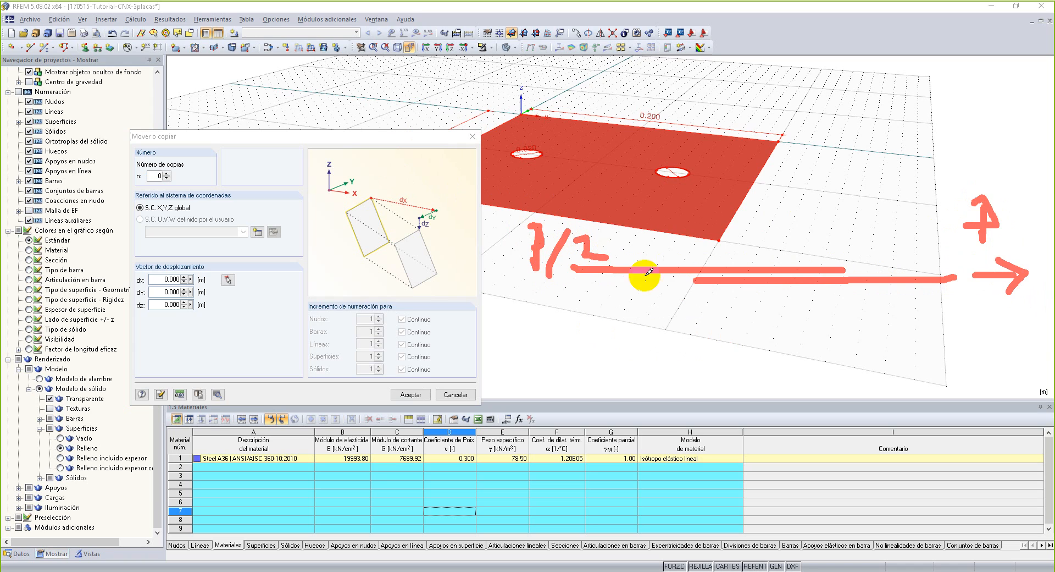
mouse_move(847, 290)
mouse_down()
mouse_move(577, 294)
mouse_move(528, 324)
mouse_move(540, 292)
mouse_move(532, 318)
mouse_move(544, 338)
mouse_move(608, 359)
mouse_up()
drag(771, 253, 772, 305)
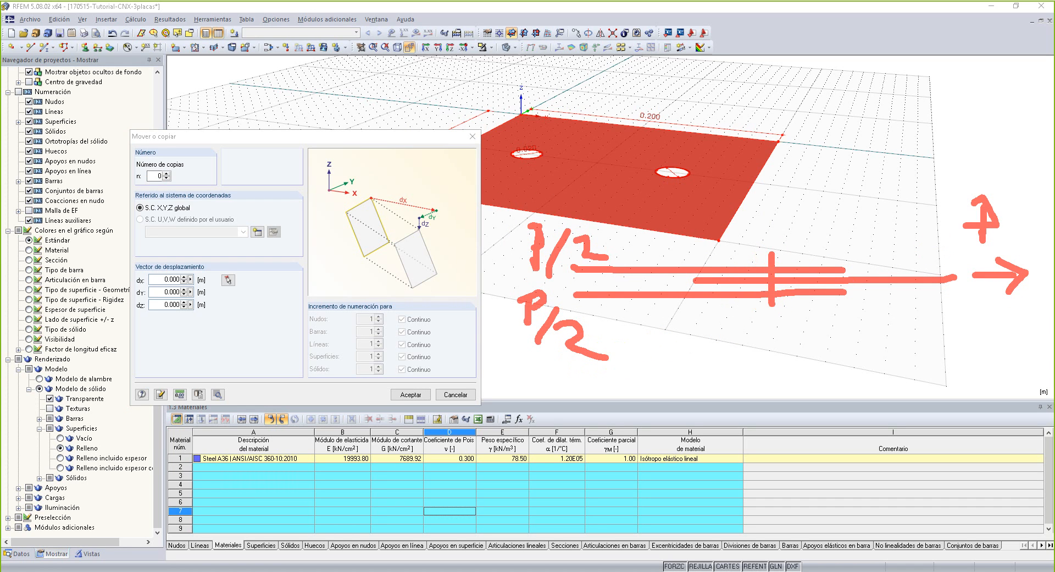
Set the plate's copy parameters to one copy with a displacement dz of 0.01 m.
key(Escape)
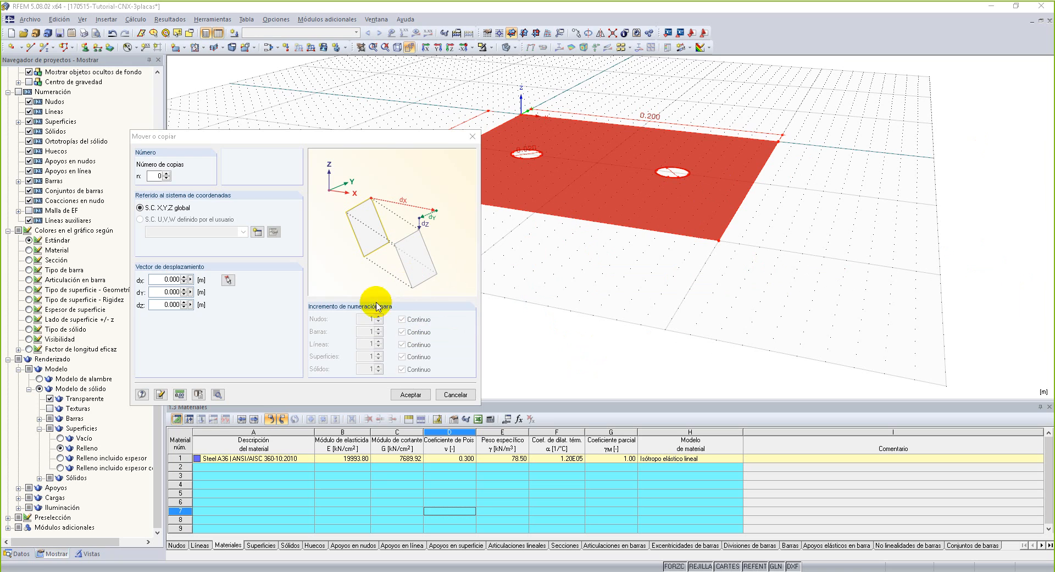
click(166, 174)
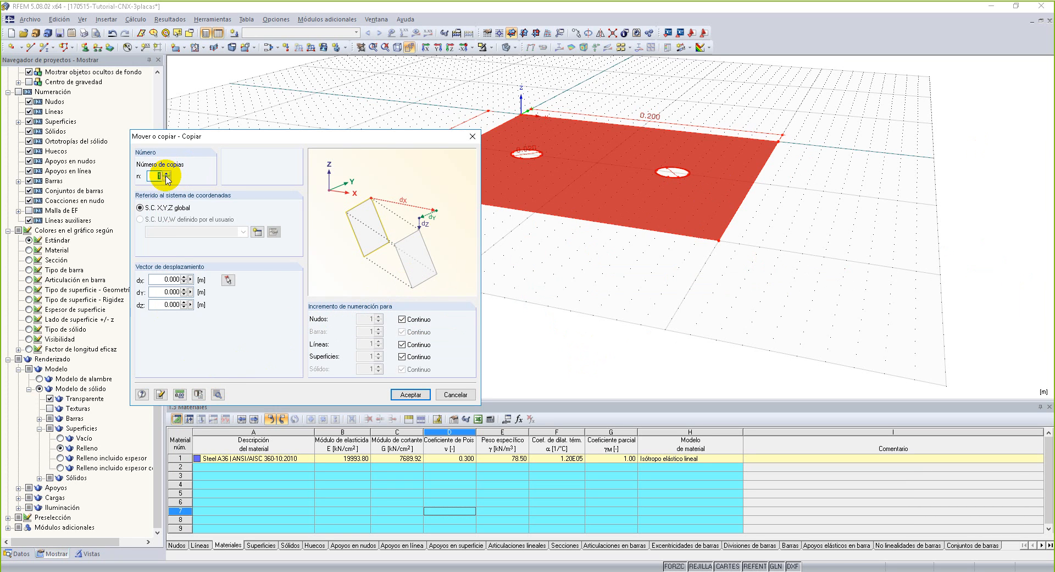
click(171, 304)
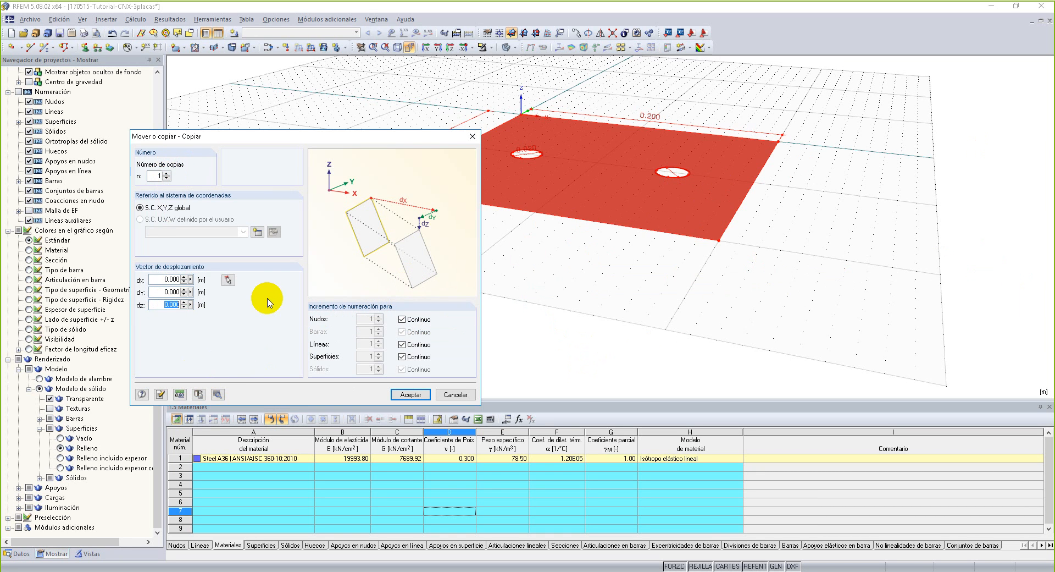
text(.01)
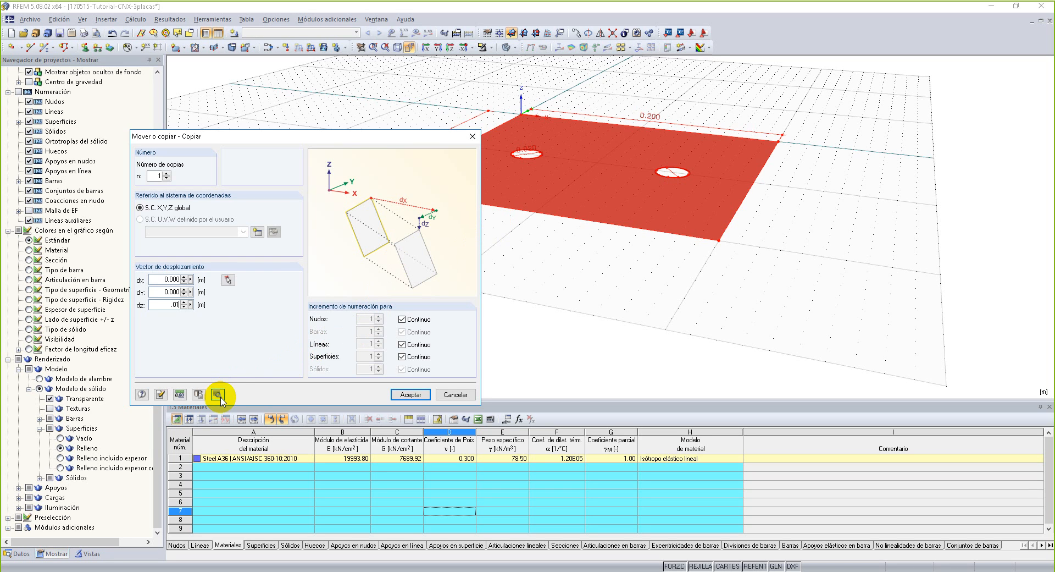
drag(384, 136, 314, 92)
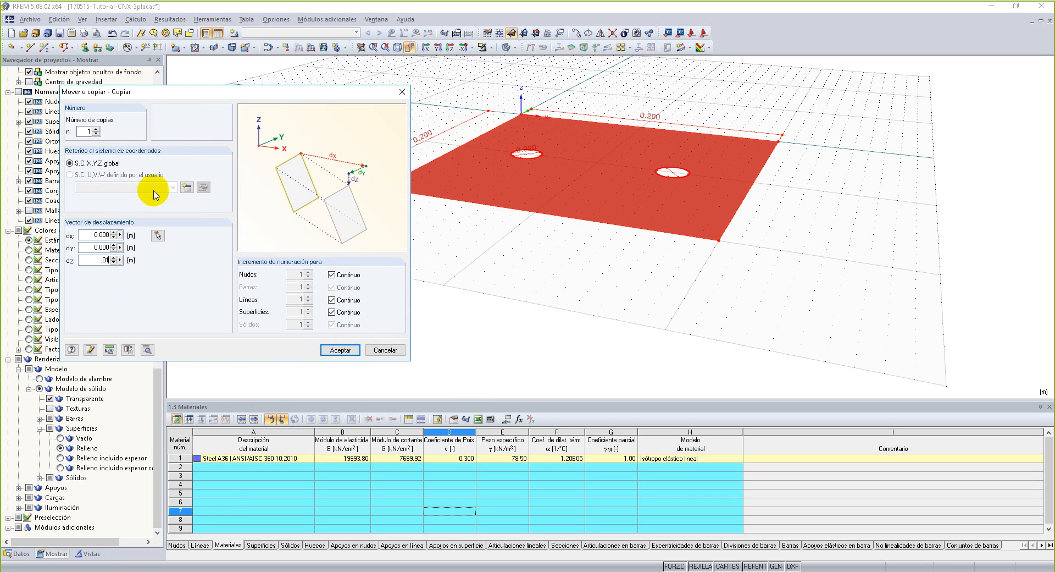
drag(235, 90, 263, 69)
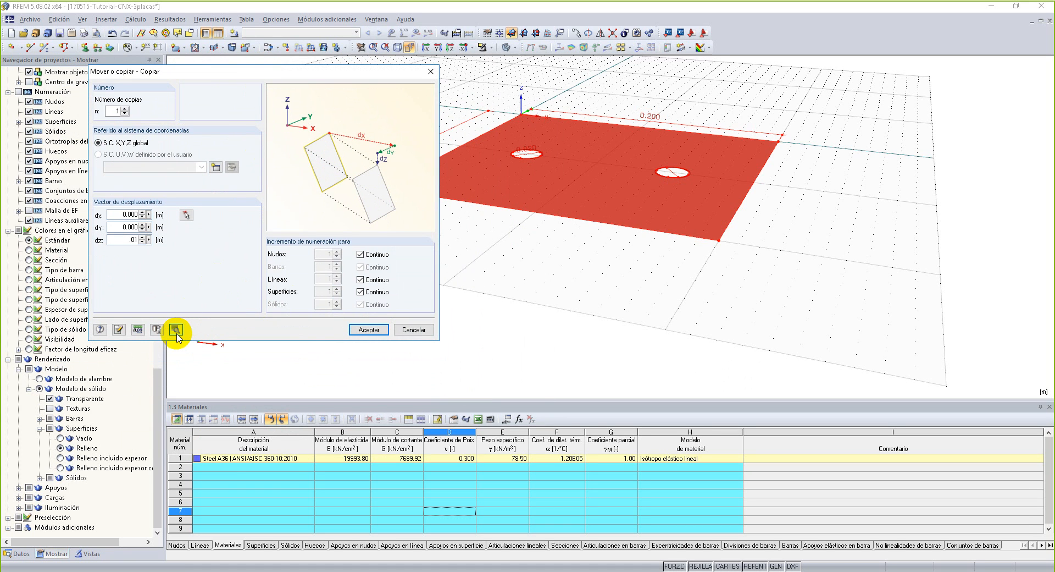
Enable creating a new solid between the selected surfaces and their copies in the detail settings, and carry out the plate copy.
click(176, 329)
drag(446, 123, 423, 151)
click(348, 338)
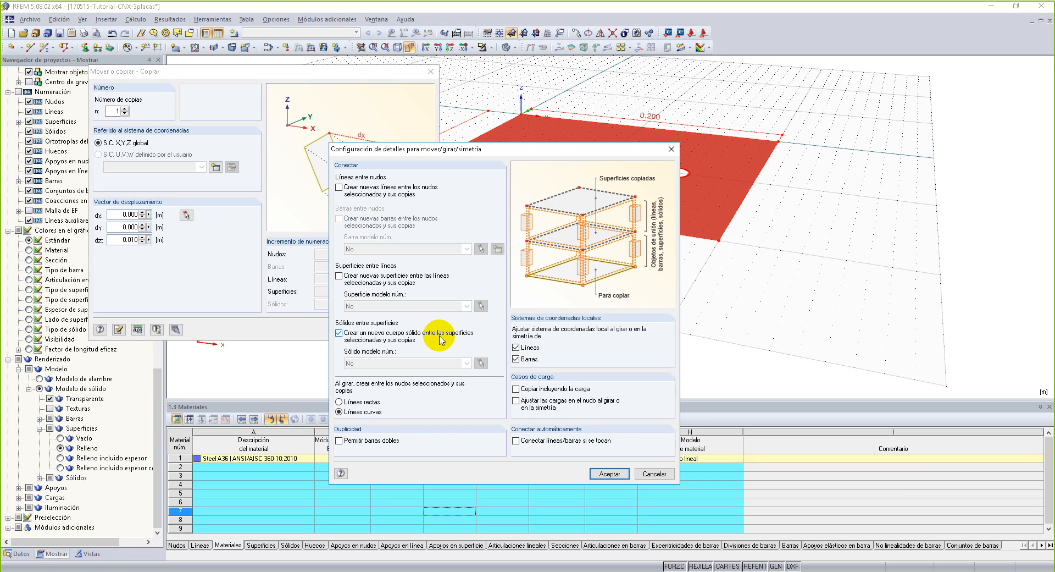
drag(617, 148, 429, 205)
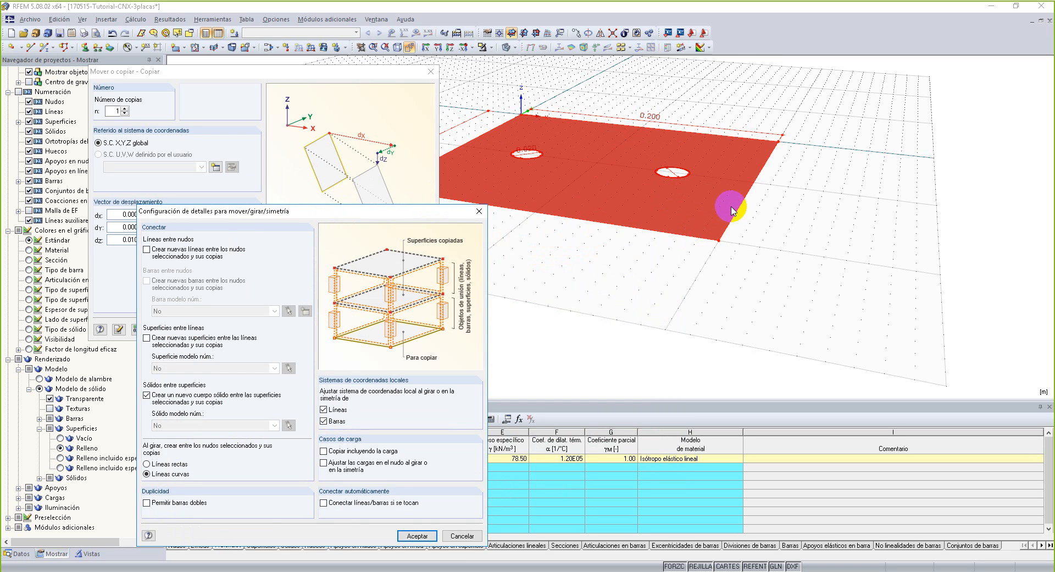
drag(404, 212, 439, 190)
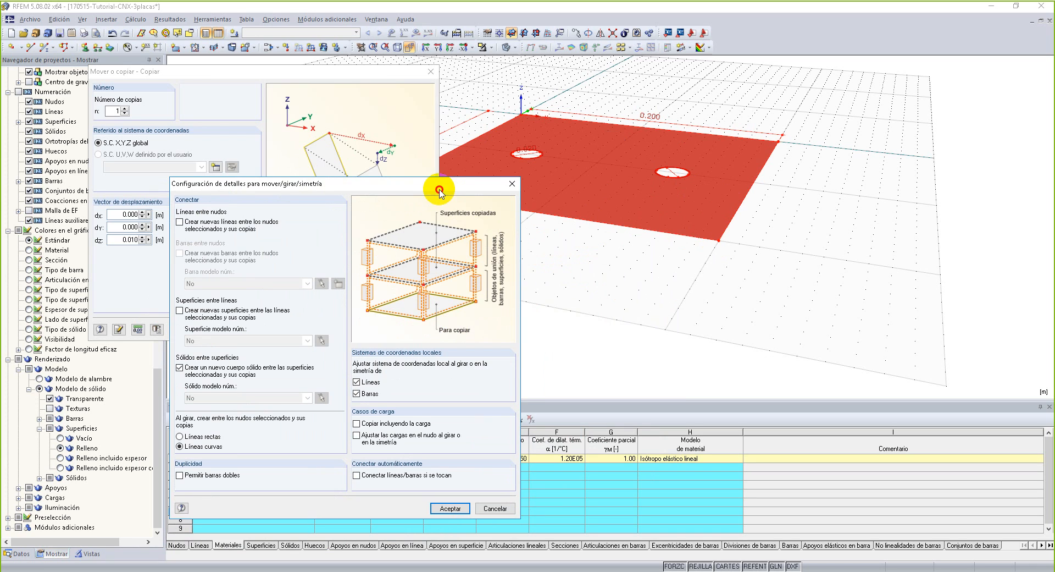
drag(439, 190, 446, 183)
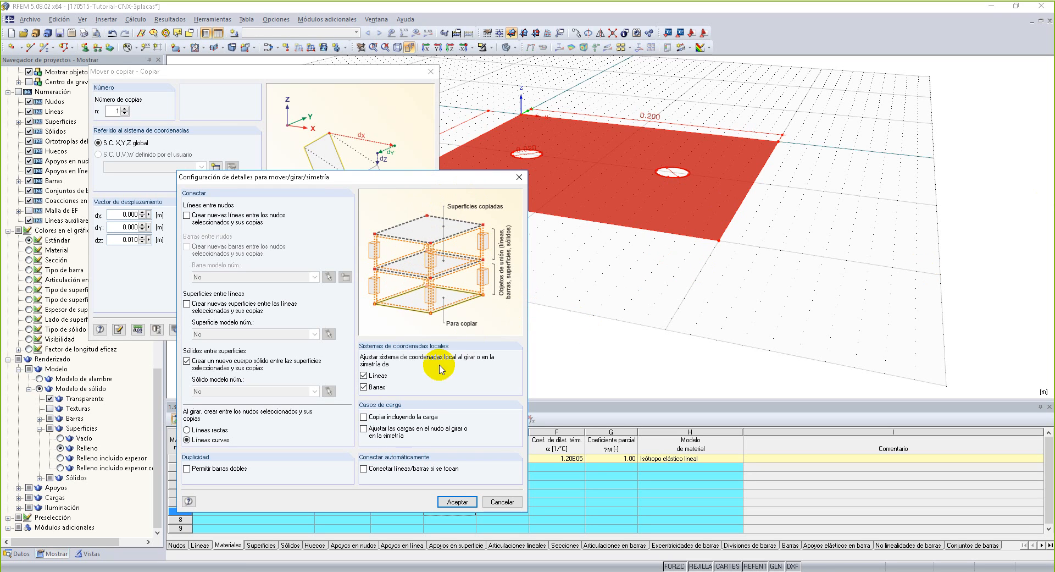
click(580, 177)
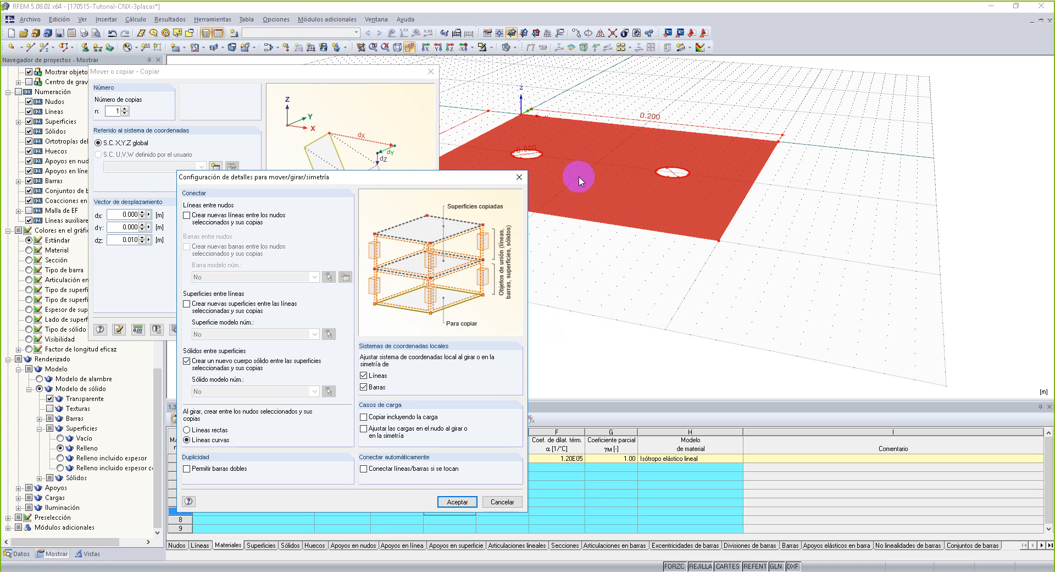
click(464, 503)
click(358, 328)
Delete the upper duplicates of the two 0.200 m dimensions along the plate's edges.
ctrl+middle_drag(506, 281, 498, 296)
click(498, 296)
scroll(596, 163, up, 2)
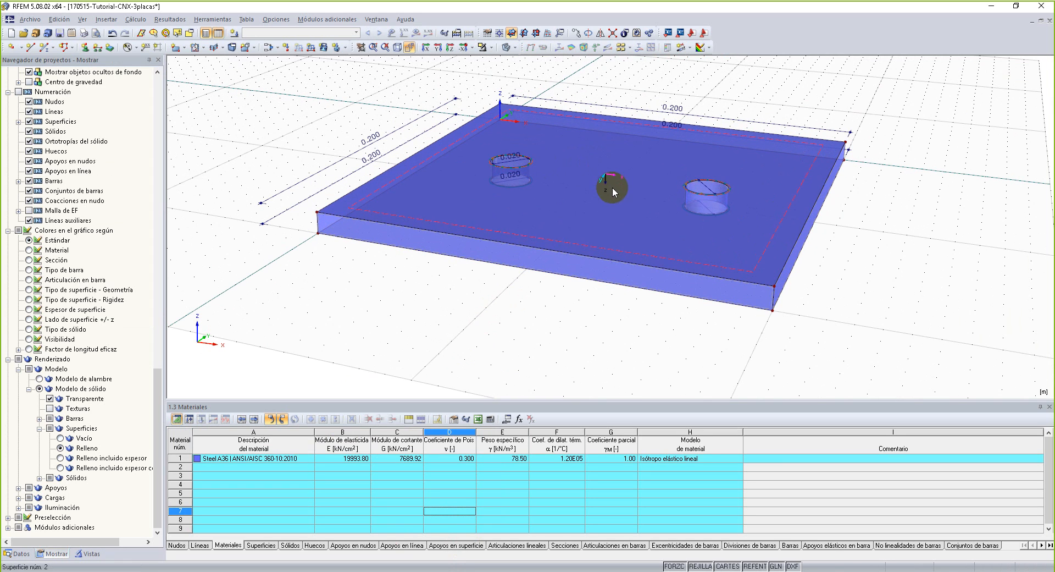
click(714, 126)
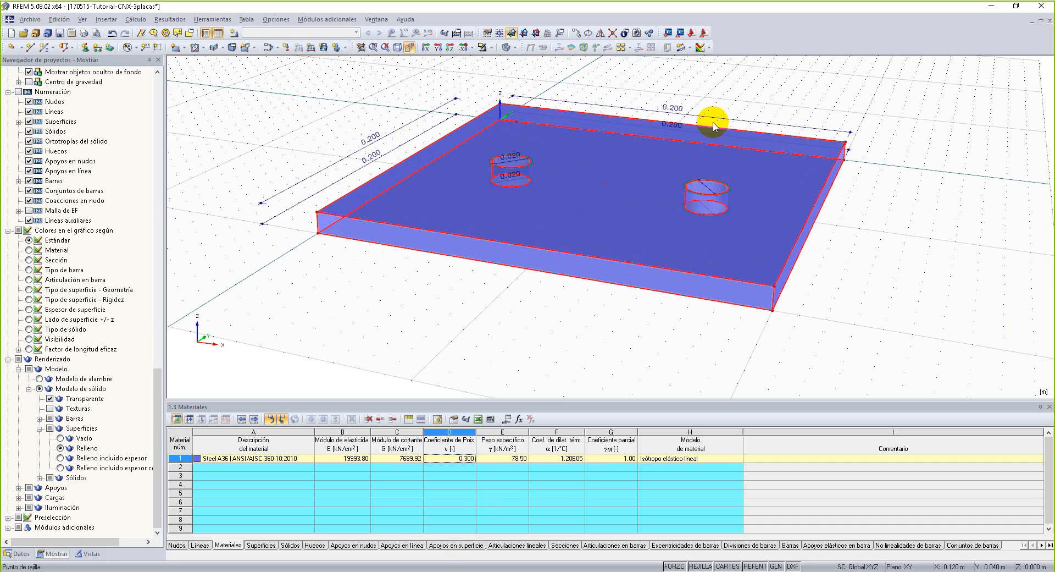
scroll(467, 209, down, 1)
ctrl+middle_drag(467, 210, 391, 203)
mouse_move(717, 253)
middle_down()
mouse_move(748, 242)
mouse_move(720, 256)
middle_up()
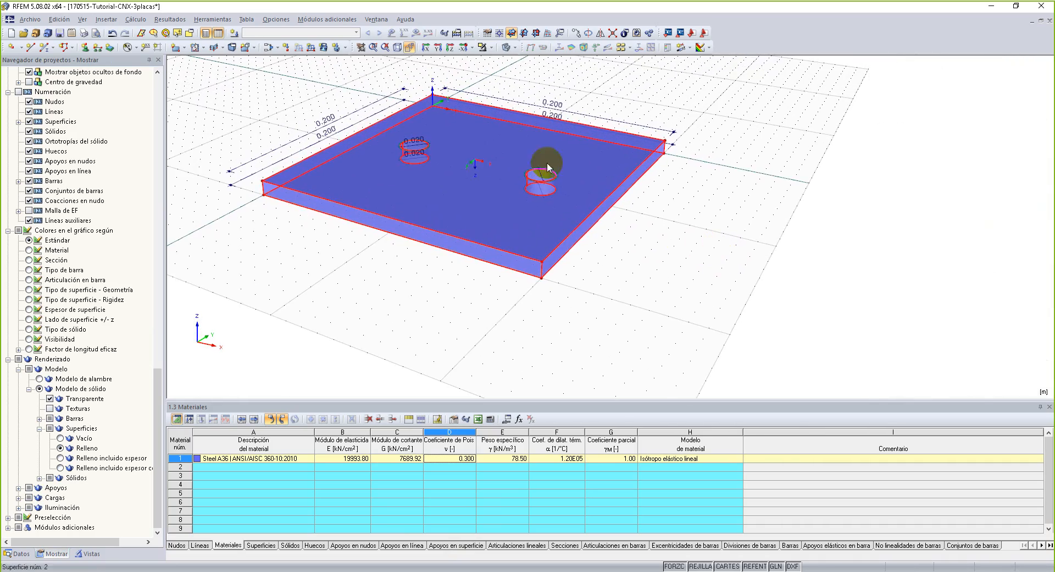
click(348, 111)
click(499, 100)
key(Delete)
middle_drag(735, 223, 740, 218)
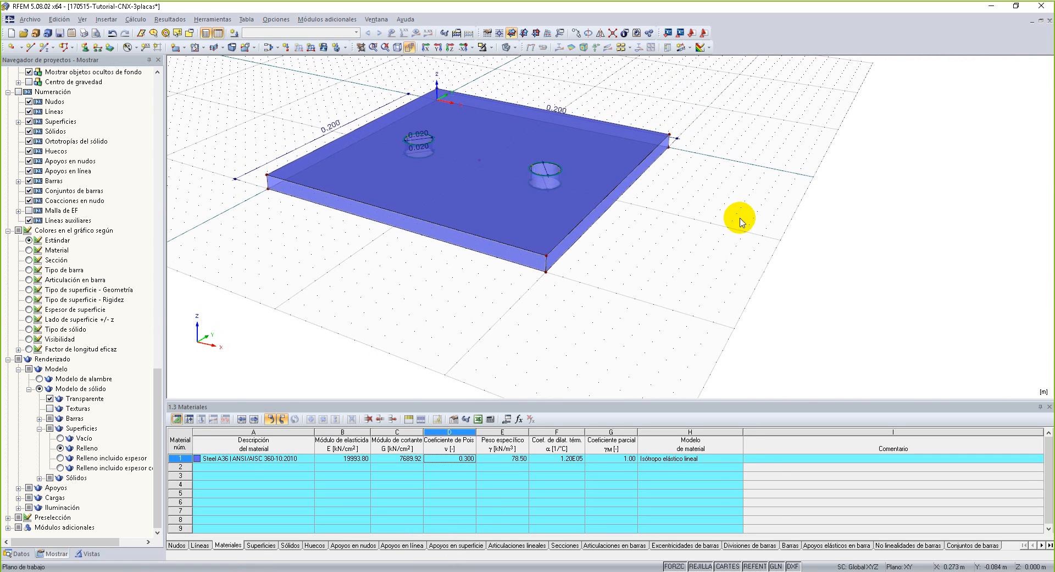
Hide all dimensions in the model (Ocultar todas las acotaciones).
right_click(296, 148)
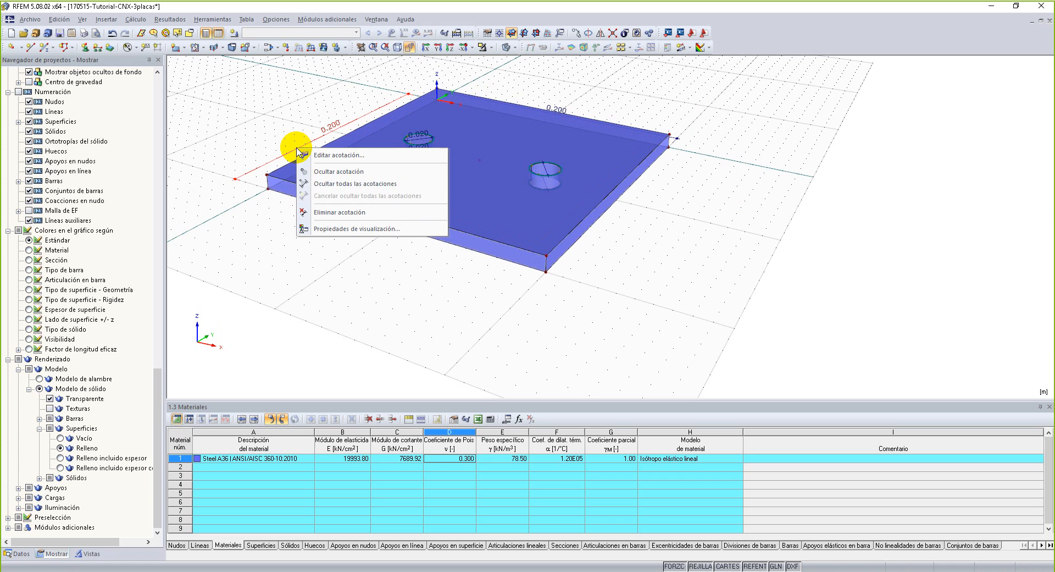
click(312, 184)
mouse_move(723, 239)
middle_down()
mouse_move(727, 254)
mouse_move(728, 239)
middle_up()
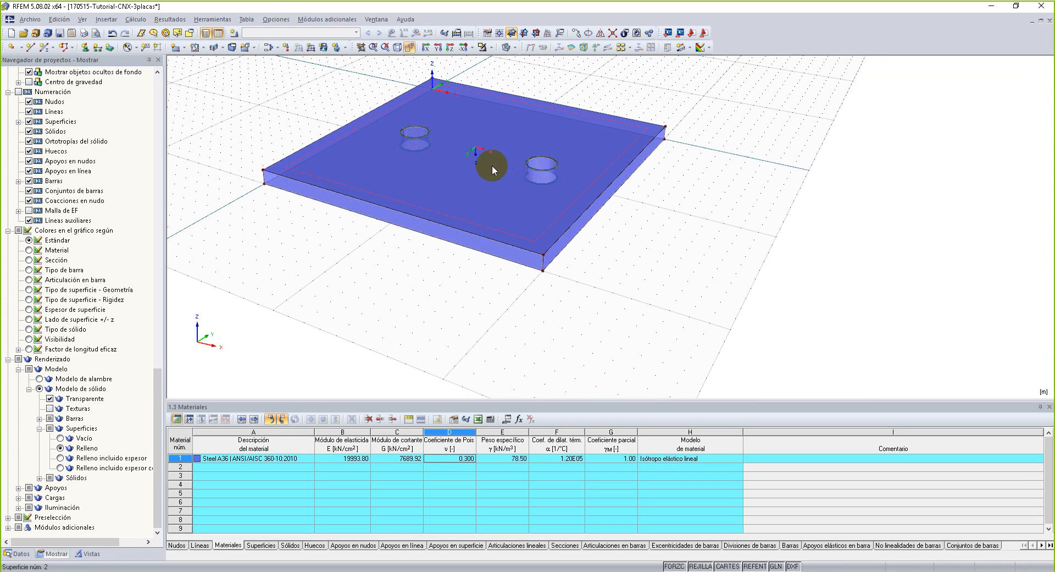
mouse_move(479, 159)
middle_down()
mouse_move(487, 206)
mouse_move(482, 160)
middle_up()
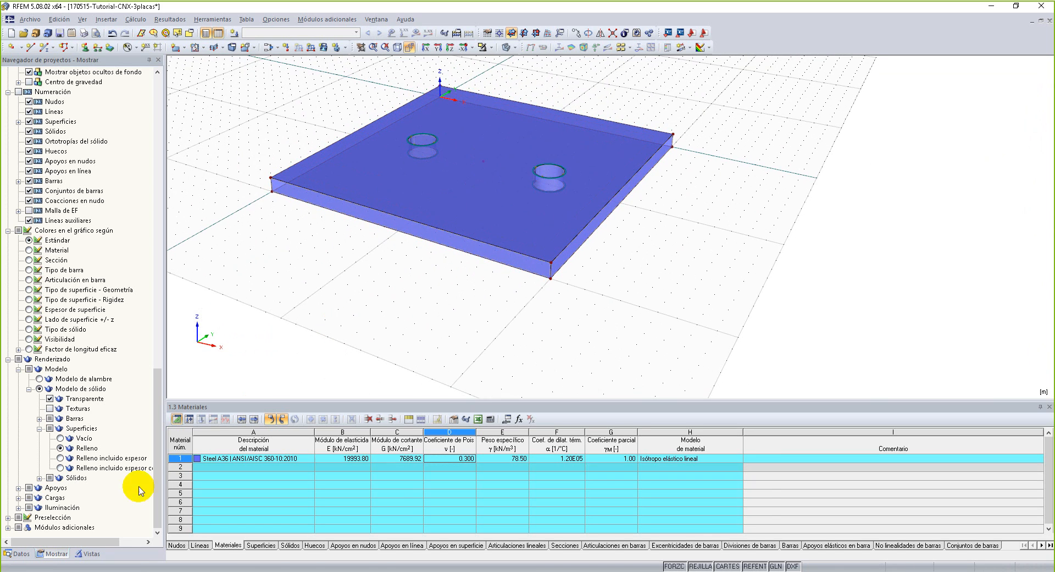
Examine the plate's solid in the model data and the Sólidos table, including its boundary surfaces, weight and FE mesh settings.
click(16, 553)
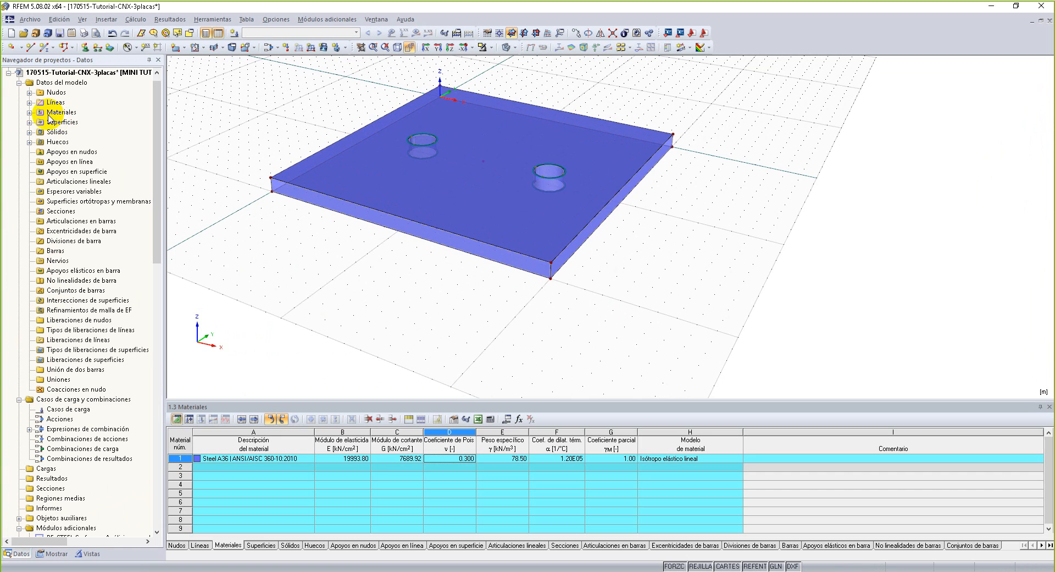
click(30, 132)
click(71, 144)
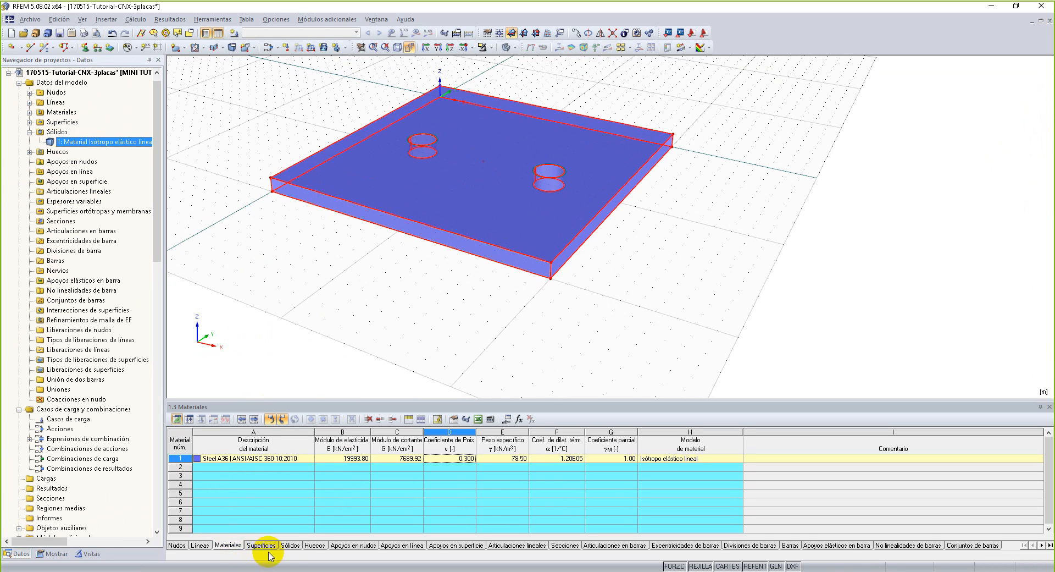
click(290, 545)
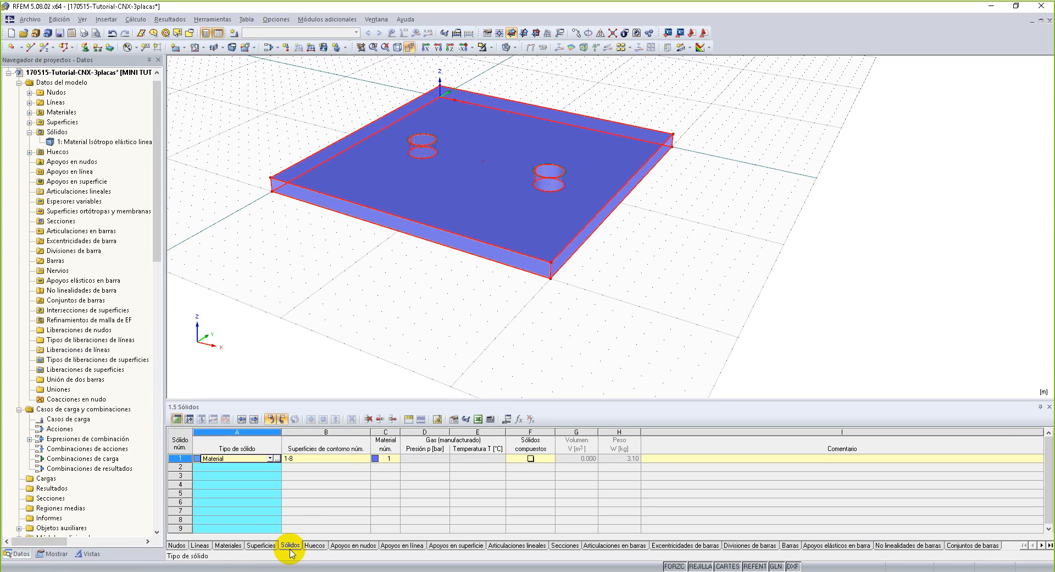
click(302, 458)
click(420, 461)
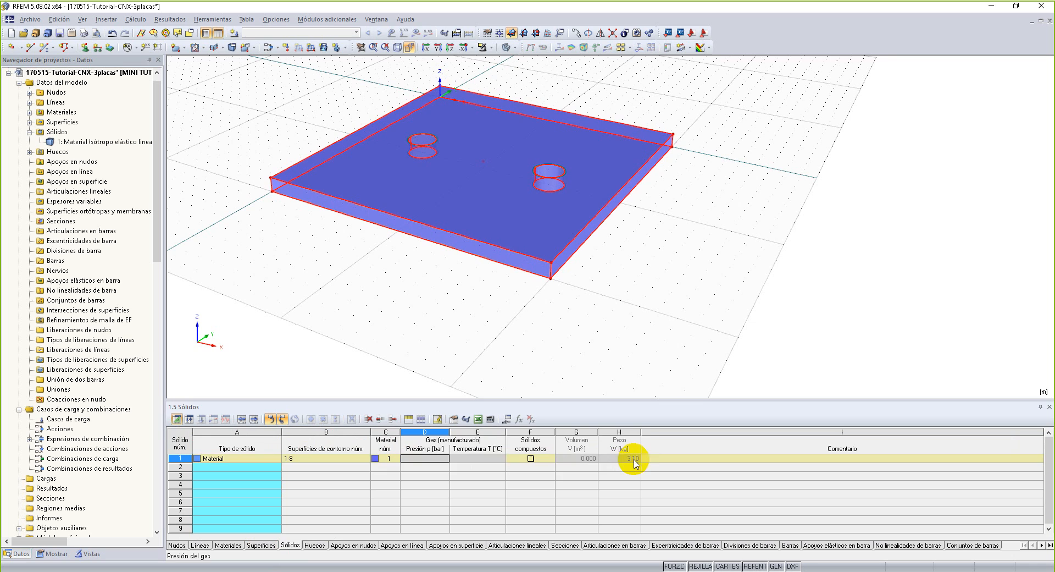
click(275, 460)
click(275, 461)
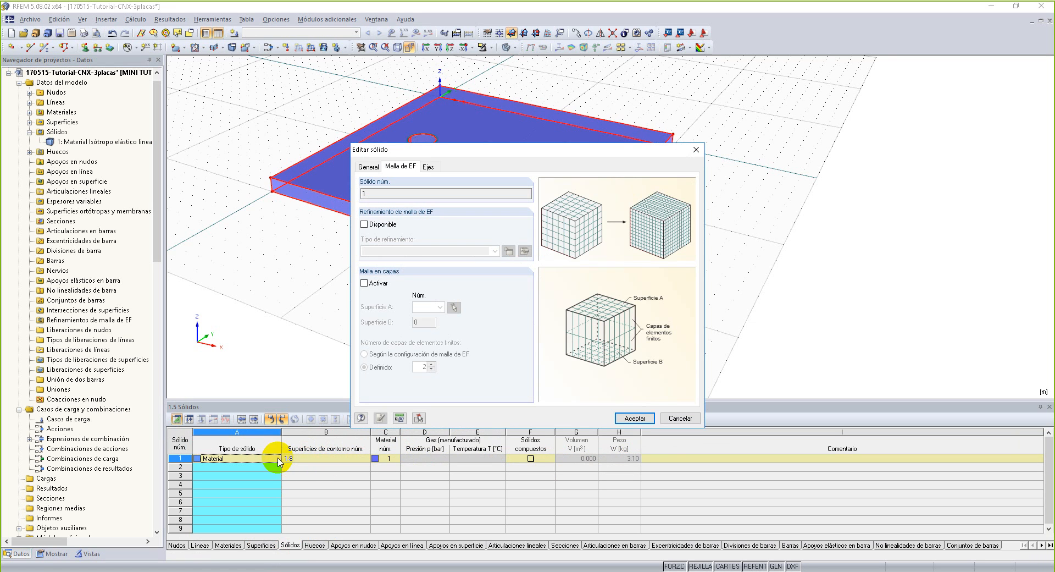
click(697, 150)
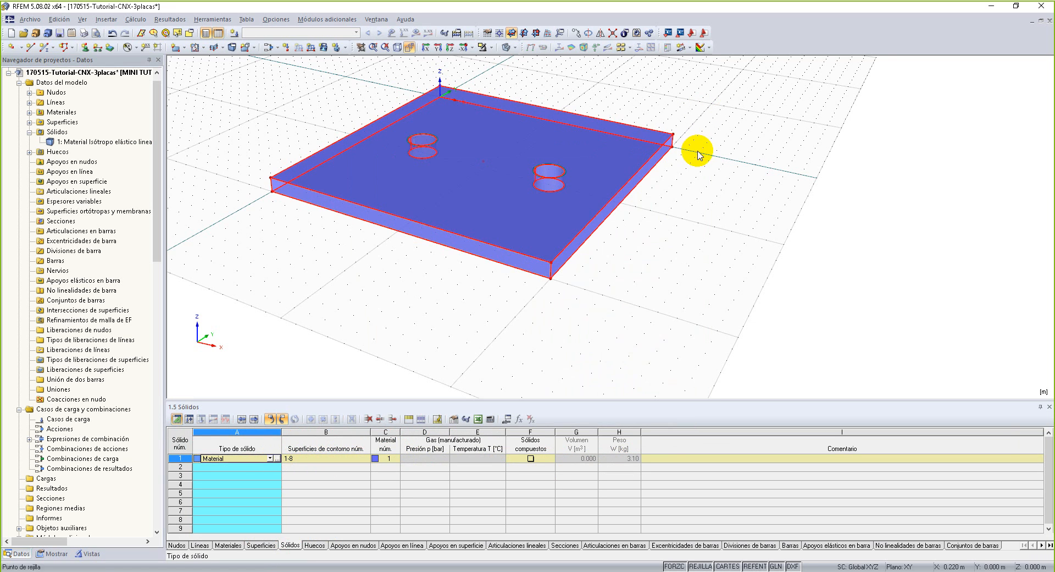
click(348, 457)
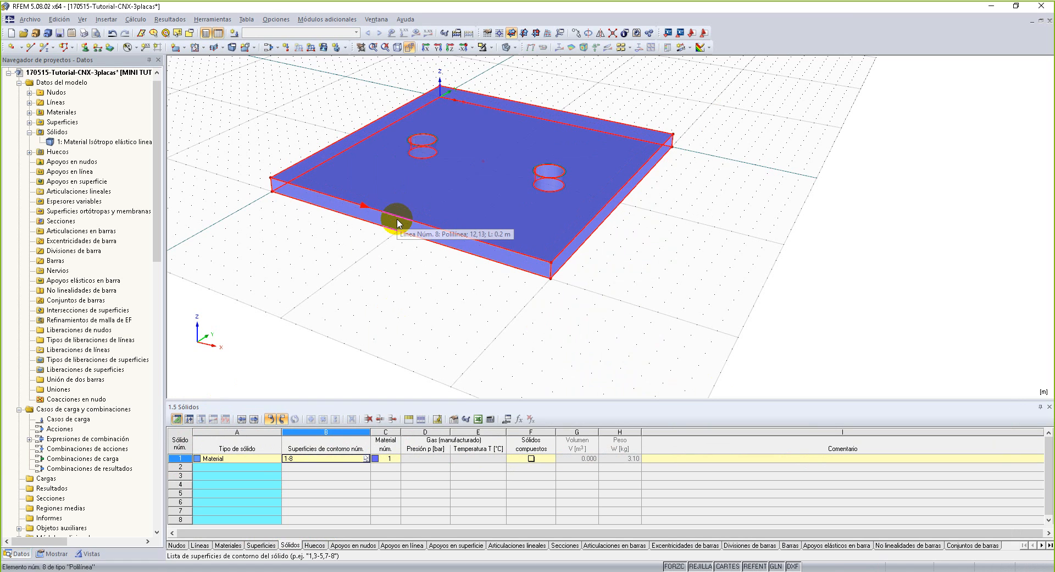
Open the plate's solid for editing and set its solid type to Contacto.
click(236, 457)
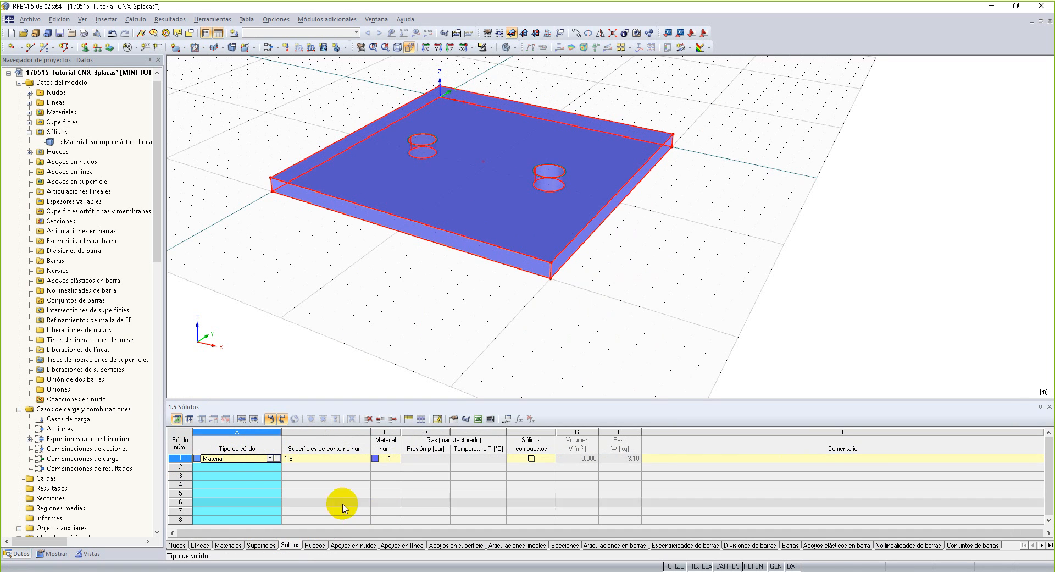
click(277, 458)
drag(530, 154, 461, 121)
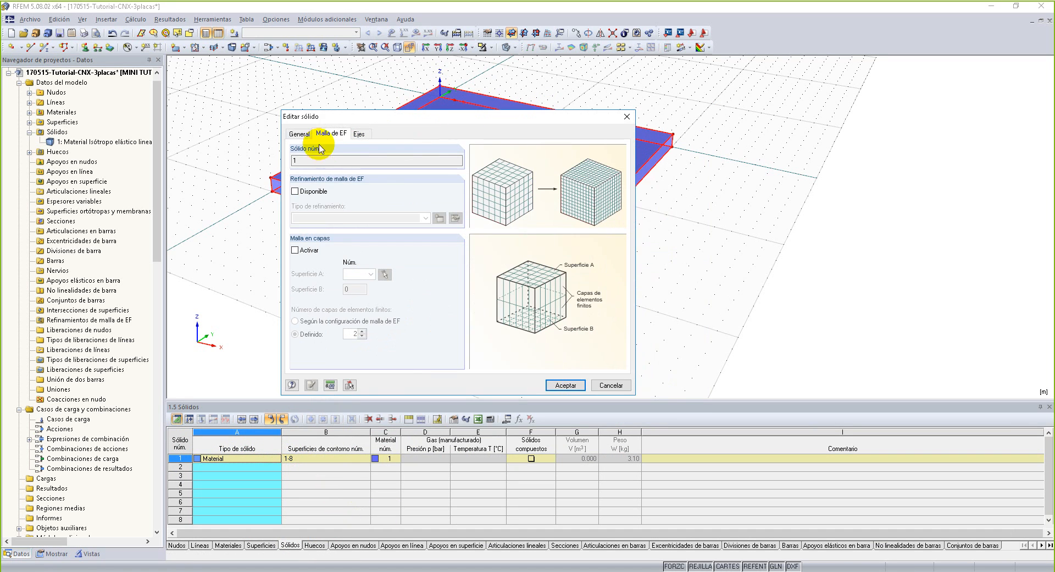
click(299, 134)
click(571, 161)
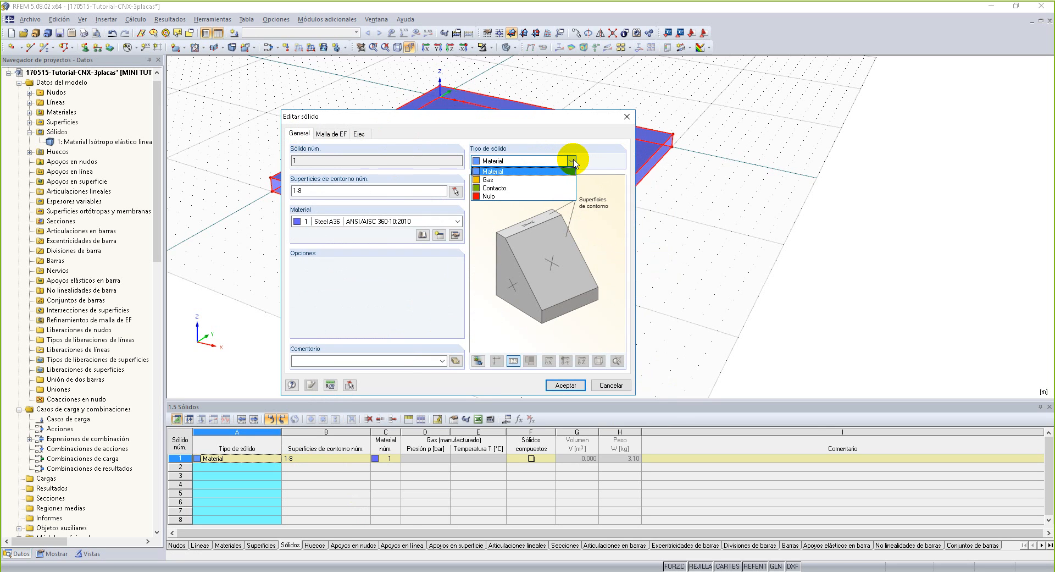
click(555, 188)
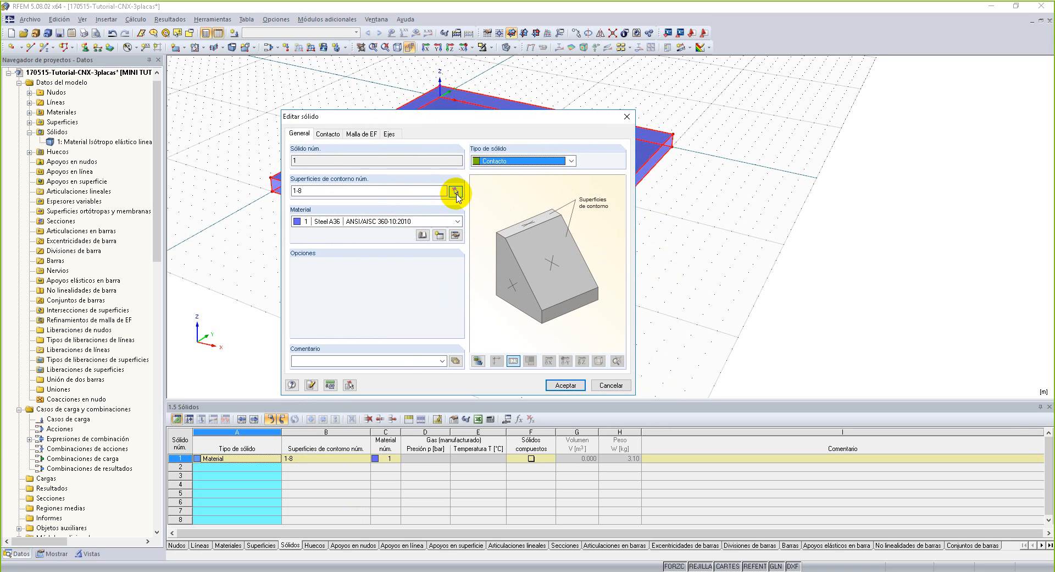
Set the solid's contact perpendicular to the surfaces to Fallo bajo tracción.
click(335, 134)
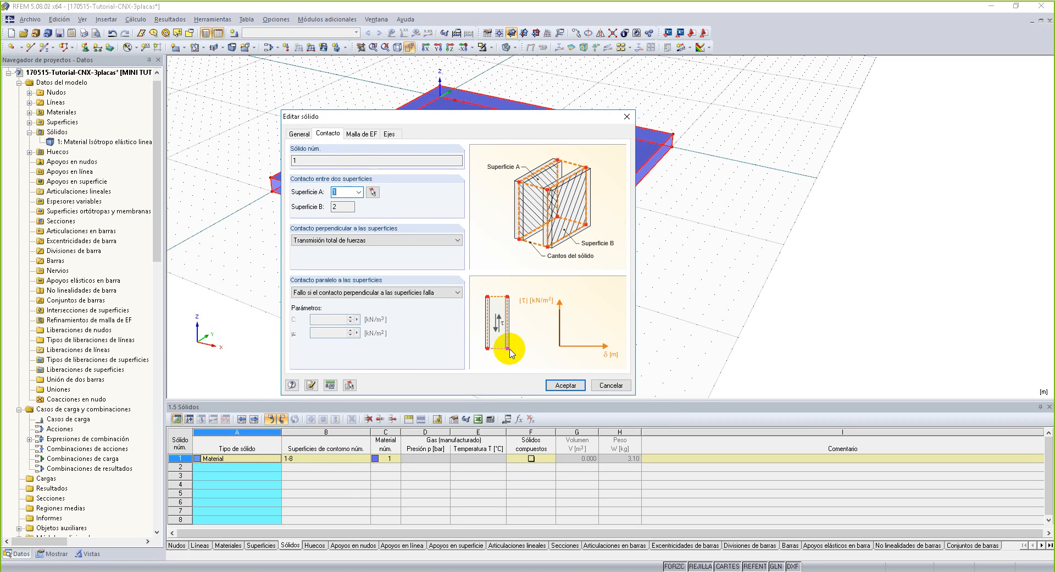
click(406, 240)
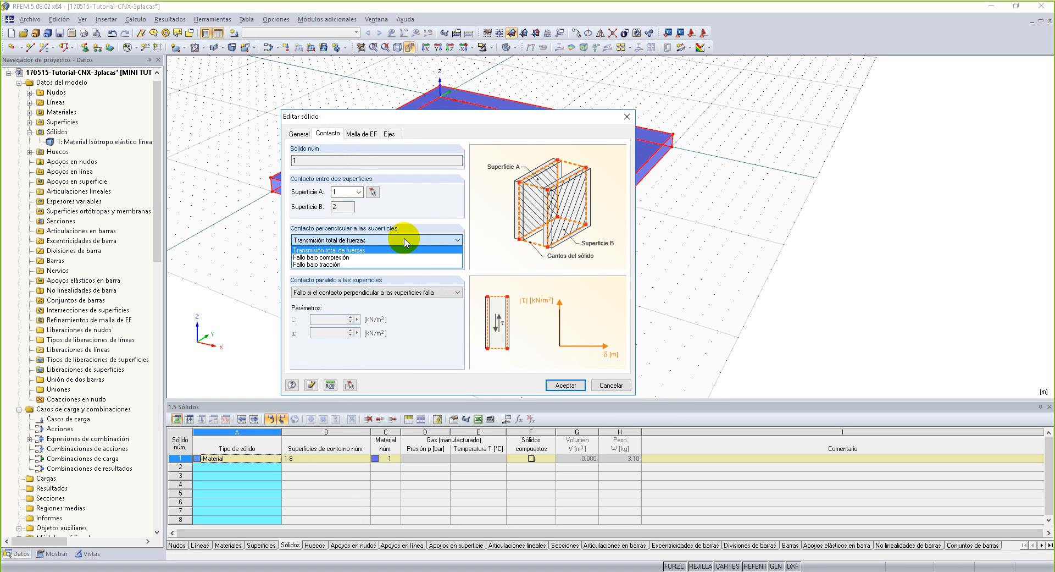
click(406, 241)
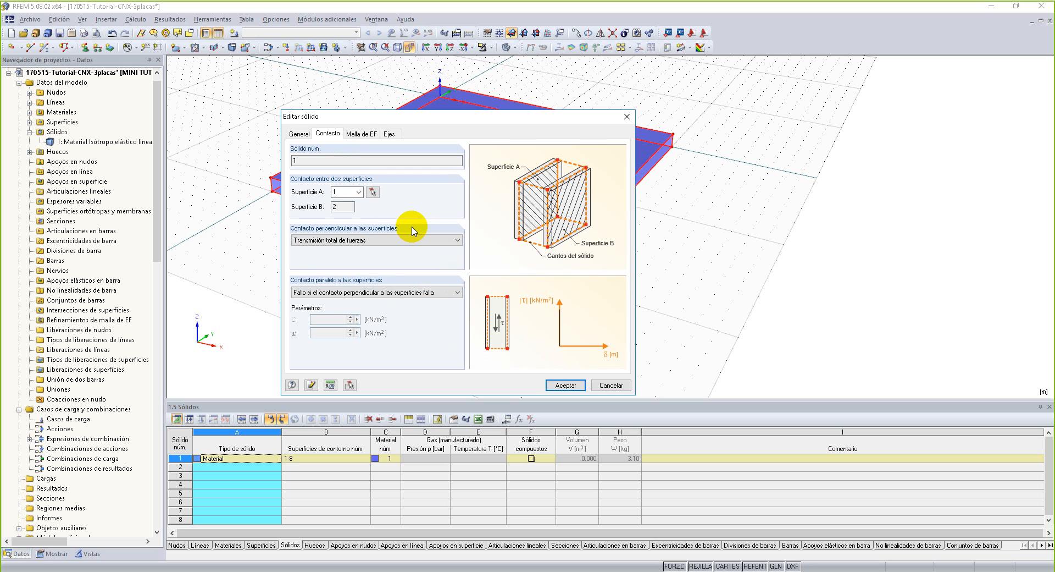
click(418, 241)
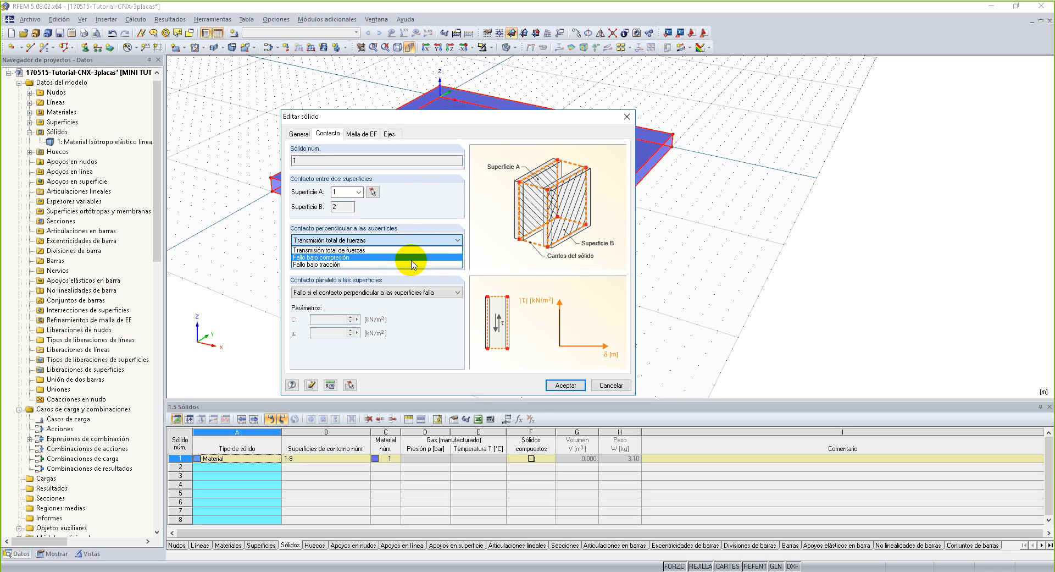
click(412, 265)
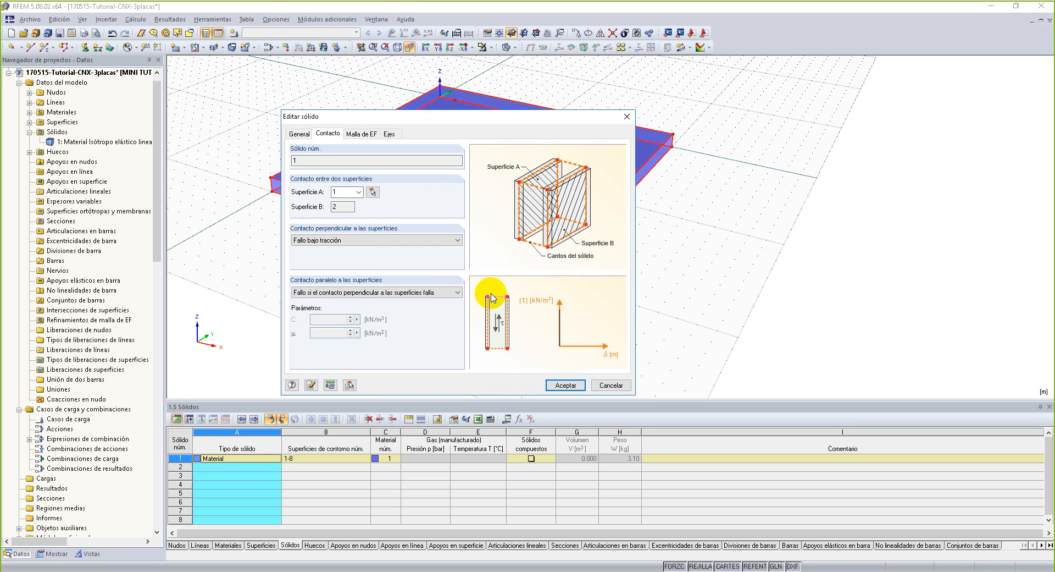
Try Fricción elástica con límite and Comportamiento de sólido elástico as the contact parallel to the surfaces.
click(441, 293)
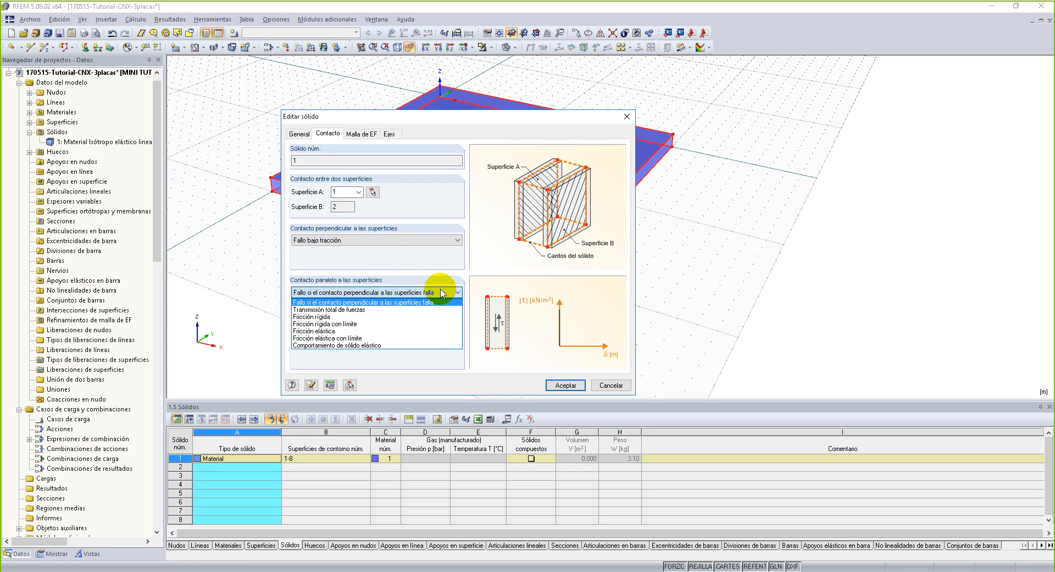
click(422, 341)
click(427, 292)
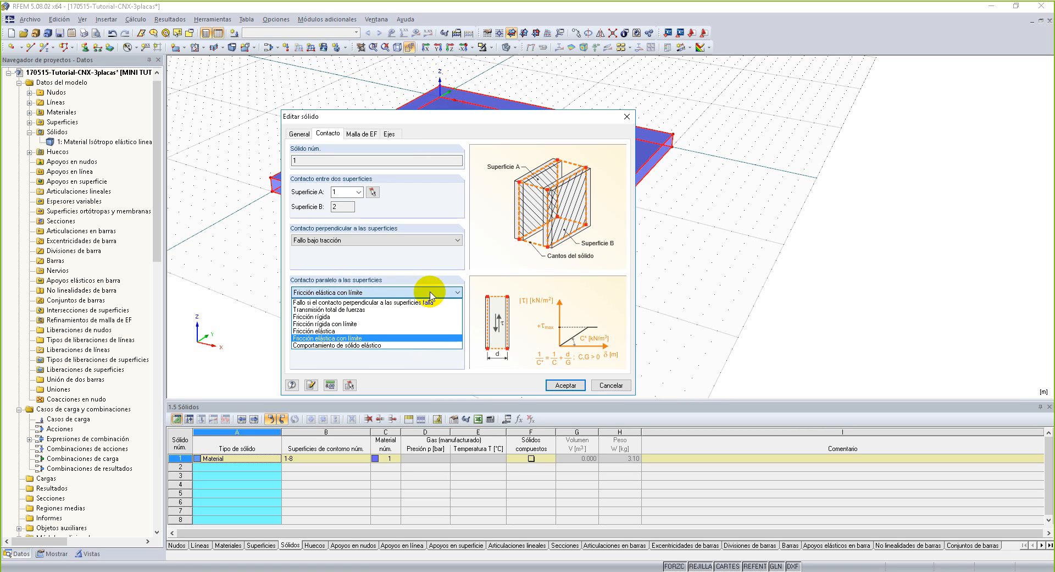
click(407, 346)
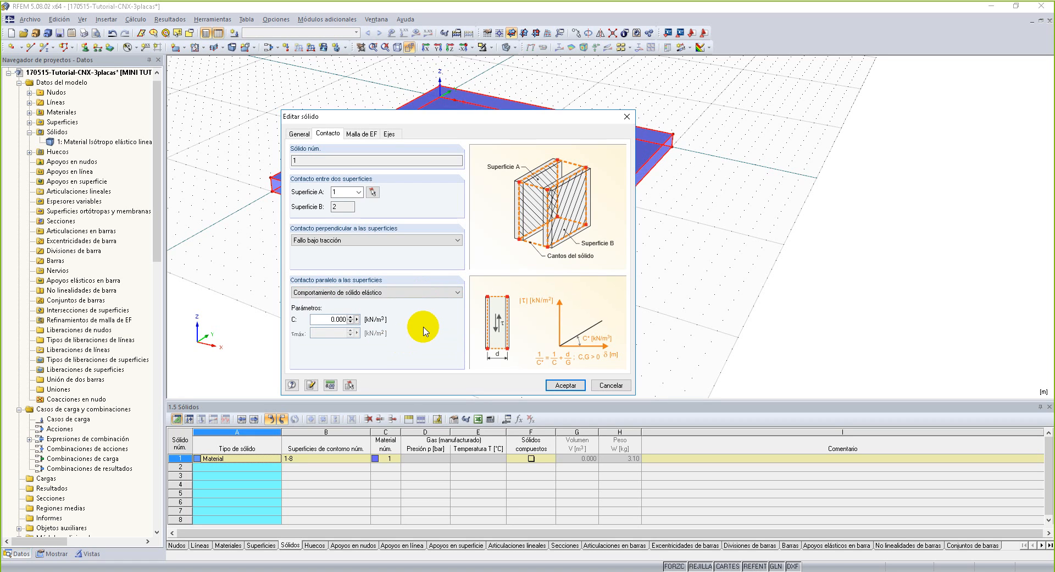
Set the contact parallel to the surfaces to Fricción rígida with friction coefficient μ 0.3 and apply the solid's changes.
click(413, 292)
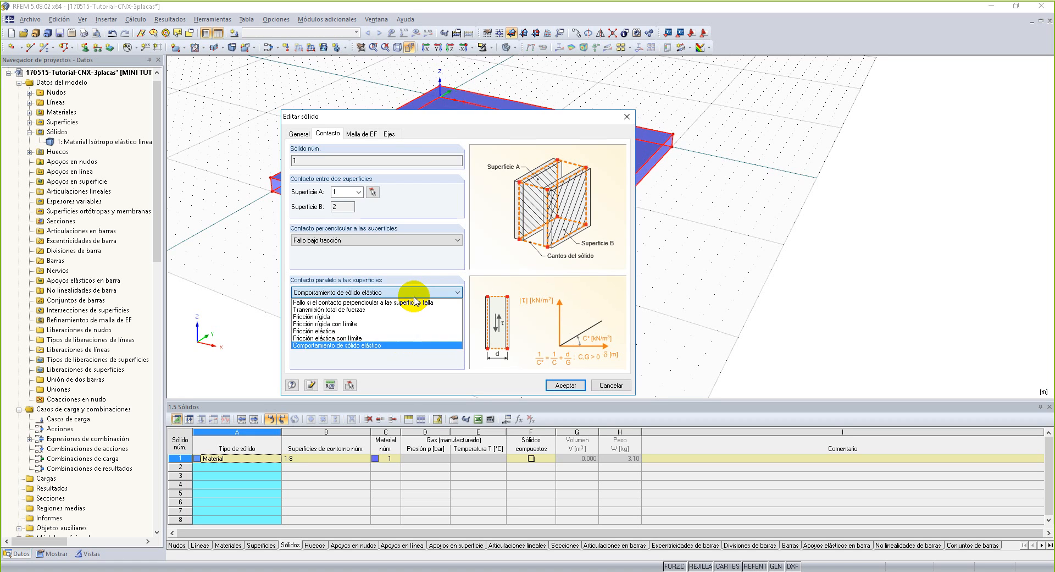
click(405, 323)
double_click(345, 334)
text(0.3)
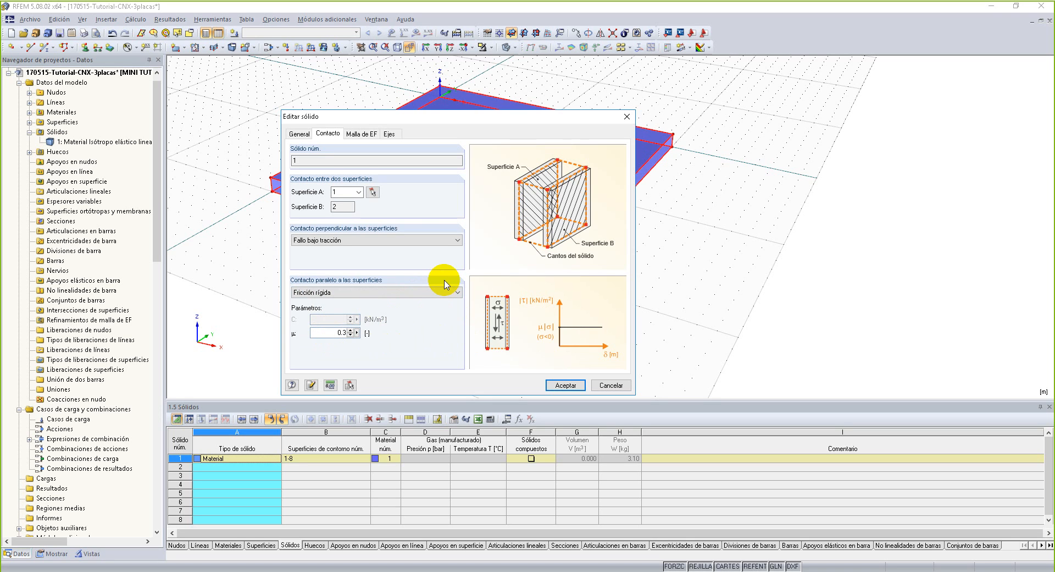
click(357, 333)
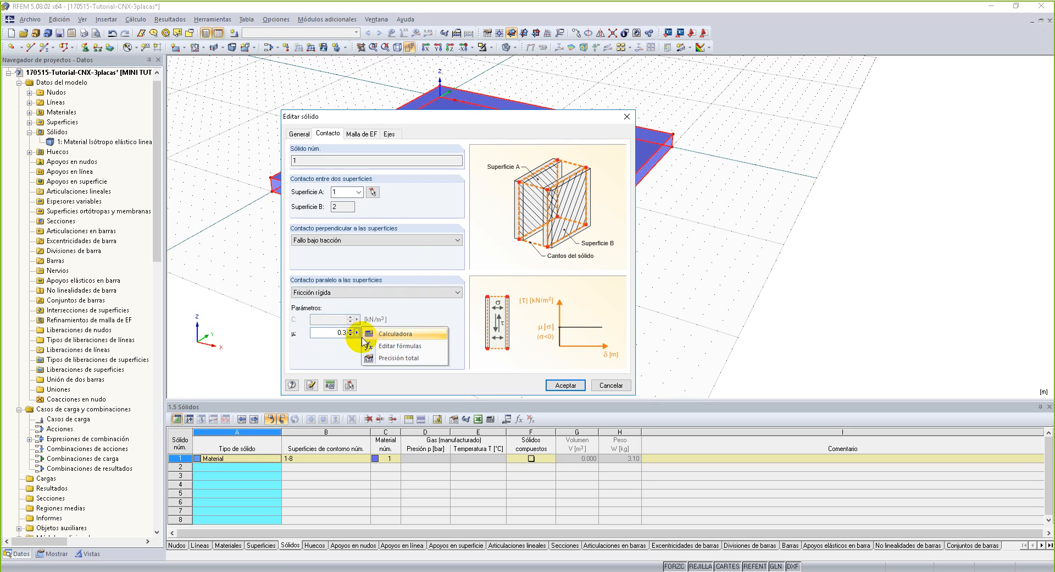
click(399, 345)
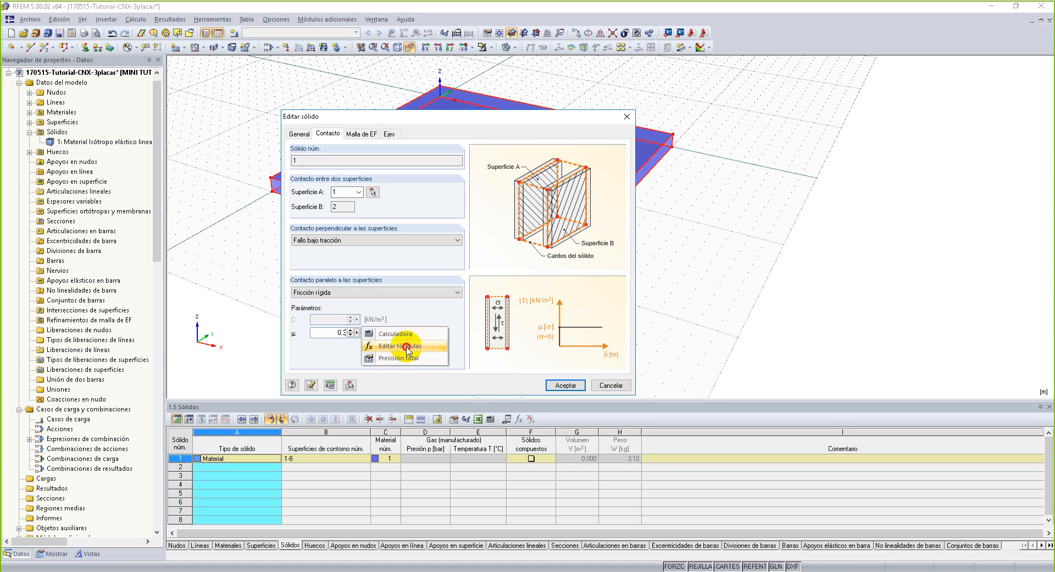
drag(406, 347, 428, 307)
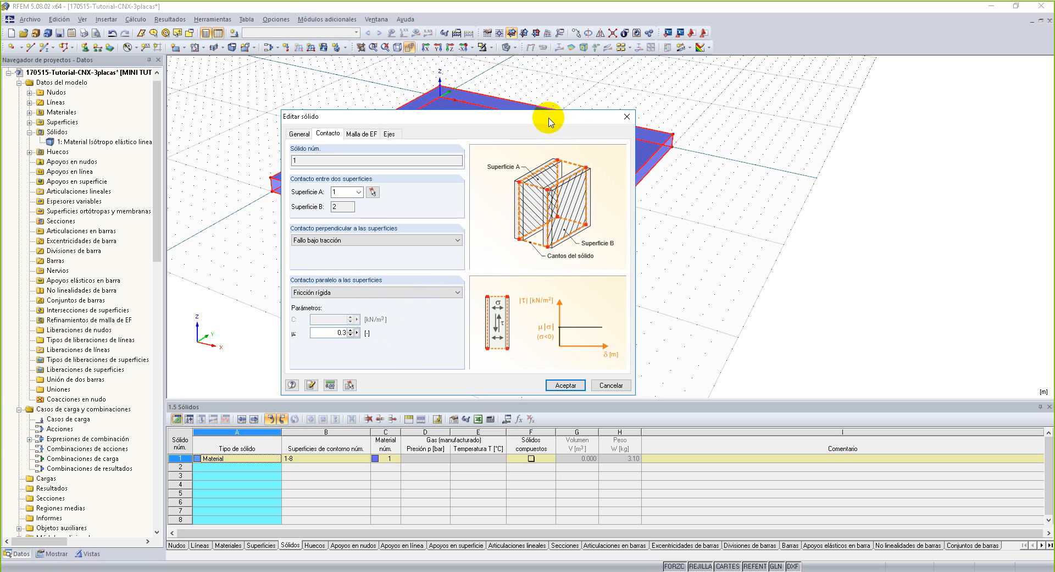
click(570, 388)
Start copying the plate's top surface, with a new solid created between surfaces using solid 1 (Contacto, Steel A36) as the model.
ctrl+middle_drag(404, 305, 476, 203)
drag(244, 127, 710, 168)
ctrl+middle_drag(711, 155, 561, 266)
right_click(561, 267)
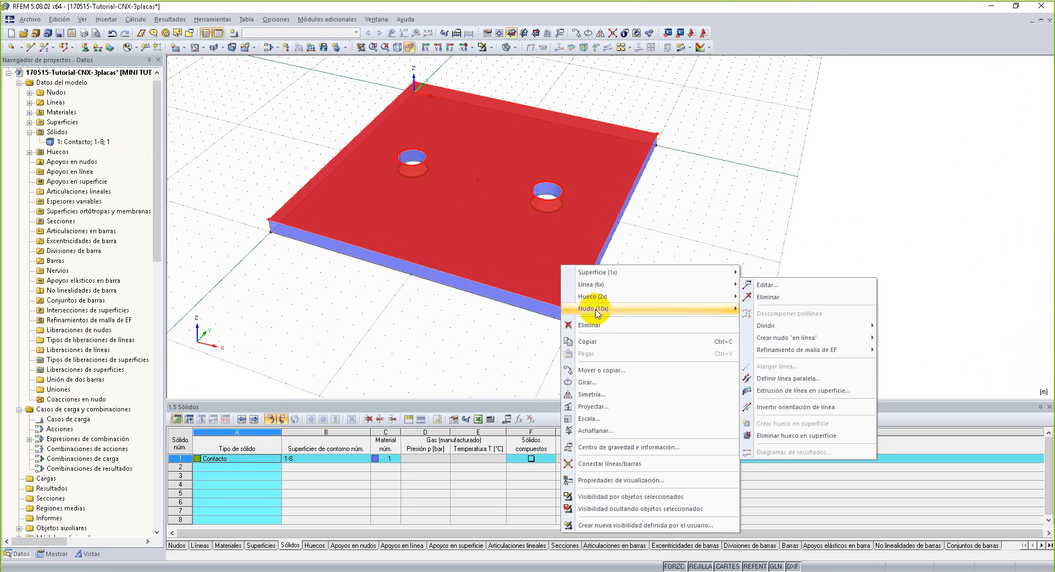
click(638, 371)
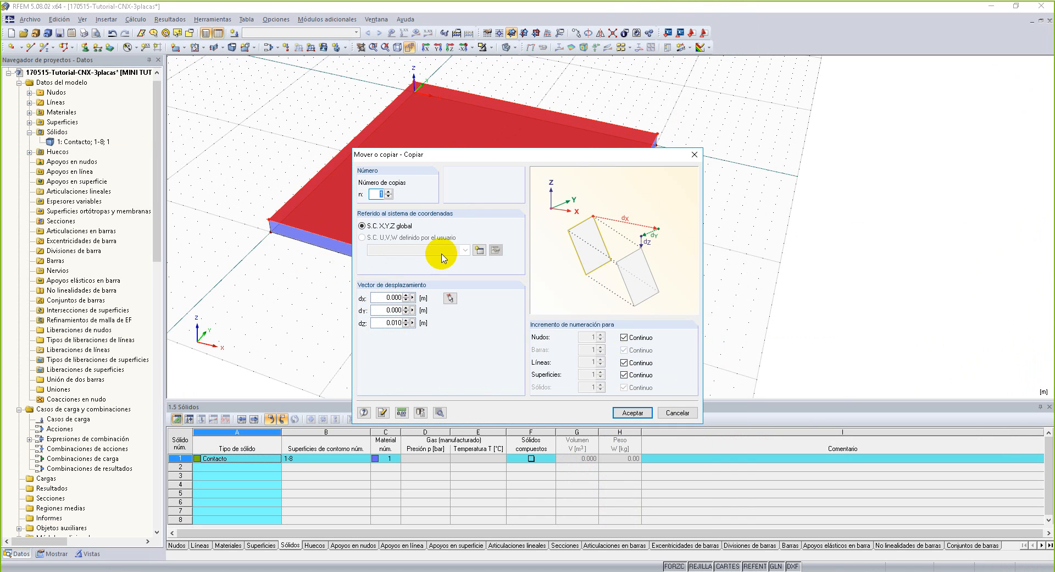
click(440, 412)
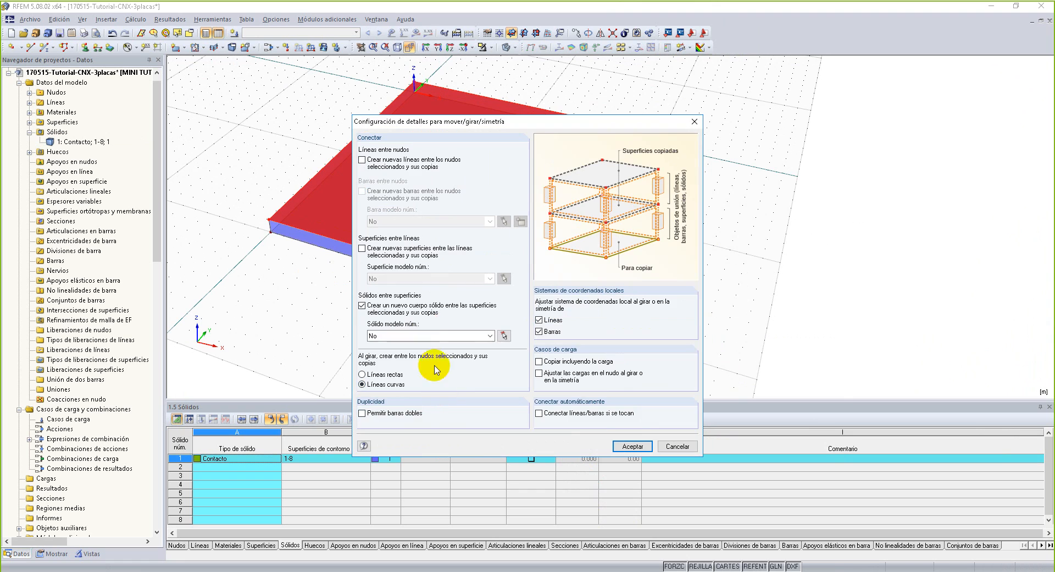
click(385, 305)
click(491, 335)
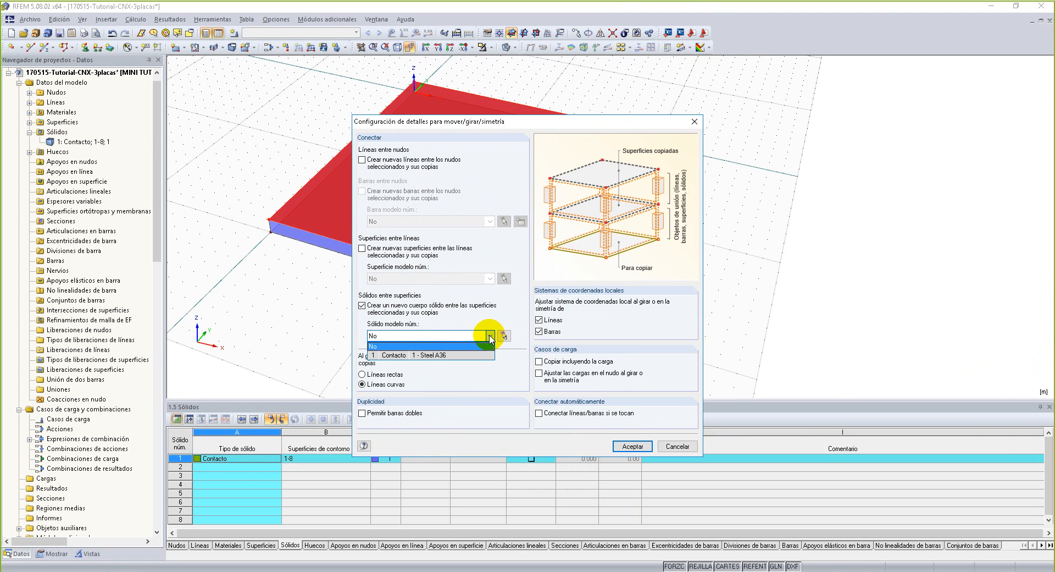
click(482, 351)
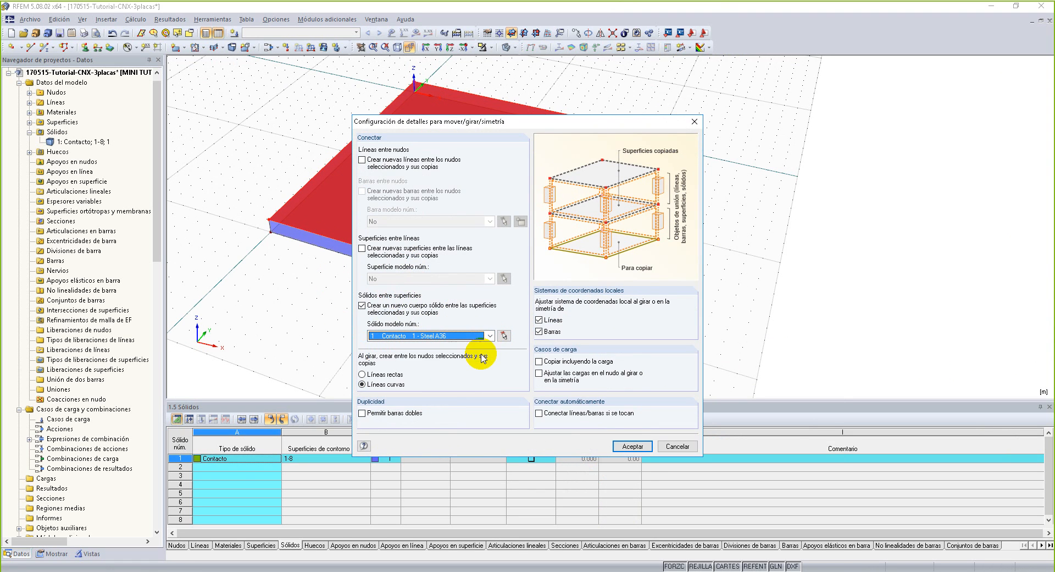
click(633, 446)
Create one copy of the plate's top surface displaced 0.010 m in Z, forming the second stacked solid.
click(589, 422)
right_drag(631, 401, 645, 269)
click(642, 270)
ctrl+middle_drag(689, 106, 677, 188)
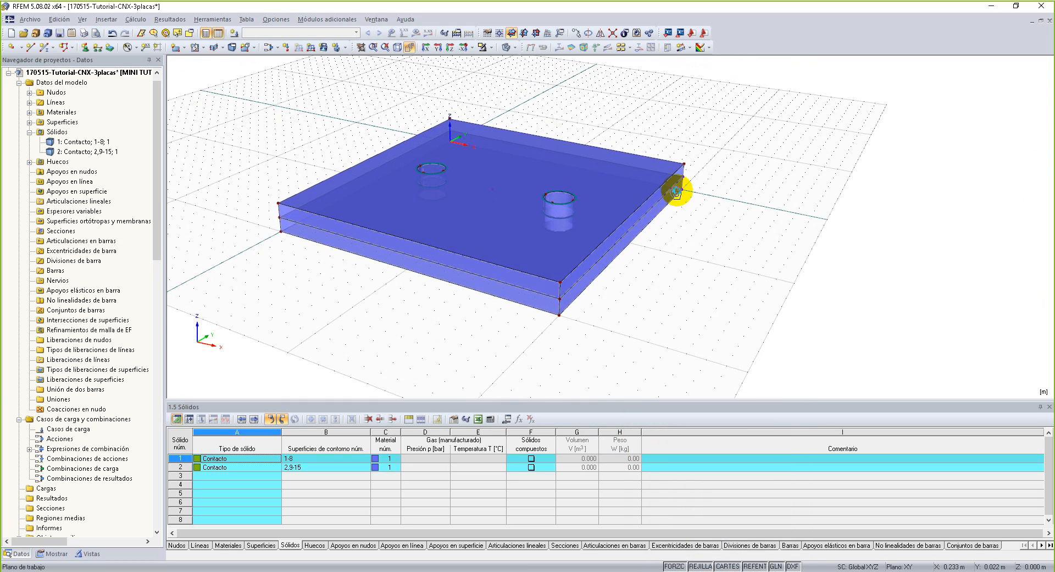
Display the two stacked solids as a wireframe model.
click(506, 48)
ctrl+middle_drag(737, 313, 497, 388)
right_click(498, 389)
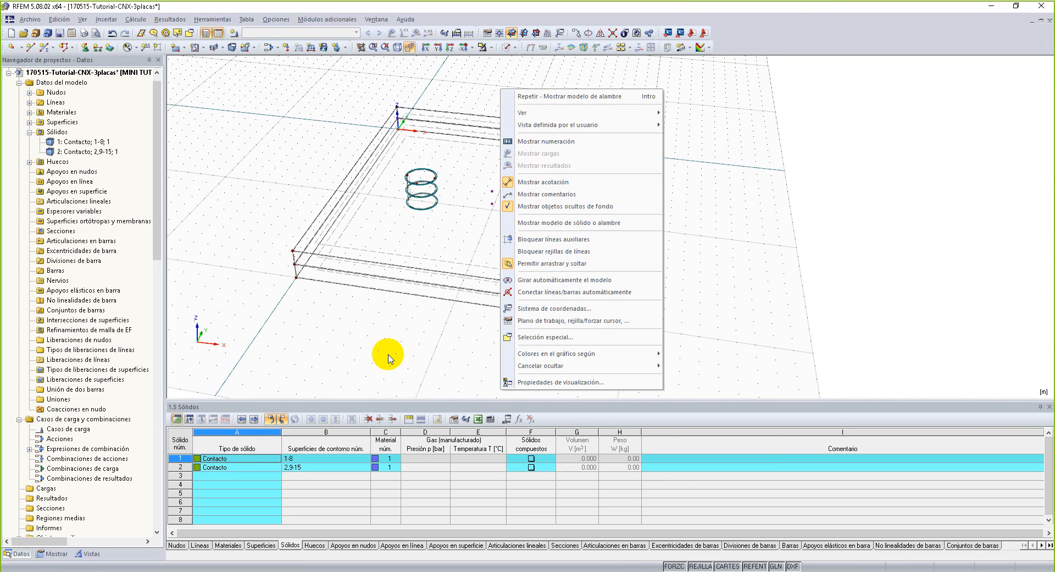
ctrl+middle_drag(376, 352, 577, 348)
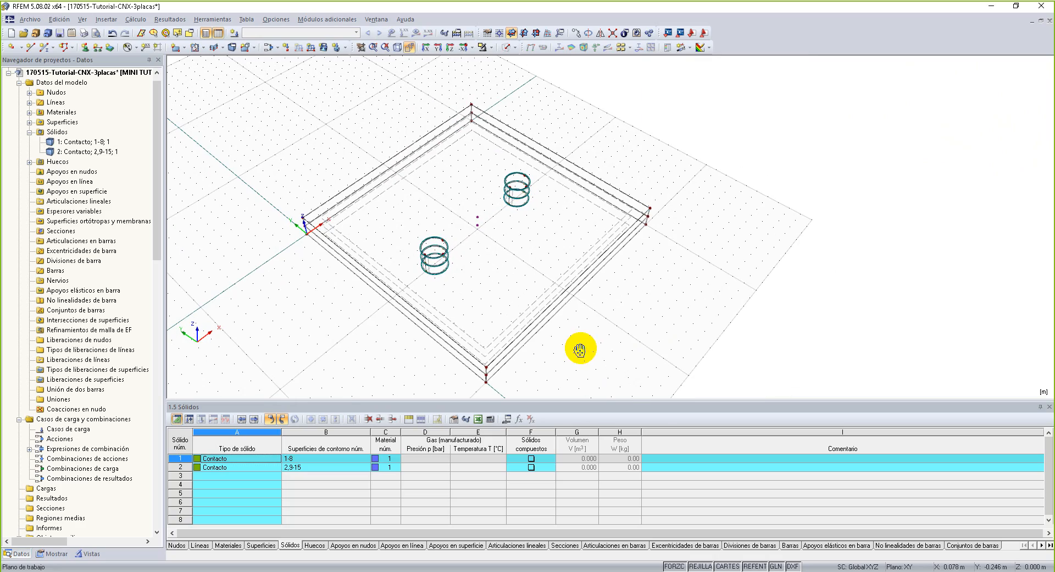
Select the stacked circles of both bolt holes and isolate them with Visibilidad por objetos seleccionados.
click(433, 257)
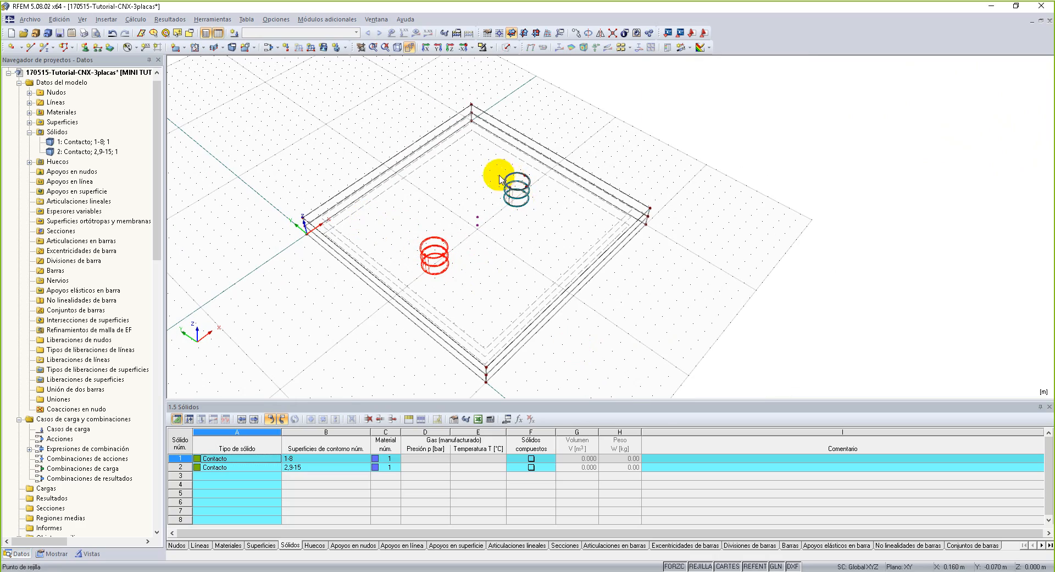
click(520, 194)
right_click(526, 190)
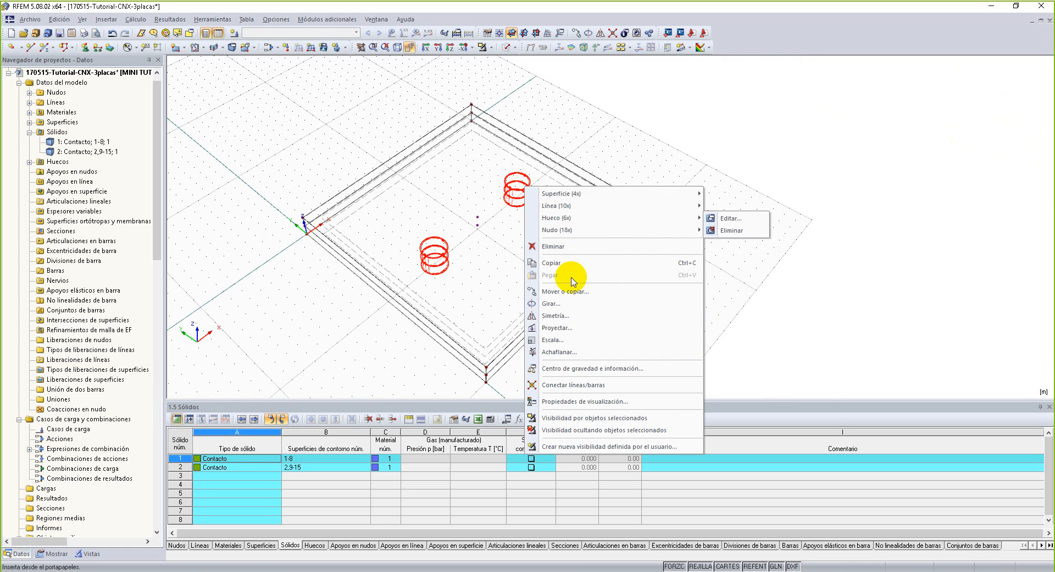
click(589, 422)
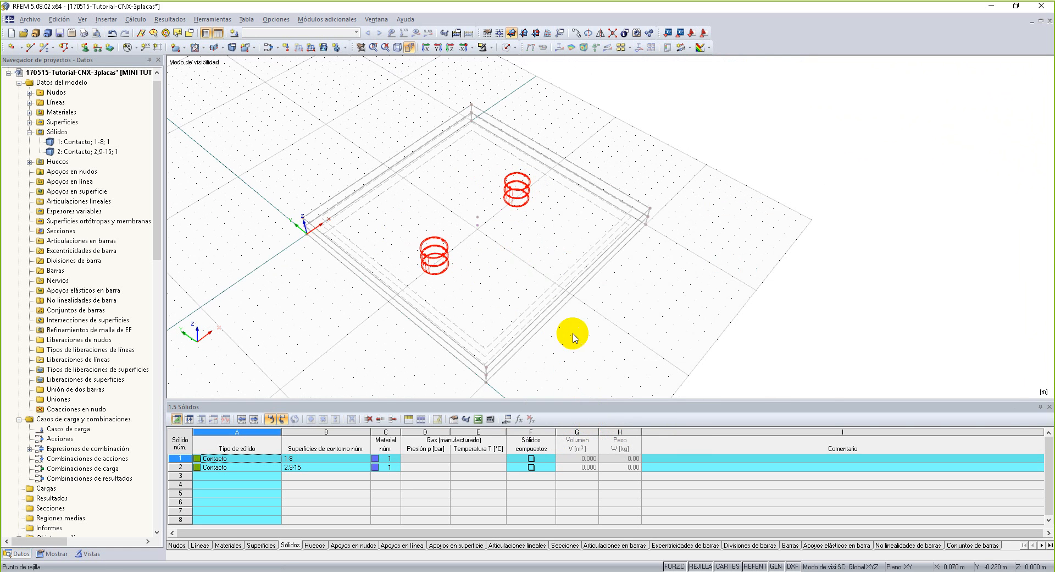
Turn off the background display of hidden objects so only the two bolt holes are shown.
right_click(608, 323)
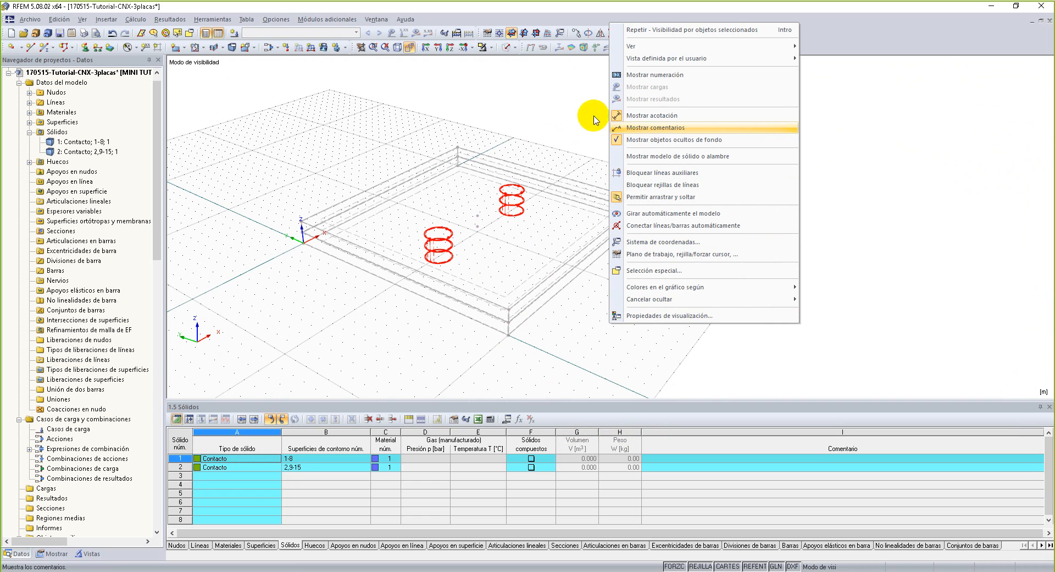
click(659, 141)
scroll(476, 215, up, 2)
scroll(476, 216, up, 1)
click(474, 216)
middle_drag(459, 215, 495, 230)
scroll(494, 231, up, 2)
scroll(491, 238, up, 3)
middle_drag(501, 266, 512, 239)
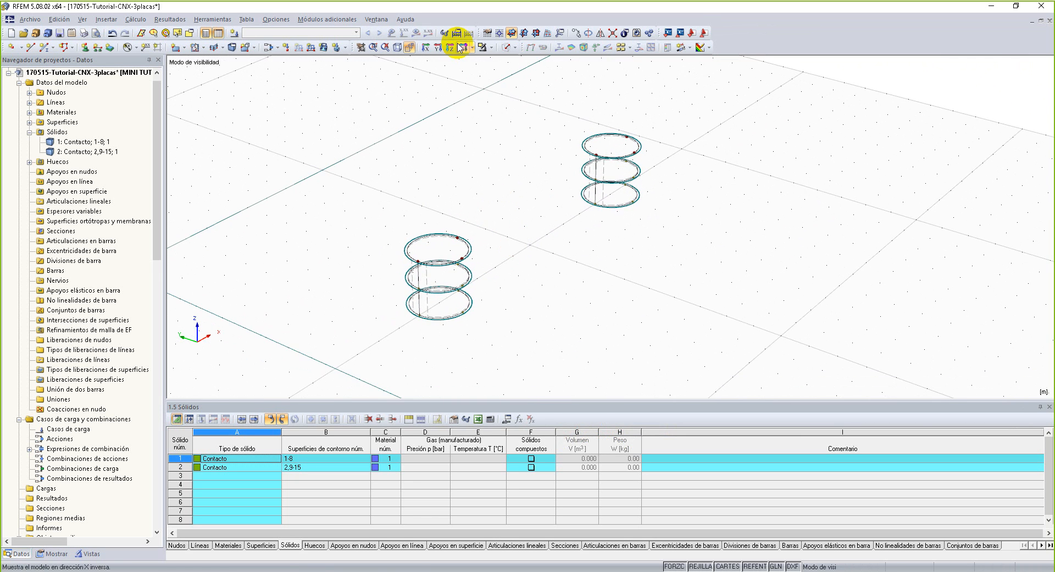
click(505, 48)
click(506, 48)
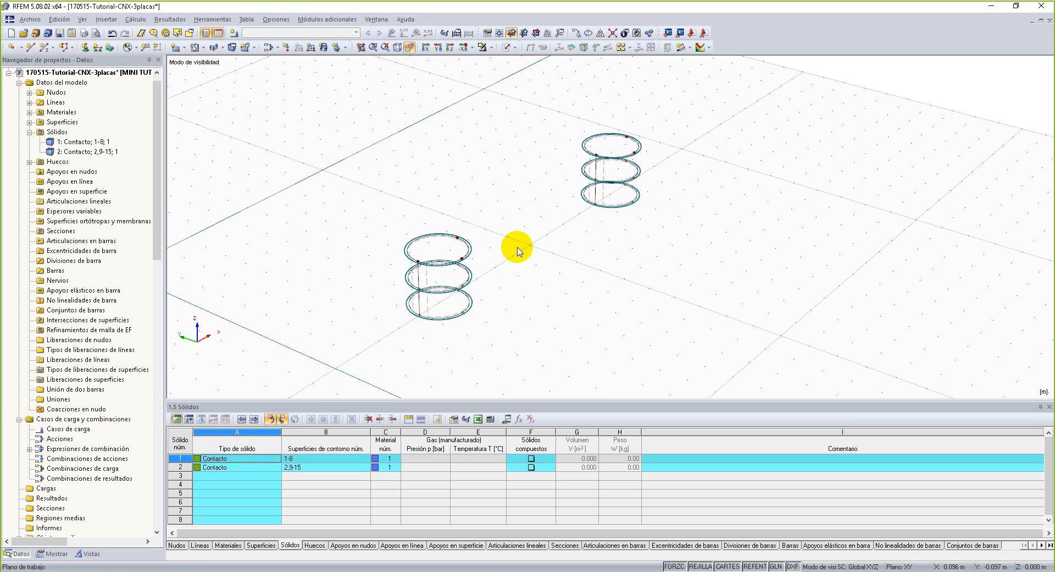
click(183, 49)
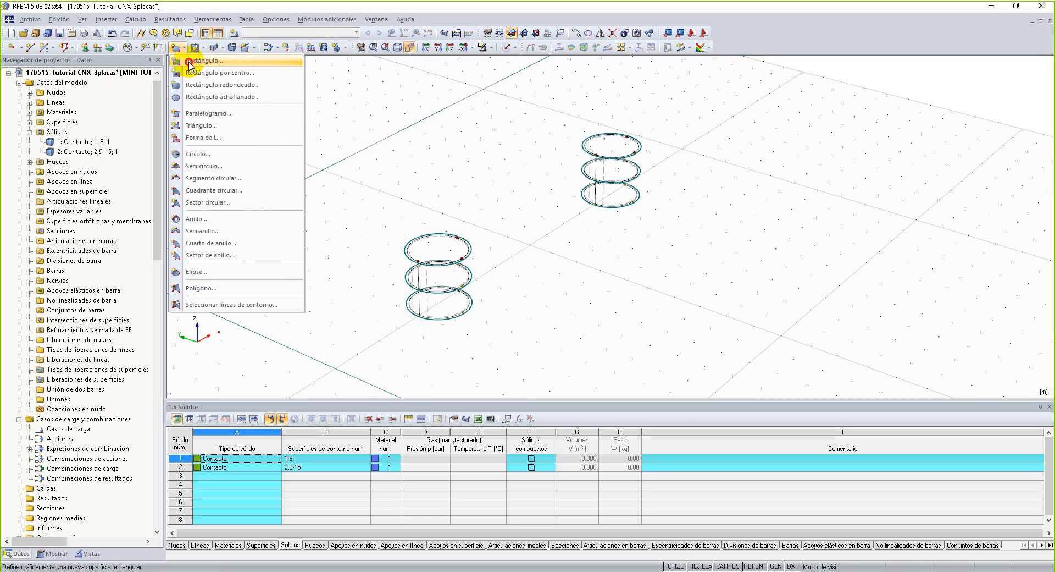
click(188, 61)
click(673, 199)
click(663, 225)
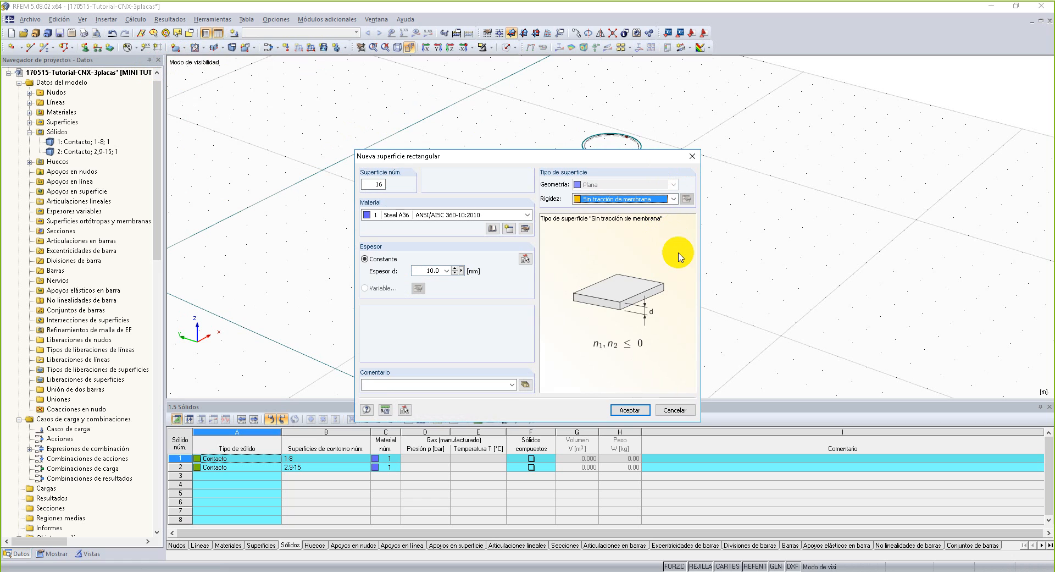
double_click(431, 270)
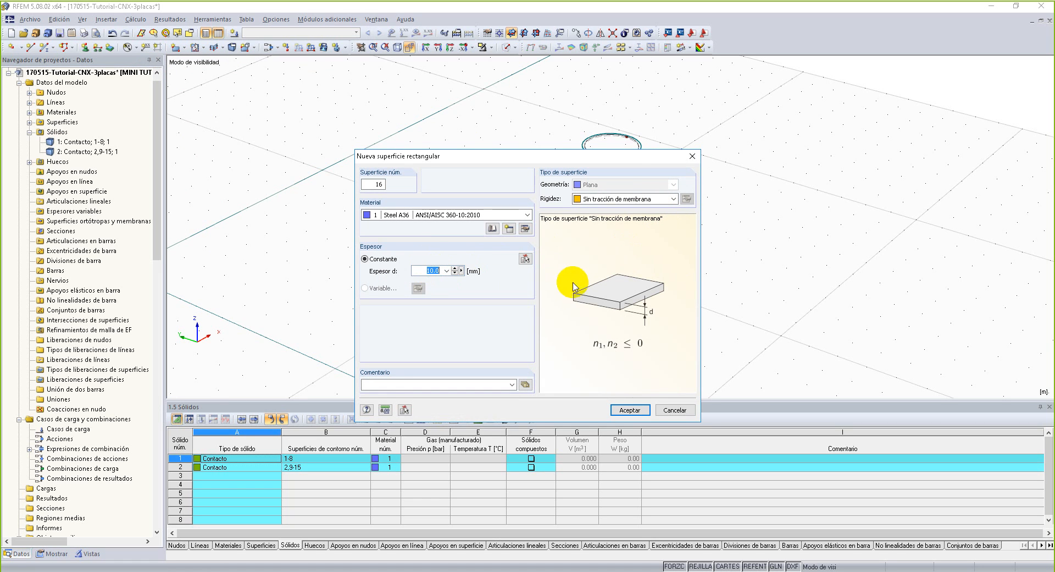
click(630, 409)
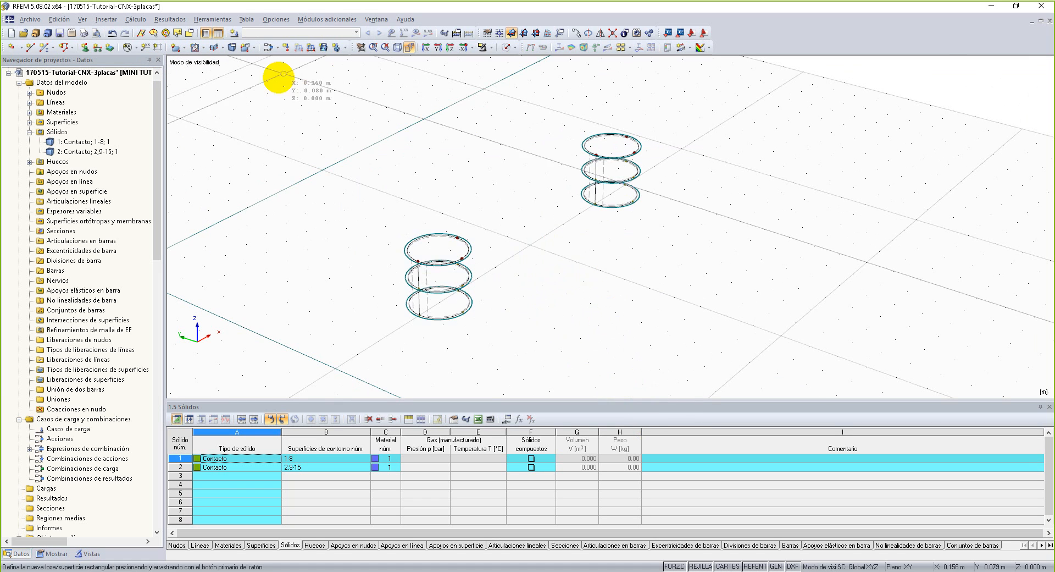
Define a new boundary-line surface in Steel A36 with stiffness Sin tracción de membrana and a constant 10.0 mm thickness.
click(183, 48)
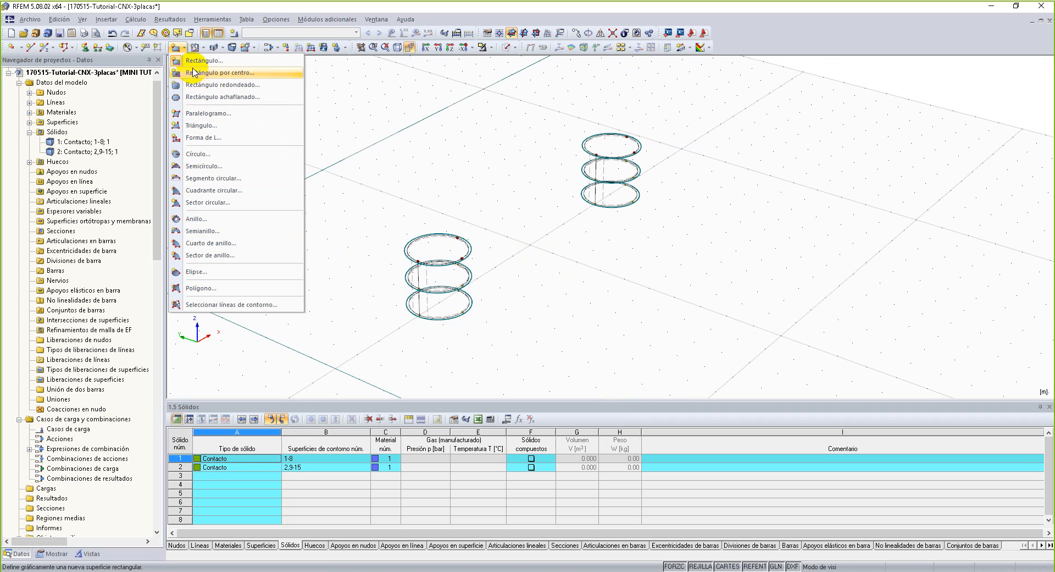
click(228, 305)
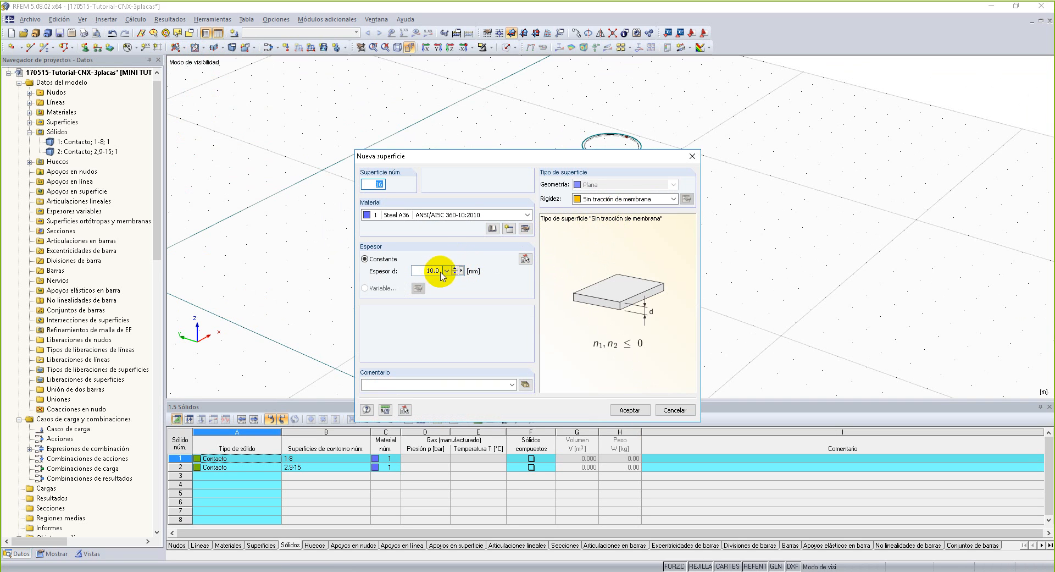
click(604, 199)
click(609, 206)
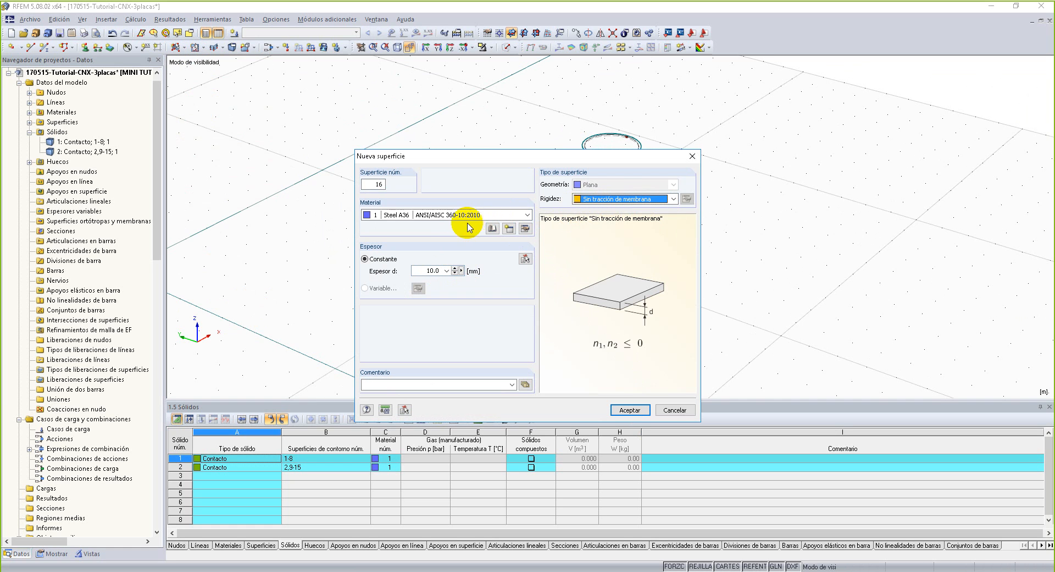
click(431, 271)
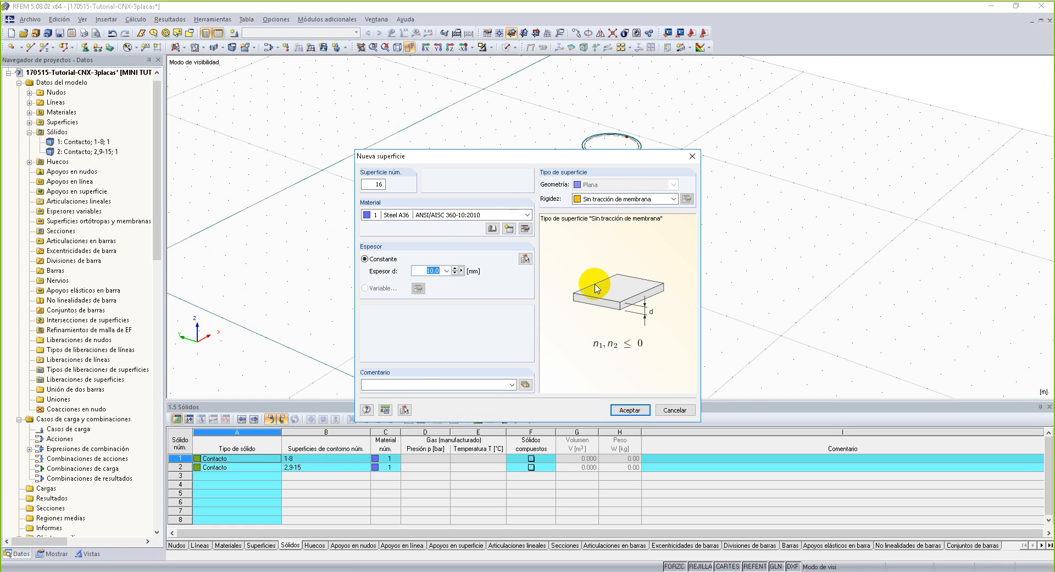
click(627, 408)
Select the stacked circles of both bolt holes as boundary lines to fill each one with a surface.
scroll(500, 318, up, 5)
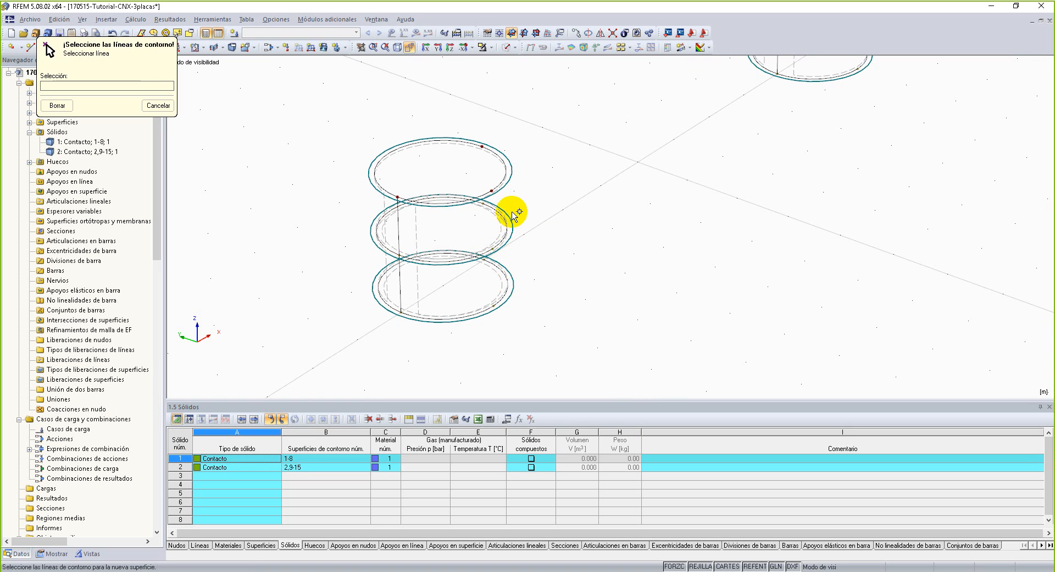
middle_drag(676, 134, 502, 323)
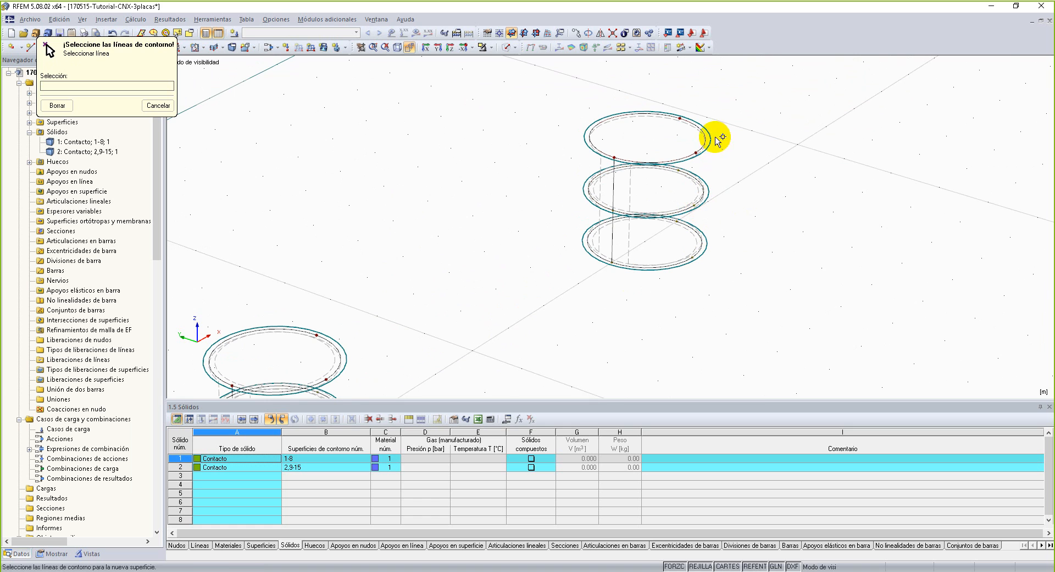
scroll(678, 201, down, 4)
scroll(657, 289, down, 2)
middle_drag(656, 289, 652, 248)
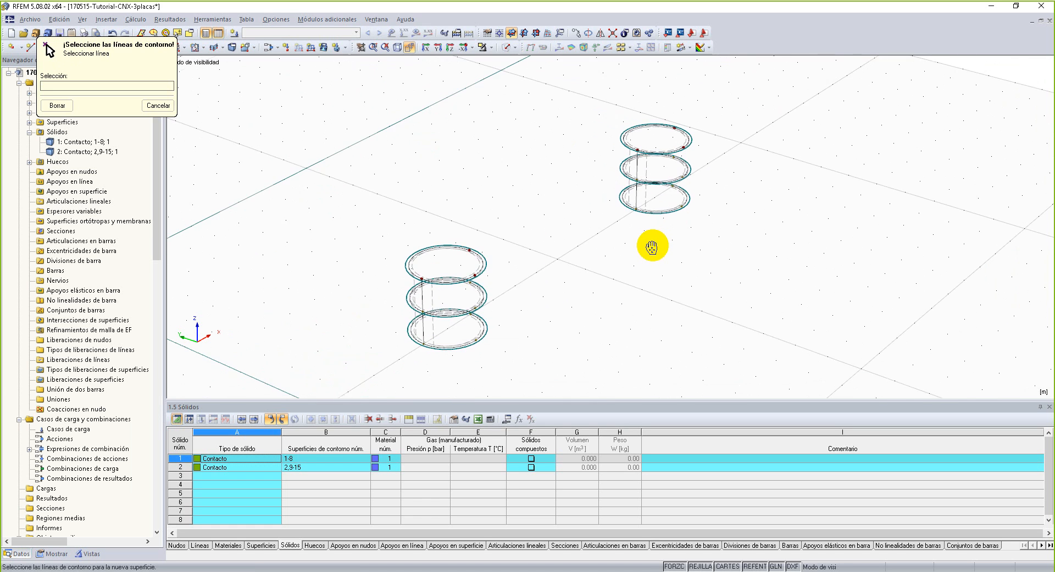
scroll(616, 204, down, 1)
Display the two filled bolt holes as a solid model.
click(502, 48)
scroll(646, 303, down, 1)
ctrl+middle_drag(647, 303, 604, 310)
middle_drag(522, 186, 515, 167)
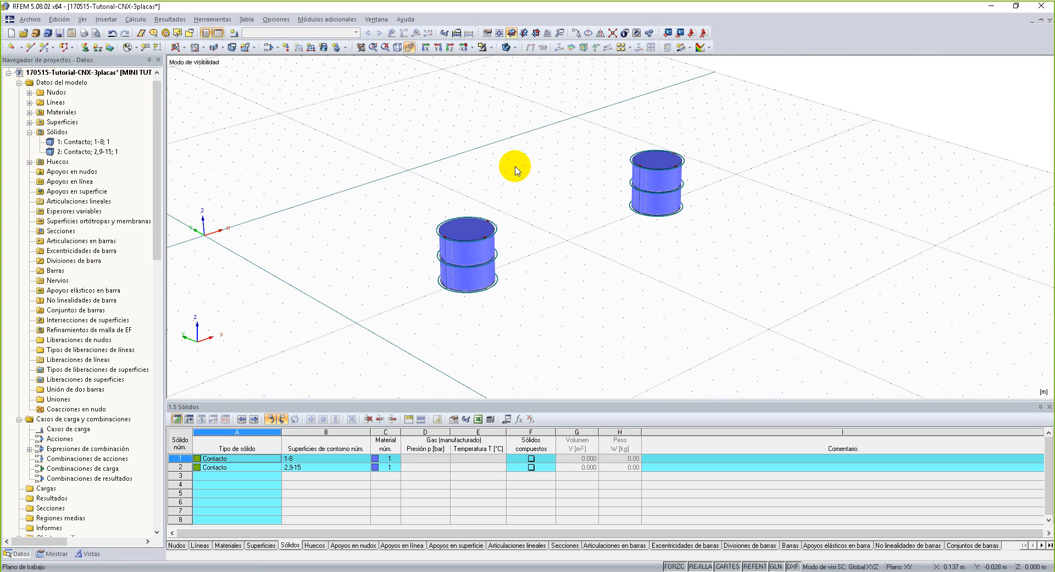
Colour the graphic by Tipo de superficie - Rigidez and inspect the surfaces at both bolt holes.
right_click(281, 157)
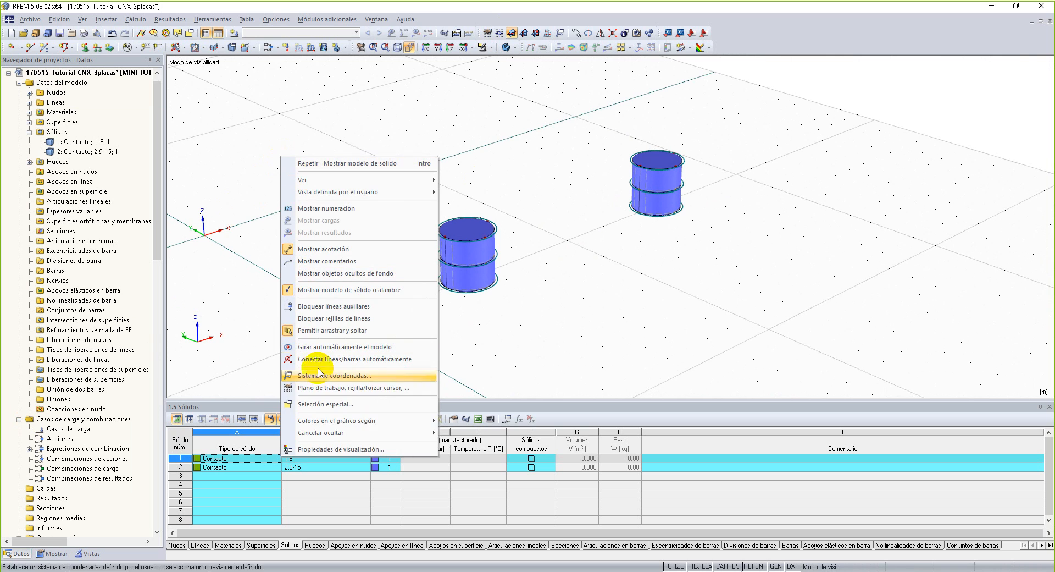
mouse_move(411, 421)
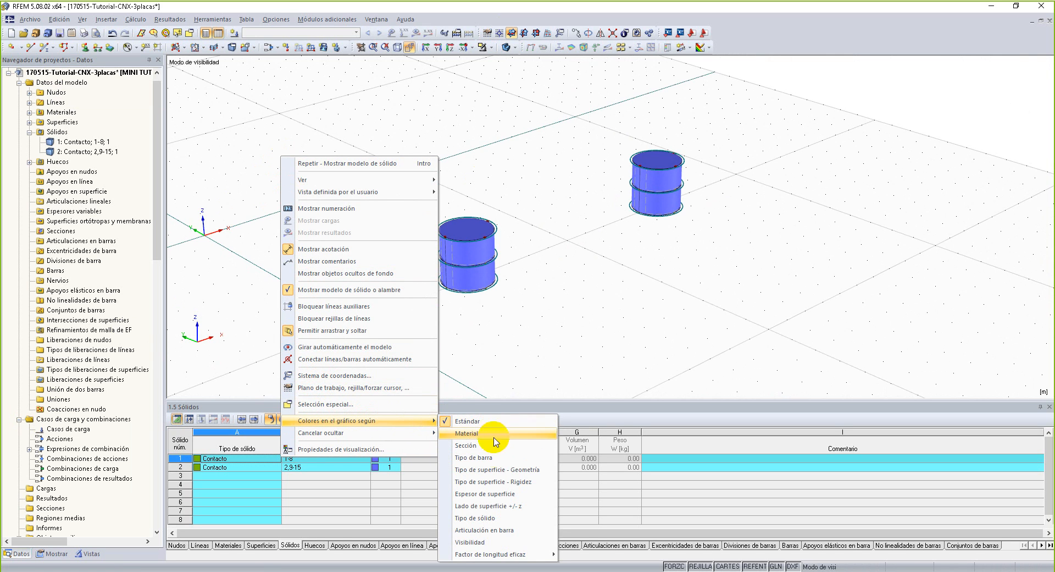
click(526, 482)
mouse_move(536, 275)
middle_down()
mouse_move(532, 299)
mouse_move(542, 292)
middle_up()
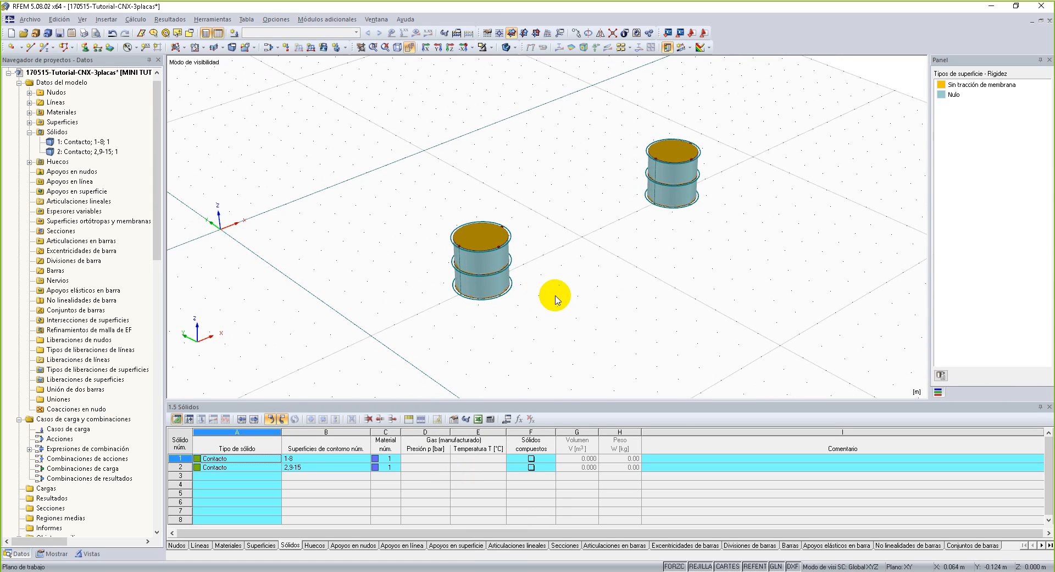
click(511, 232)
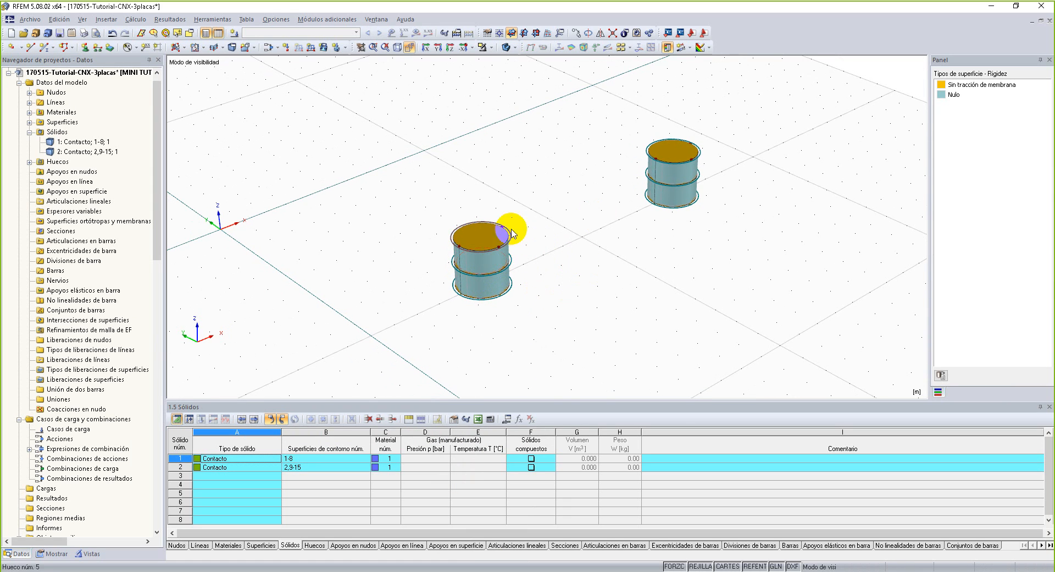
scroll(451, 247, up, 4)
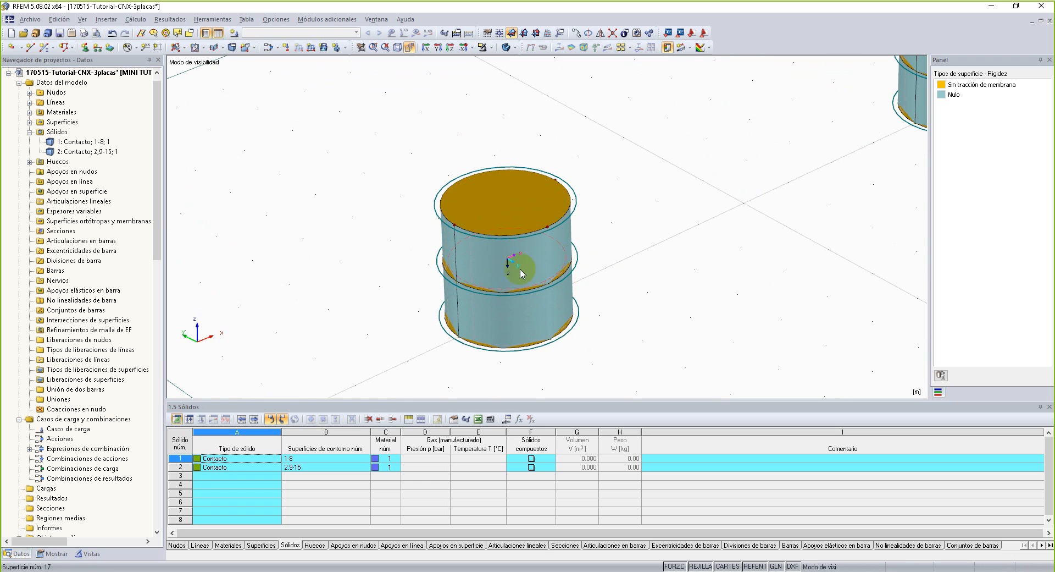
scroll(546, 247, down, 4)
middle_drag(551, 253, 556, 139)
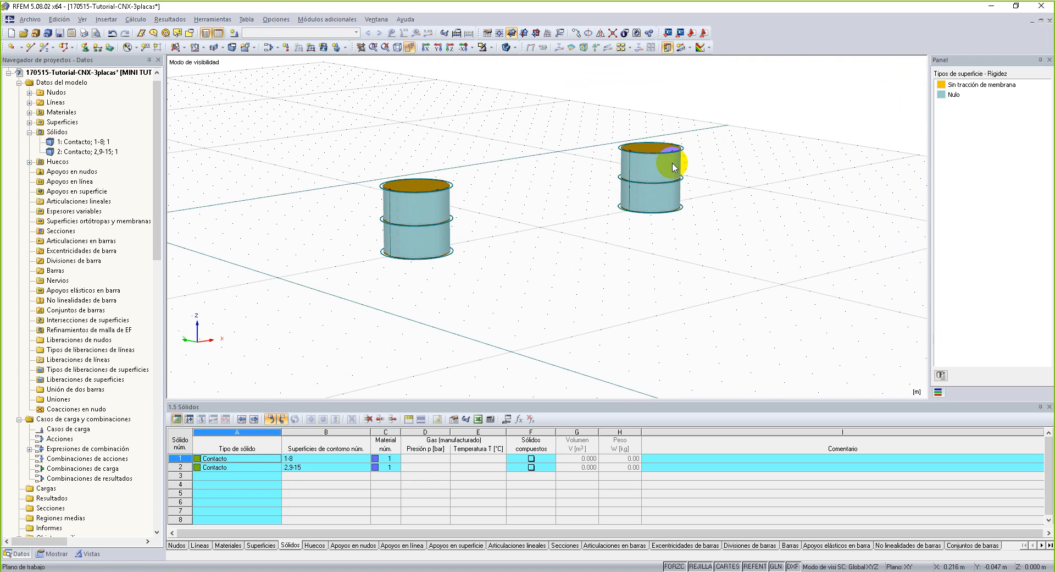
ctrl+middle_drag(513, 203, 487, 252)
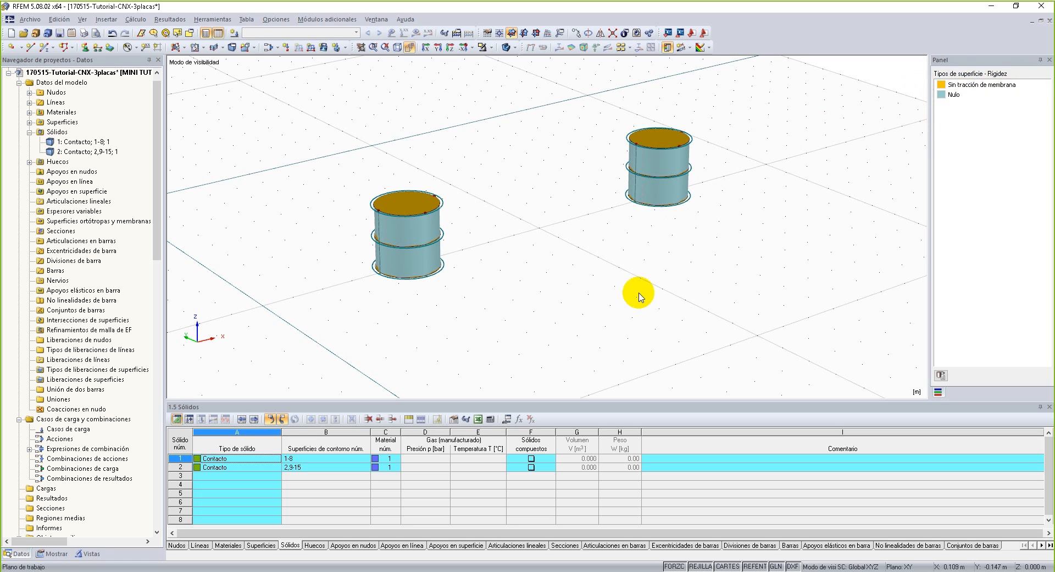
Show the views and visibilities navigator and switch the bolt holes to wireframe display.
click(89, 554)
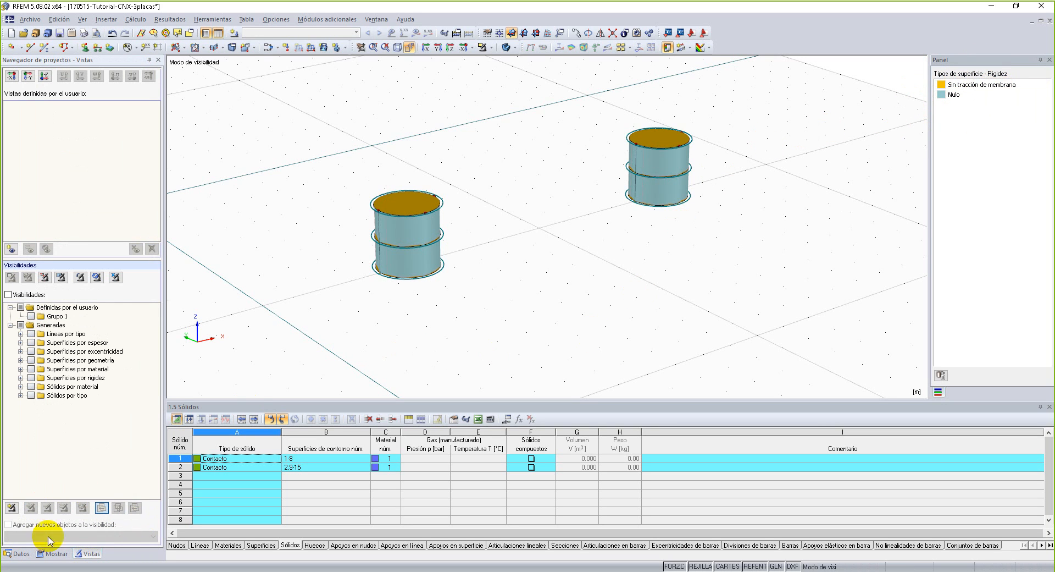
scroll(531, 224, down, 1)
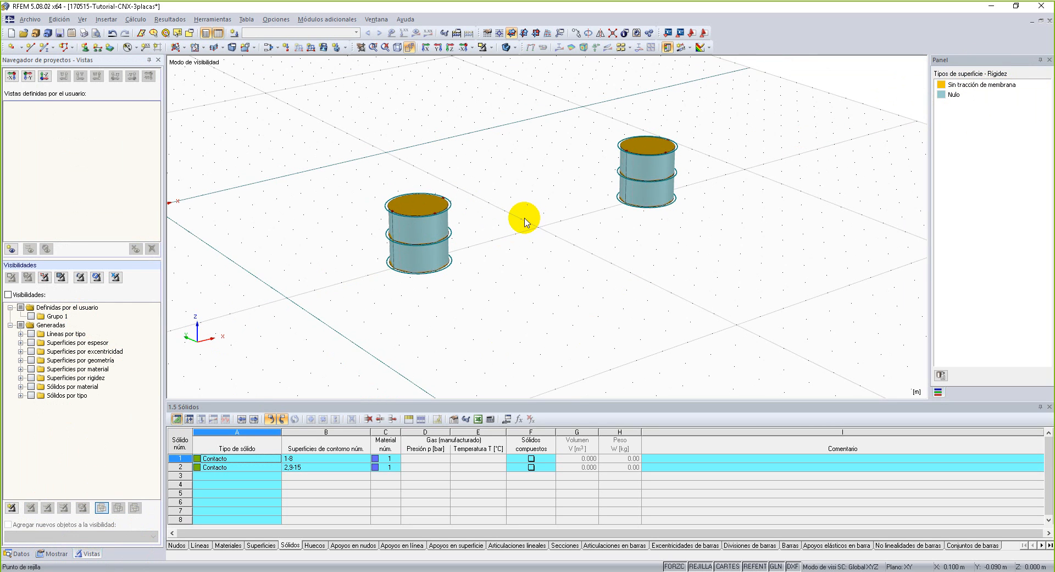
click(505, 48)
ctrl+middle_drag(555, 237, 526, 285)
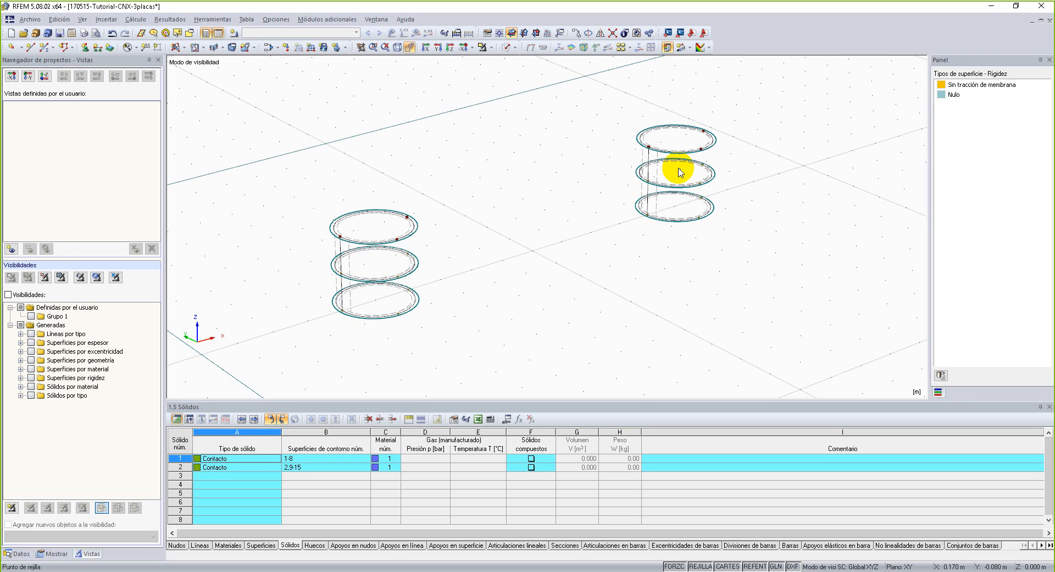
Begin a new single bar and assign it the solid round section RD 20 in Steel A36.
click(44, 47)
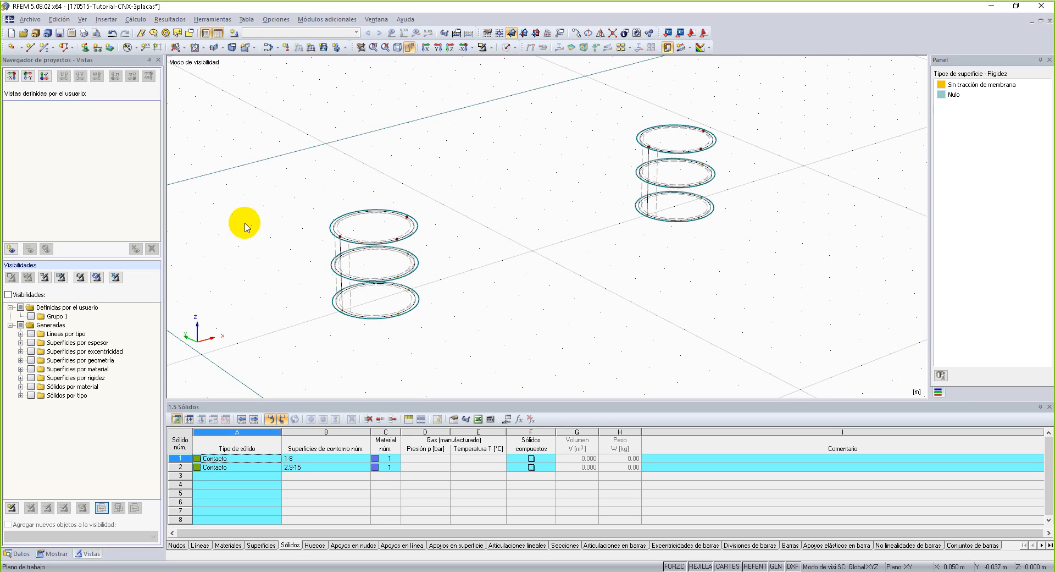
click(49, 47)
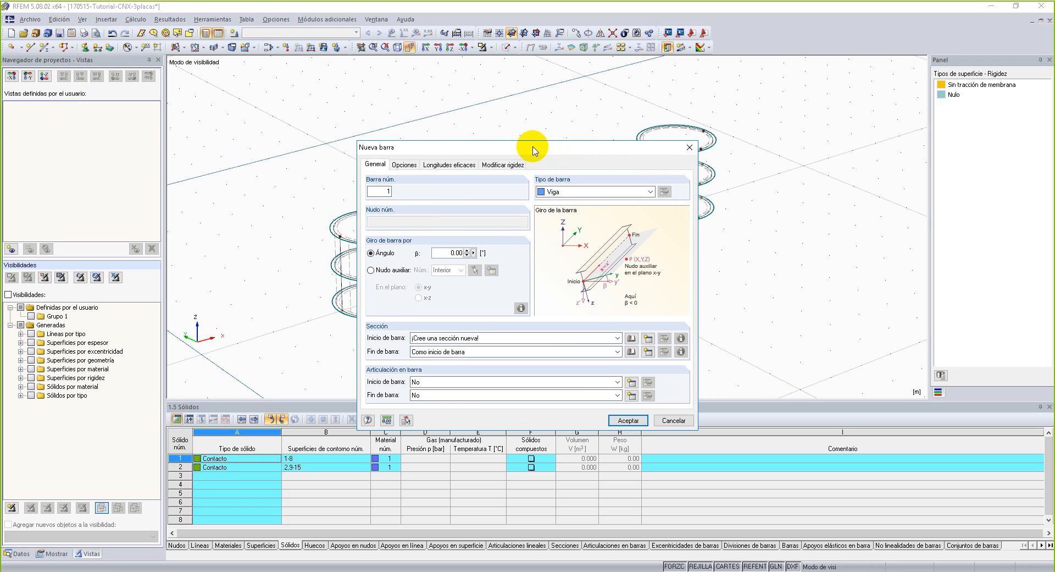
drag(534, 146, 522, 113)
click(618, 306)
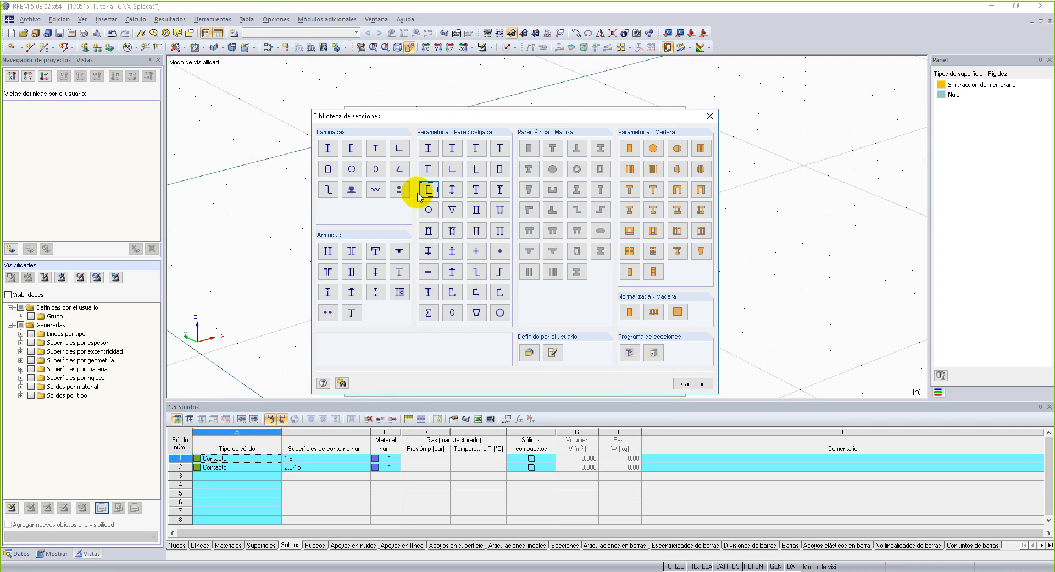
click(398, 193)
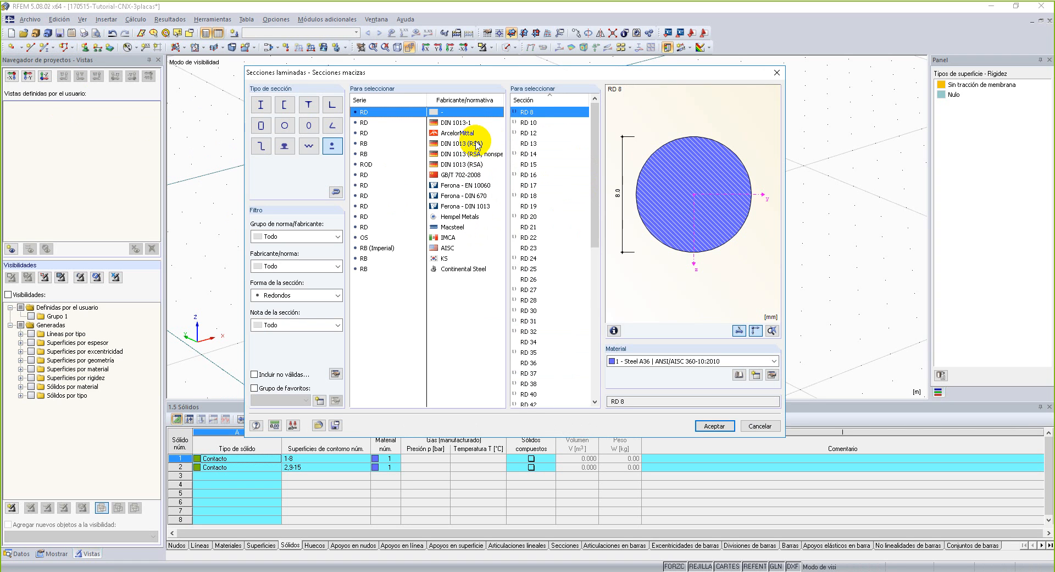
click(547, 216)
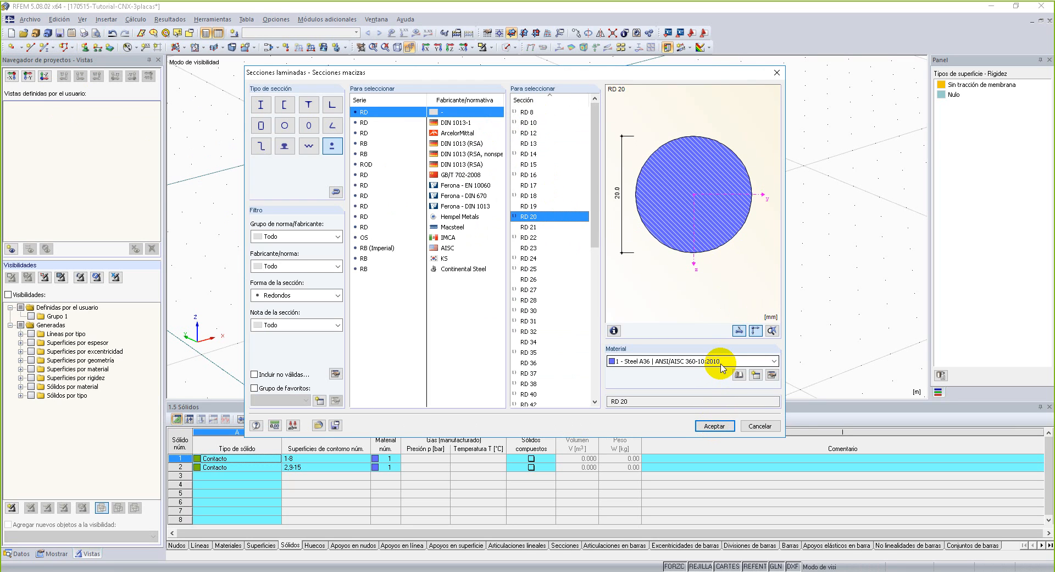
click(732, 426)
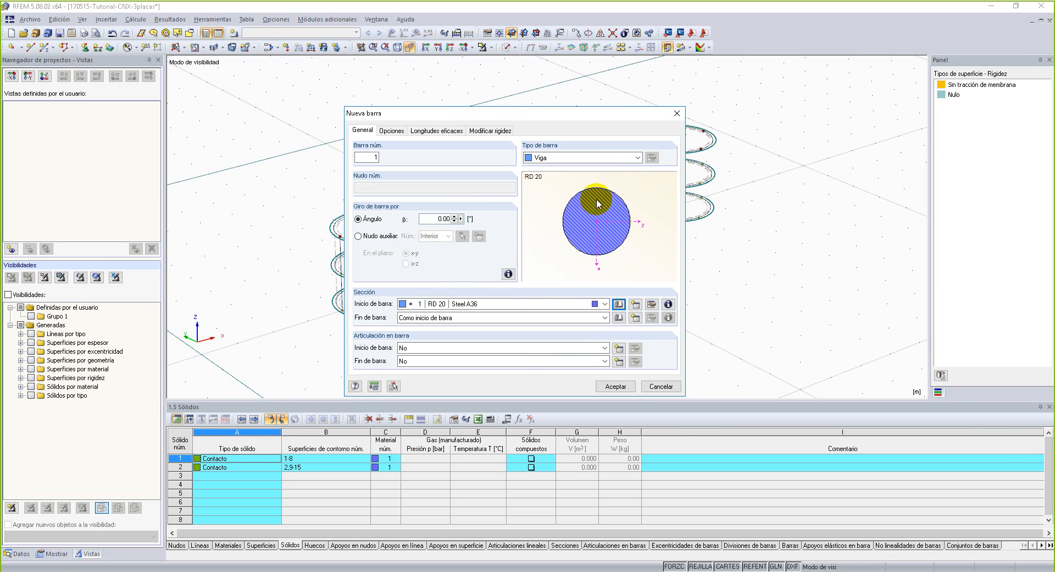
Keep the bar type as Viga and give the bar a new nonlinearity of type Fallo por compresión.
click(637, 158)
click(638, 158)
click(639, 158)
click(638, 158)
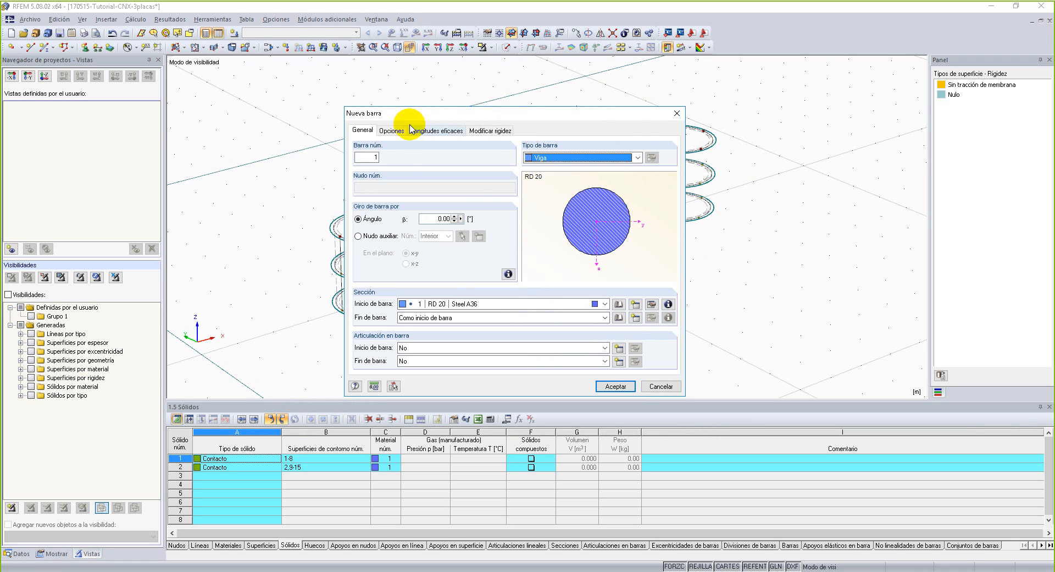
click(392, 131)
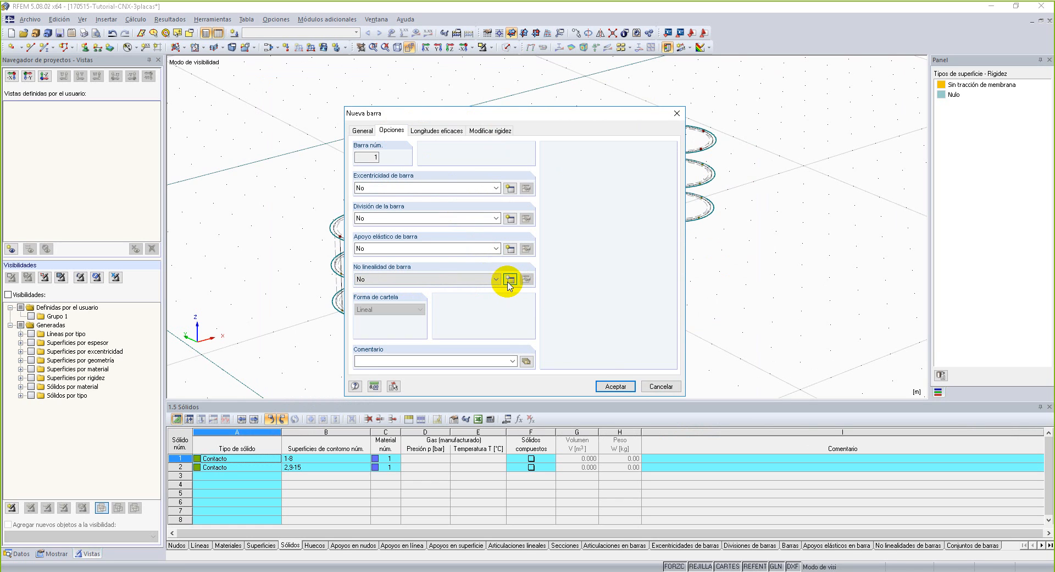
click(511, 279)
click(519, 265)
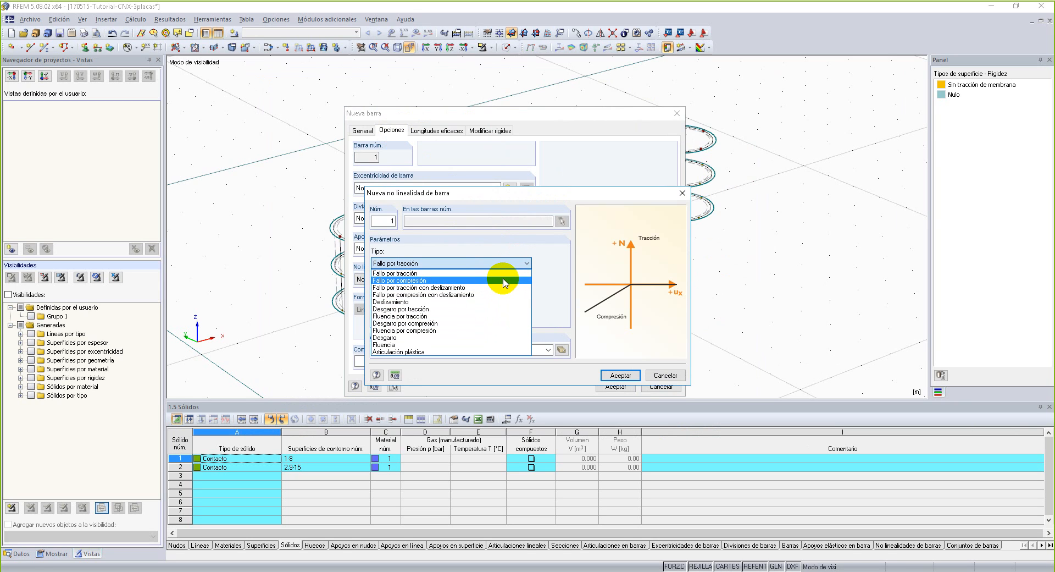
click(505, 281)
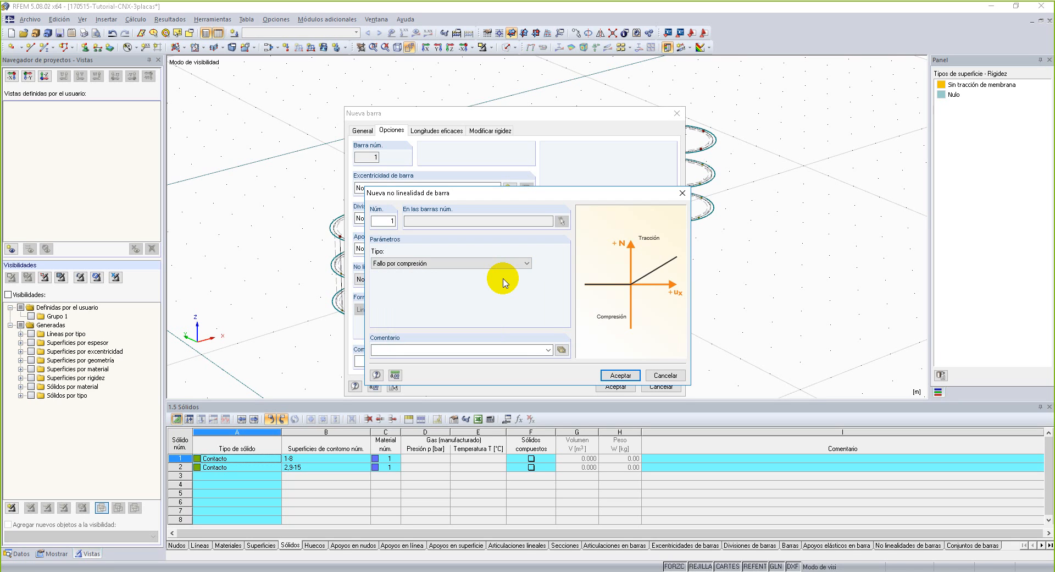
click(620, 375)
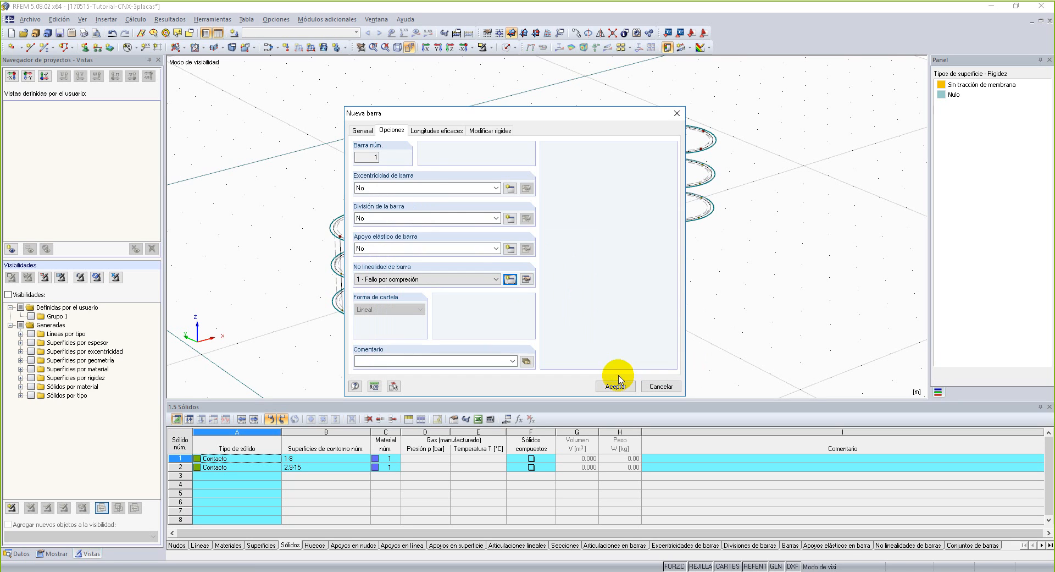
Accept the bar settings and draw the first bar from the nearer hole's bottom circle centre up to its top circle.
click(362, 131)
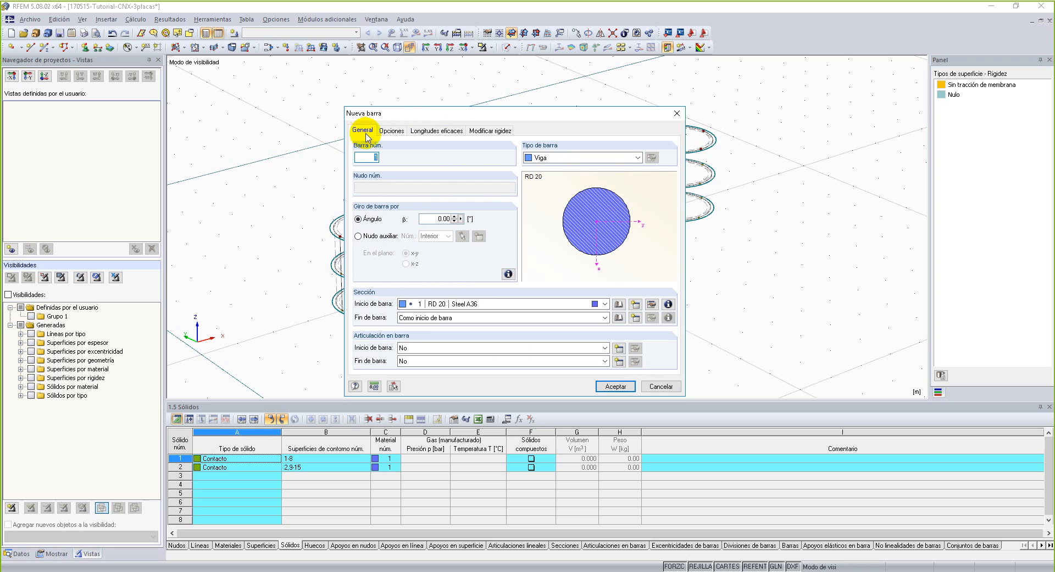
middle_drag(427, 310, 555, 304)
click(504, 293)
click(519, 222)
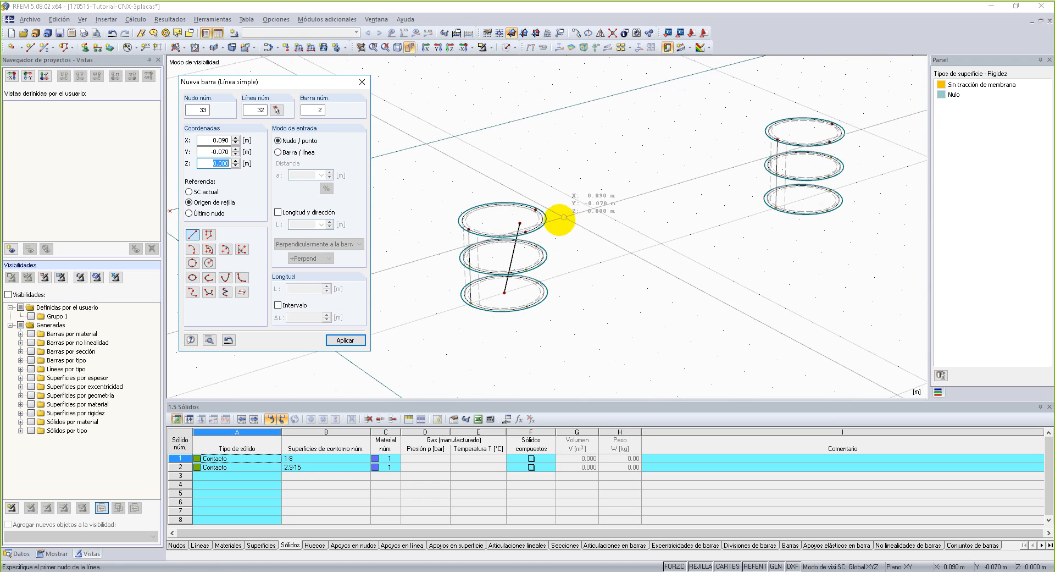
Draw the second bar between the bottom and top circle centres of the farther bolt hole and end the command.
click(804, 199)
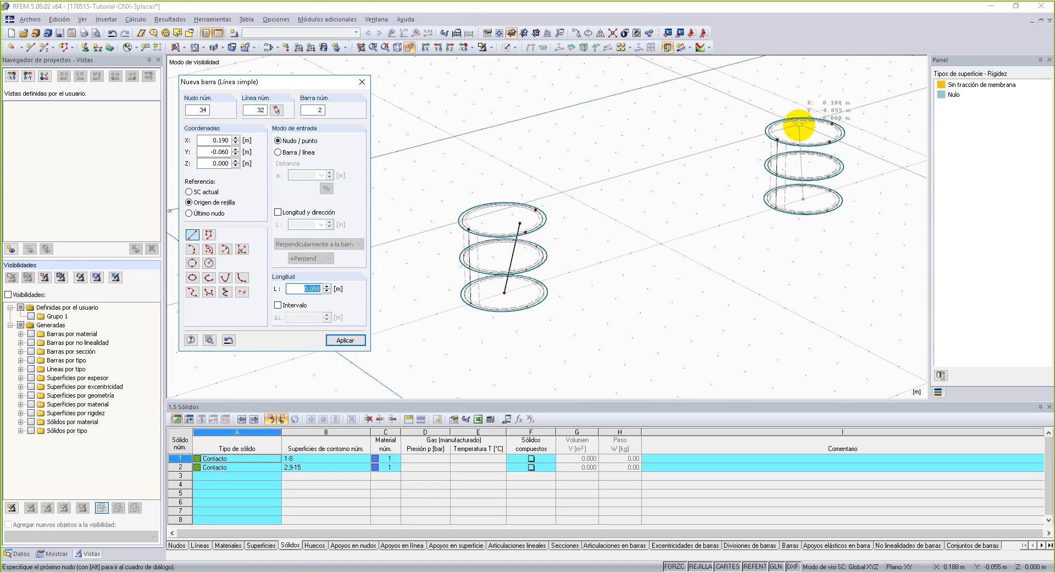
click(805, 132)
key(Escape)
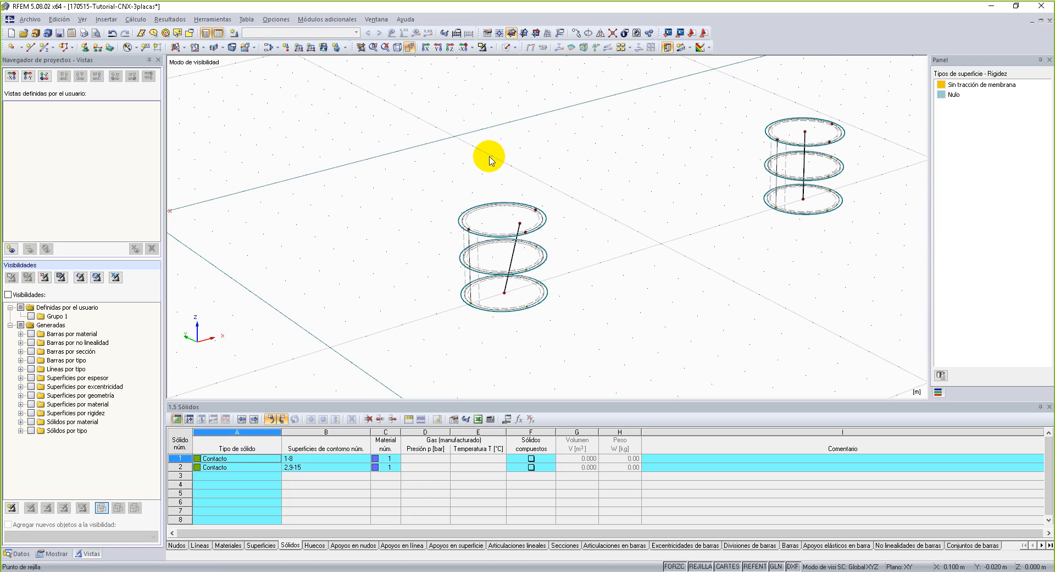
Move the slanted bar's upper node to the centre of the top circle and display the model as solid.
ctrl+middle_drag(504, 223, 554, 246)
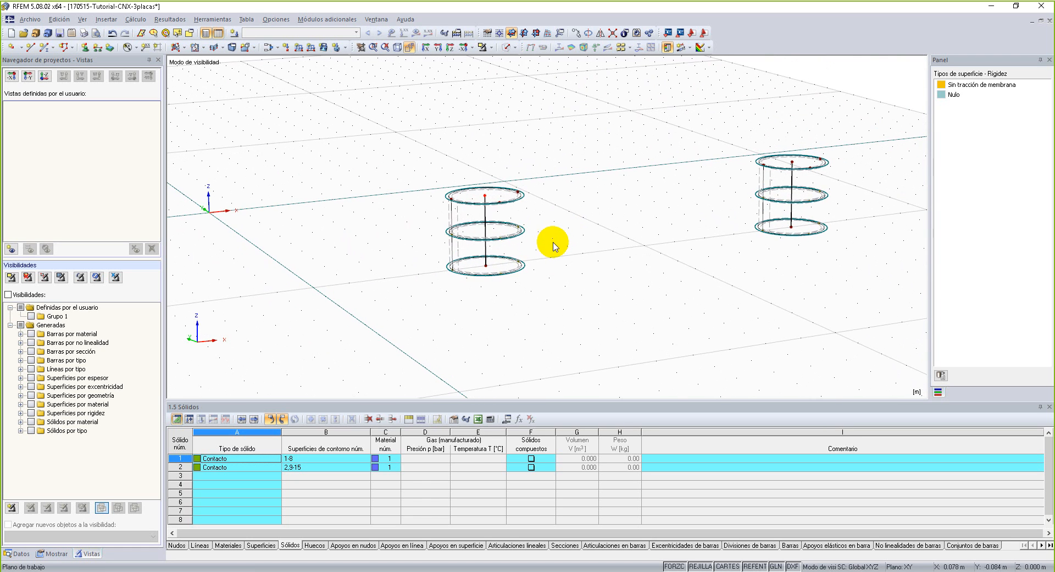
click(506, 47)
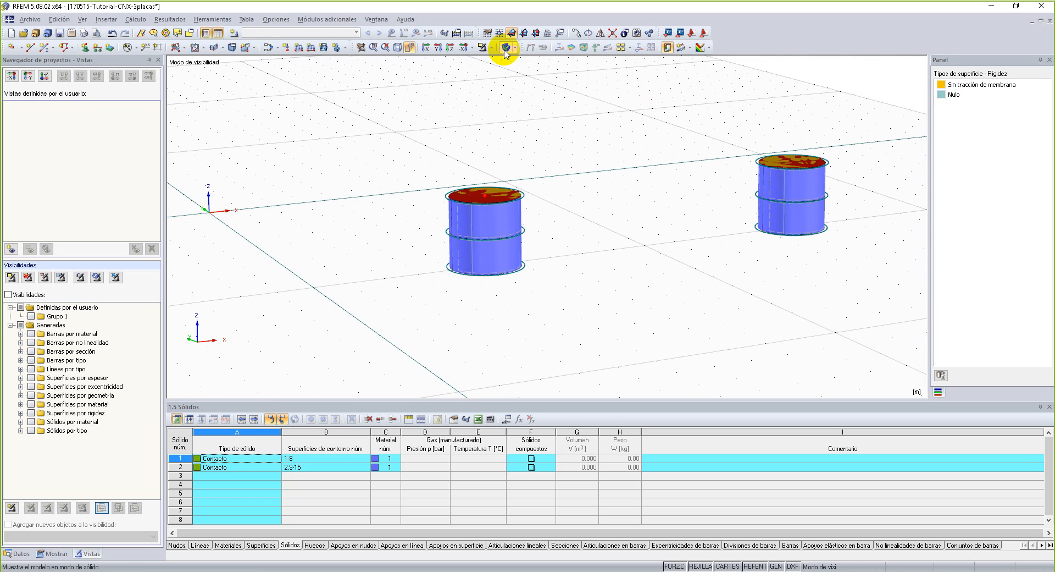
Display the model as a transparent solid.
scroll(536, 258, down, 2)
middle_drag(536, 259, 443, 243)
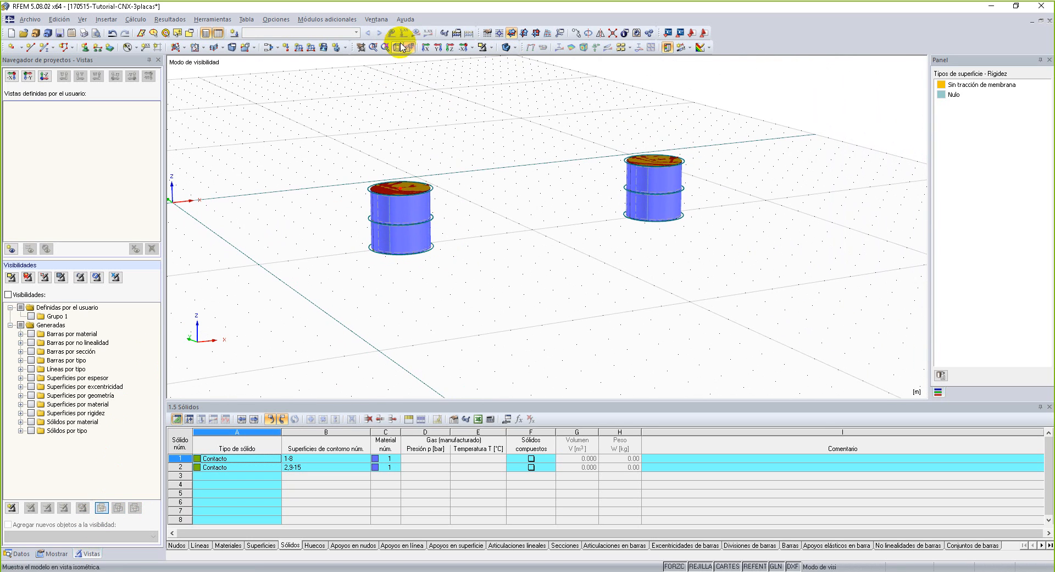
click(506, 48)
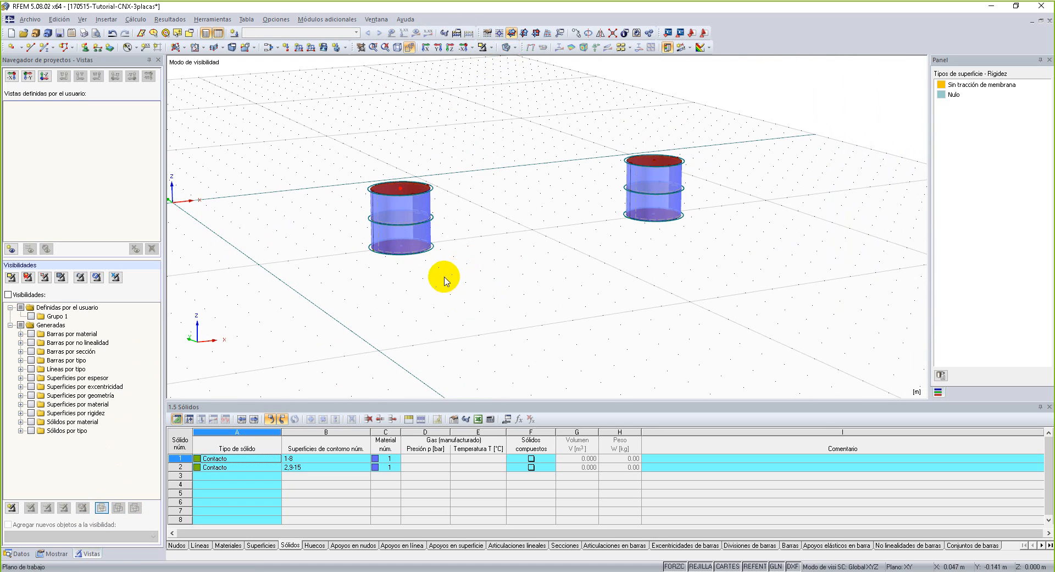
scroll(465, 286, up, 2)
ctrl+middle_drag(482, 279, 460, 279)
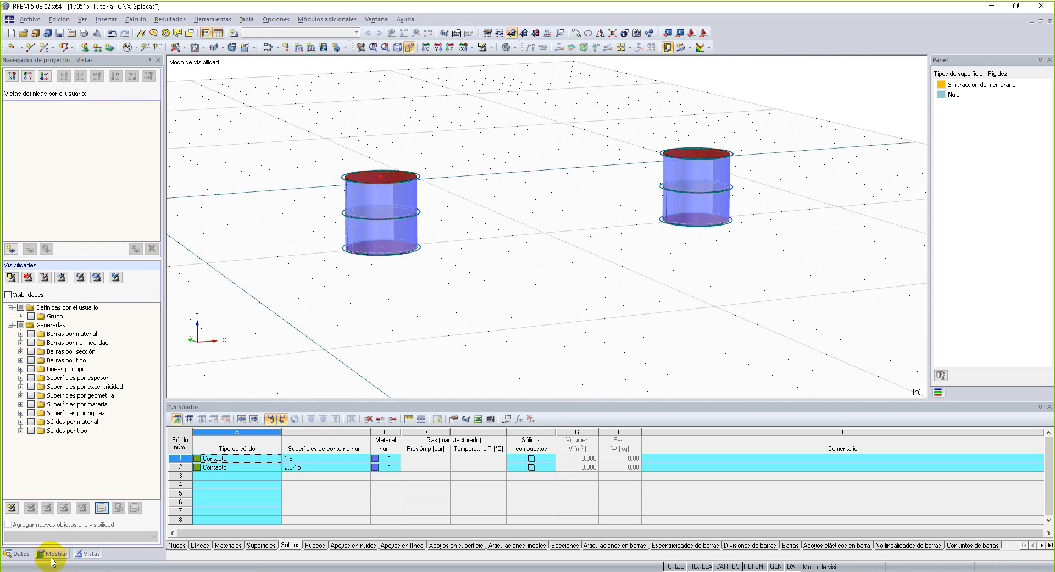
Filter the visible objects to bars by section, showing only the RD 20 bars.
click(31, 352)
ctrl+middle_drag(538, 298, 588, 349)
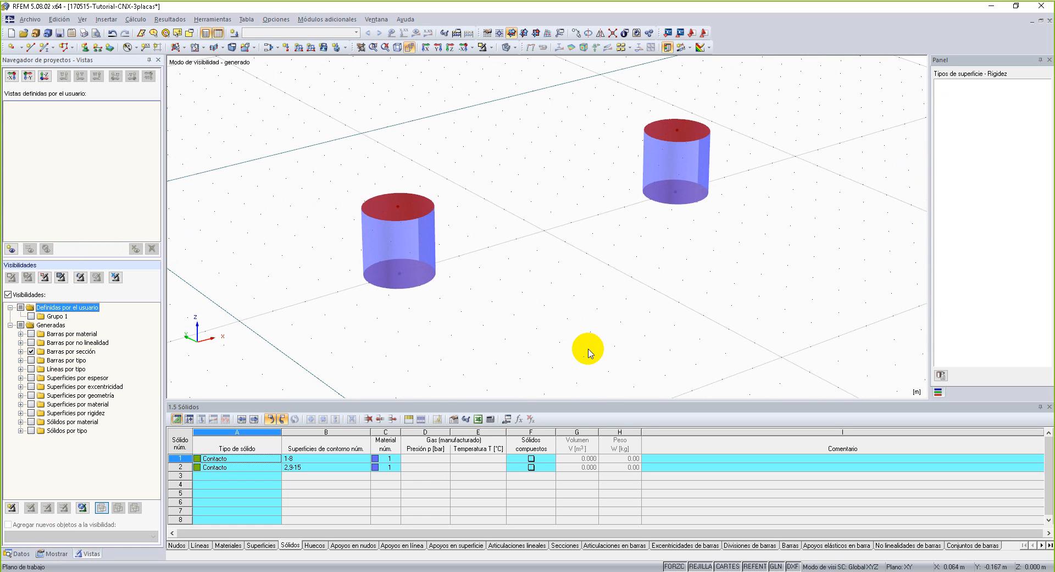
click(21, 351)
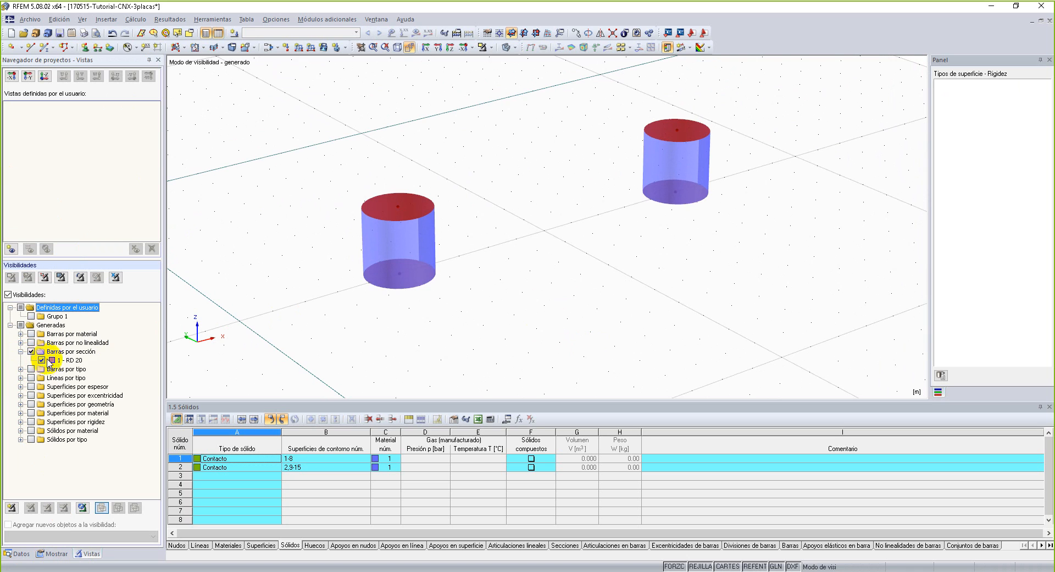
scroll(589, 274, down, 1)
middle_drag(584, 273, 562, 237)
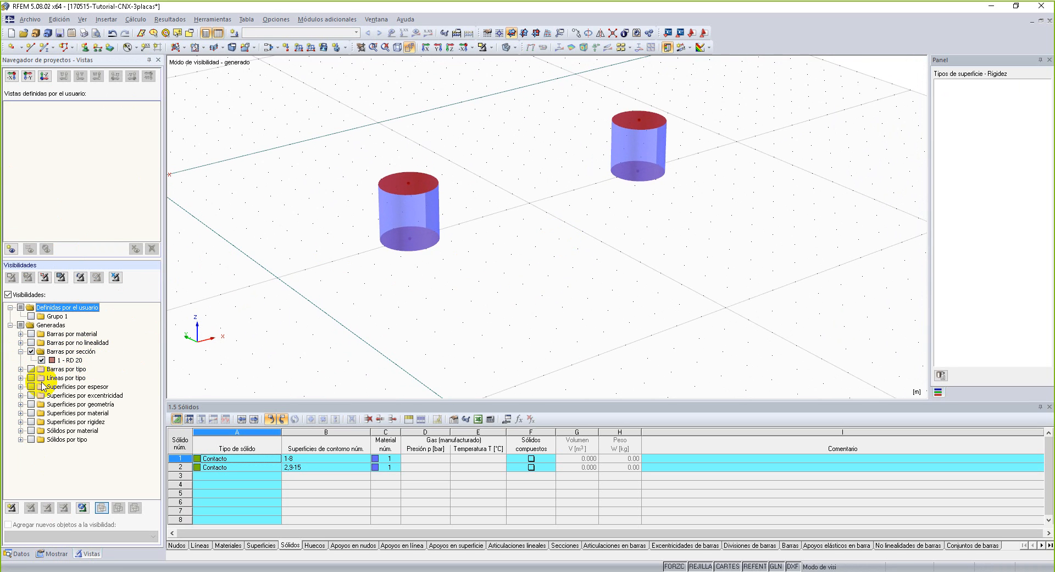
Show the hidden objects in the background around the two bolts.
right_click(483, 124)
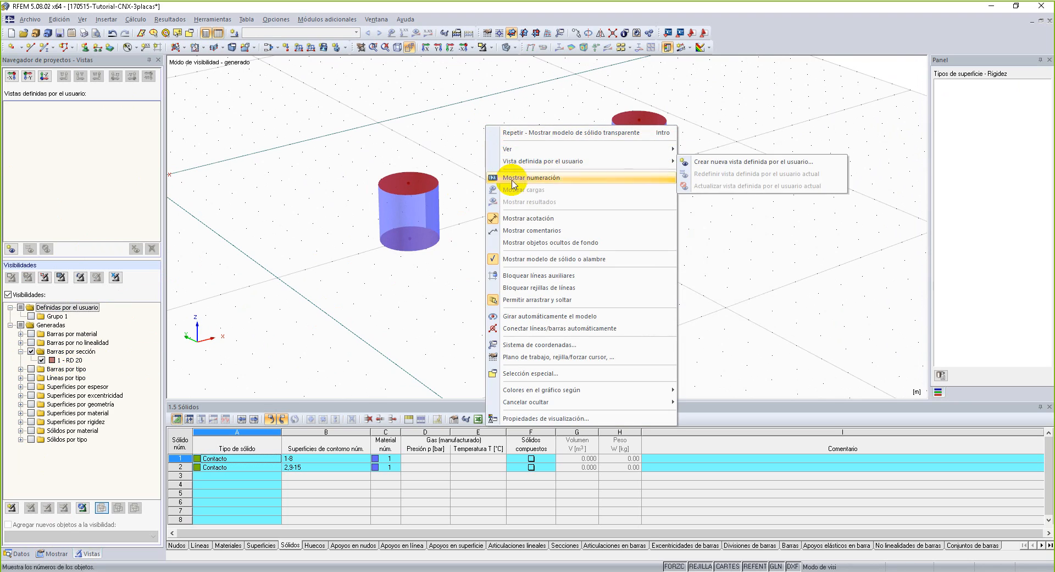
click(539, 246)
scroll(537, 237, down, 2)
ctrl+middle_drag(542, 245, 733, 229)
right_click(735, 232)
click(671, 303)
ctrl+middle_drag(770, 264, 583, 264)
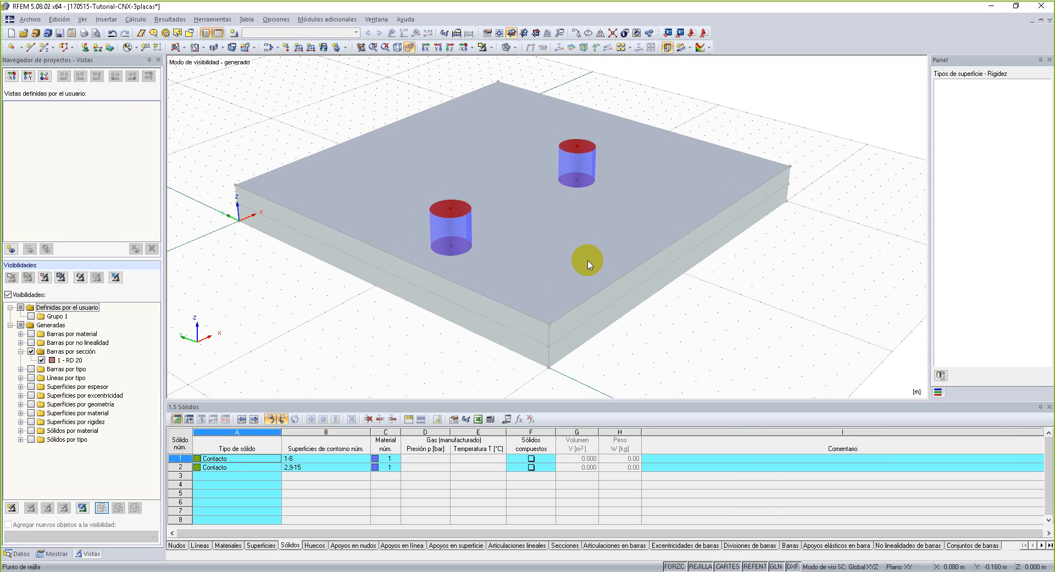
Cancel the hiding so that all objects of the model are shown again.
right_click(330, 85)
mouse_move(425, 363)
click(532, 361)
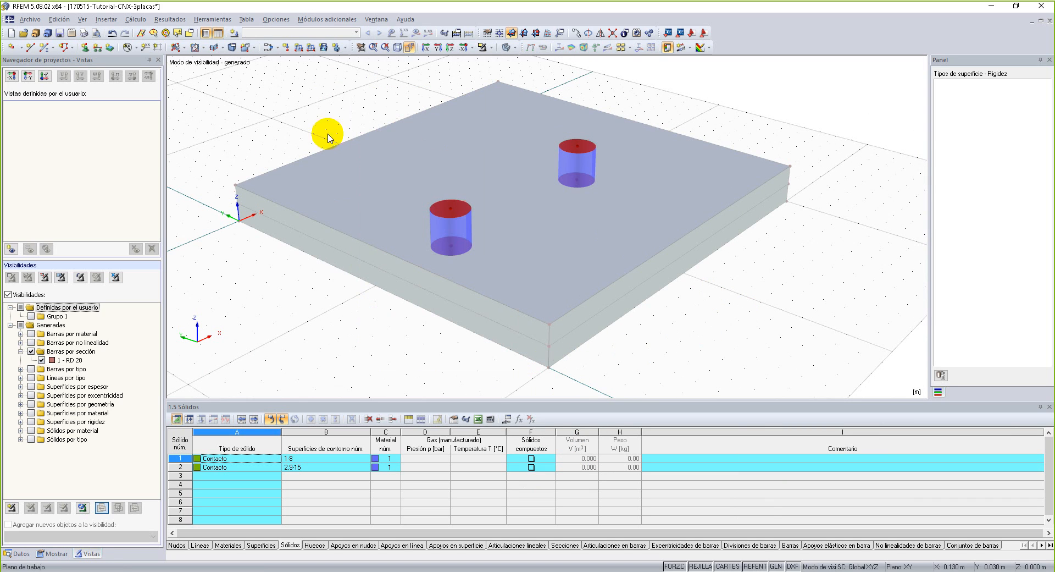
right_click(587, 72)
mouse_move(655, 336)
click(808, 351)
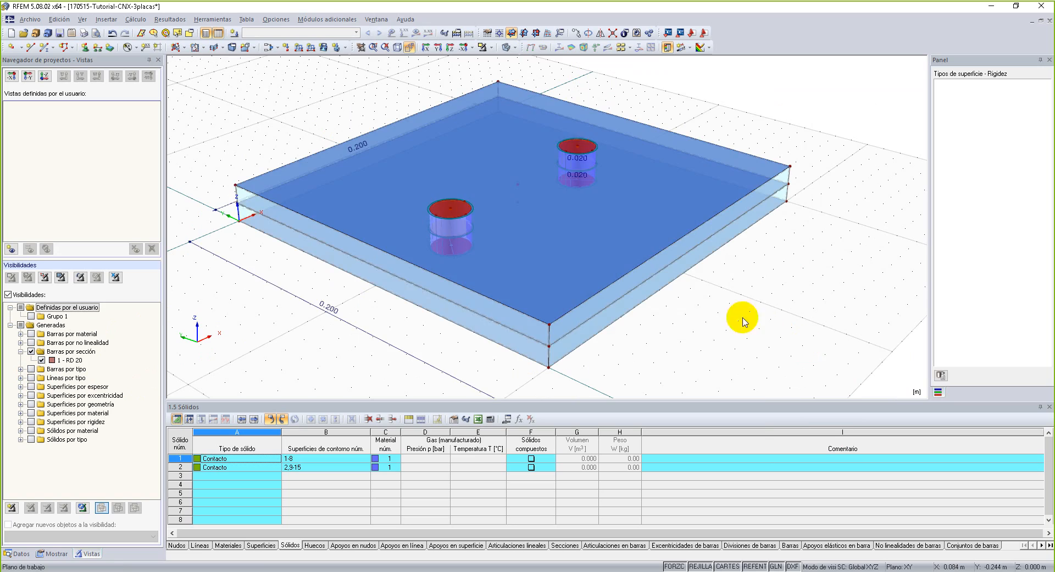
right_click(669, 310)
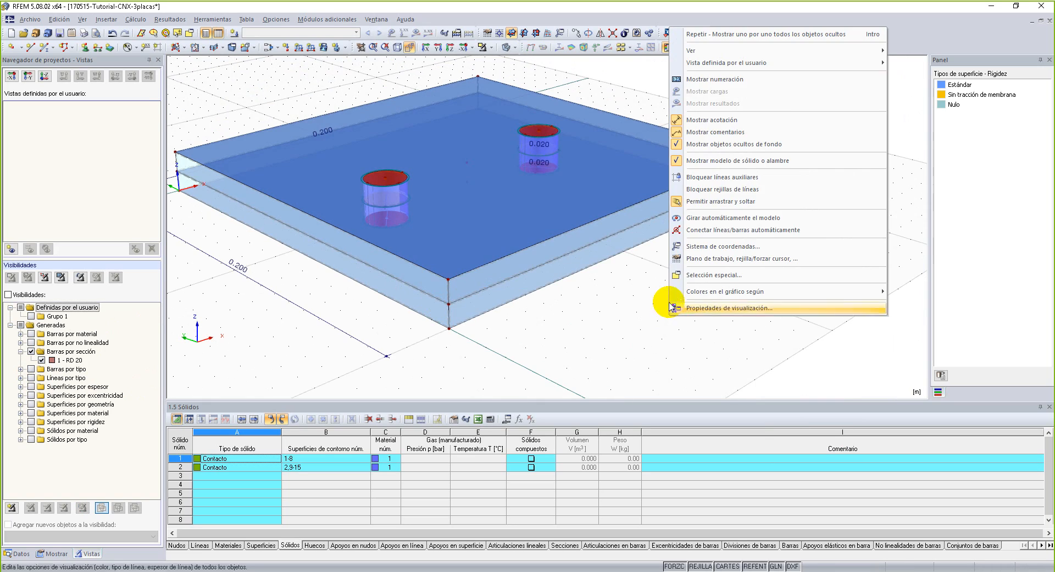
click(571, 356)
Render the surfaces filled including their thickness, using the last of the fill options under the solid model.
scroll(556, 345, down, 2)
ctrl+middle_drag(556, 348, 722, 286)
middle_drag(597, 197, 570, 249)
scroll(501, 241, up, 2)
click(54, 553)
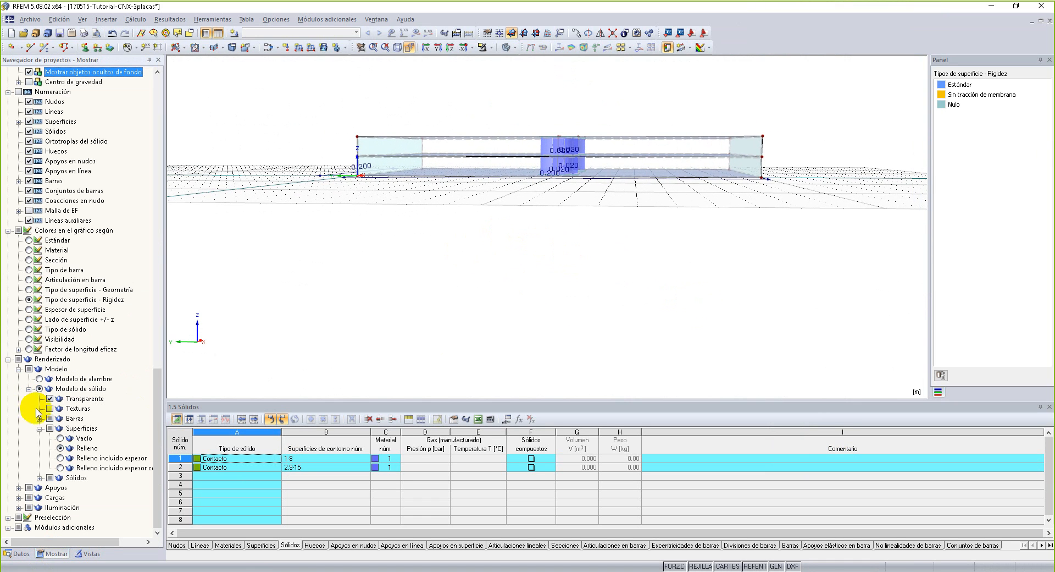
click(64, 458)
click(64, 467)
ctrl+middle_drag(588, 283, 559, 318)
middle_drag(417, 334, 530, 274)
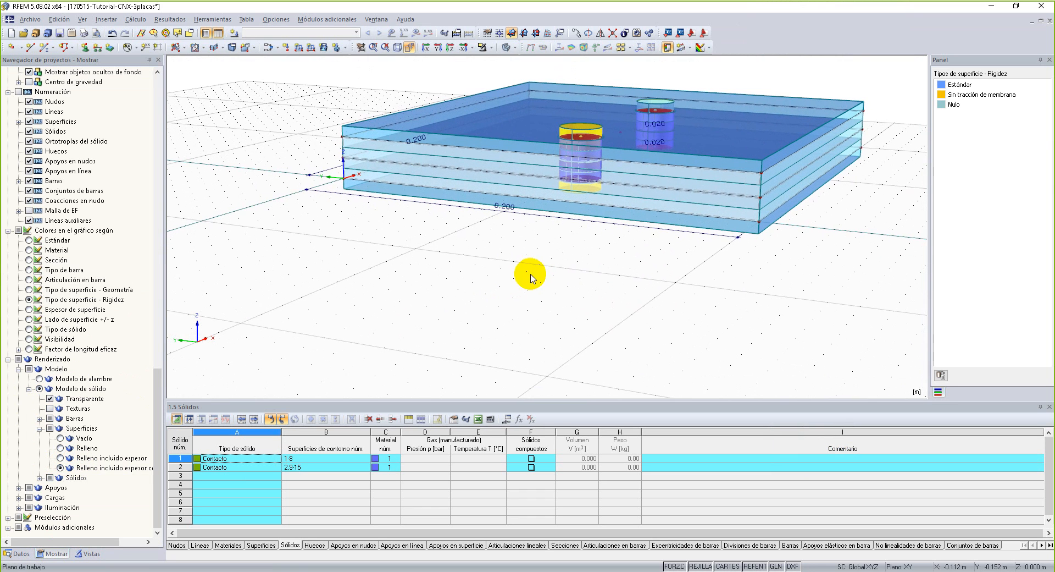
Turn the visibilities back on and add the surfaces with Estándar stiffness to the visible RD 20 bars.
click(88, 553)
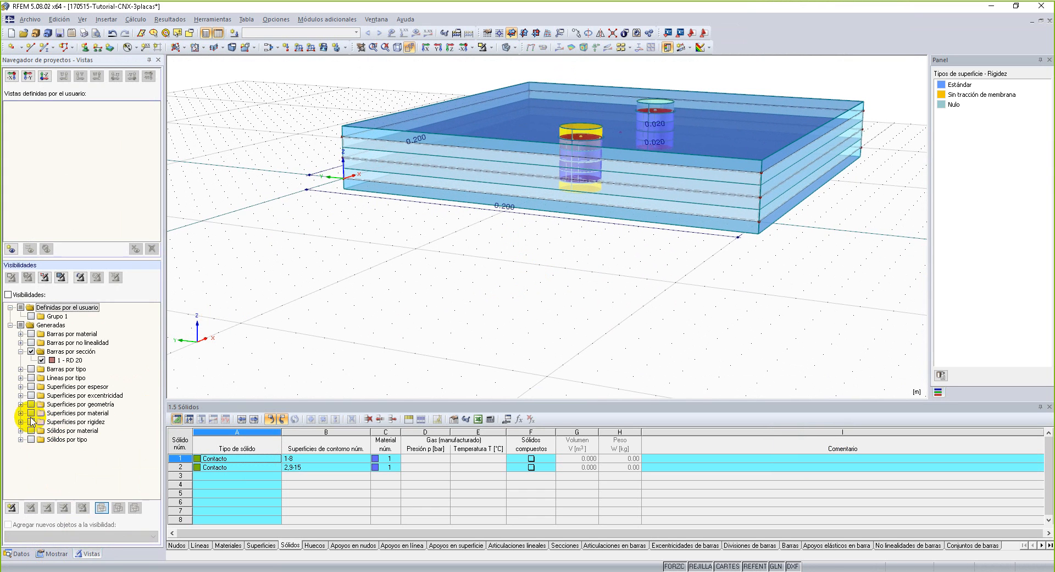
click(8, 294)
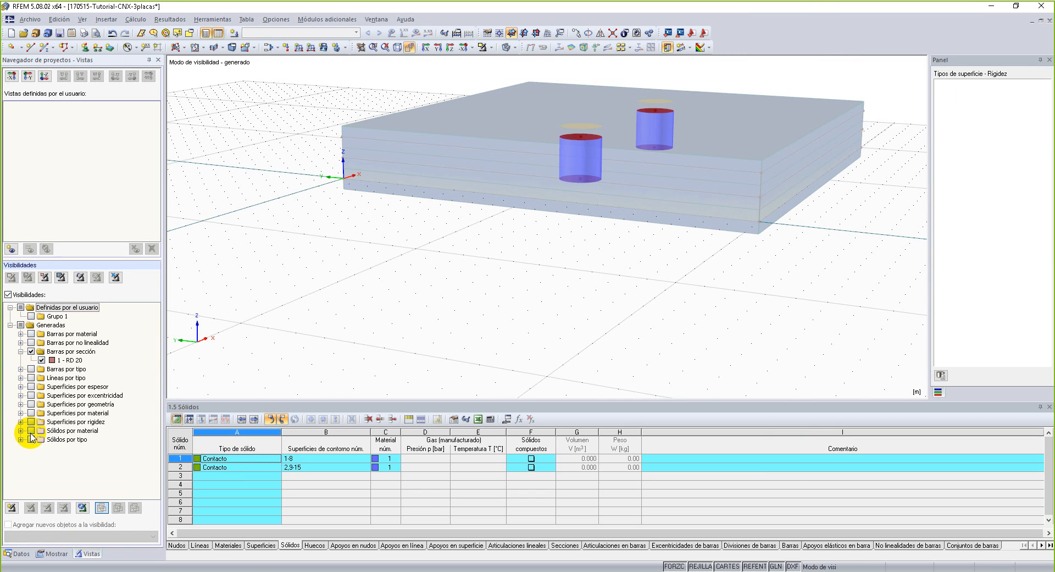
click(21, 422)
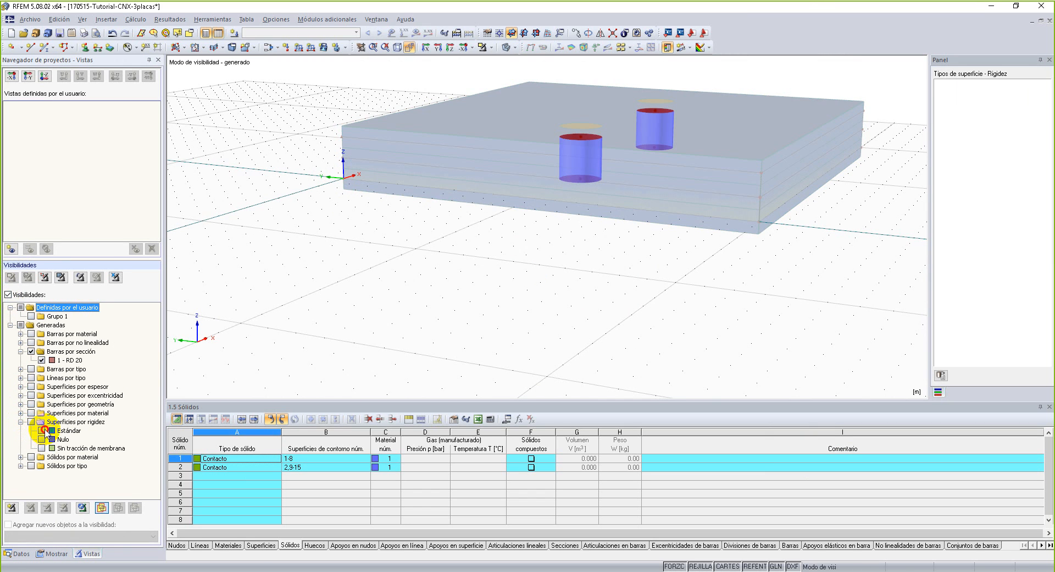
click(42, 431)
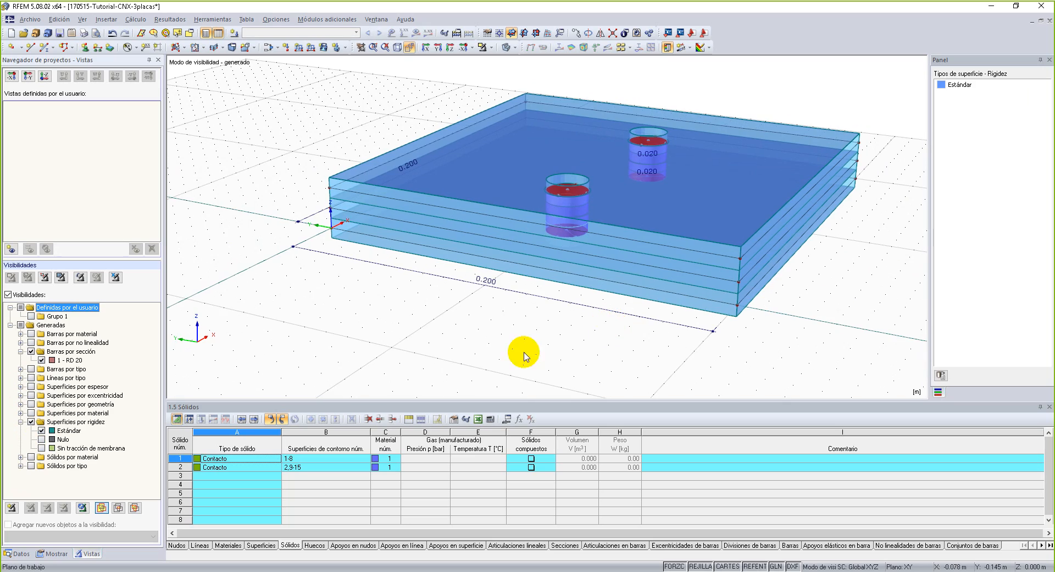
ctrl+middle_drag(523, 314, 498, 330)
right_click(498, 330)
click(537, 206)
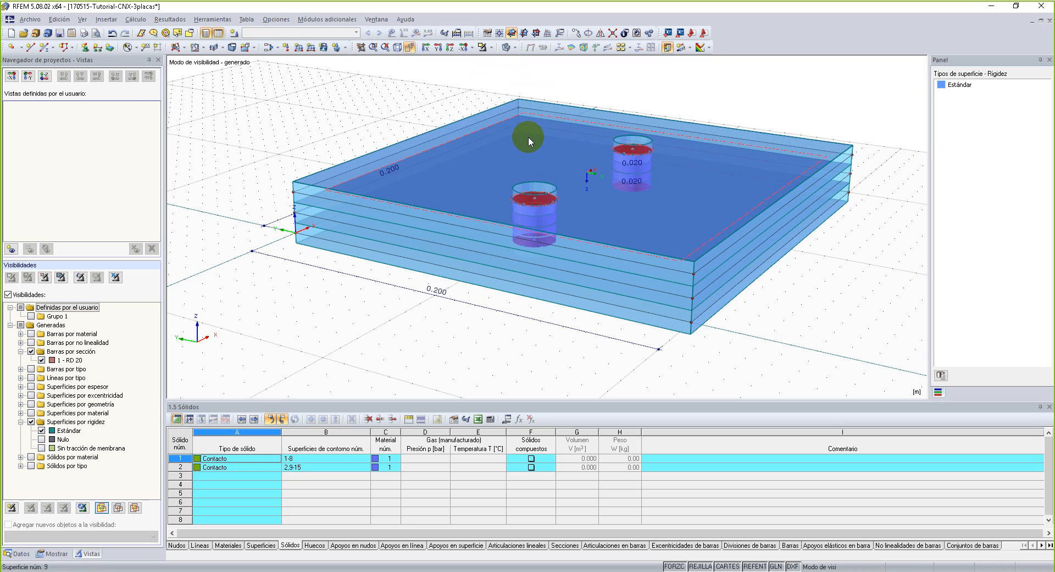
scroll(530, 135, down, 3)
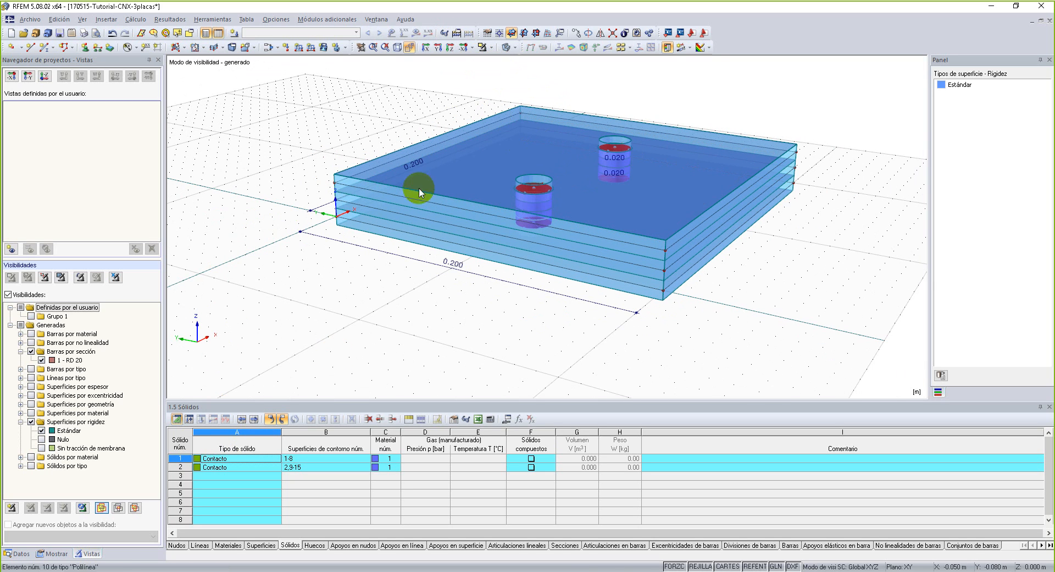
Display the model as wireframe and bring the nearer bolt bar with its three circles into close view.
click(507, 48)
click(509, 49)
click(509, 49)
click(508, 49)
ctrl+middle_drag(627, 139, 610, 248)
click(508, 48)
click(508, 48)
scroll(612, 316, up, 3)
middle_drag(614, 318, 718, 183)
middle_drag(421, 276, 532, 238)
scroll(456, 299, up, 1)
scroll(455, 299, up, 3)
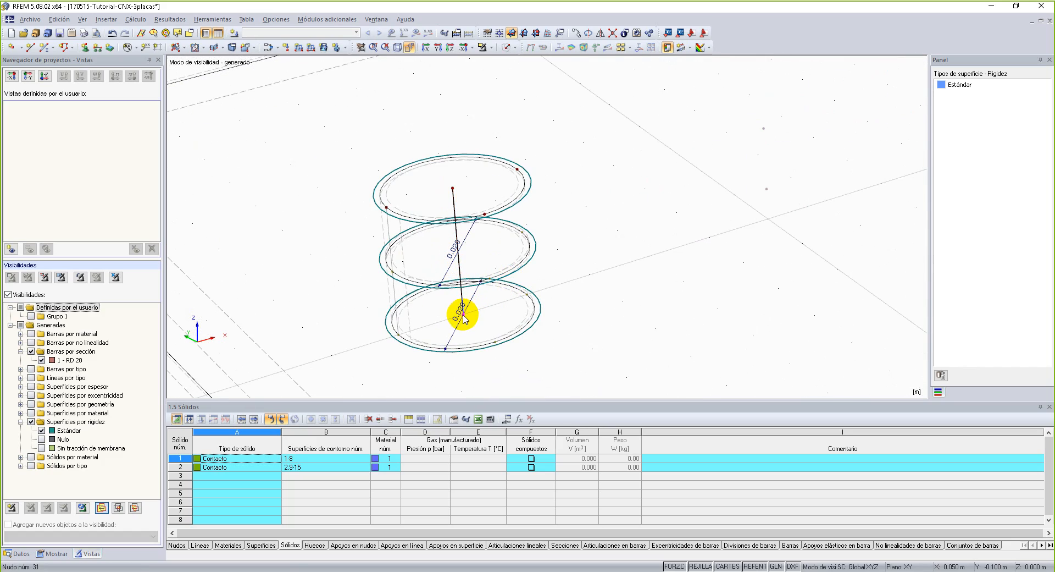
Hide all dimensions and run Conectar líneas/barras on a window around the nearer bolt.
right_click(469, 238)
click(487, 259)
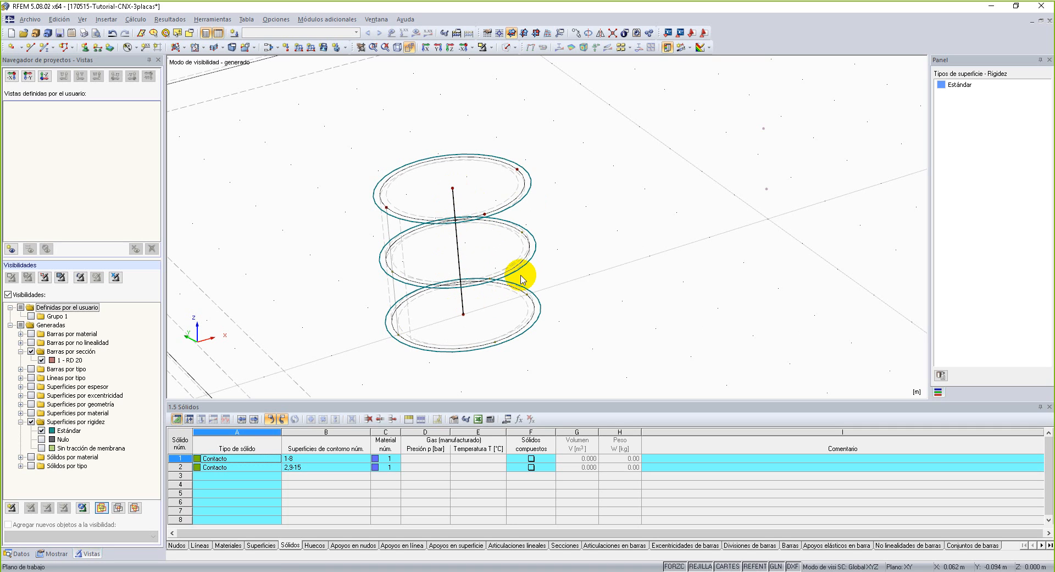
click(213, 20)
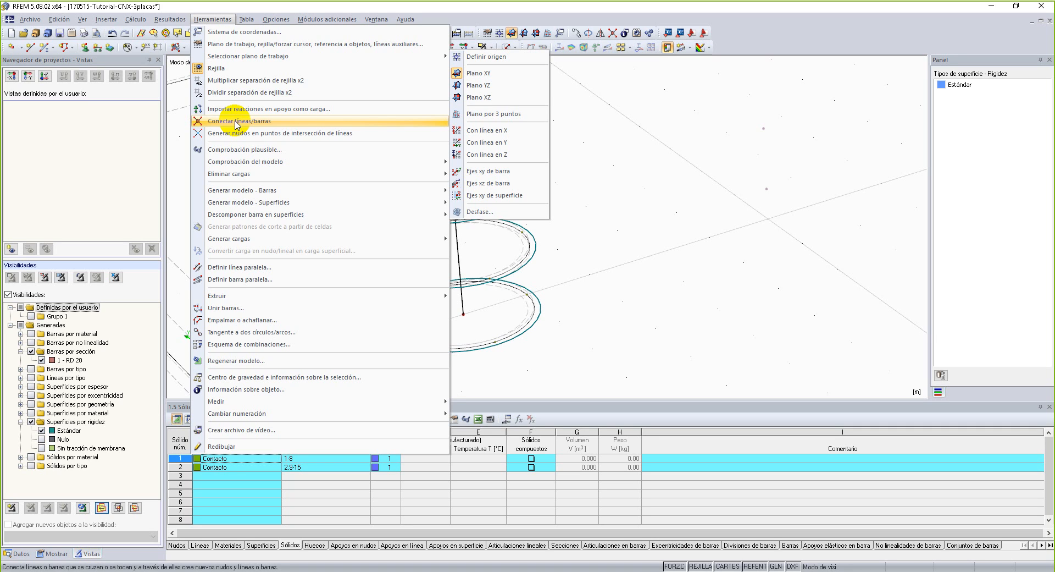
click(236, 122)
drag(310, 213, 570, 295)
drag(343, 195, 586, 319)
scroll(582, 291, down, 3)
middle_drag(582, 292, 579, 183)
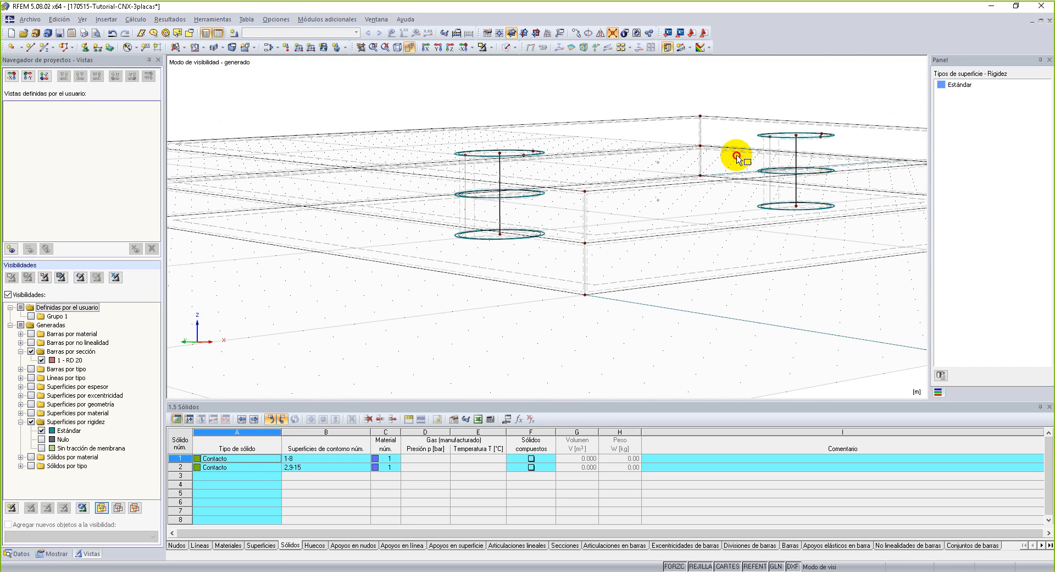
ctrl+middle_drag(737, 187, 737, 238)
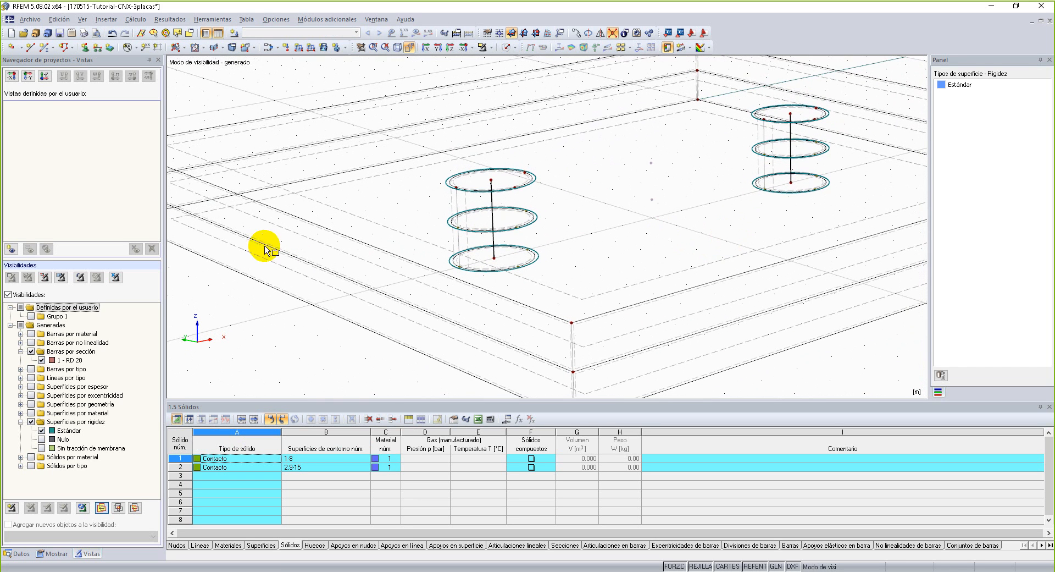
Review the display settings and compare the nearer bolt in the solid and transparent renderings, returning to wireframe.
click(48, 554)
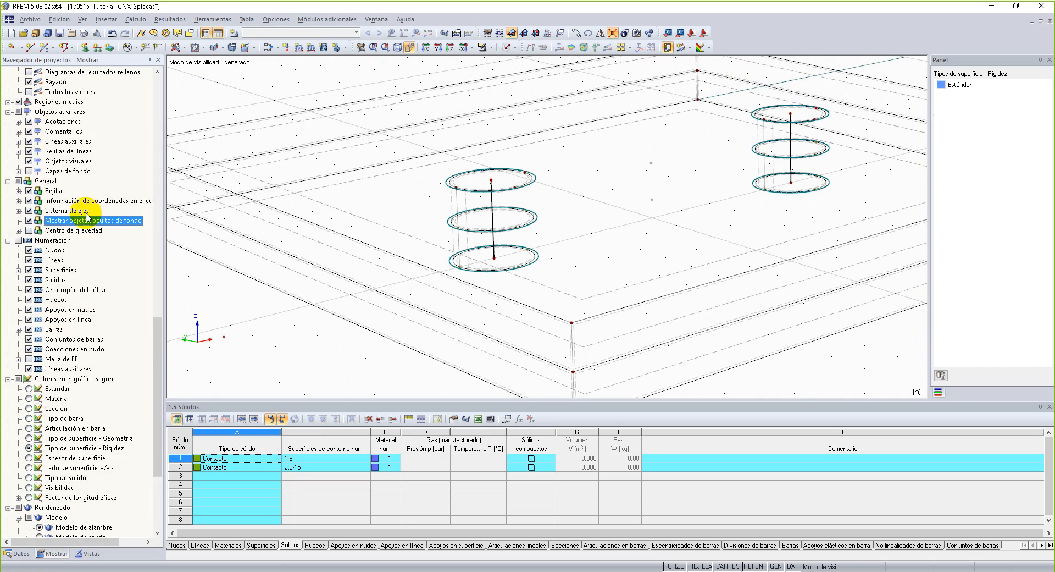
scroll(88, 214, down, 10)
scroll(86, 217, up, 2)
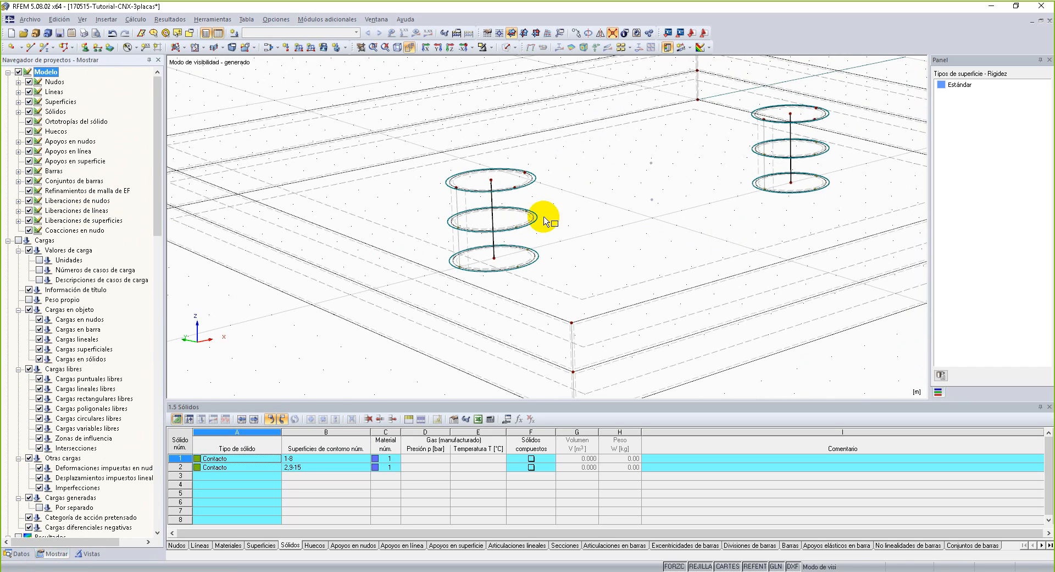
scroll(556, 204, up, 1)
ctrl+middle_drag(561, 210, 554, 265)
right_click(531, 147)
click(506, 48)
click(507, 47)
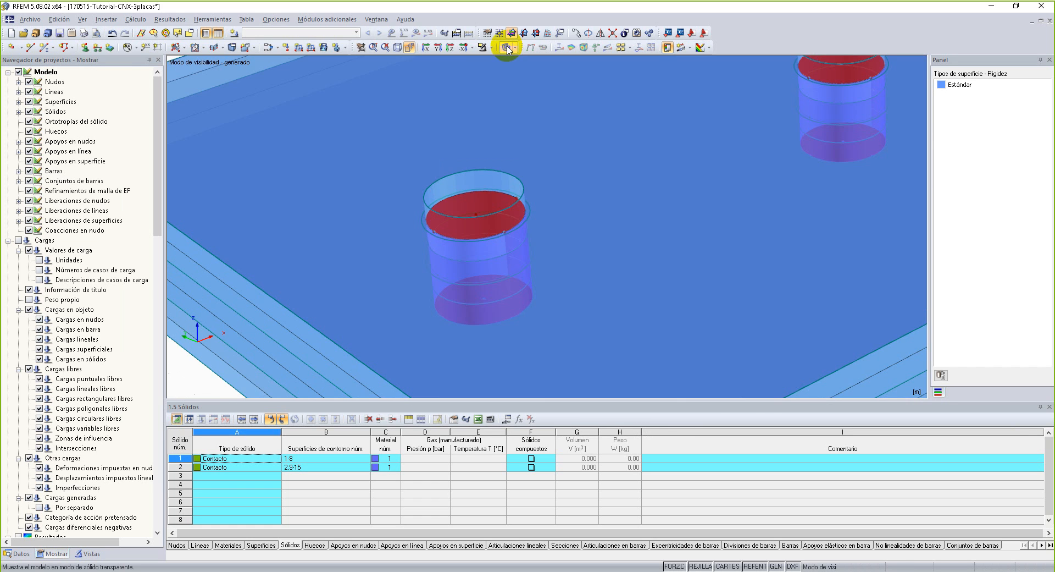
click(507, 48)
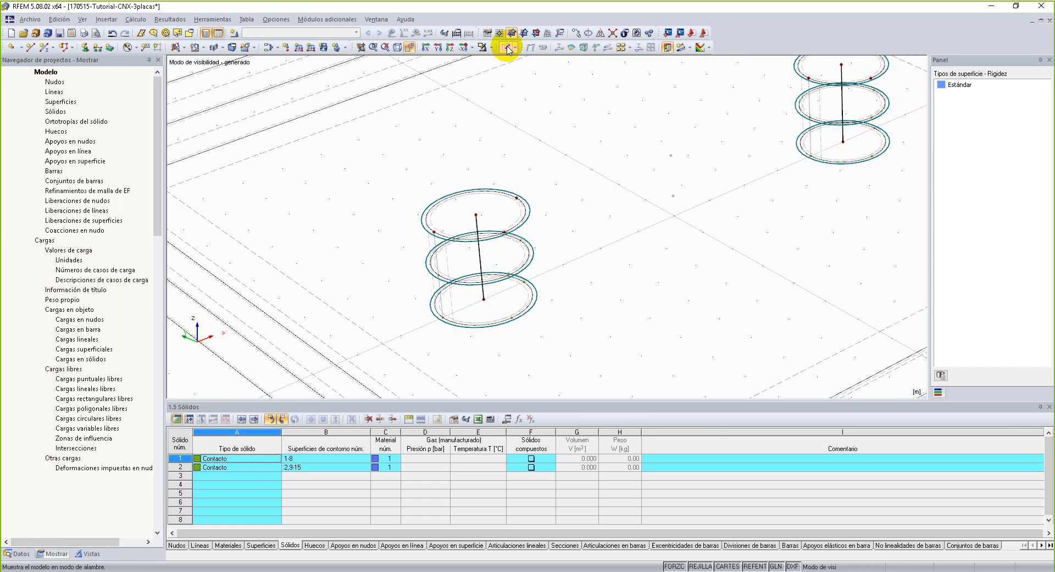
Repeat Conectar líneas/barras on a window enclosing the nearer bolt bar and all three of its circles.
click(206, 18)
click(242, 122)
drag(386, 170, 574, 367)
middle_drag(682, 229, 635, 273)
scroll(374, 362, up, 4)
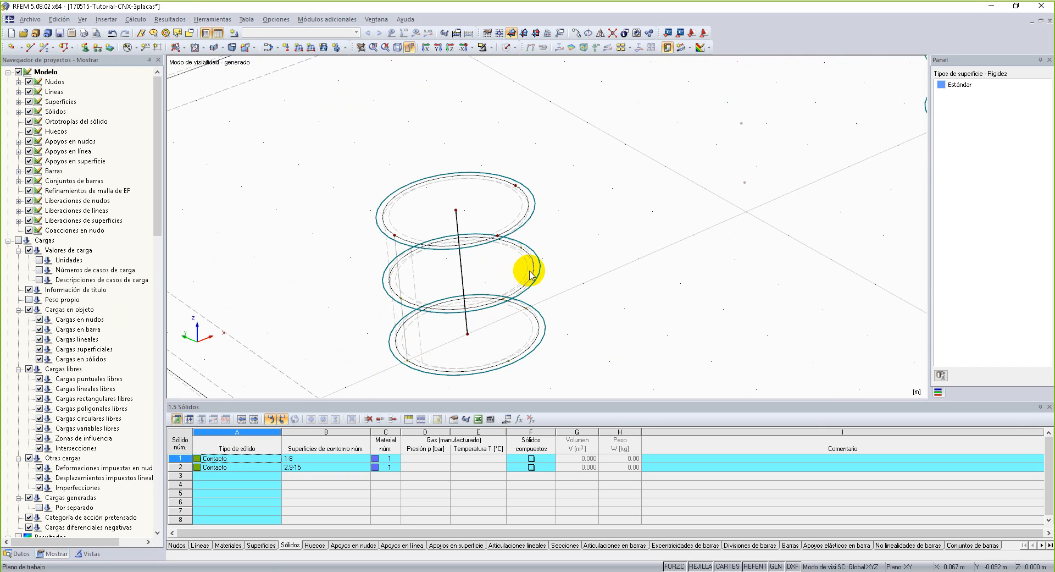
Cancel the hiding to bring back all hidden objects in the wireframe view.
right_click(460, 131)
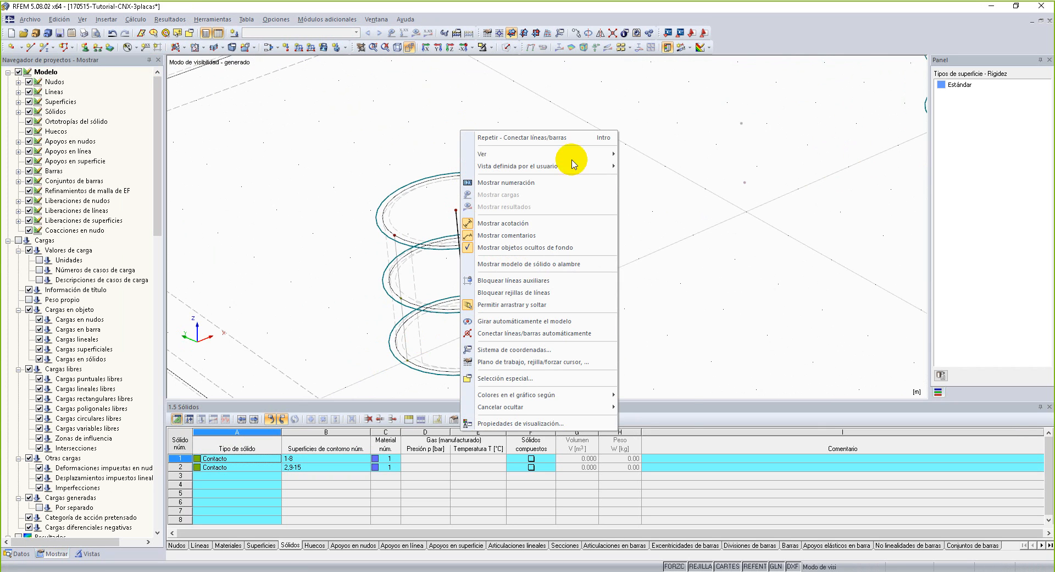
mouse_move(605, 406)
click(641, 410)
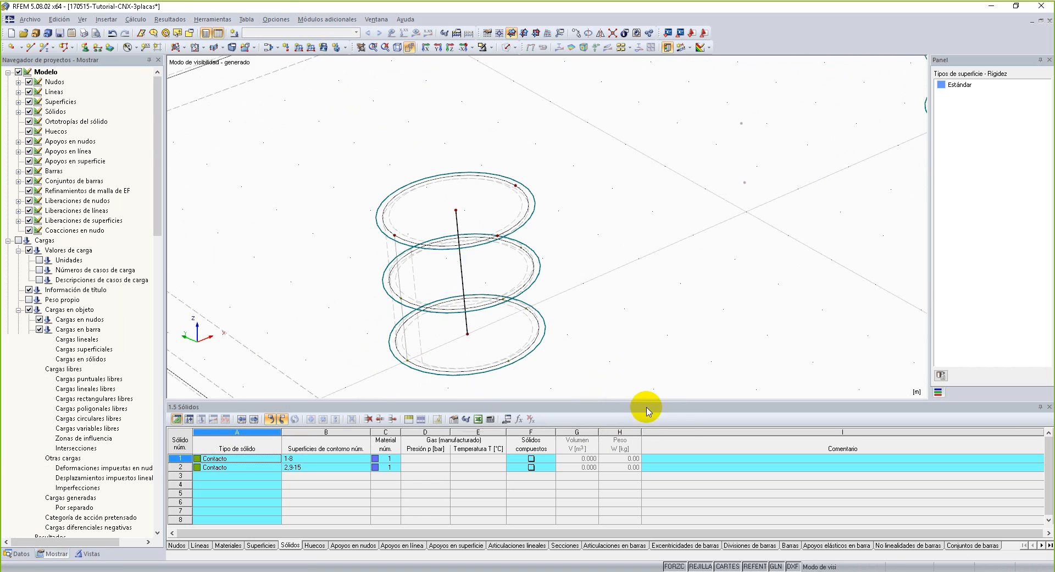
scroll(575, 226, down, 5)
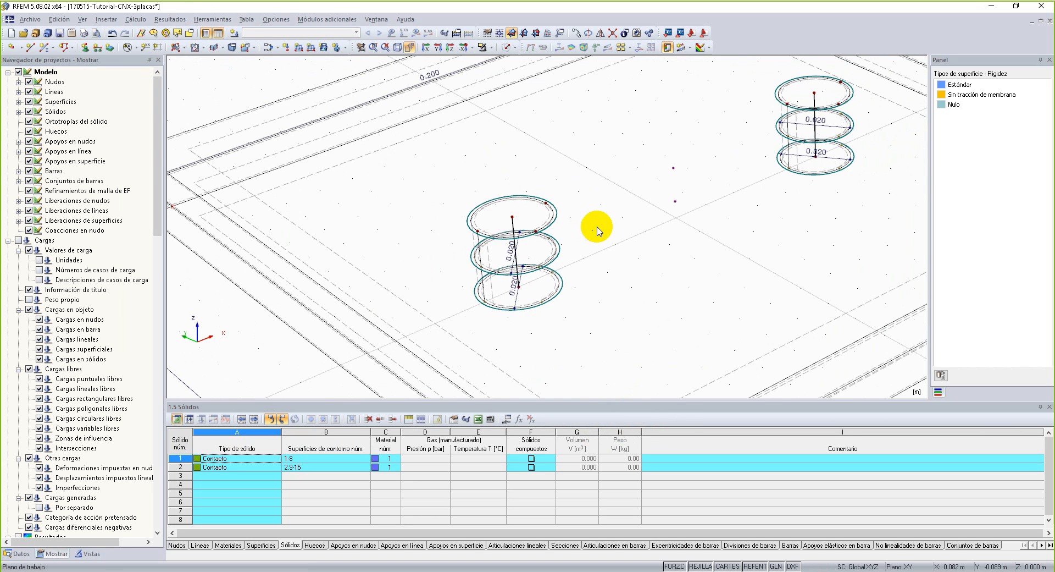
Hide all dimensions again around the nearer bolt.
scroll(549, 242, up, 3)
scroll(501, 253, up, 2)
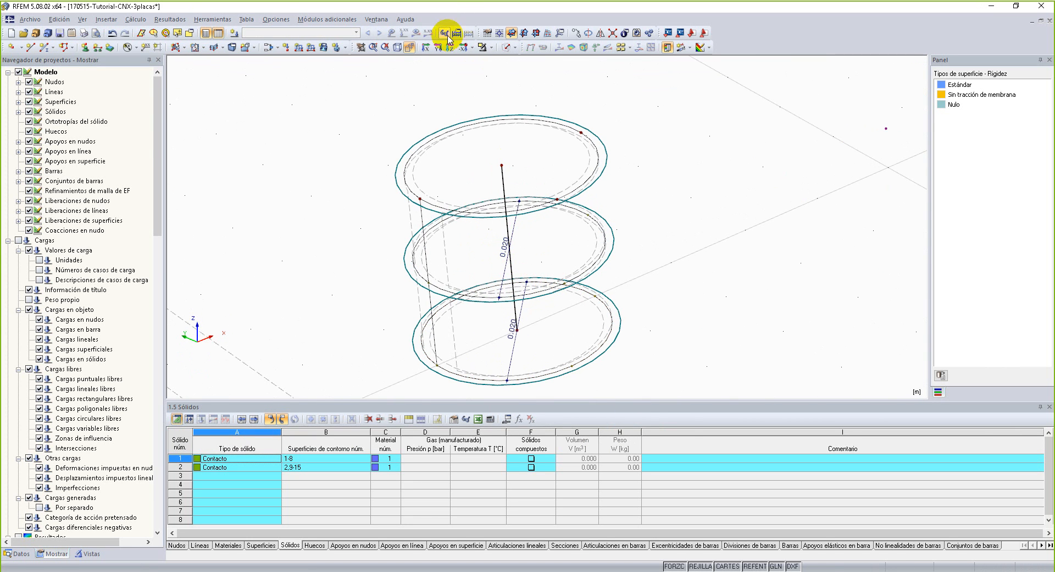
right_click(518, 230)
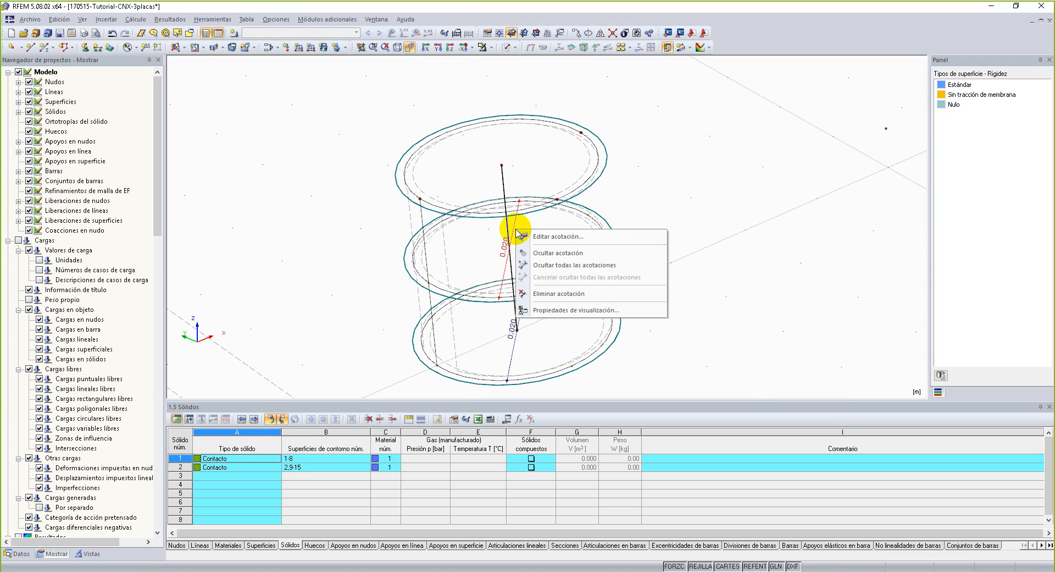
click(544, 271)
scroll(558, 256, down, 2)
scroll(558, 256, up, 1)
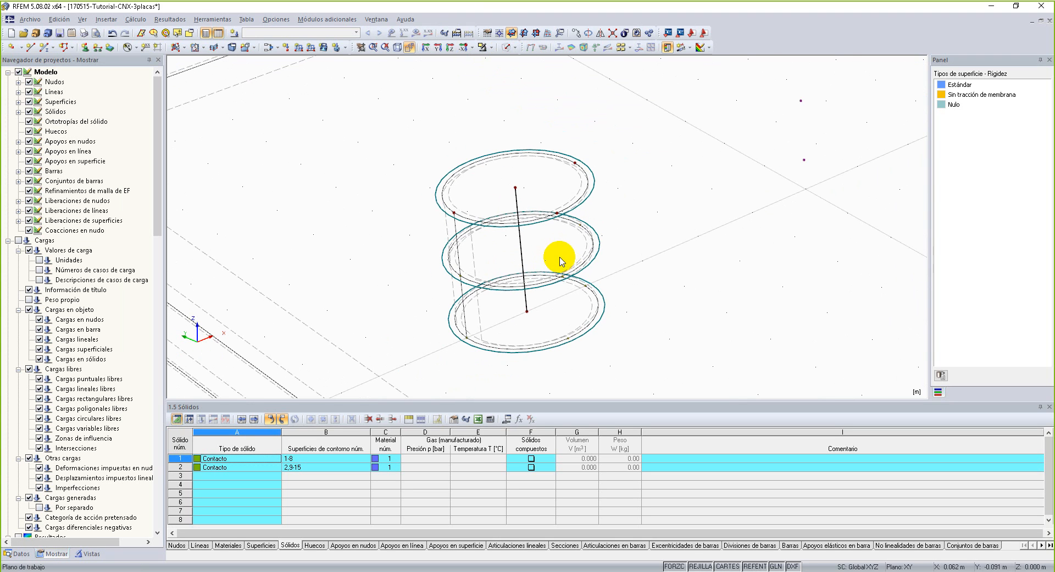
Run Conectar líneas/barras on windows enclosing the nearer bolt bar and its three hole circles.
click(196, 21)
click(266, 109)
drag(376, 131, 634, 367)
scroll(601, 291, down, 2)
middle_drag(725, 203, 366, 360)
drag(465, 186, 610, 339)
scroll(434, 316, down, 2)
middle_drag(346, 352, 531, 191)
scroll(471, 243, up, 1)
middle_drag(552, 236, 543, 264)
ctrl+middle_drag(542, 226, 497, 248)
scroll(356, 277, up, 1)
scroll(356, 277, up, 1)
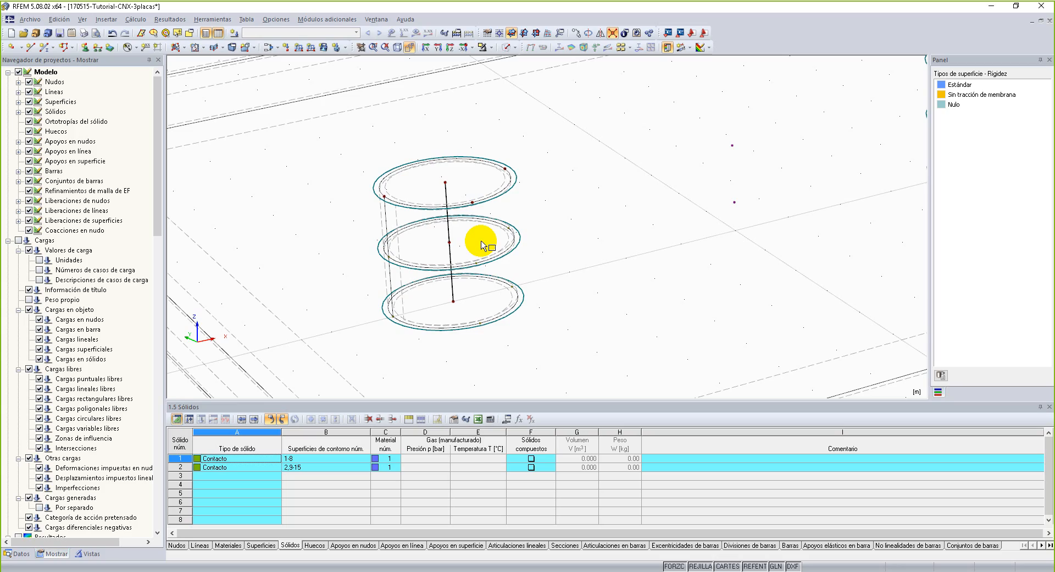
Set the work plane origin on the top plate's corner at X 0, Y -0.200, Z 0.020 m.
scroll(511, 206, down, 4)
scroll(483, 209, down, 1)
ctrl+middle_drag(488, 258, 619, 263)
click(500, 32)
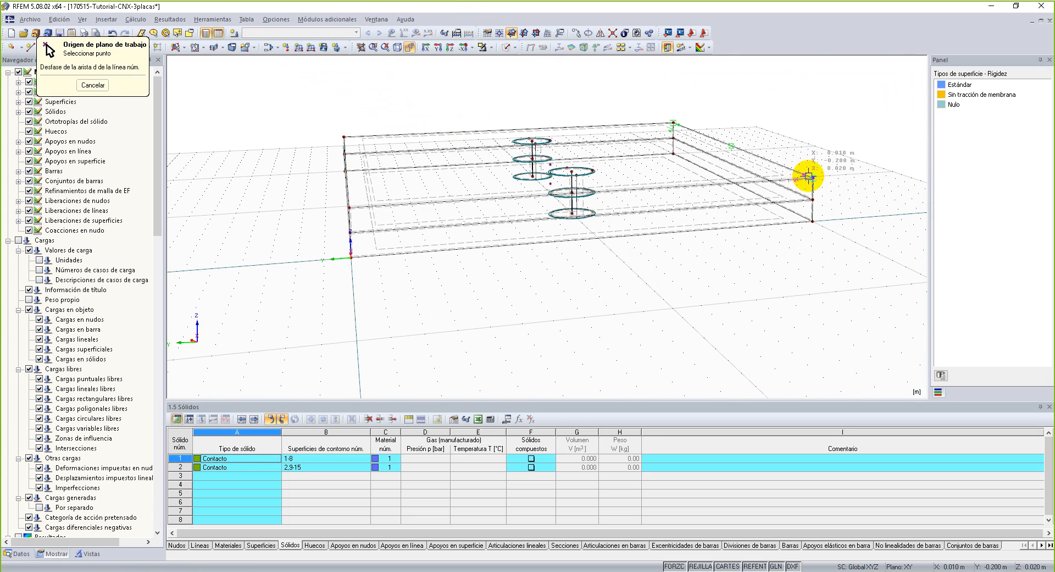
click(816, 178)
Create a rectangular surface with Estándar stiffness, Steel A36 and 10 mm constant thickness, extending outward from the top plate's end edge.
ctrl+middle_drag(816, 178, 609, 193)
click(184, 47)
click(200, 61)
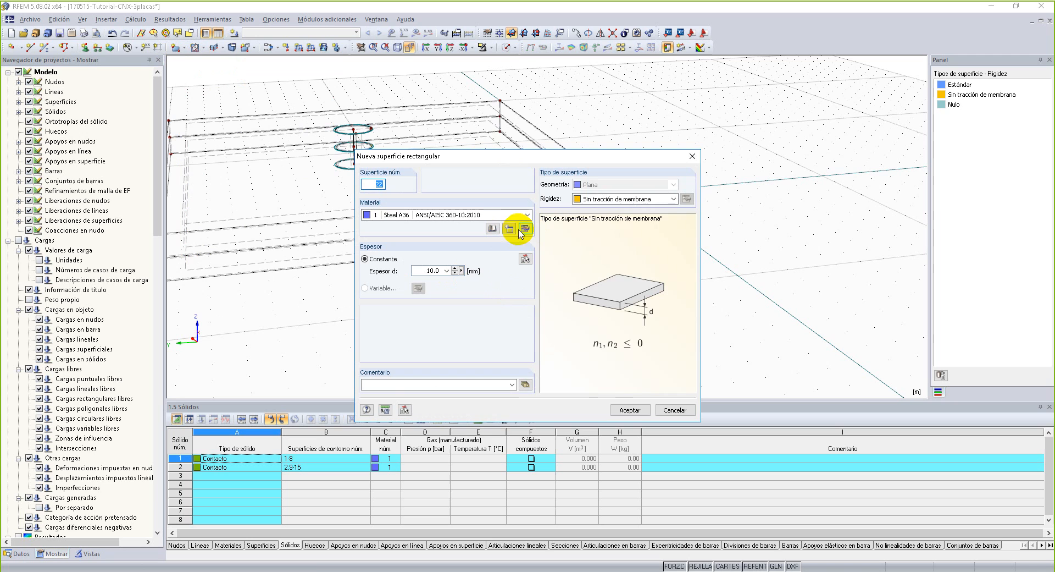
click(623, 199)
click(617, 210)
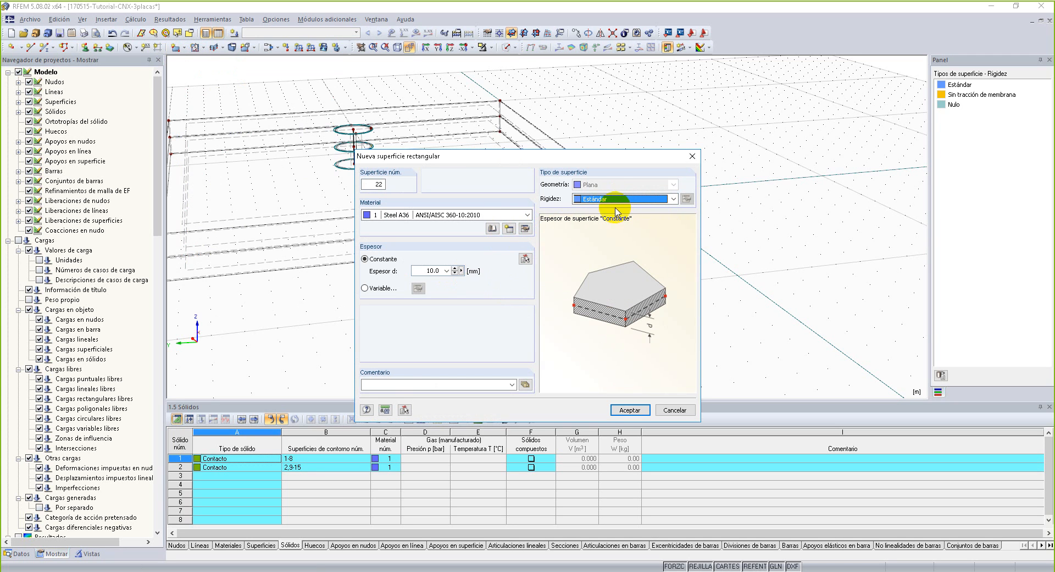
double_click(430, 271)
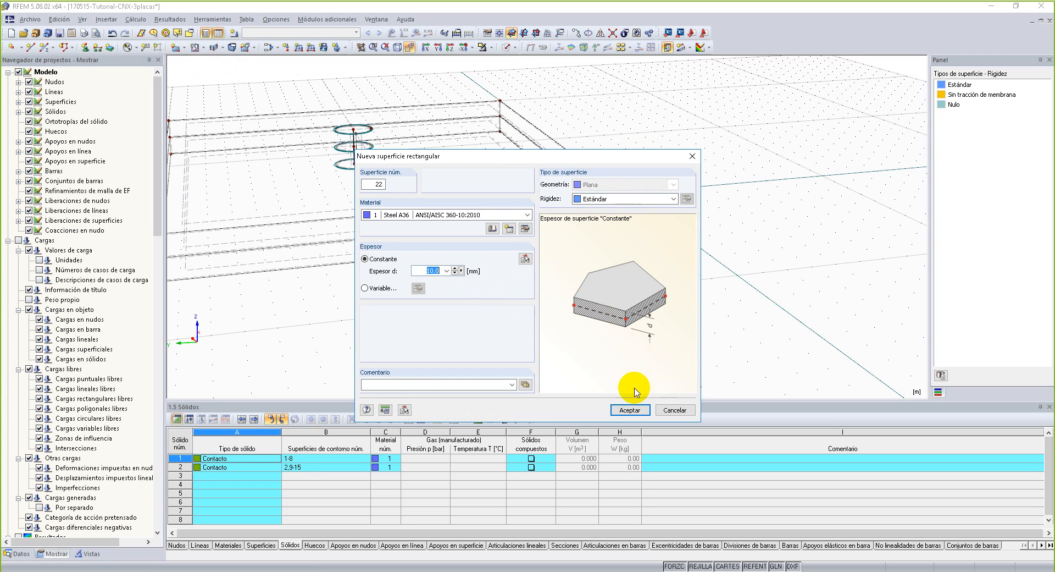
click(627, 410)
click(497, 97)
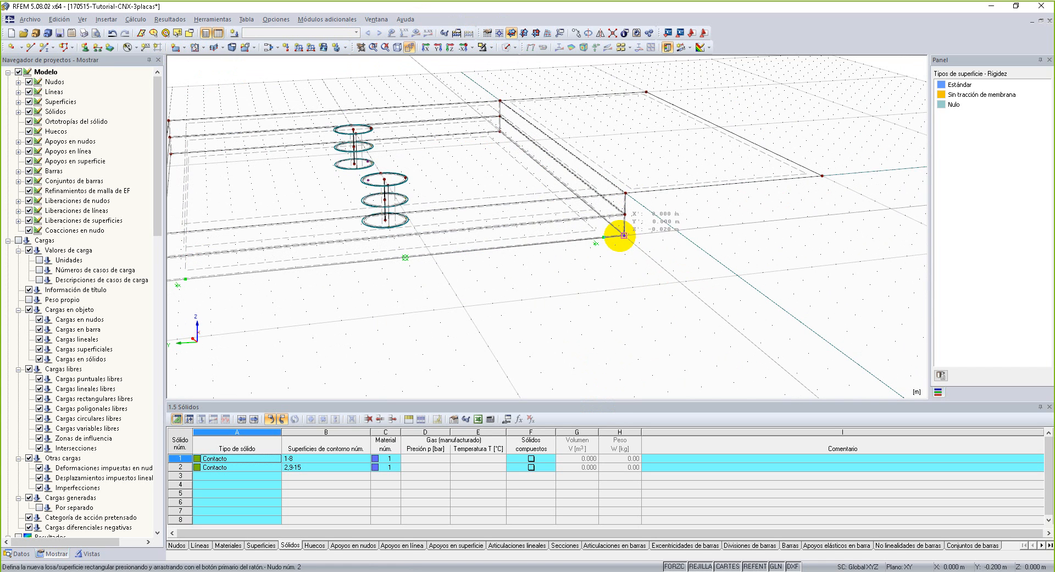
Return the work plane origin to the bottom plate's corner and copy the new end surface down to that corner.
click(502, 34)
click(624, 235)
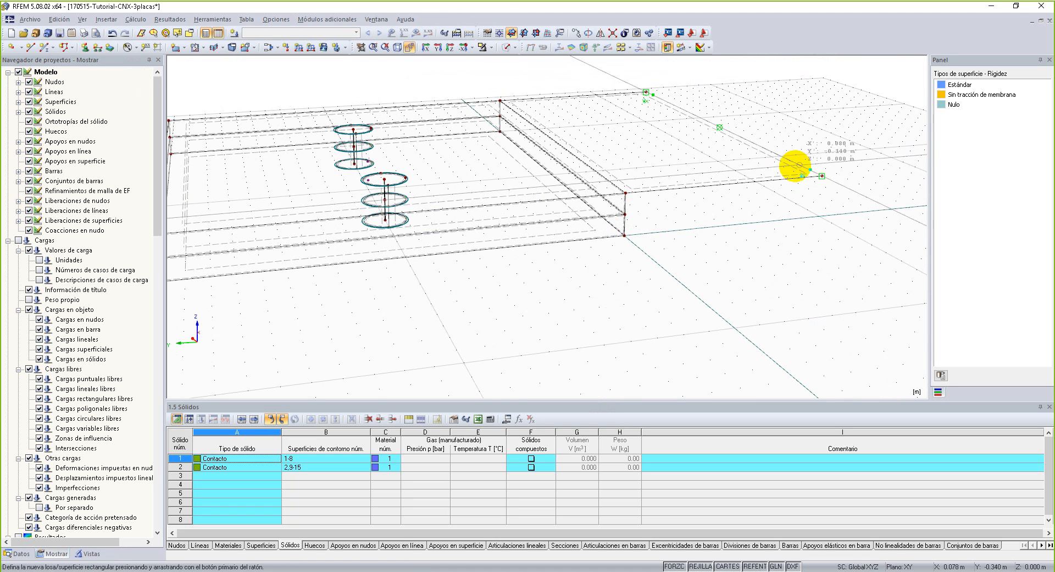
right_click(831, 146)
drag(858, 139, 759, 210)
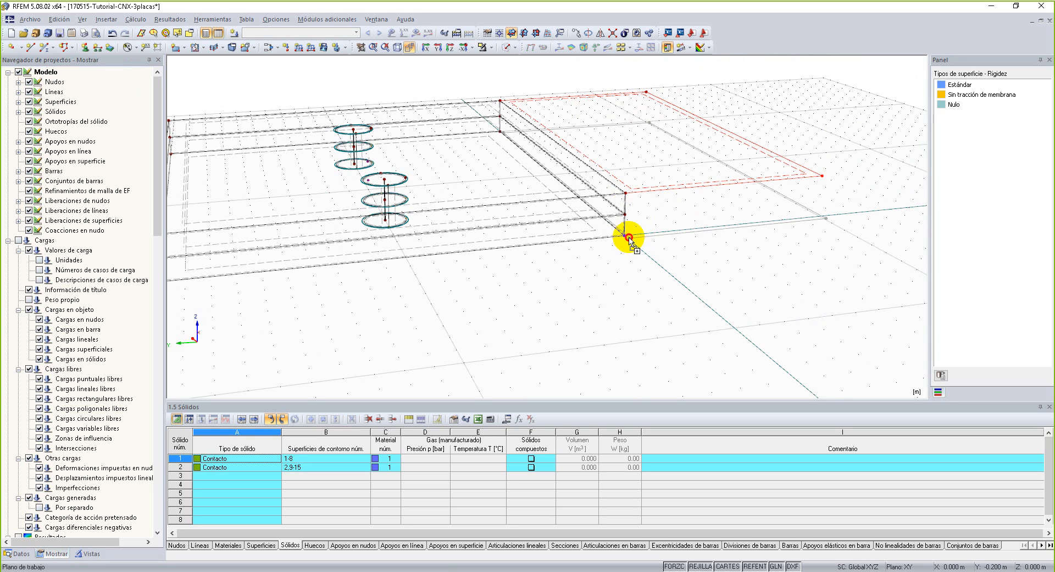
Move the copied surface to the opposite end, attaching it to the middle plate's edge.
scroll(772, 250, down, 3)
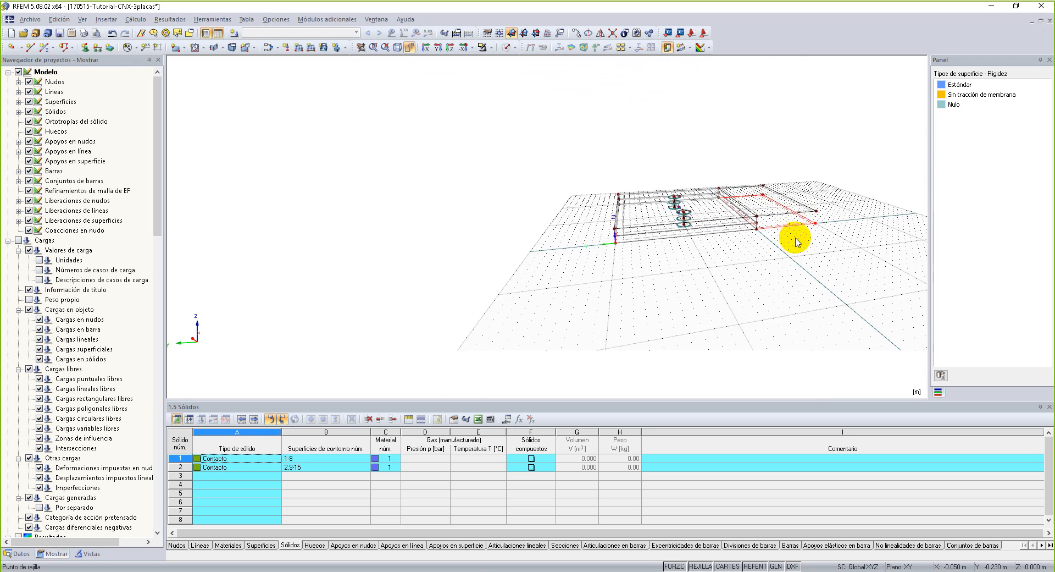
scroll(796, 235, up, 3)
click(832, 214)
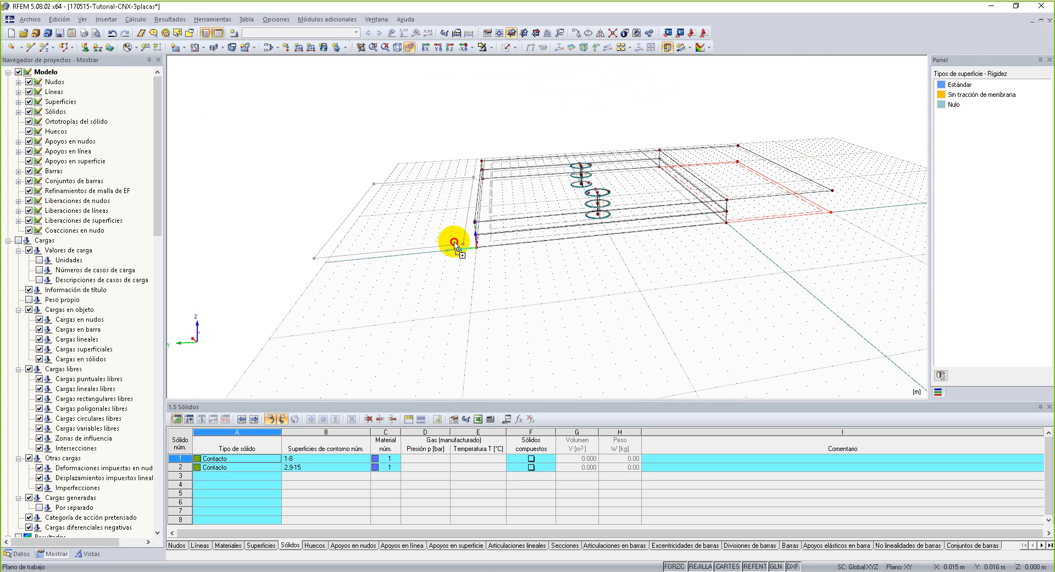
click(478, 238)
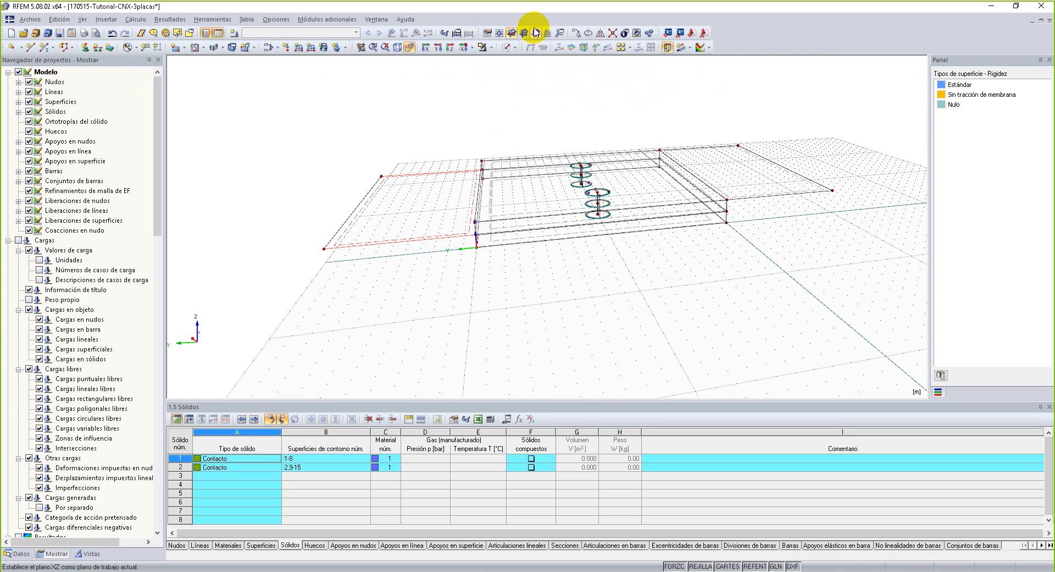
Check the extended plates in the solid rendering and return to wireframe.
click(505, 47)
ctrl+middle_drag(510, 315, 666, 312)
right_click(665, 312)
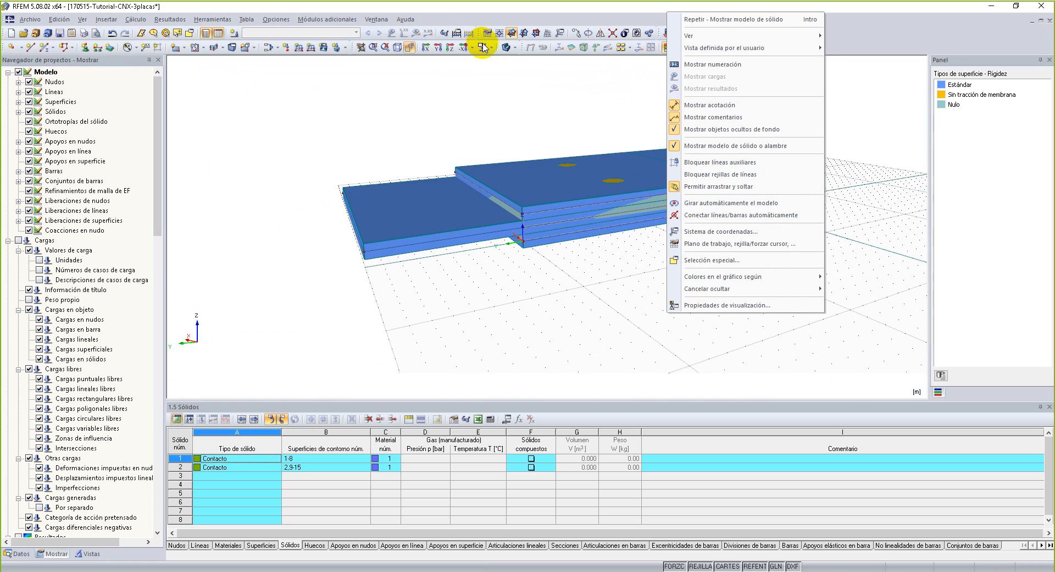
click(504, 49)
click(504, 49)
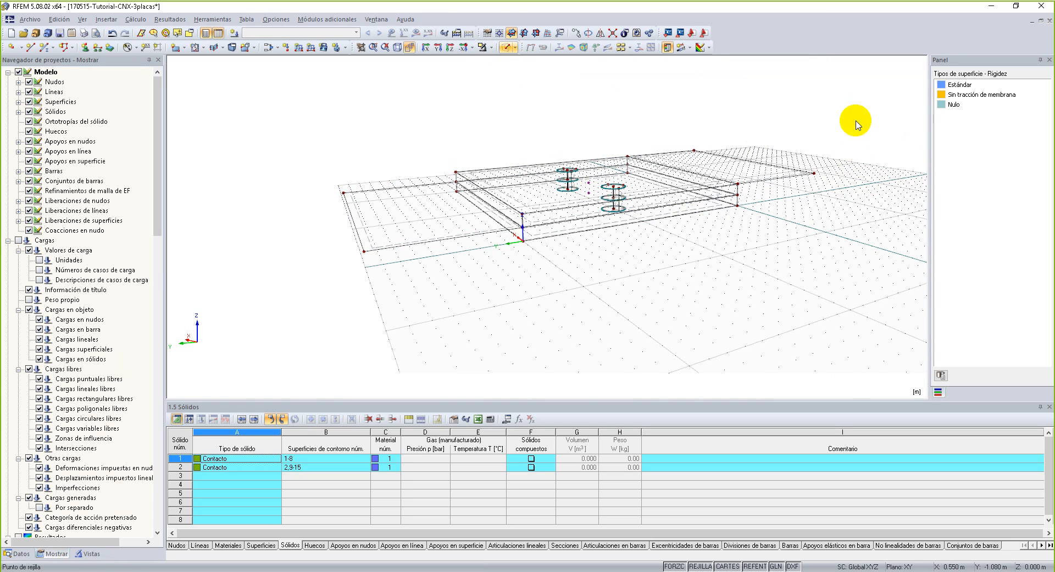
Try to copy the top plate's end extension down to the bottom plate's corner.
middle_drag(813, 229, 628, 267)
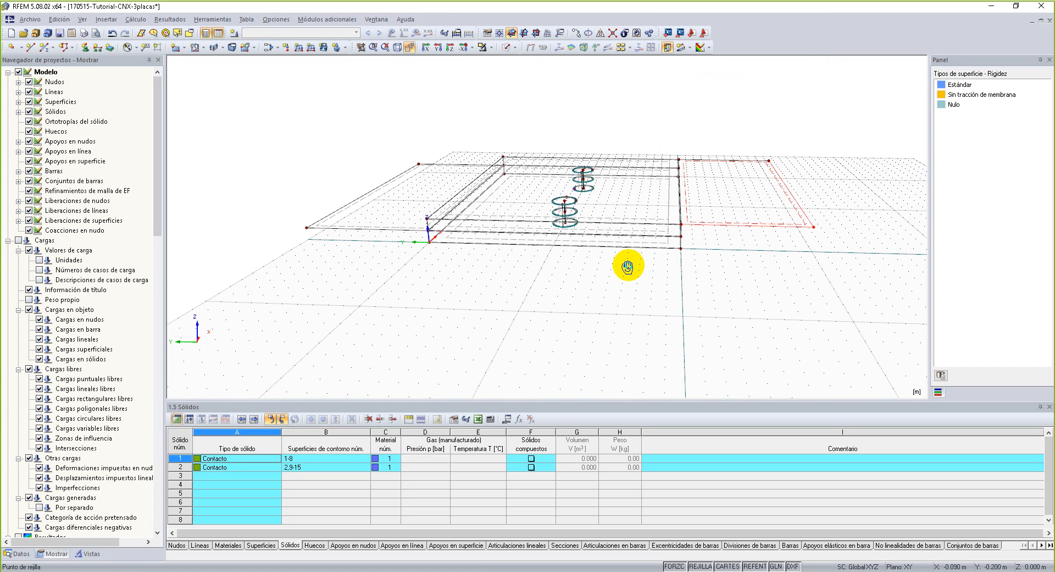
middle_drag(723, 299, 695, 173)
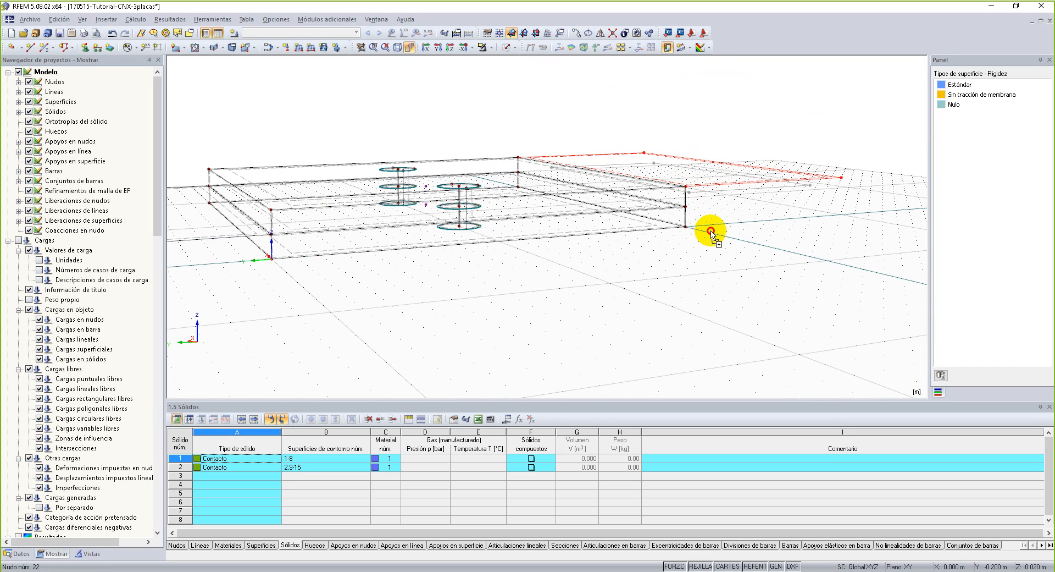
click(687, 226)
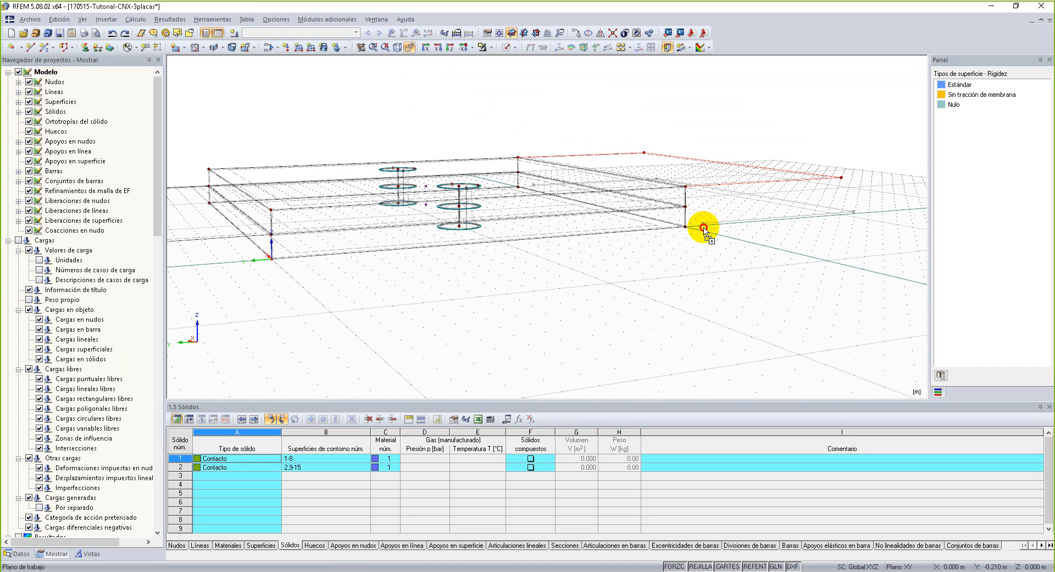
scroll(731, 283, down, 1)
ctrl+middle_drag(731, 283, 653, 324)
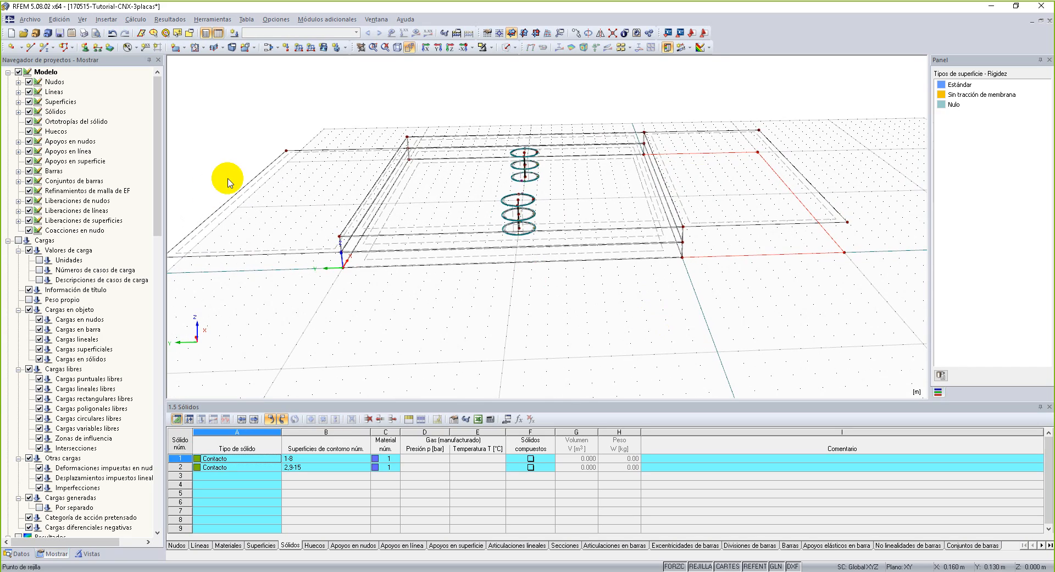
Examine the copied extension from the side and remove the incomplete copy at the bottom plate.
ctrl+middle_drag(566, 311, 461, 305)
right_click(461, 305)
ctrl+middle_drag(806, 338, 810, 257)
right_click(810, 257)
click(841, 197)
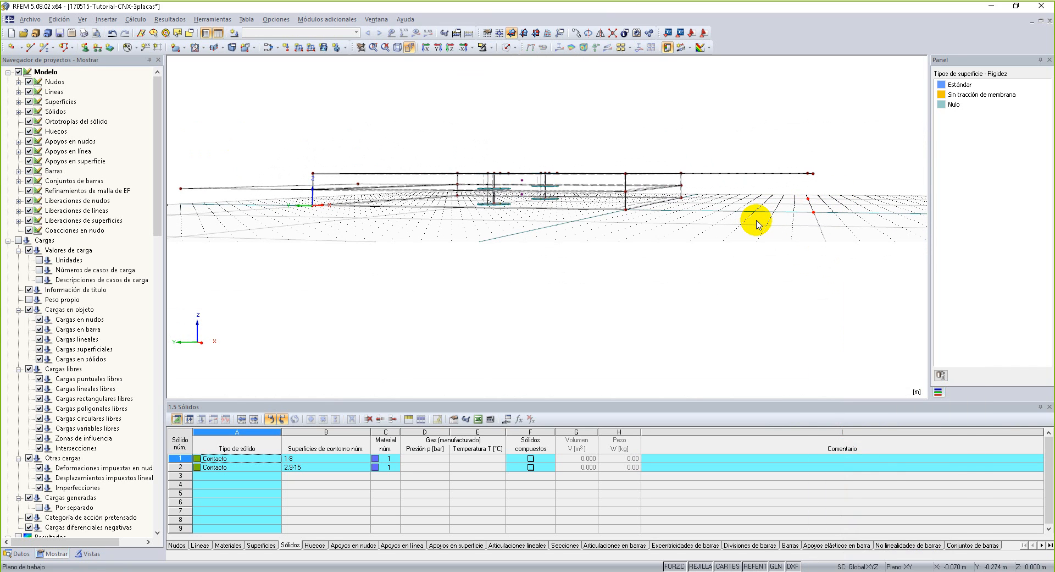
drag(856, 118, 730, 200)
ctrl+middle_drag(730, 203, 778, 356)
right_click(778, 356)
click(718, 262)
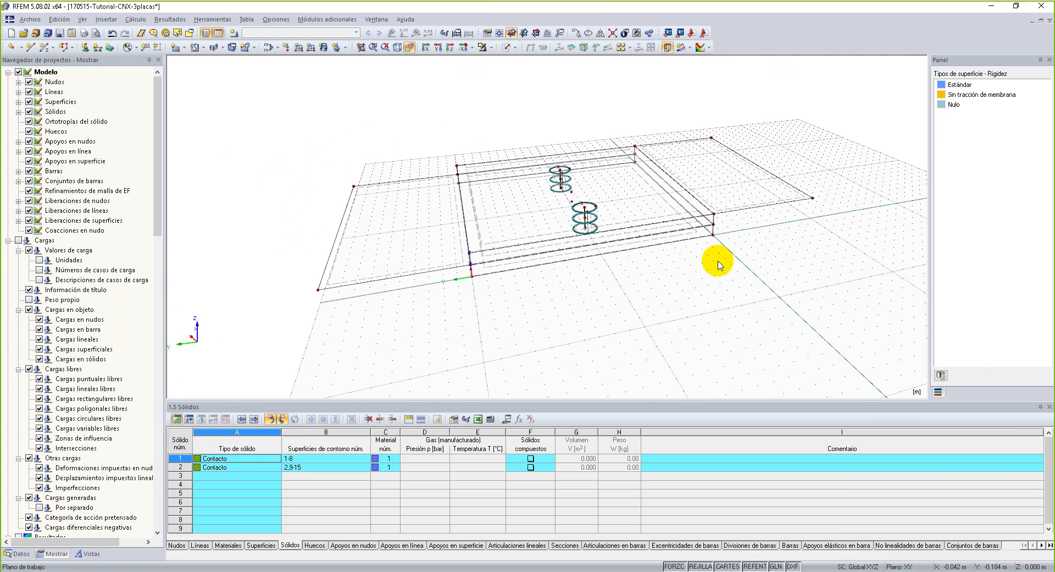
Select the top plate's complete end surface with its boundary lines and copy it down to the bottom plate's end edge.
ctrl+middle_drag(832, 200, 729, 193)
right_click(728, 193)
click(815, 111)
drag(836, 109, 739, 256)
ctrl+middle_drag(723, 320, 750, 211)
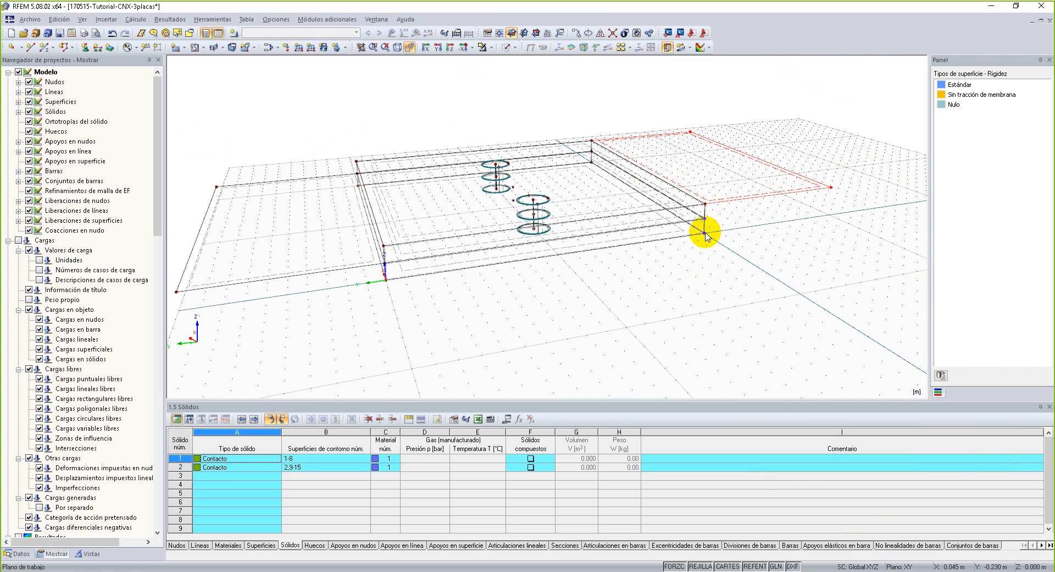
Inspect the three extended plates from several angles in the solid rendering.
click(505, 47)
click(730, 300)
ctrl+middle_drag(735, 304, 687, 309)
right_click(687, 309)
ctrl+middle_drag(586, 339, 563, 289)
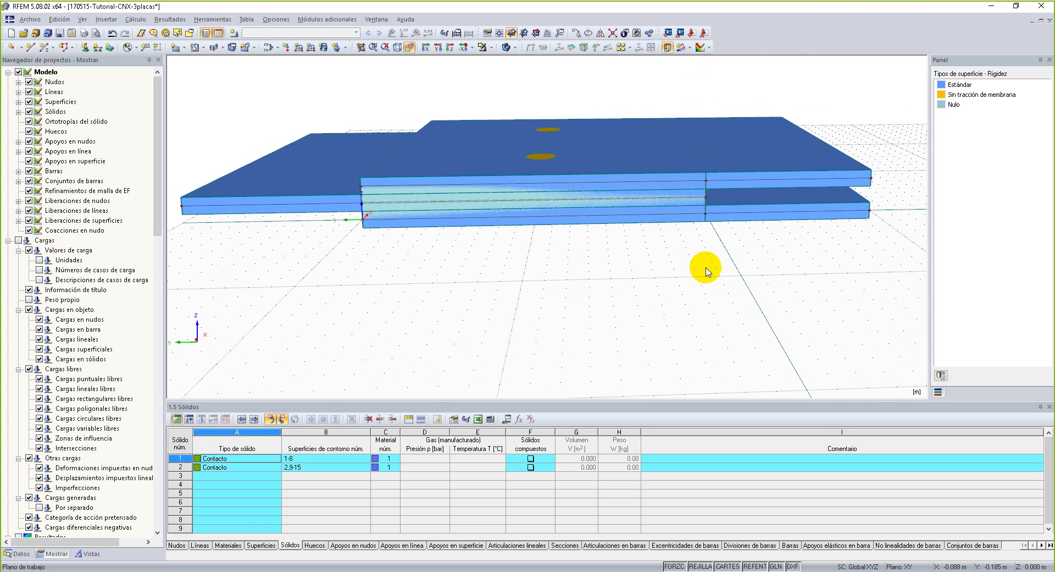
ctrl+middle_drag(262, 183, 459, 325)
right_click(459, 325)
click(351, 100)
middle_drag(363, 106, 420, 95)
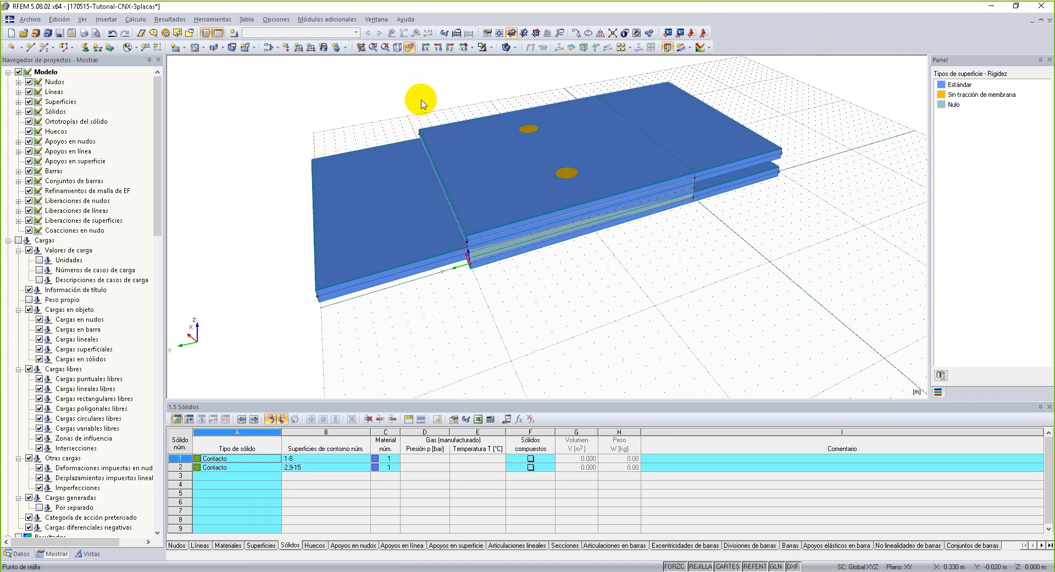
Check the bolts in the transparent rendering, return to wireframe and save the model.
click(506, 47)
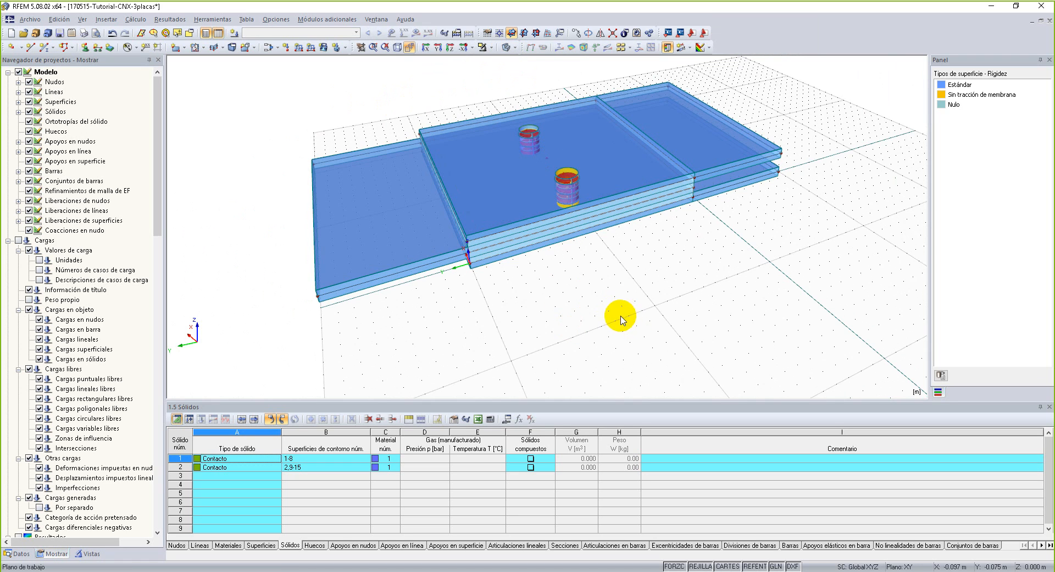
middle_drag(622, 320, 675, 353)
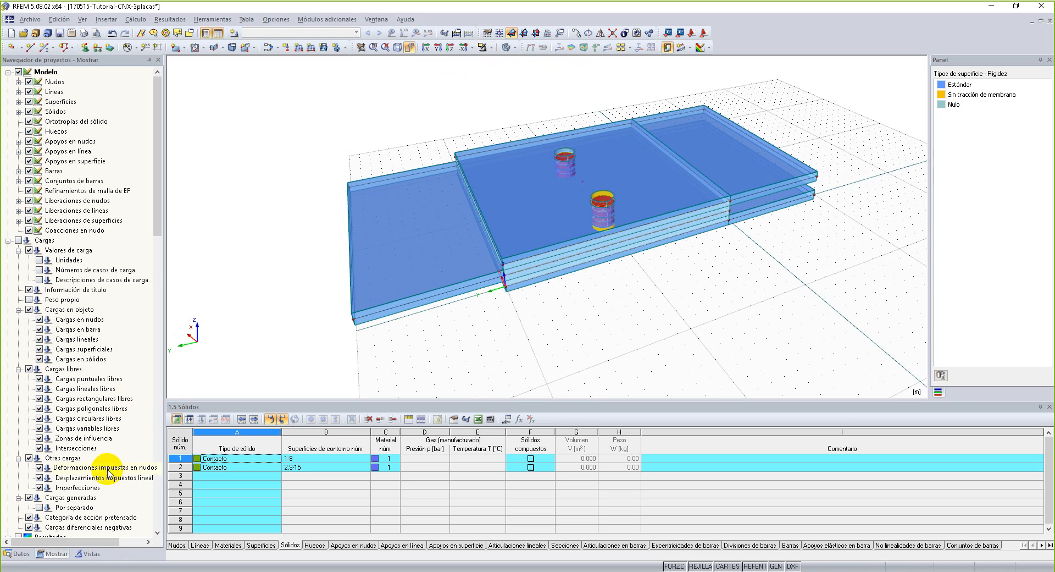
click(506, 47)
click(506, 47)
click(506, 47)
click(507, 47)
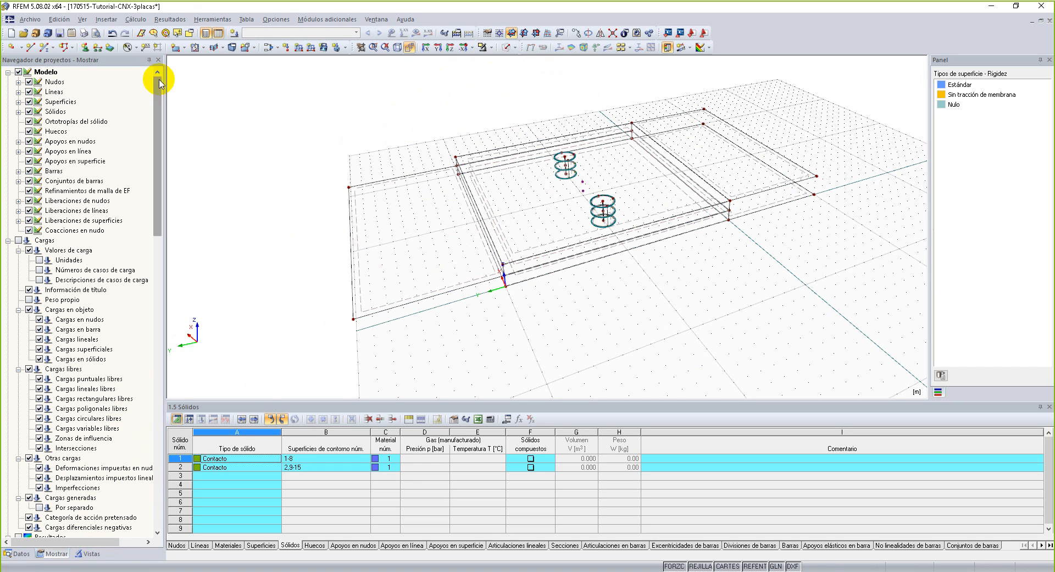
click(60, 33)
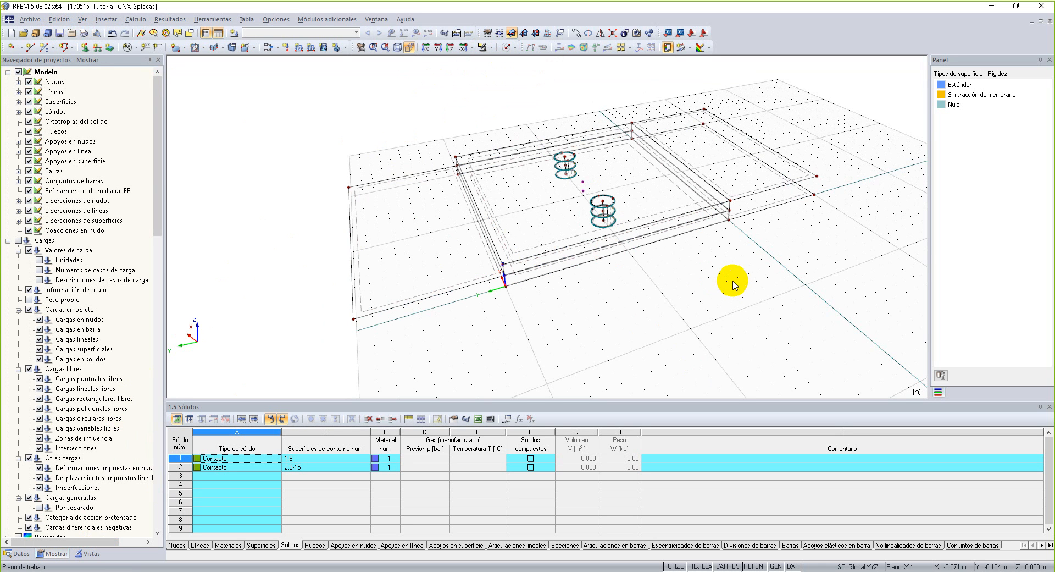
Assign Global Articulado fijo line supports to the outer end edges of the top and bottom plate extensions.
ctrl+middle_drag(325, 115, 277, 99)
right_click(276, 99)
click(256, 86)
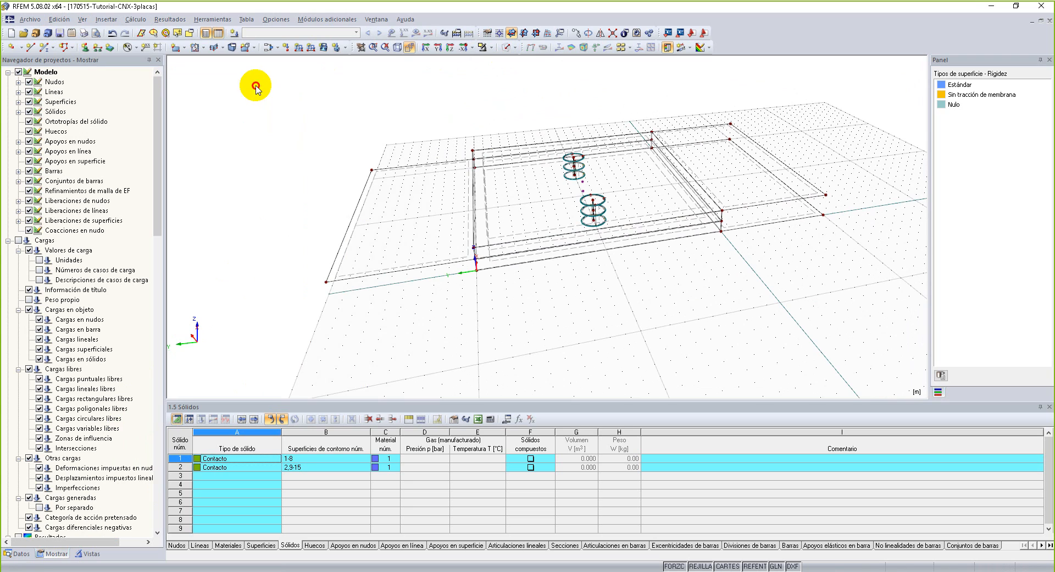
click(98, 49)
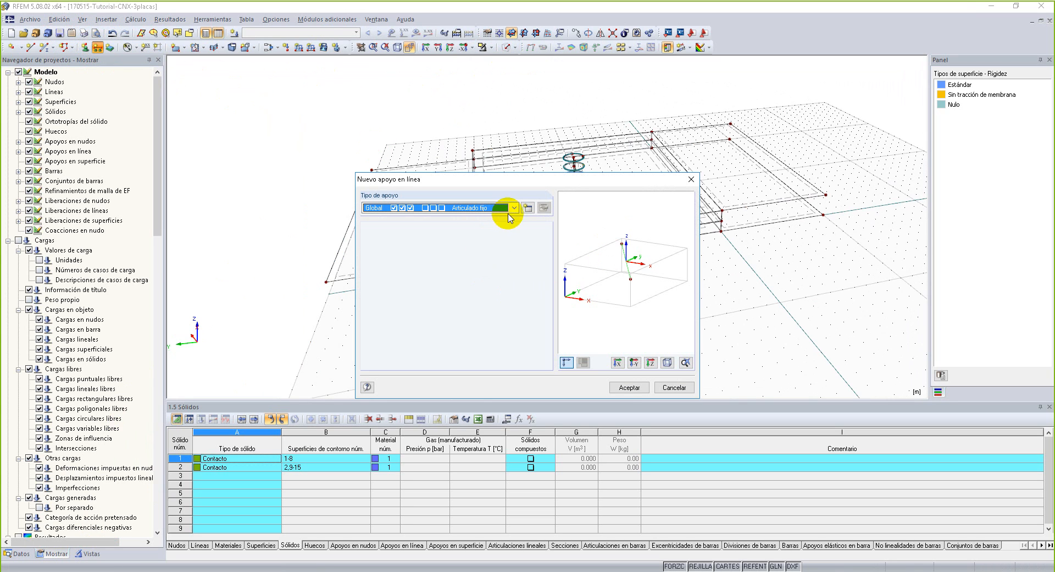
click(625, 388)
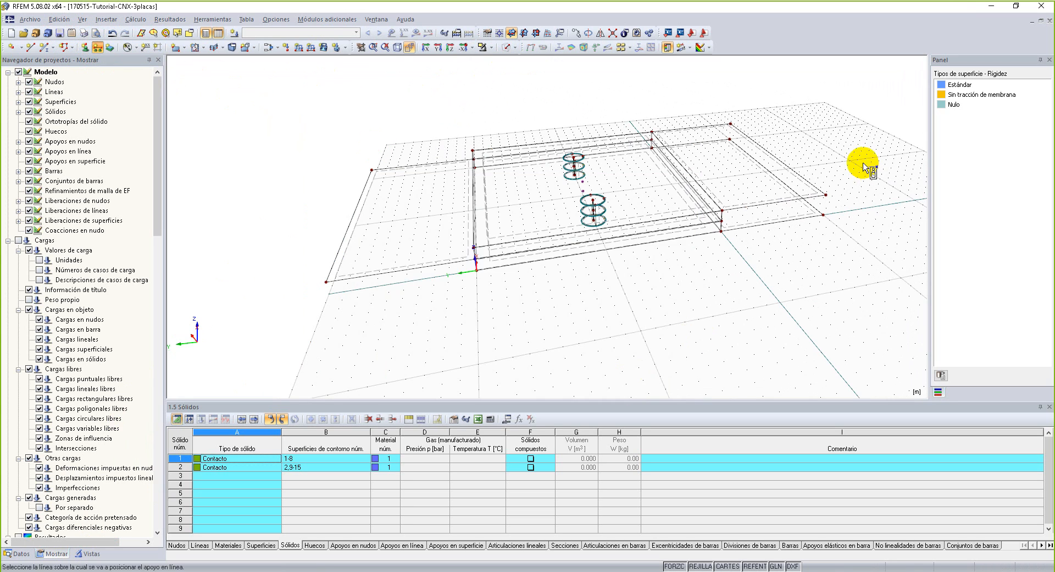
click(790, 184)
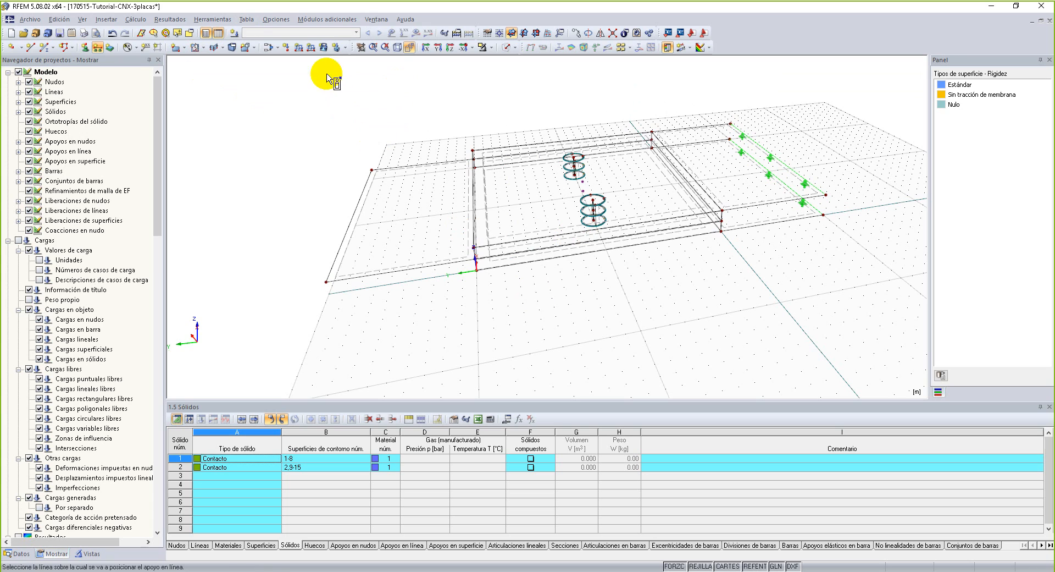
Create load case CC1 "Carga P" in the Muerta category with self-weight deactivated.
click(279, 49)
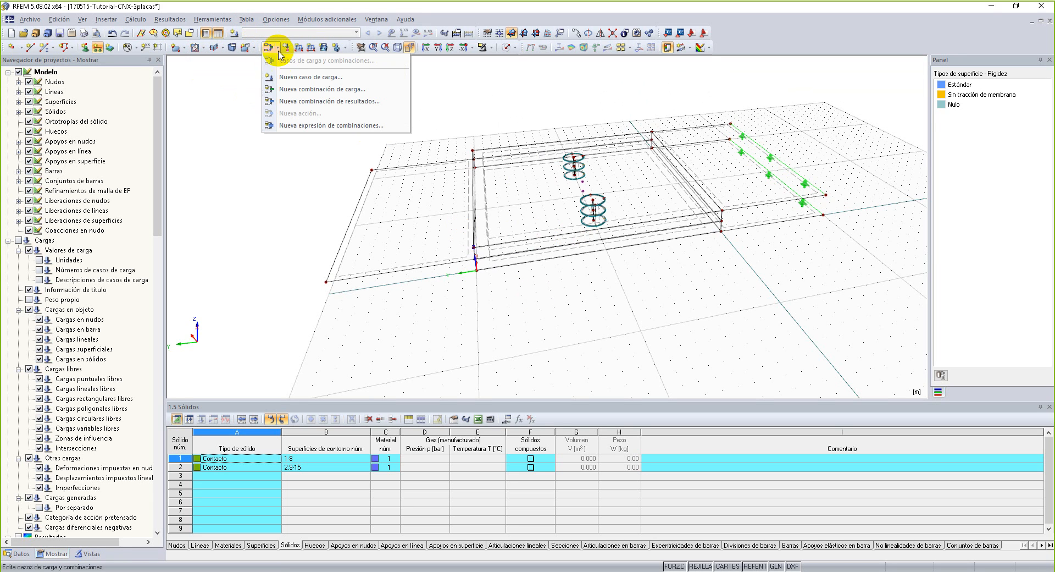
click(288, 78)
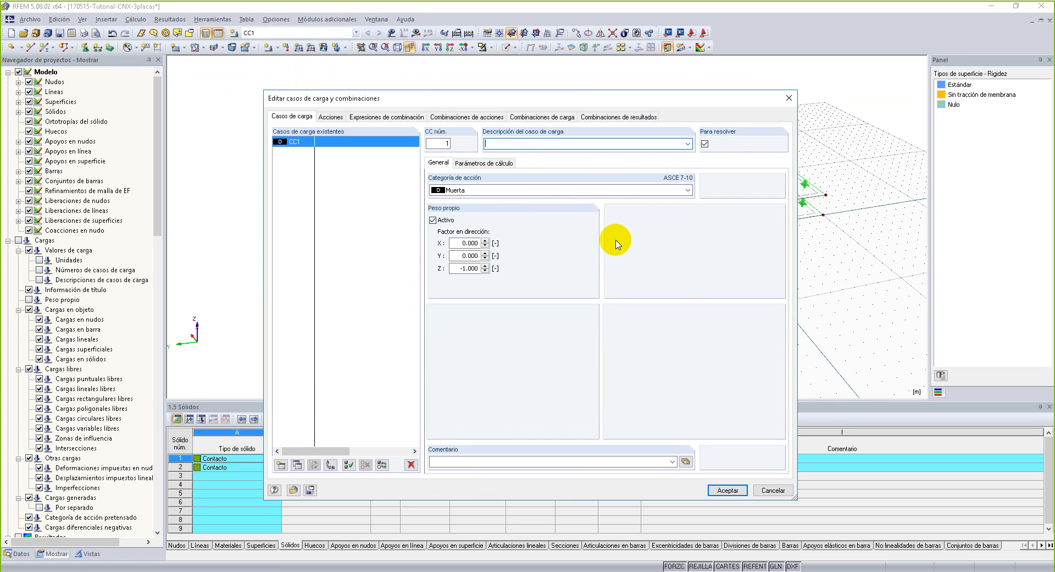
click(497, 190)
click(503, 201)
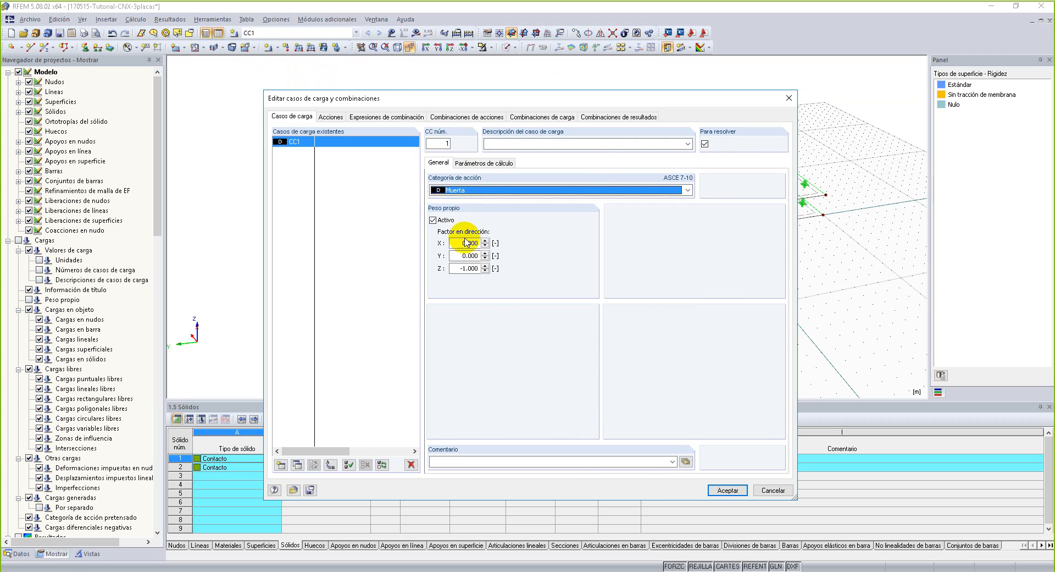
click(434, 220)
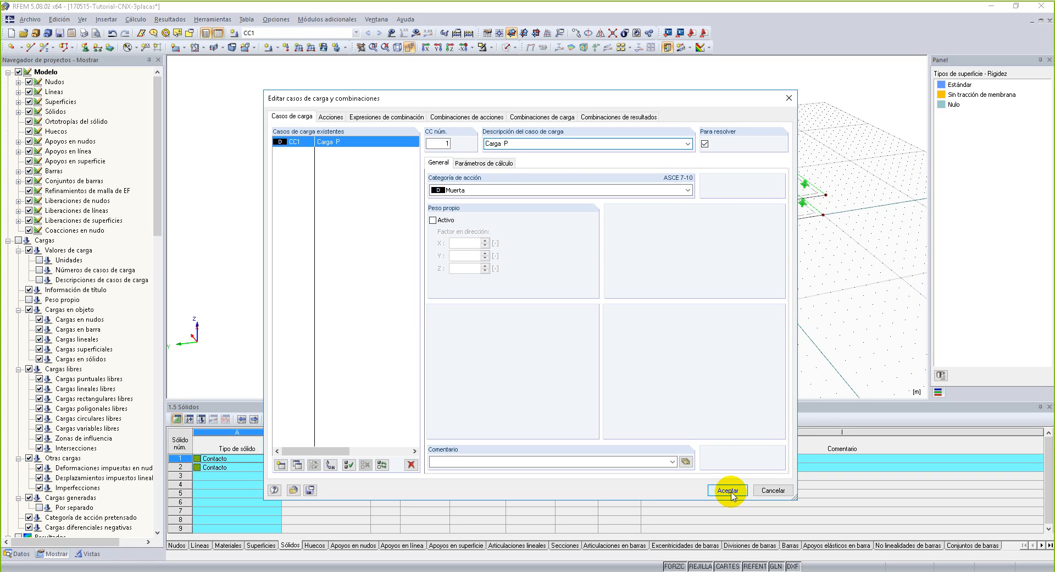
click(729, 490)
scroll(636, 190, down, 4)
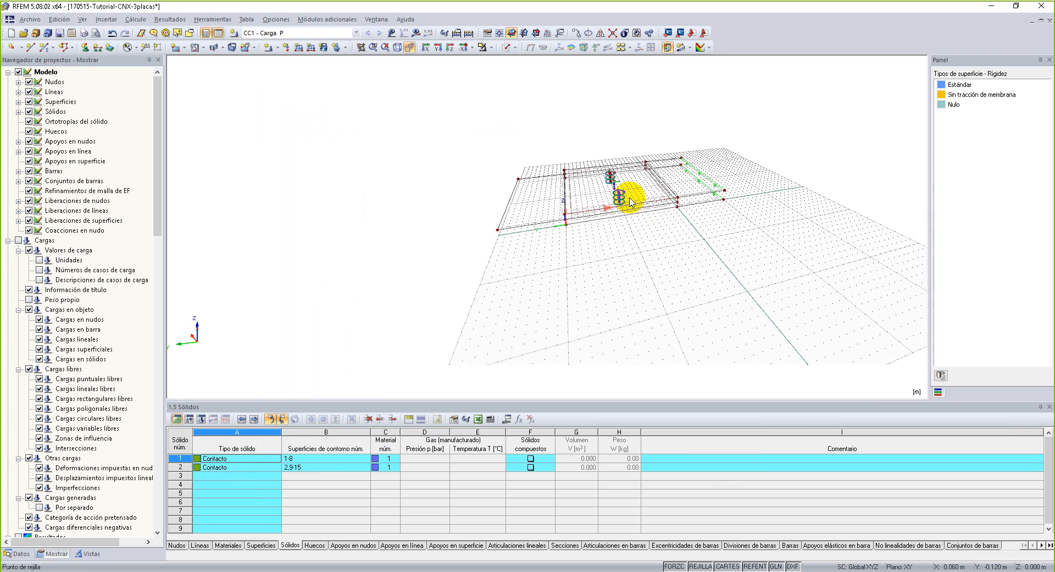
scroll(555, 177, up, 2)
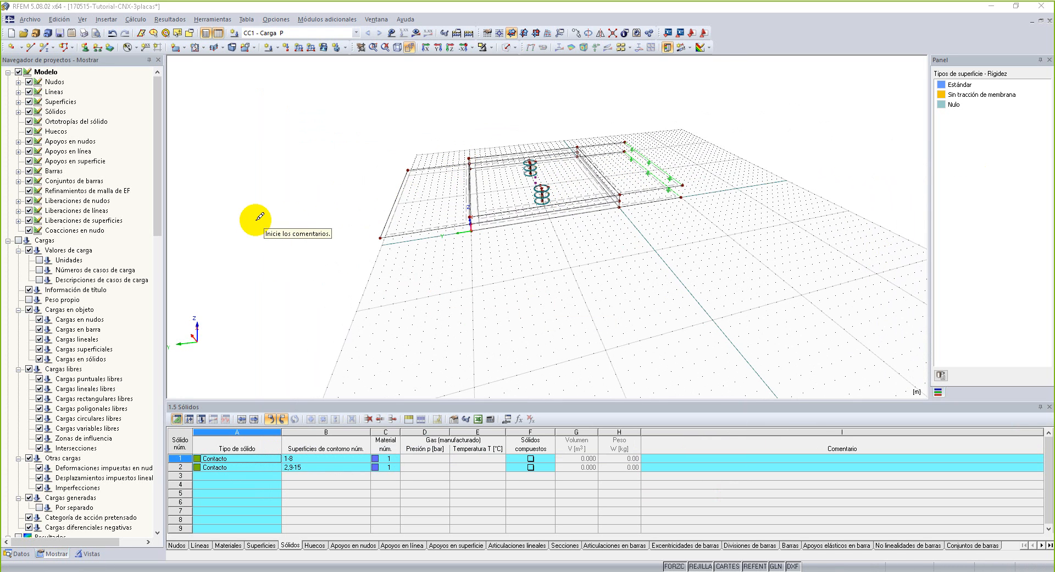
mouse_move(279, 136)
mouse_down()
mouse_move(278, 189)
mouse_move(282, 165)
mouse_move(296, 194)
mouse_up()
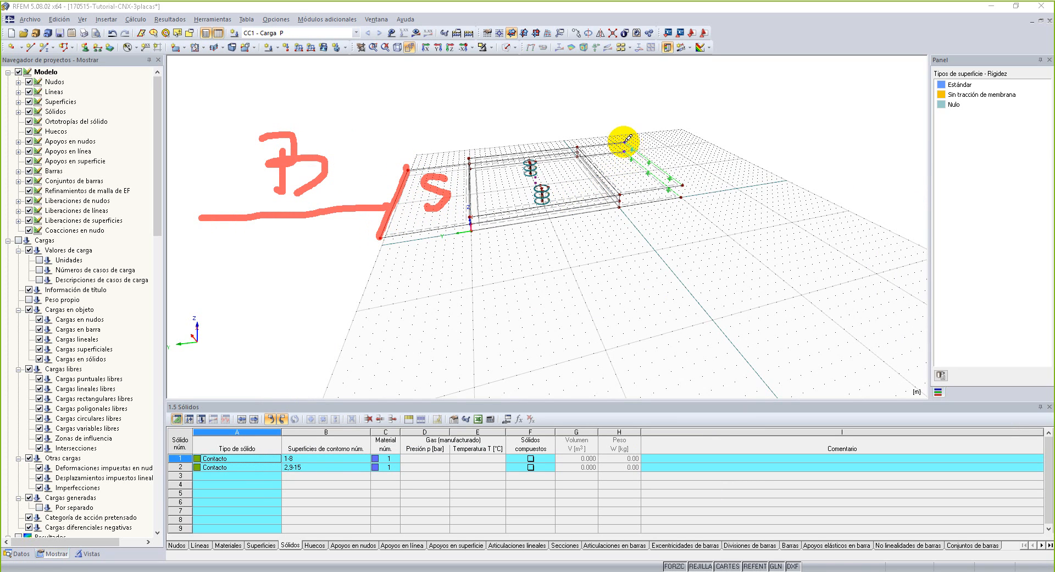
mouse_move(388, 98)
mouse_down()
mouse_move(565, 66)
mouse_move(507, 365)
mouse_move(621, 68)
mouse_up()
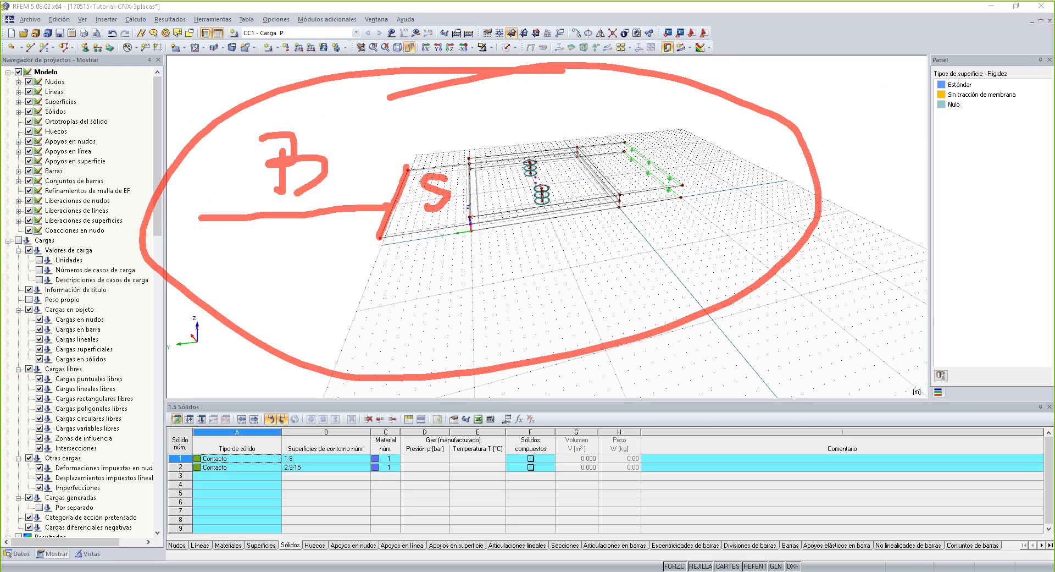
key(Escape)
ctrl+middle_drag(577, 341, 734, 328)
middle_drag(640, 349, 597, 348)
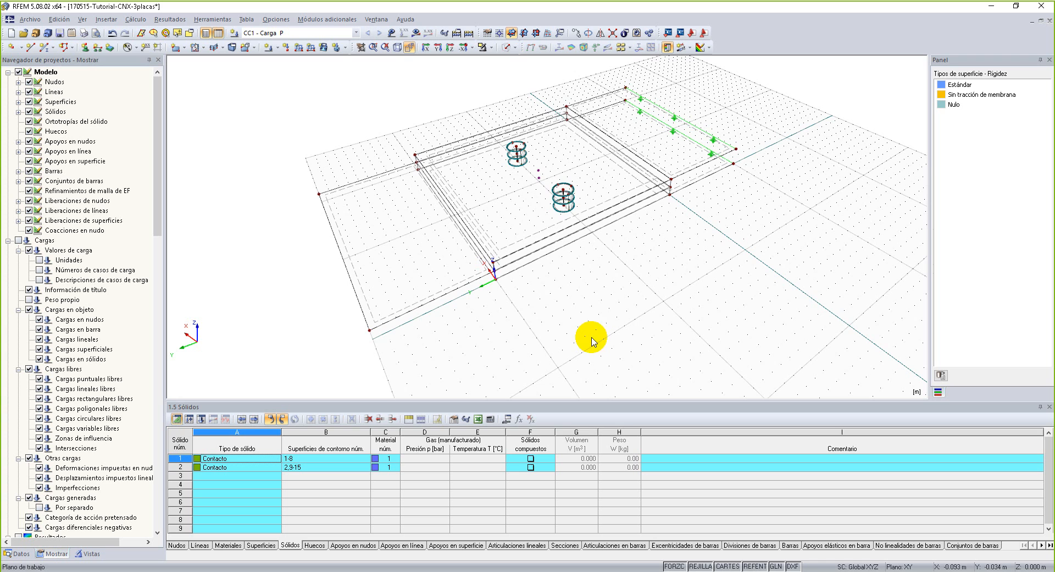
middle_drag(556, 294, 568, 269)
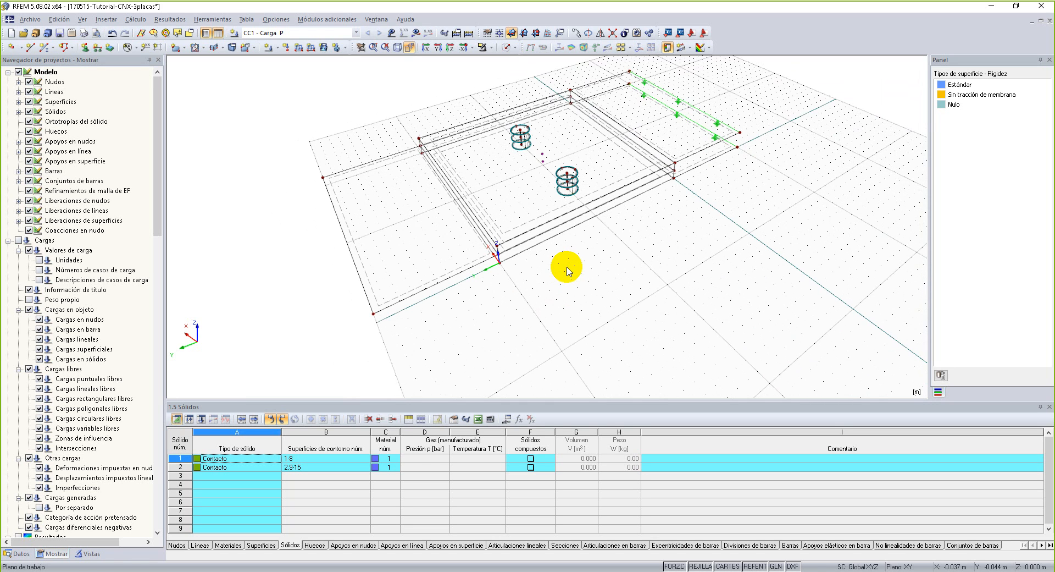
ctrl+middle_drag(568, 262, 618, 319)
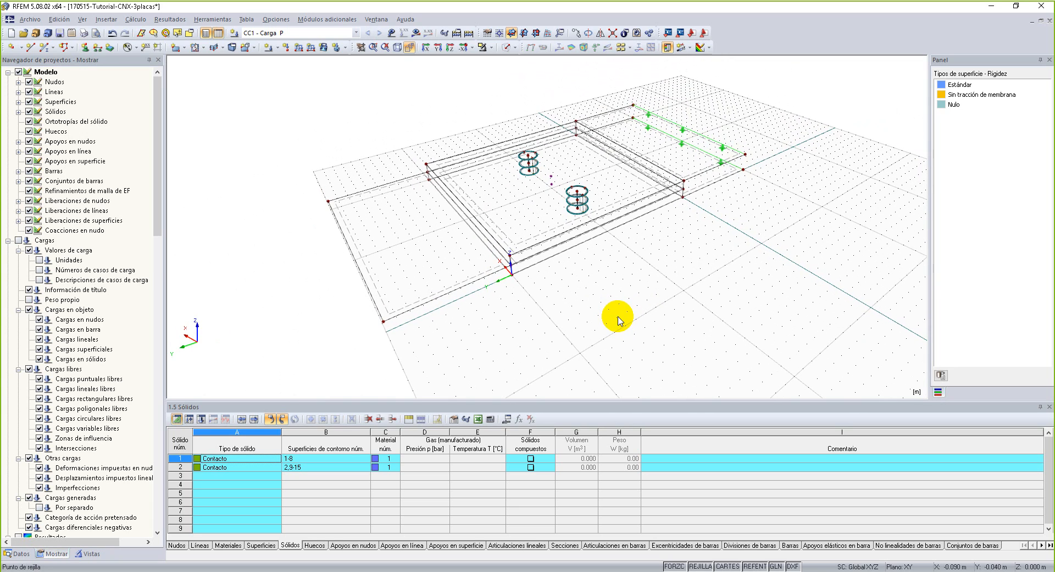
ctrl+middle_drag(615, 330, 619, 274)
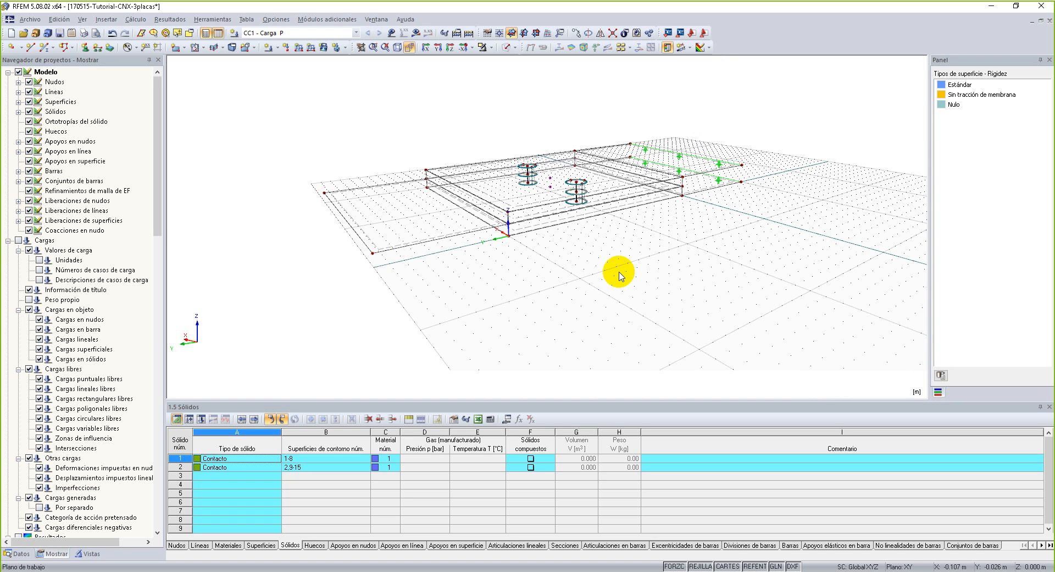
ctrl+middle_drag(657, 288, 531, 322)
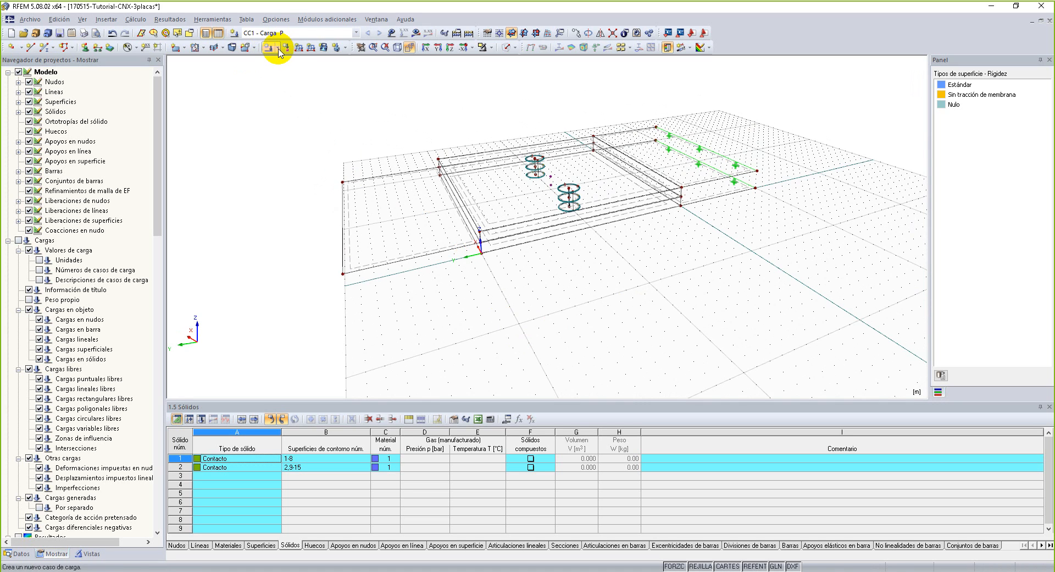
click(312, 48)
drag(472, 112, 641, 67)
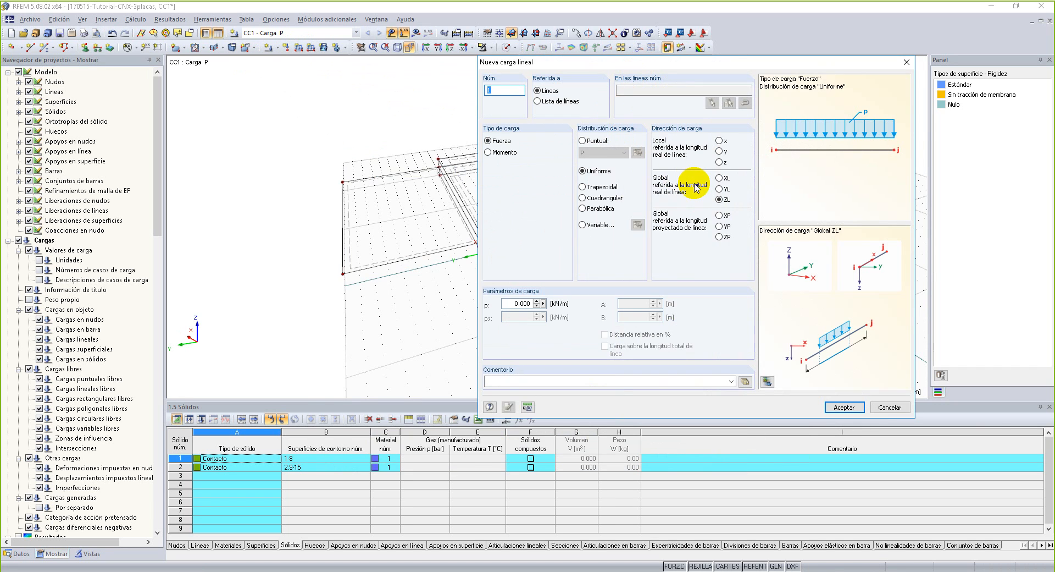
click(906, 57)
Show the lines' local axes, check the orientation at the middle plate extension's free end edge, and hide the axes again.
ctrl+middle_drag(294, 196, 353, 243)
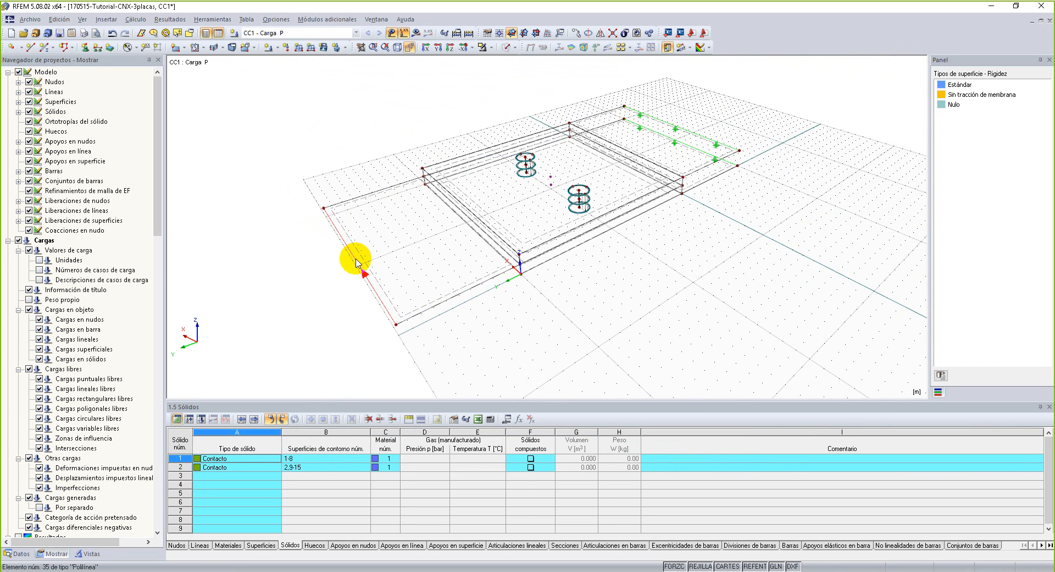
right_click(356, 260)
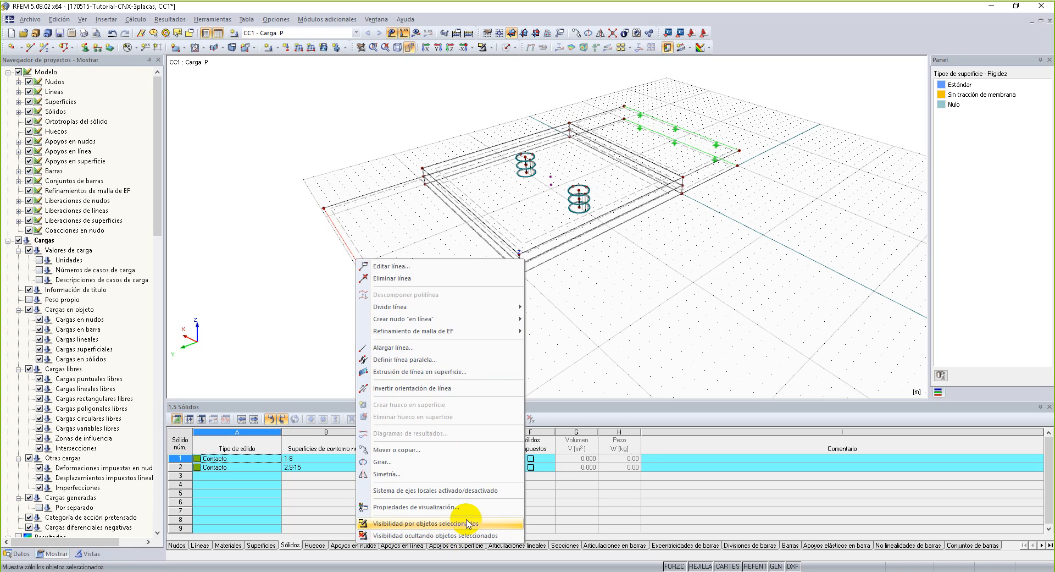
click(467, 495)
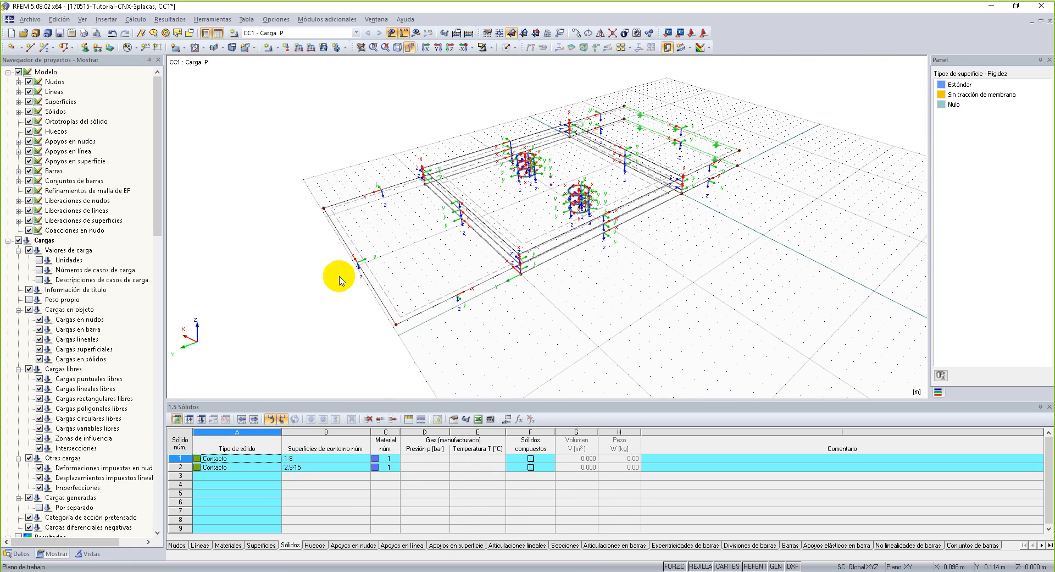
scroll(343, 279, up, 3)
scroll(365, 252, down, 3)
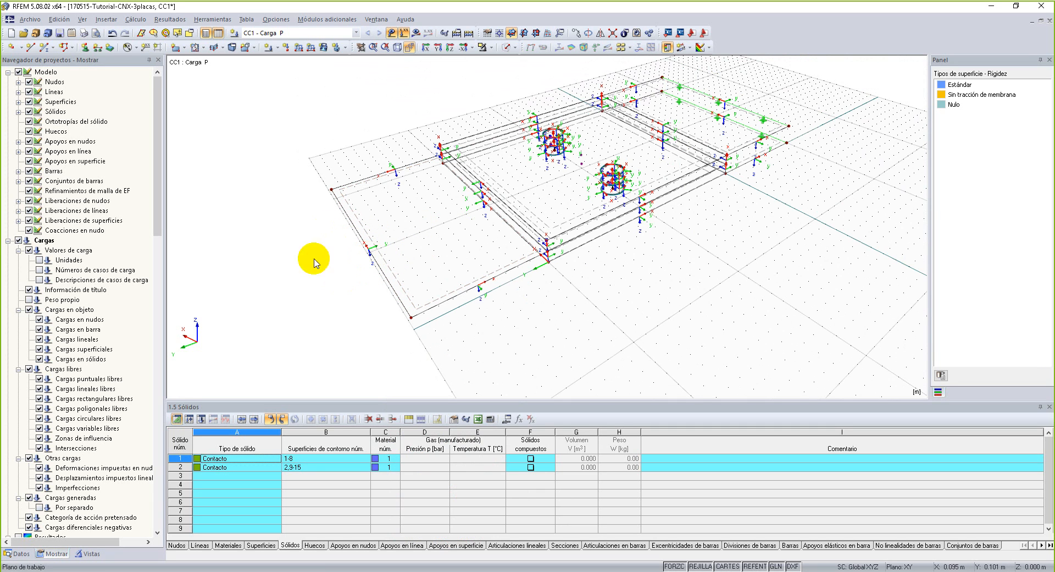
ctrl+middle_drag(266, 294, 473, 264)
scroll(390, 278, up, 5)
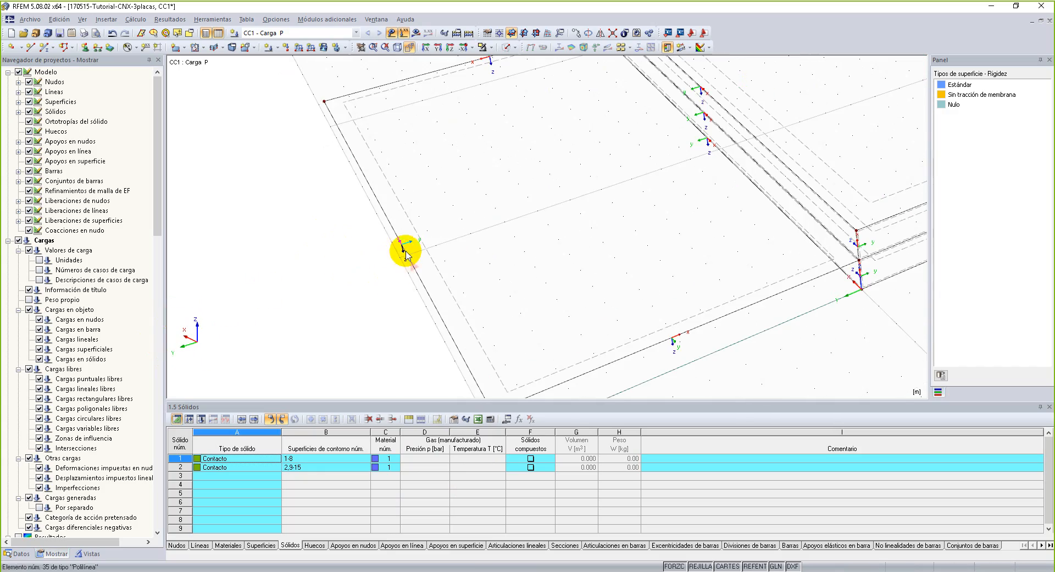
scroll(406, 253, down, 3)
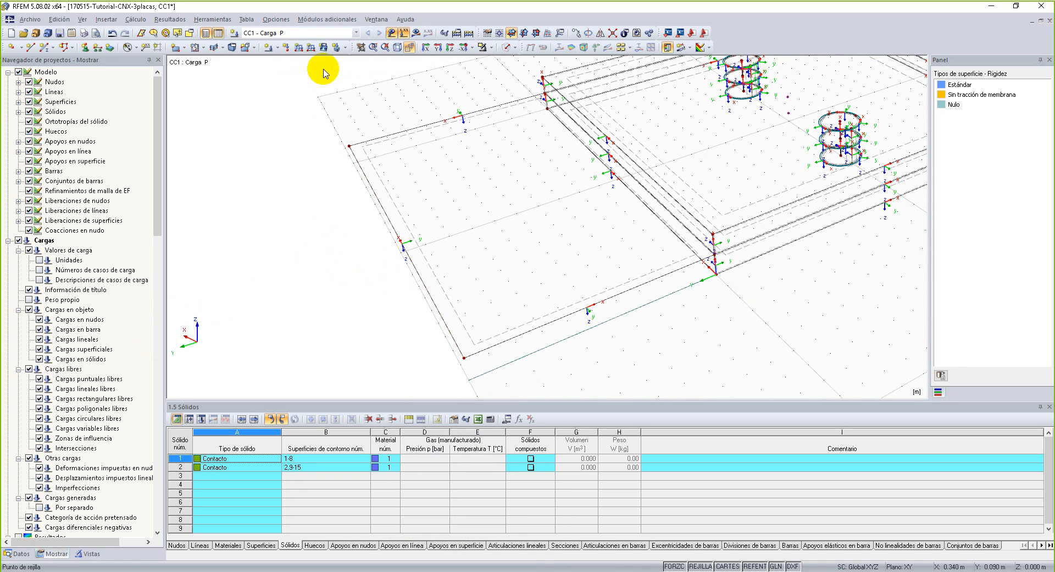
right_click(380, 202)
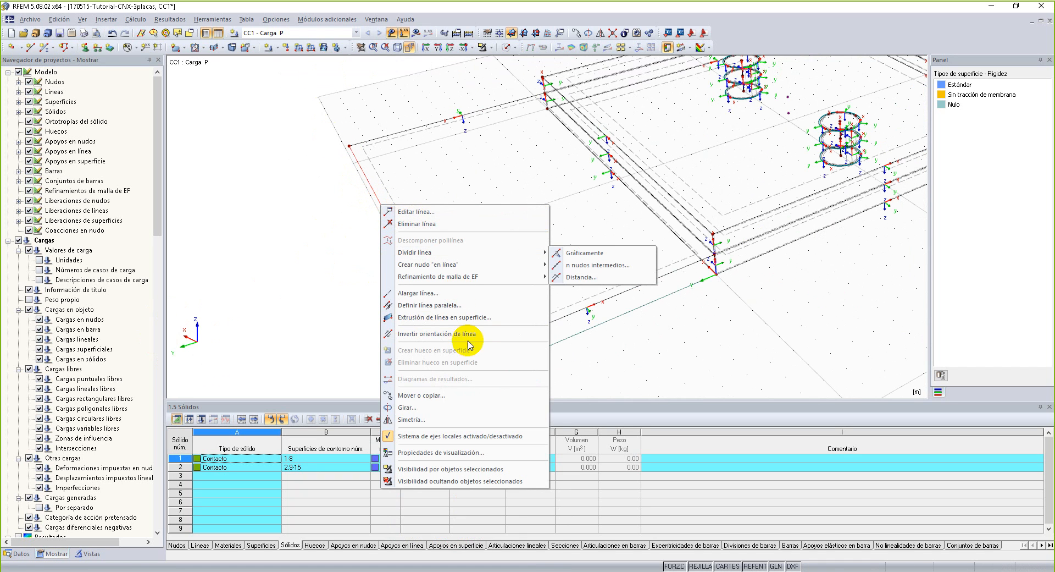
click(479, 437)
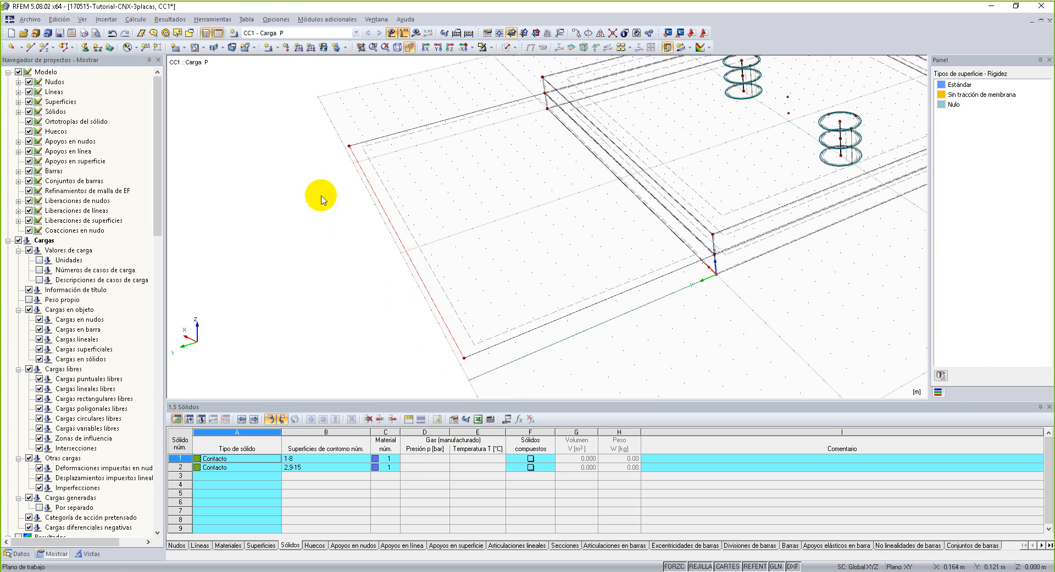
Apply a uniform line load of -500 kN/m in global YL direction to the free end edge of the middle plate extension.
click(310, 47)
drag(525, 109, 687, 44)
click(713, 174)
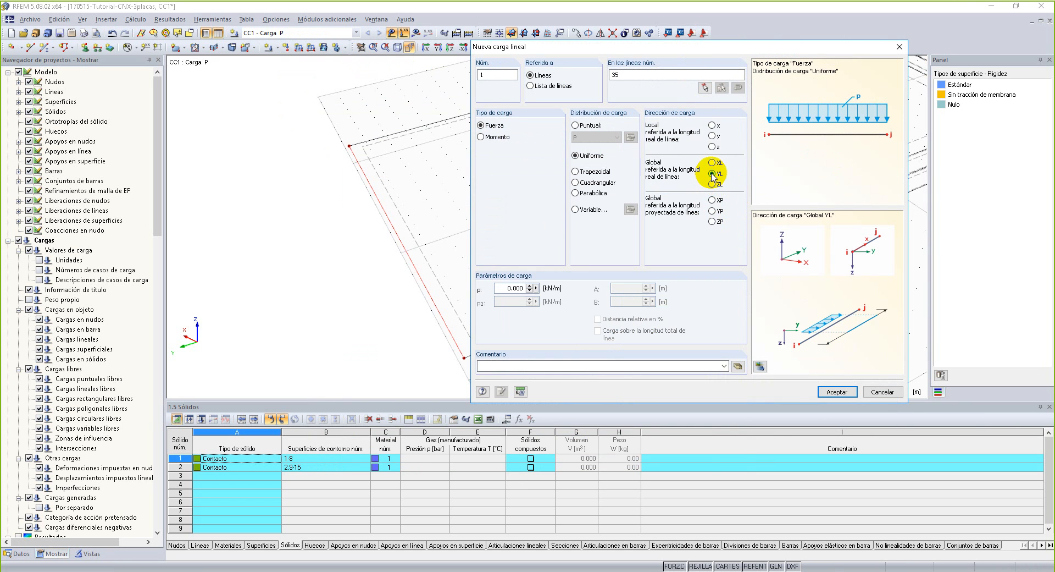
click(504, 288)
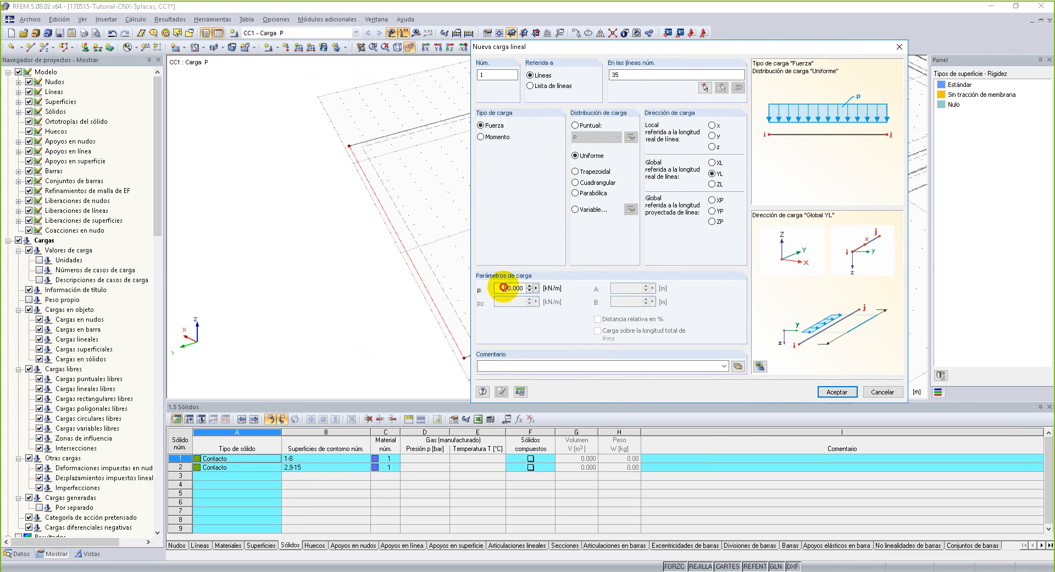
text(-56)
key(BackSpace)
text(00)
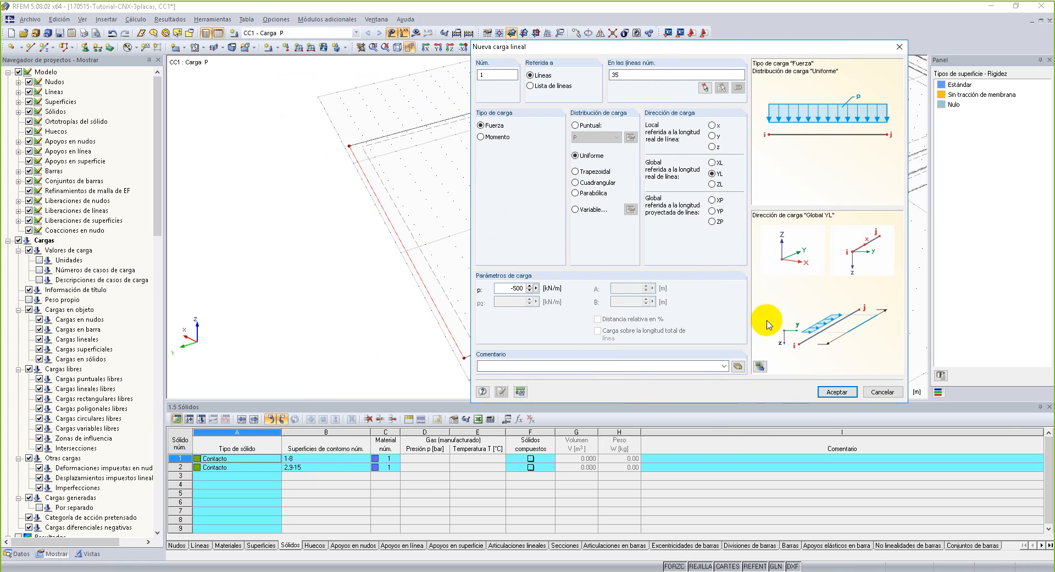
click(836, 391)
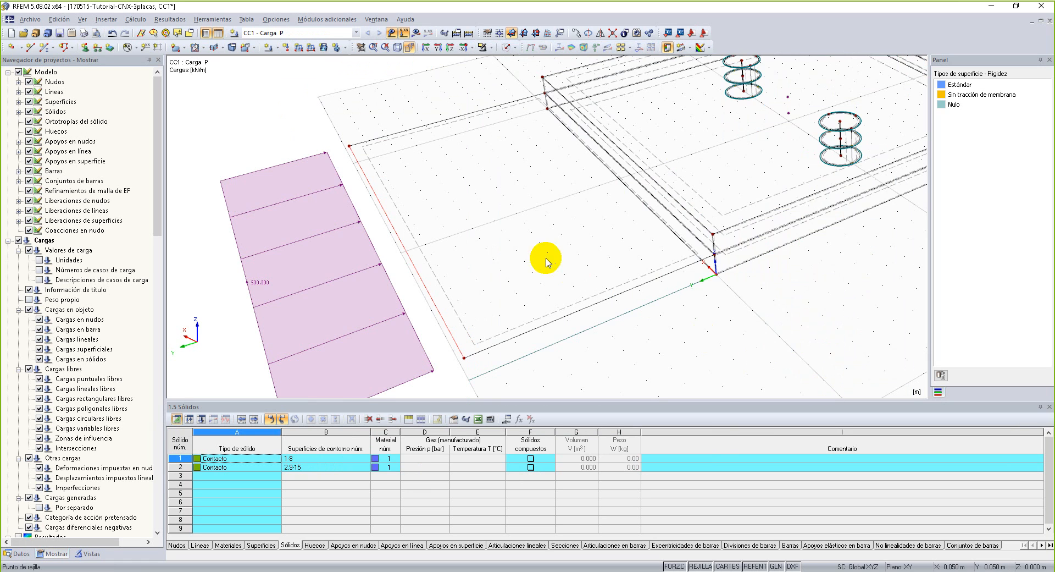
Change the direction of the line load on the middle plate extension's end edge to local y.
right_click(449, 268)
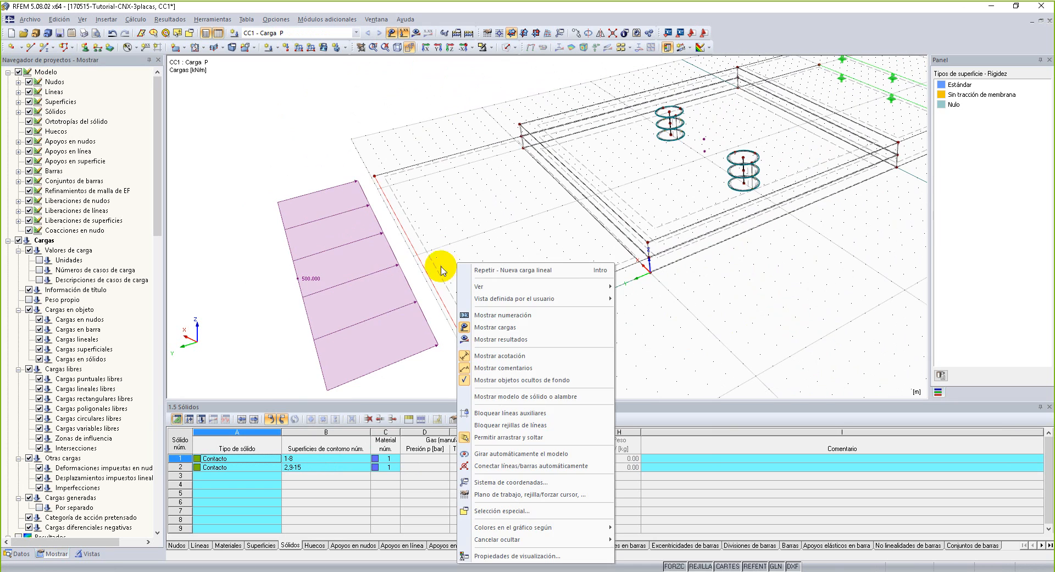
click(405, 287)
double_click(413, 295)
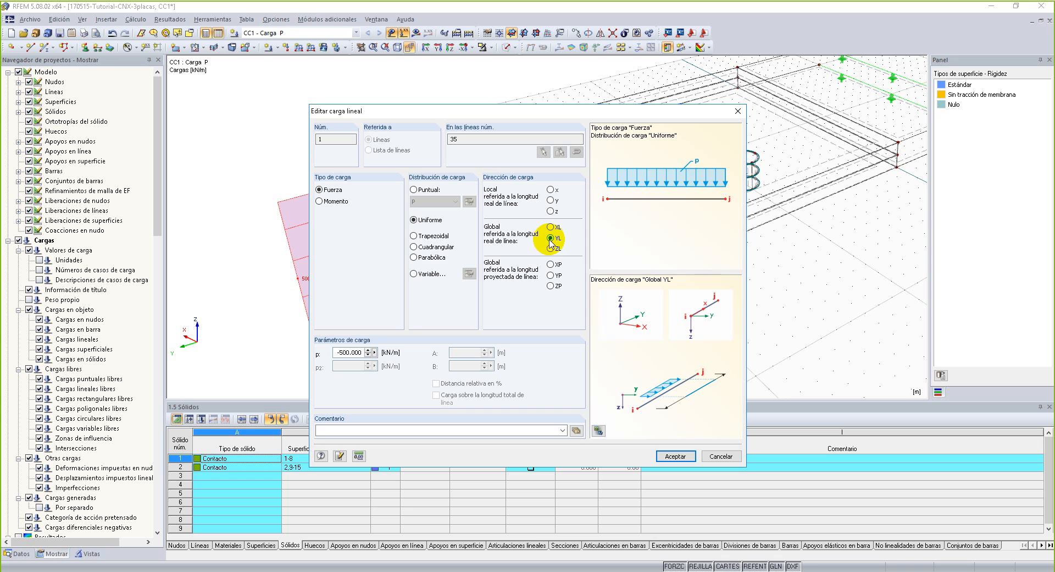
click(551, 200)
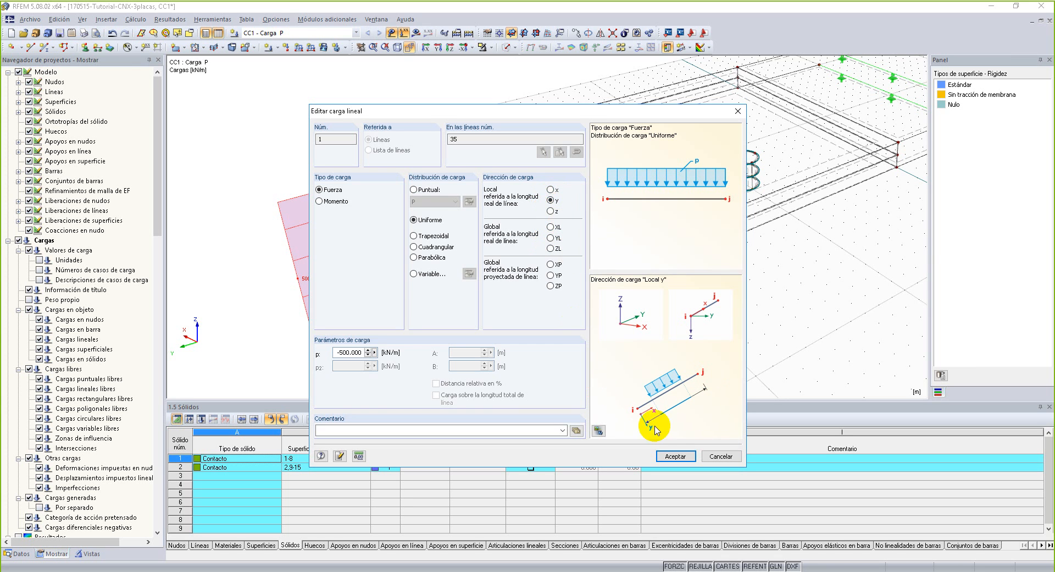
click(676, 455)
scroll(599, 328, up, 2)
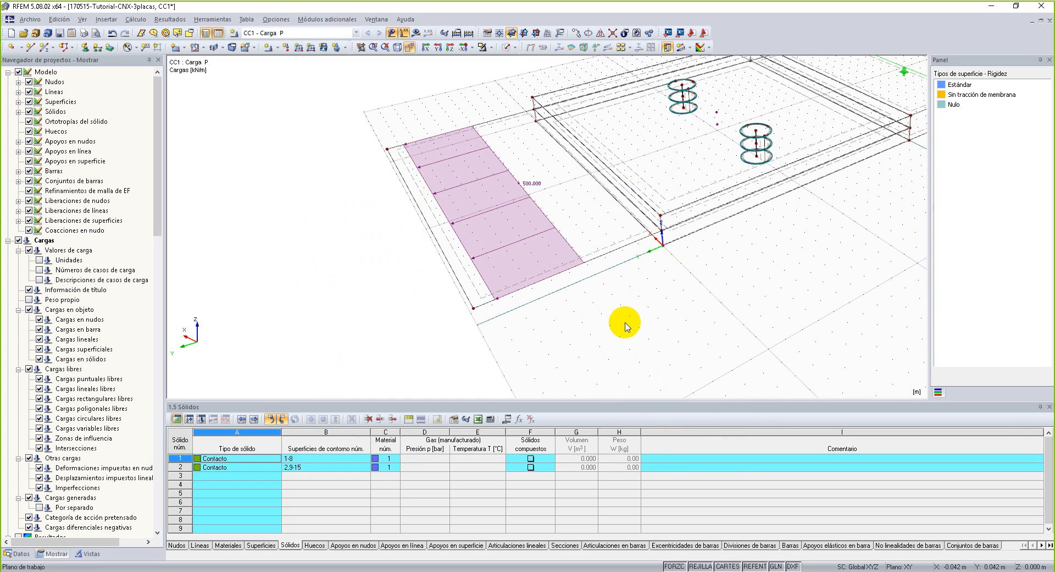
scroll(627, 328, down, 4)
ctrl+middle_drag(609, 300, 550, 278)
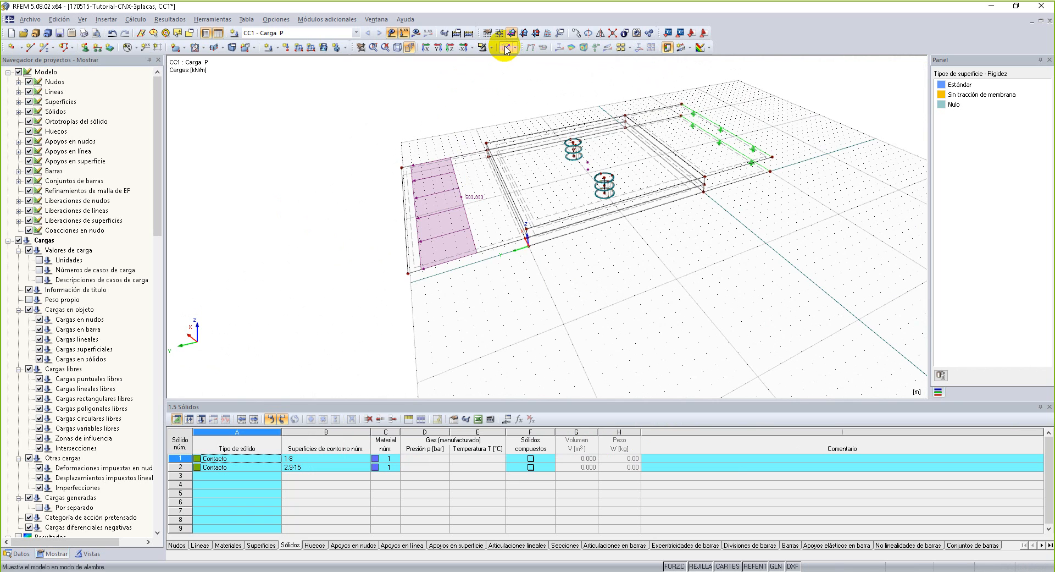
Set contact solid 2 to Fallo bajo tracción perpendicular to the surfaces and Fricción rígida with μ 0.3 parallel to them.
middle_drag(676, 282, 638, 303)
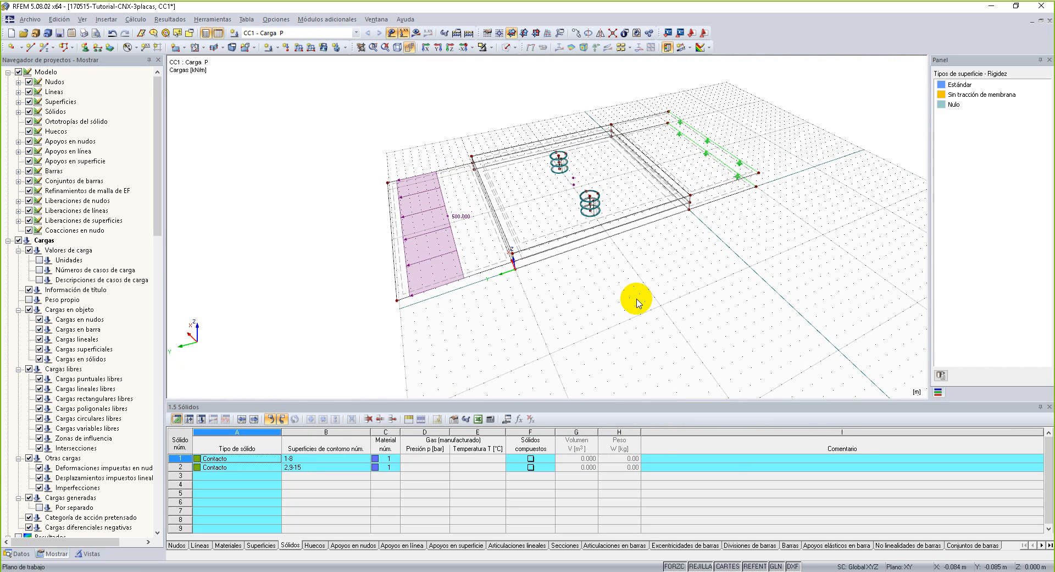
double_click(573, 178)
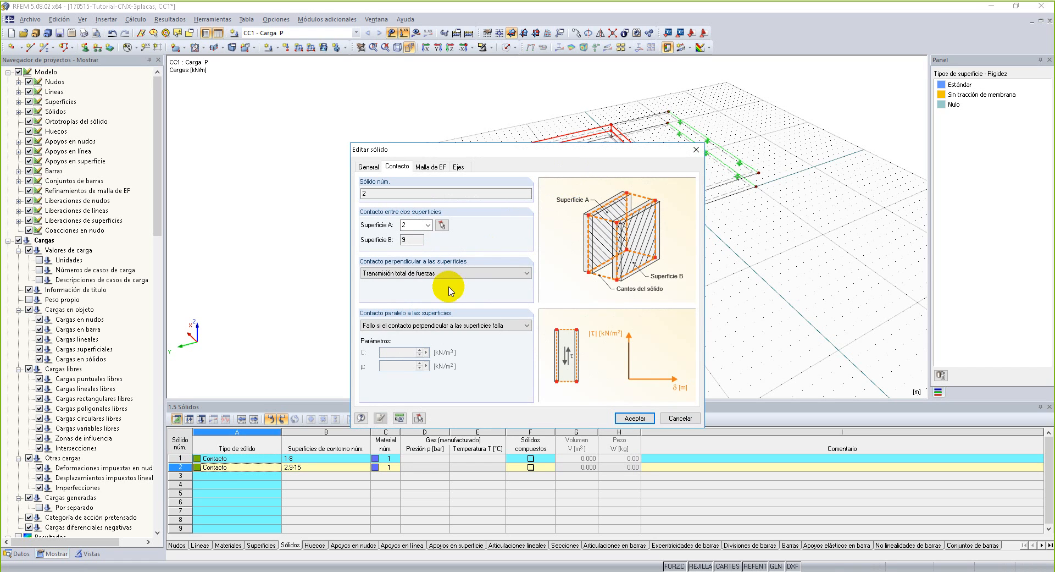
click(522, 274)
click(520, 298)
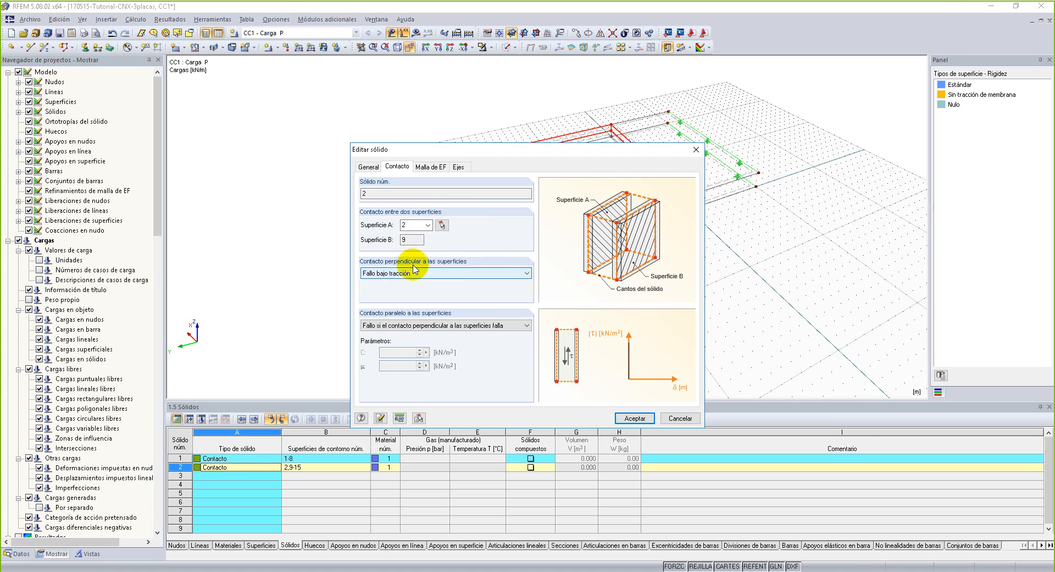
click(454, 325)
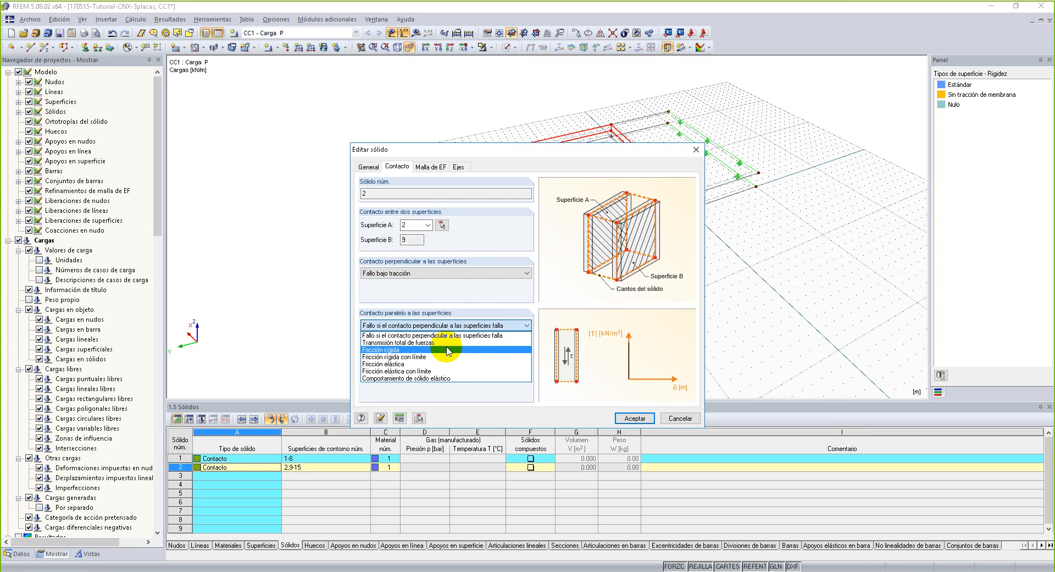
click(443, 415)
text(0.3)
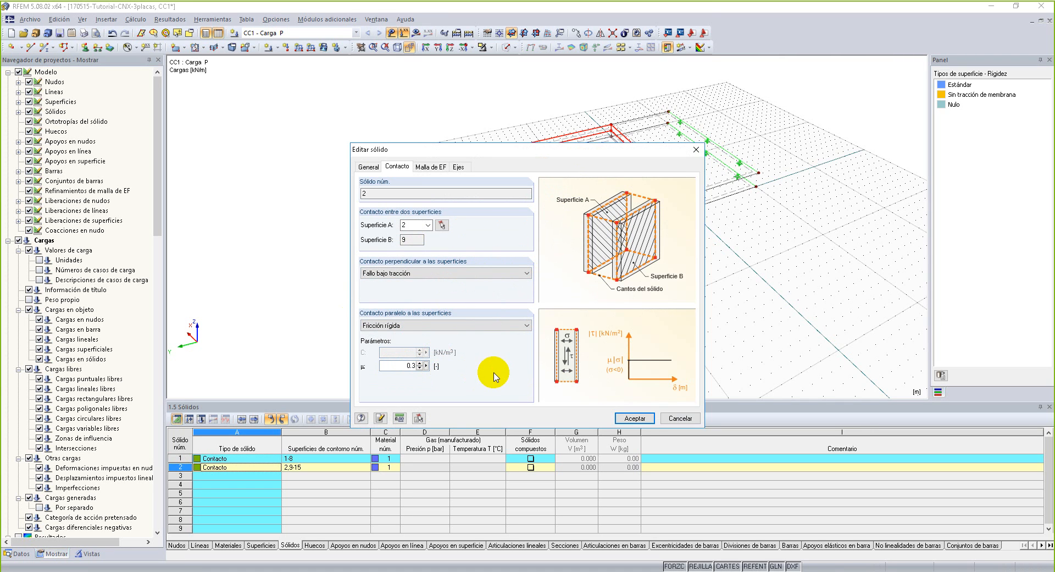
click(635, 418)
click(584, 300)
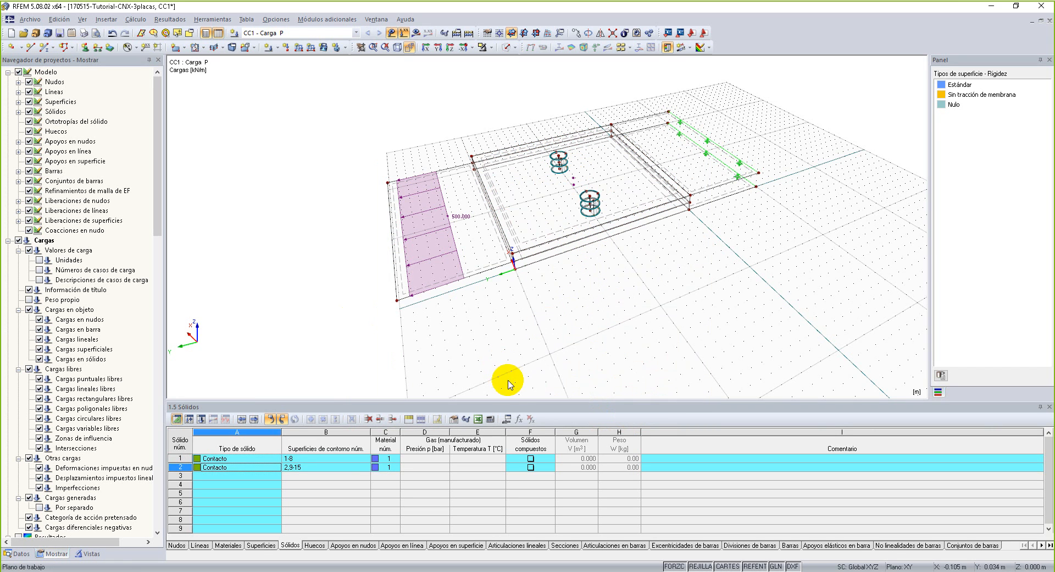
Enlarge the data table area and review the geometry and stiffness types listed in the Superficies table.
drag(504, 401, 502, 357)
ctrl+middle_drag(568, 278, 523, 205)
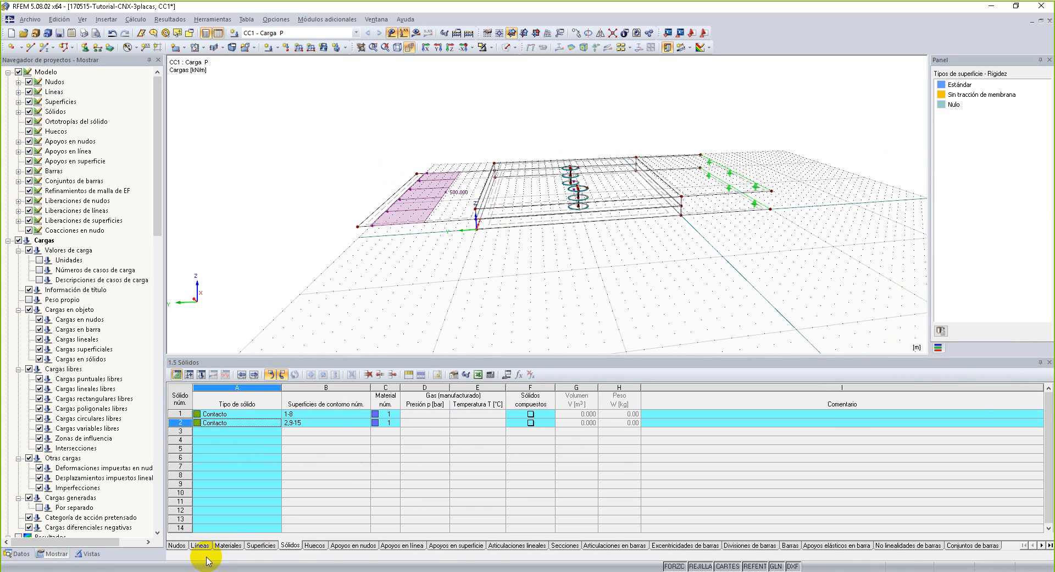
click(259, 545)
drag(390, 356, 389, 304)
middle_drag(546, 253, 488, 221)
scroll(525, 248, up, 2)
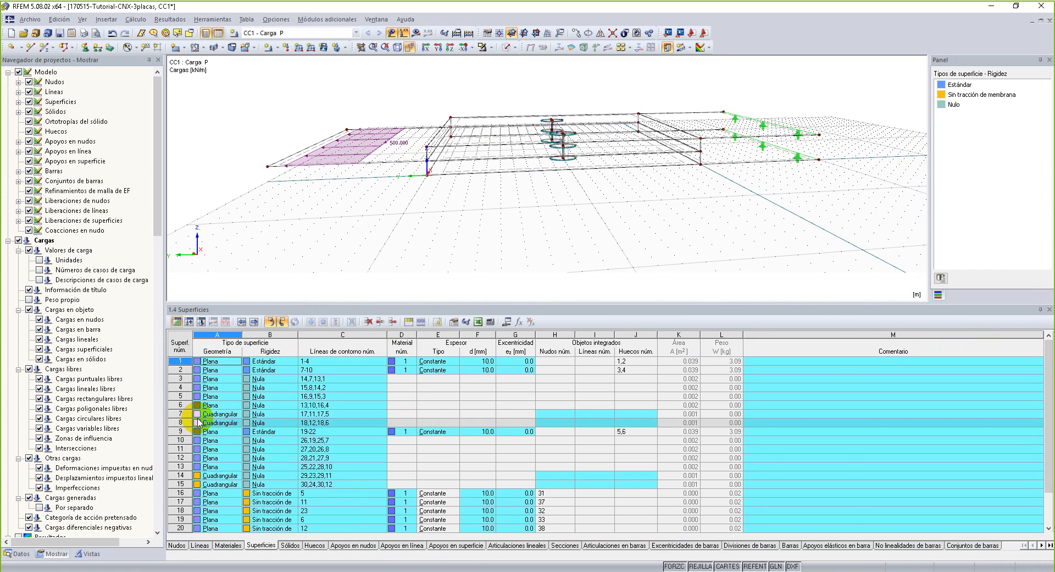
click(276, 363)
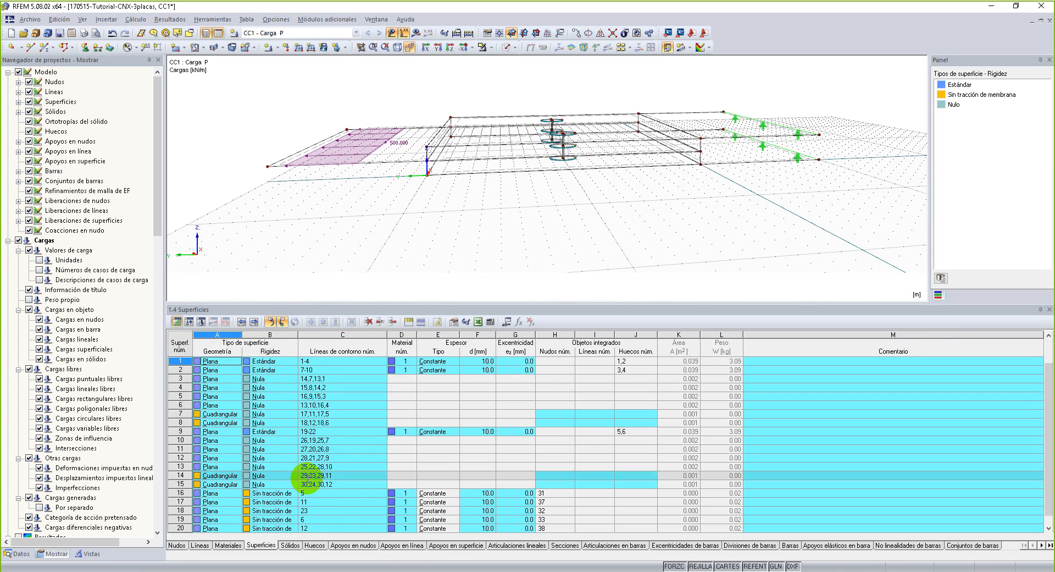
scroll(308, 478, down, 6)
scroll(309, 480, up, 2)
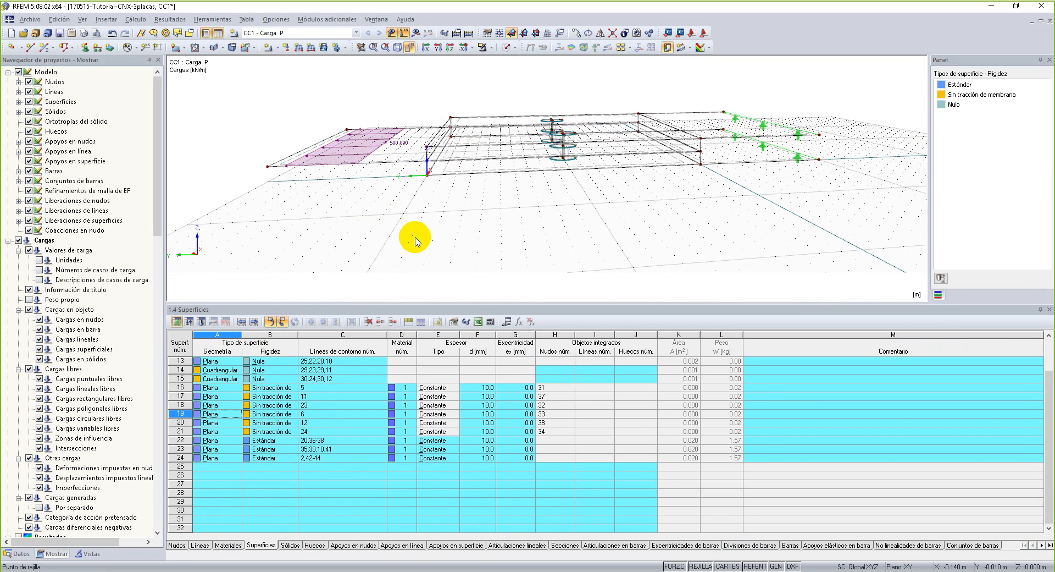
scroll(278, 426, up, 4)
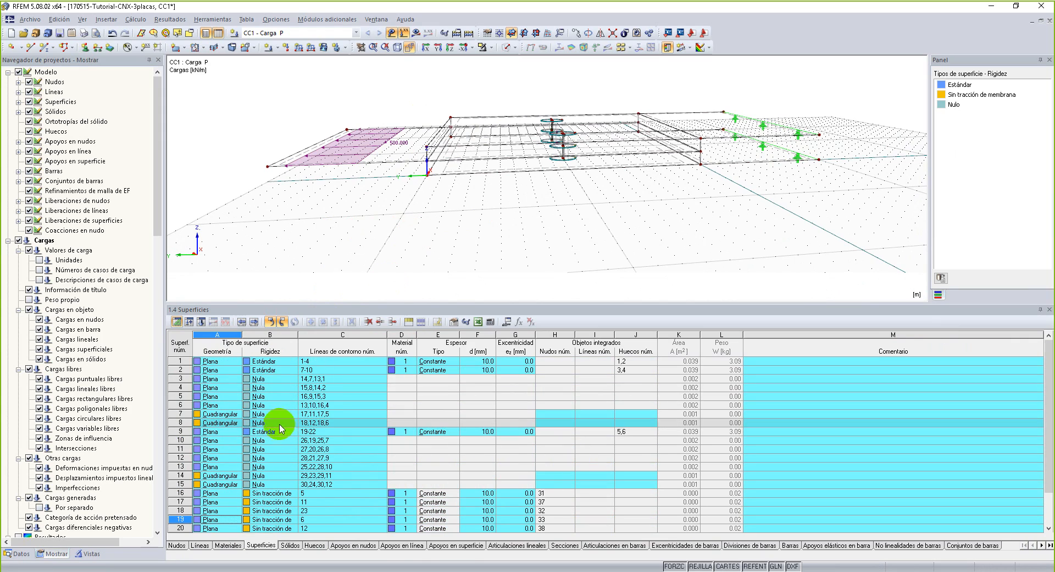
Go through the Nula stiffness surfaces from 3 to 13 in the table to locate each one in the model.
click(273, 384)
ctrl+middle_drag(453, 212, 620, 222)
click(264, 388)
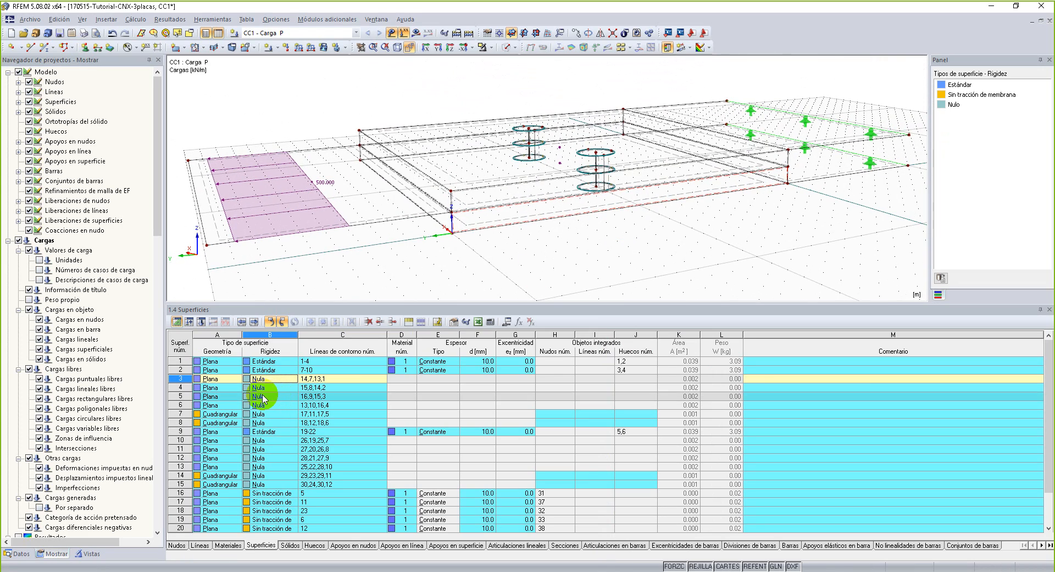
key(Down)
key(Down)
key(Down)
key(Down)
key(Down)
key(Down)
key(Down)
key(Down)
key(Down)
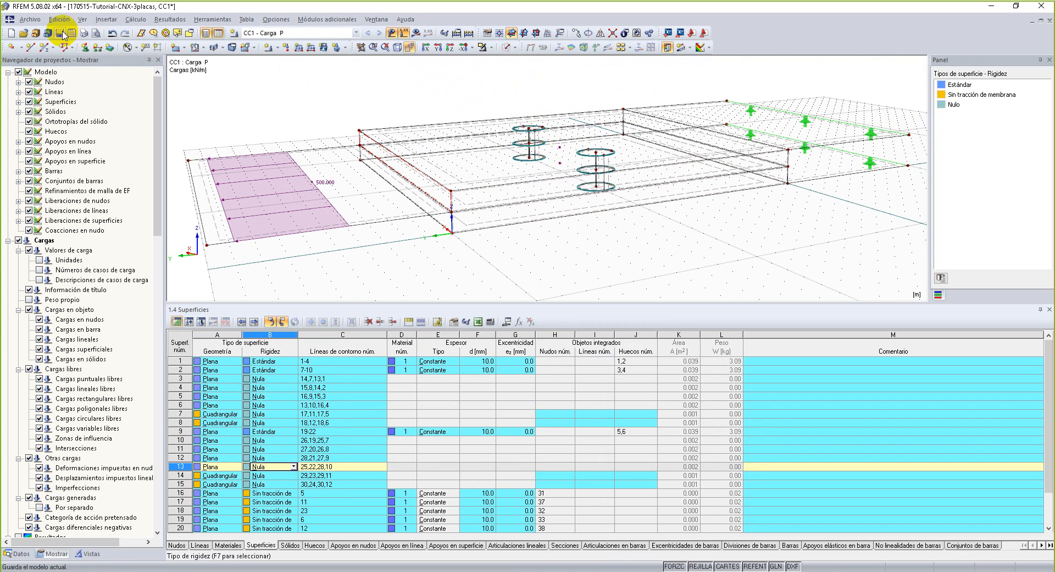
Save the model and shrink the Superficies table to enlarge the model view of the three plates.
scroll(483, 138, down, 1)
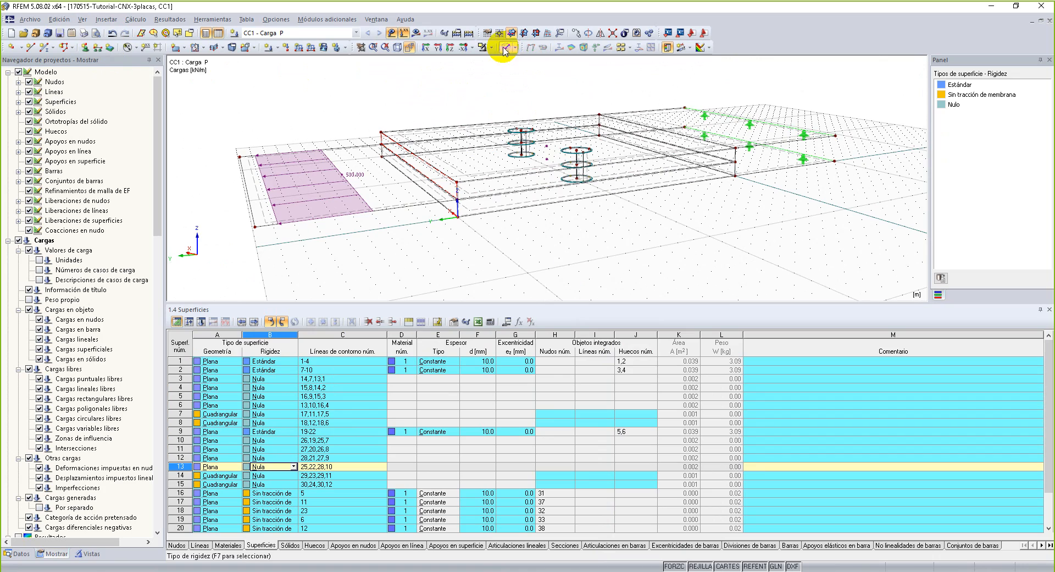
middle_drag(598, 218, 615, 250)
click(623, 235)
drag(615, 302, 666, 437)
middle_drag(592, 268, 578, 365)
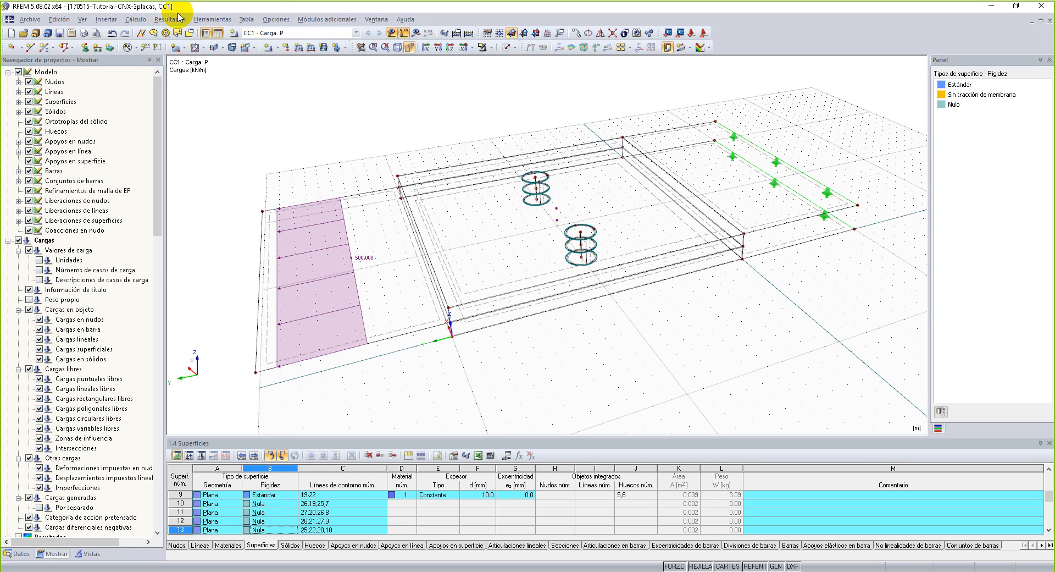
Set the target finite element length in the general FE mesh settings to 0.010 m.
click(136, 20)
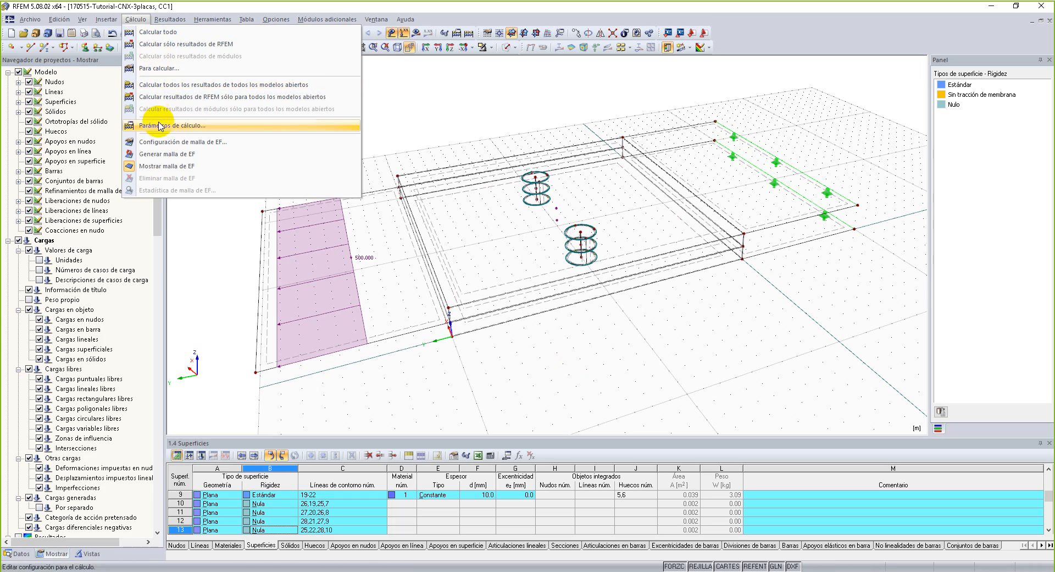
key(Escape)
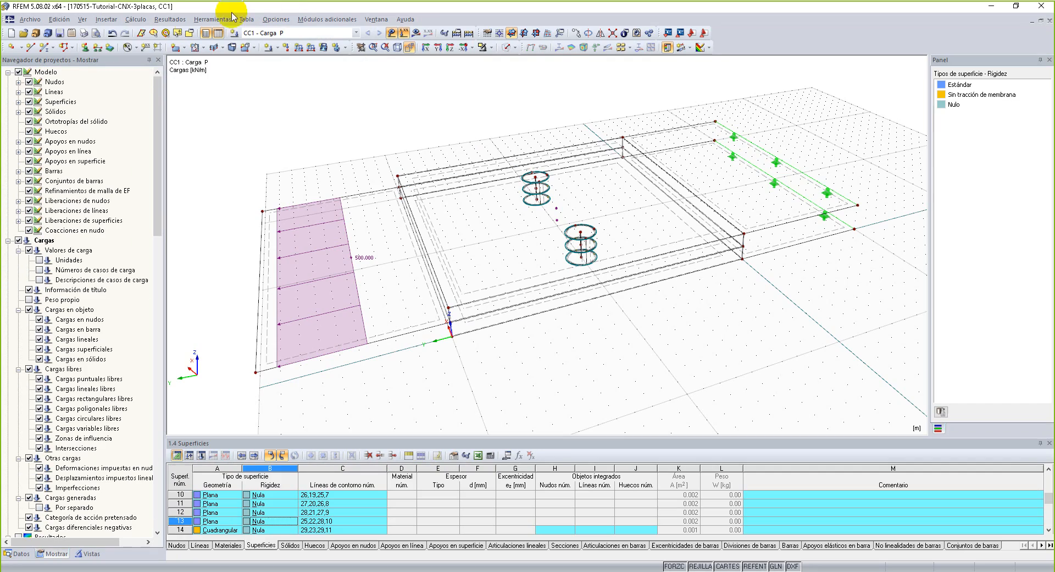
click(138, 19)
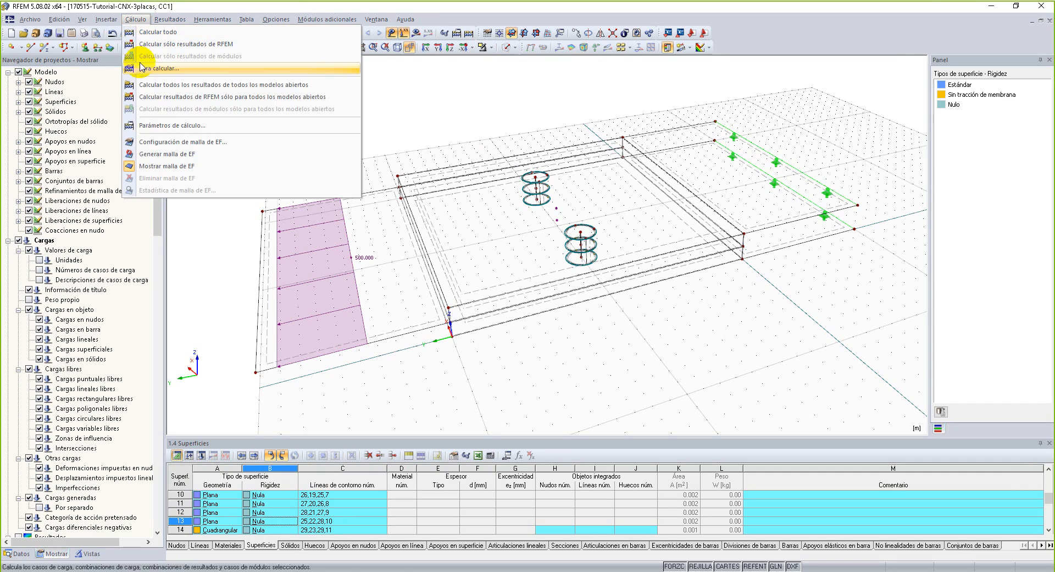
click(170, 140)
double_click(423, 162)
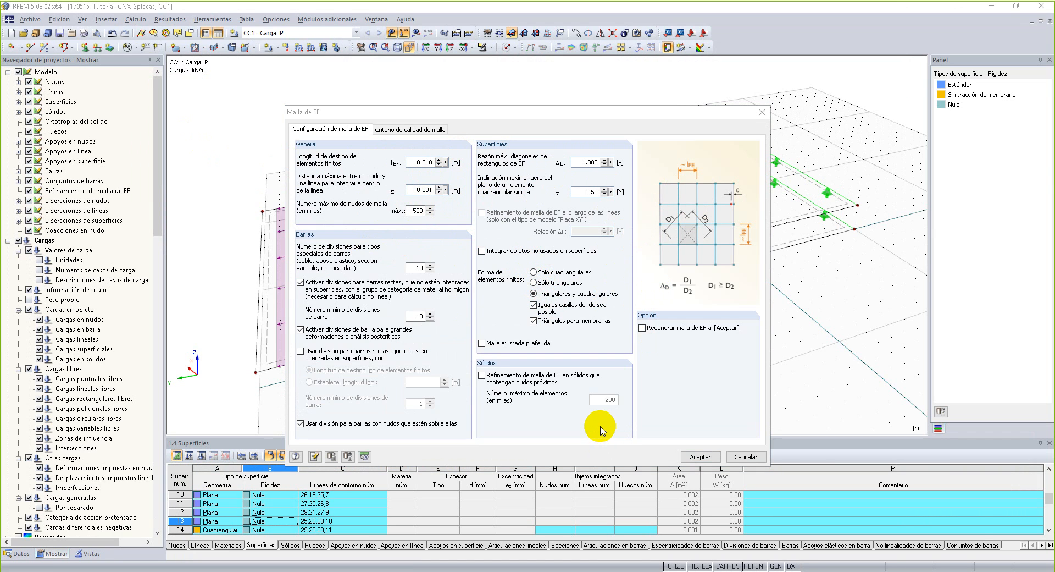
click(415, 162)
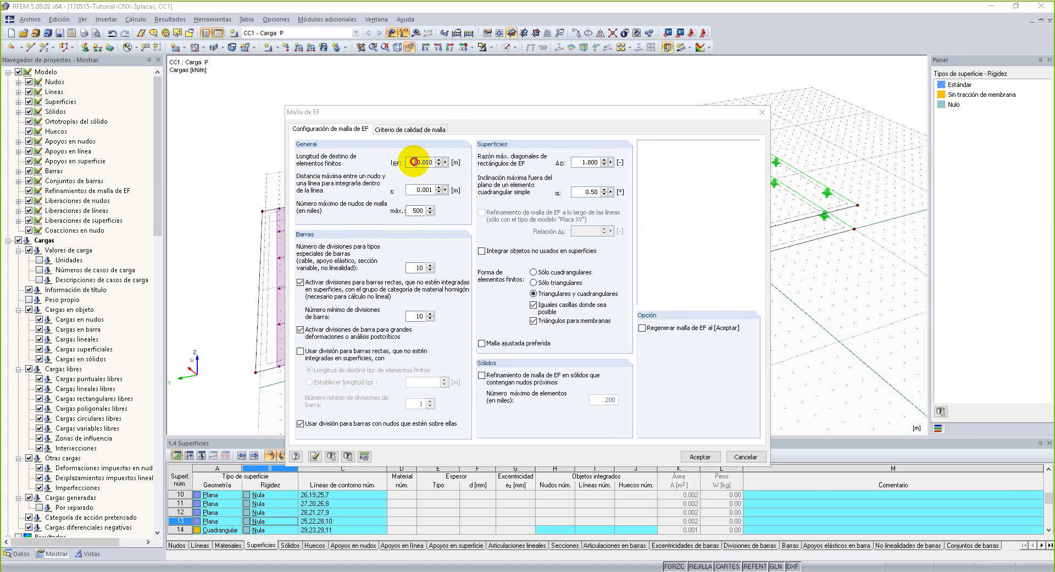
click(701, 456)
mouse_move(736, 319)
ctrl+middle_down()
mouse_move(733, 344)
mouse_move(740, 324)
ctrl+middle_up()
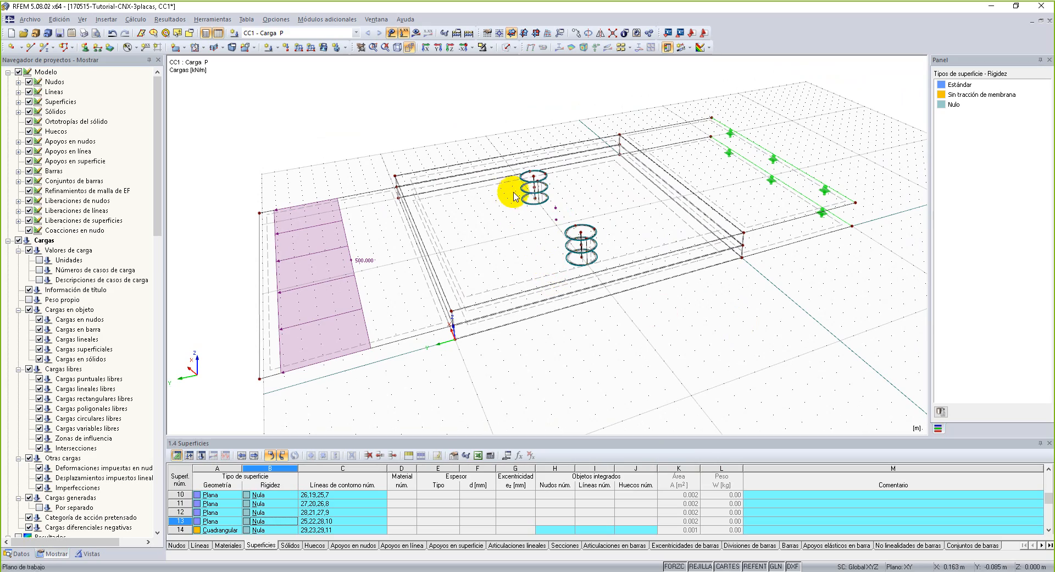
scroll(547, 225, up, 3)
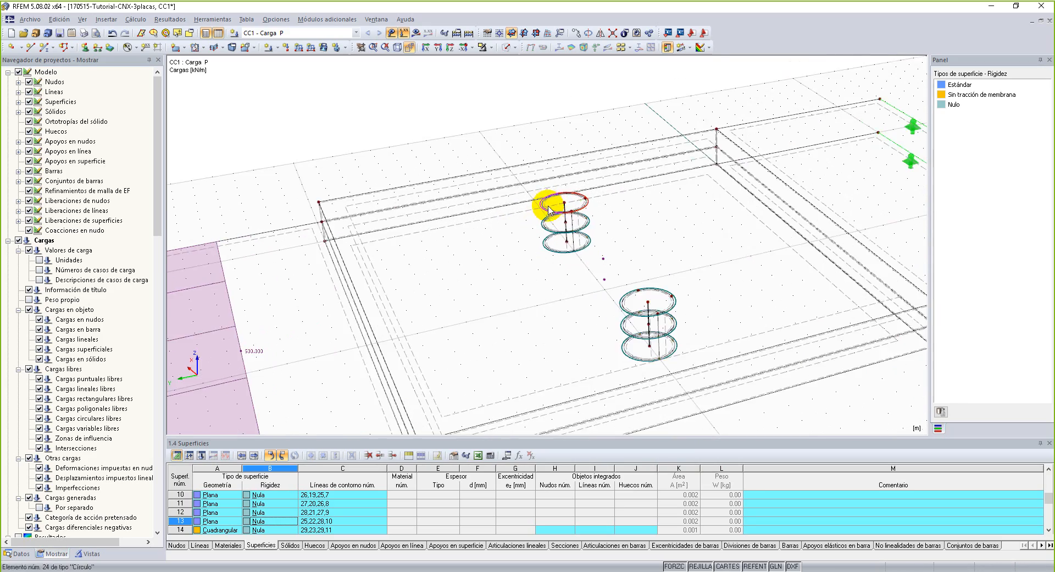
scroll(549, 206, up, 2)
right_drag(685, 205, 692, 312)
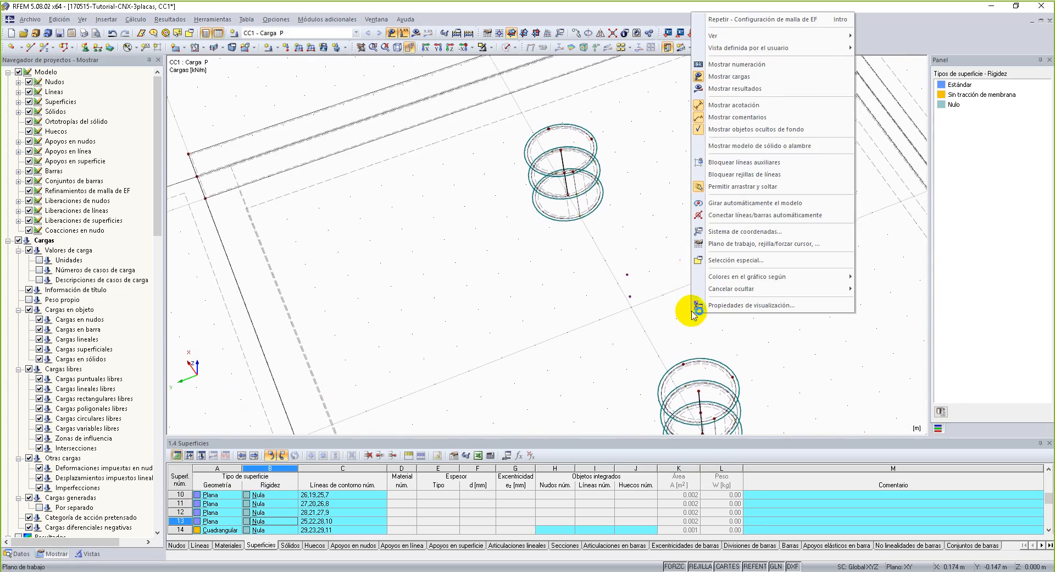
drag(506, 114, 625, 233)
scroll(626, 235, down, 2)
middle_drag(649, 282, 634, 146)
ctrl+drag(611, 179, 721, 301)
ctrl+middle_drag(525, 251, 549, 135)
right_click(549, 135)
middle_drag(469, 147, 491, 209)
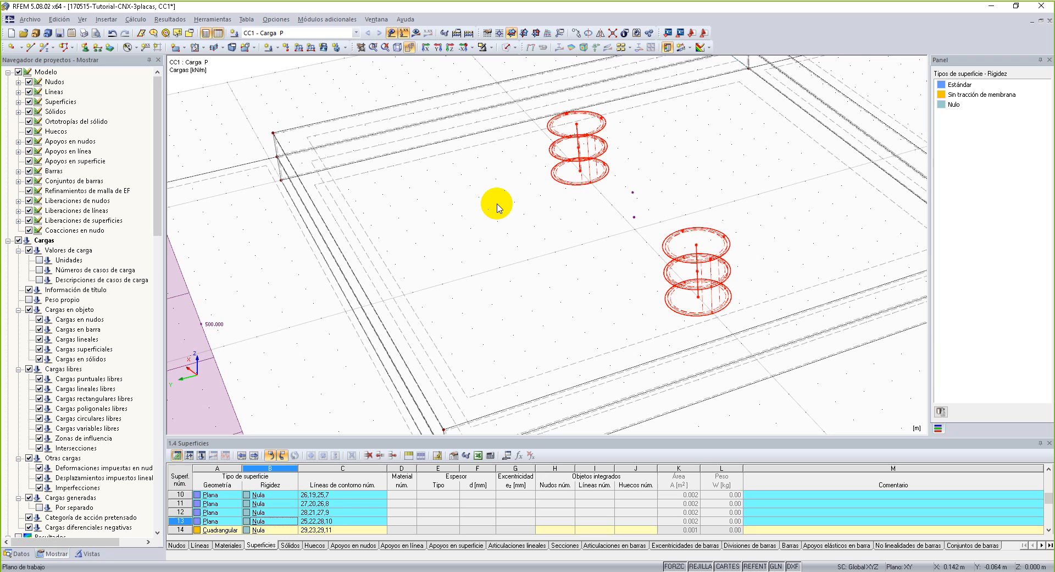
scroll(584, 113, up, 2)
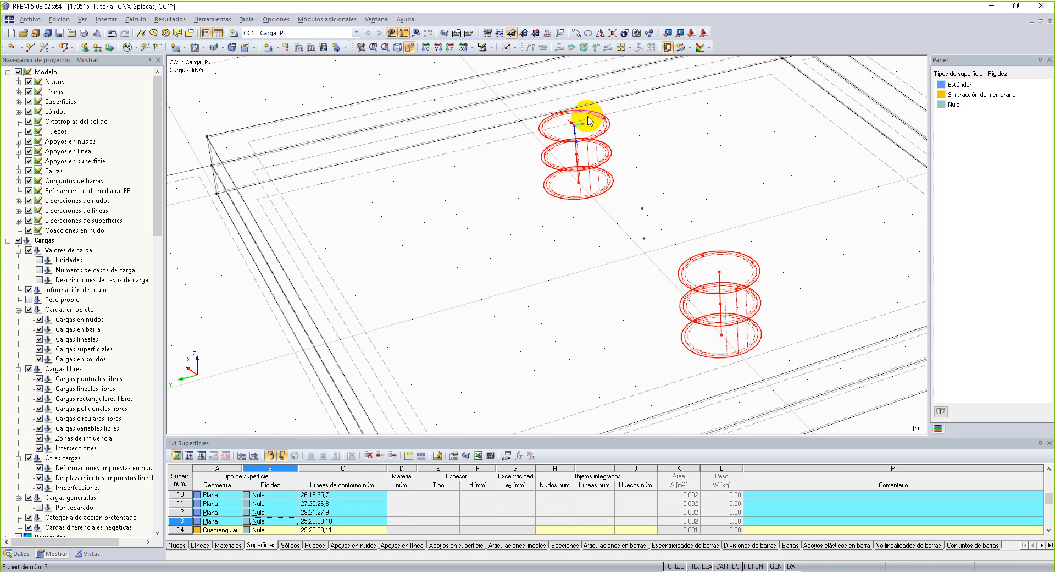
right_click(608, 133)
mouse_move(654, 145)
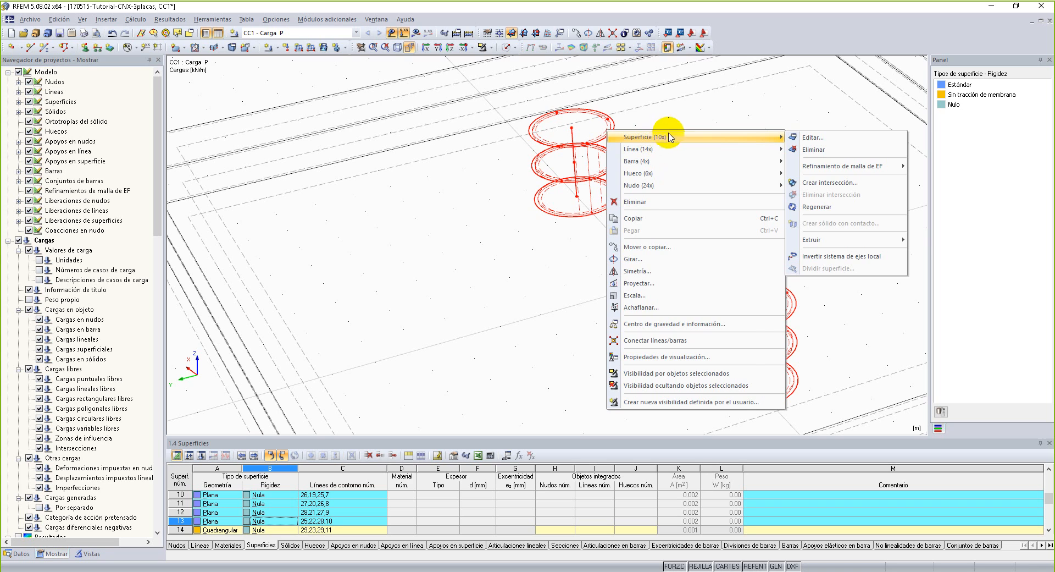
click(677, 118)
scroll(413, 285, down, 2)
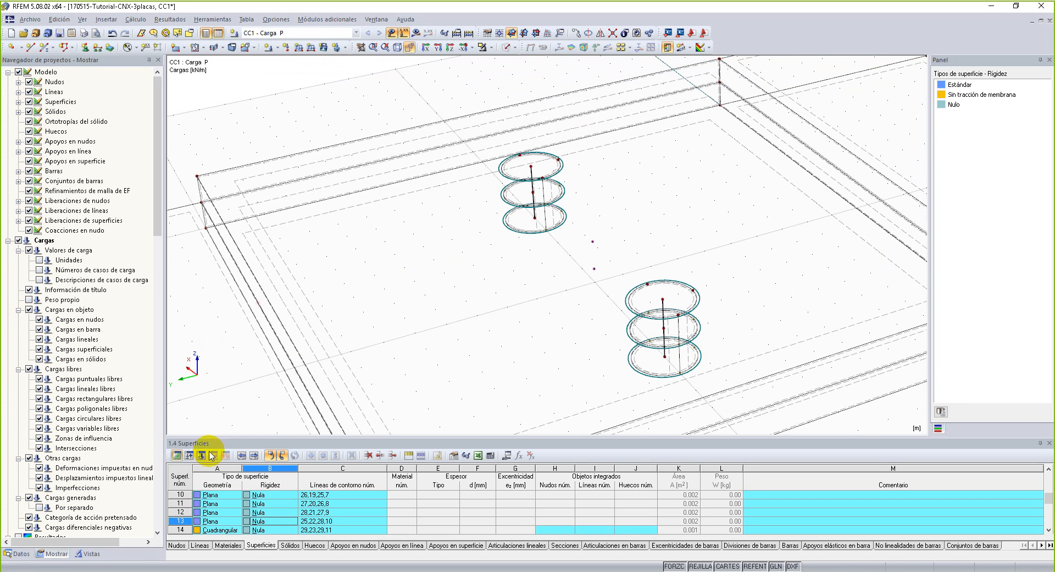
Activate the generated visibilities and show only the surfaces with Sin tracción de membrana stiffness, excluding the RD 20 bars.
click(88, 554)
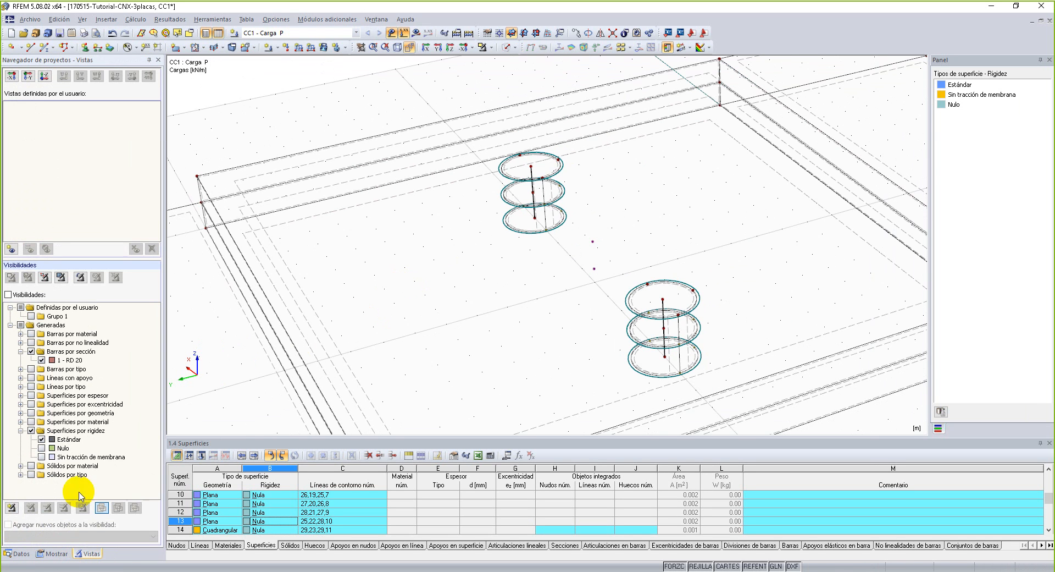
click(8, 294)
click(41, 440)
click(31, 352)
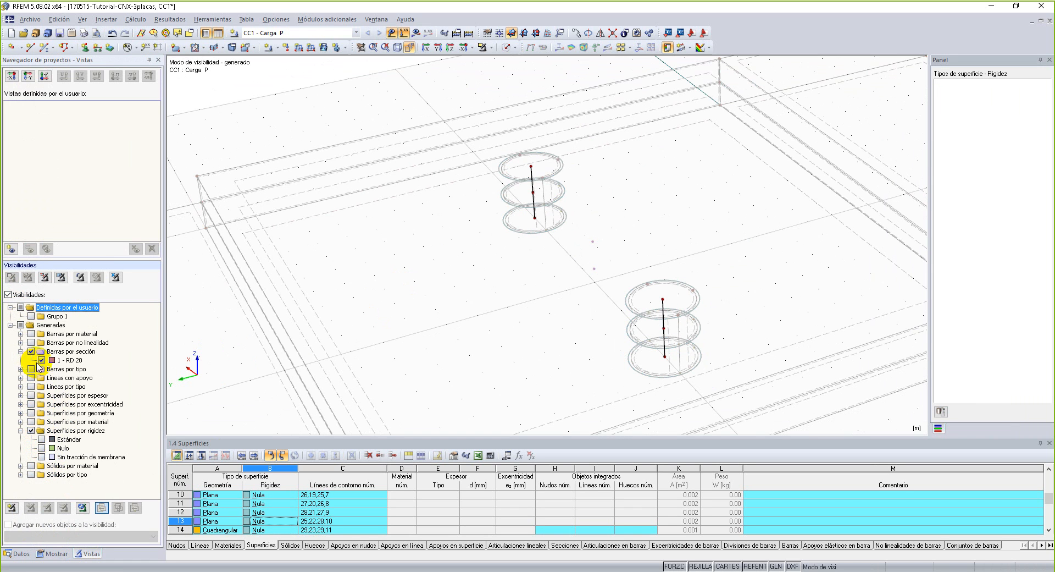
click(41, 457)
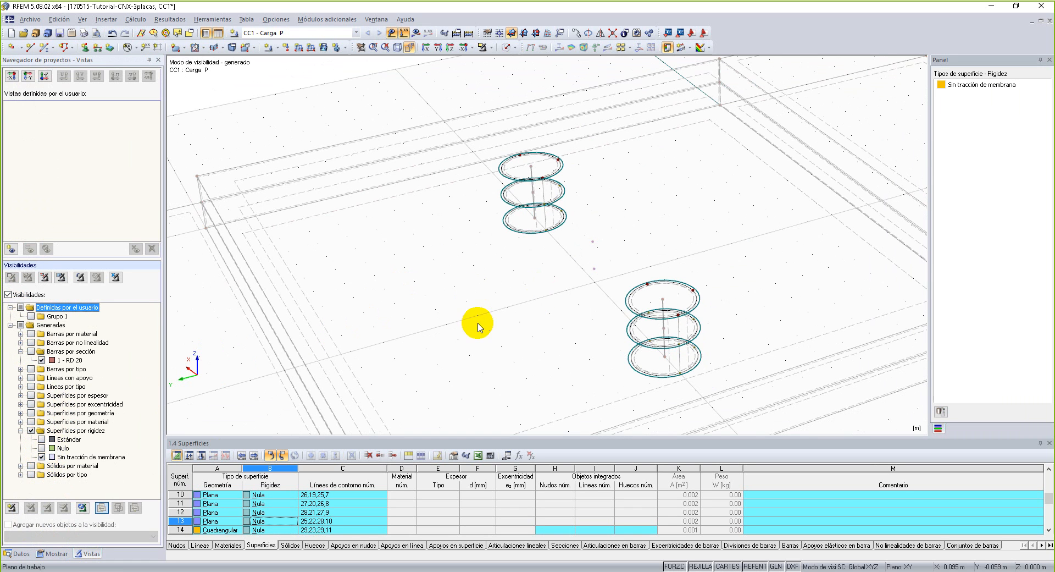
ctrl+middle_drag(478, 324, 475, 295)
right_click(475, 294)
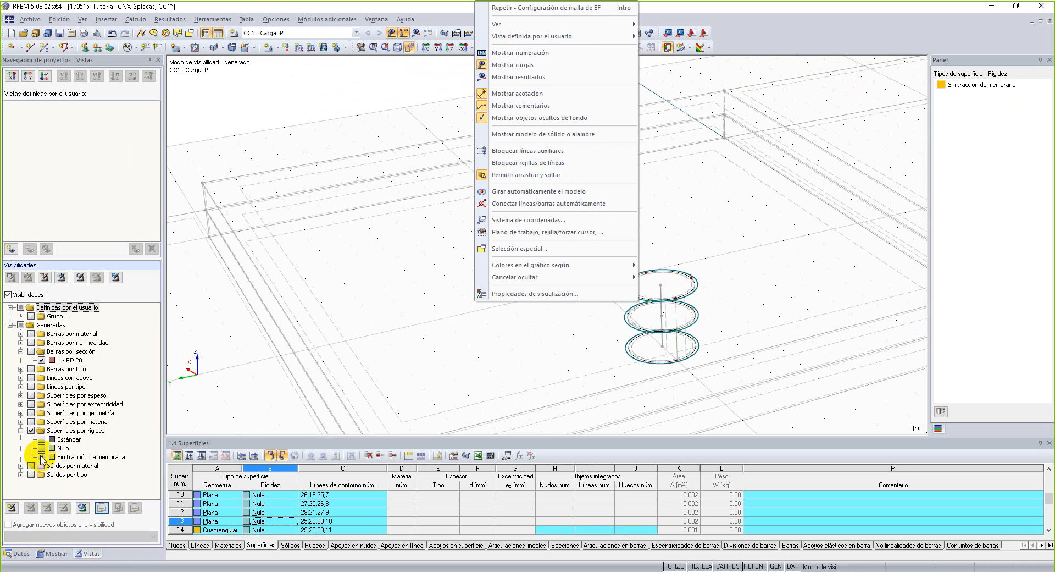
click(41, 361)
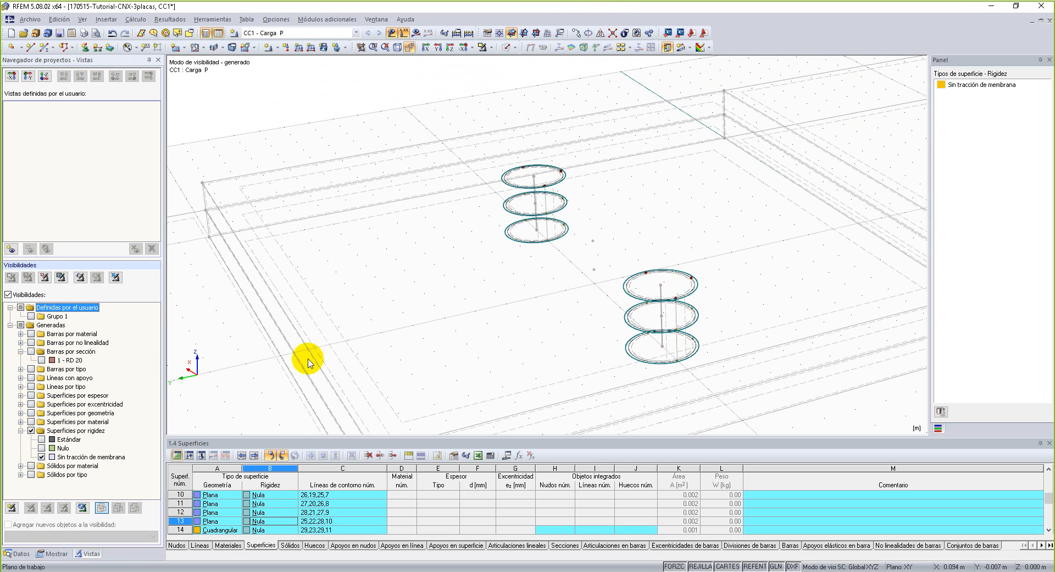
Create a surface FE mesh refinement with a target length of 0.0025 m on the six circular bolt surfaces 16-21.
drag(474, 137, 758, 382)
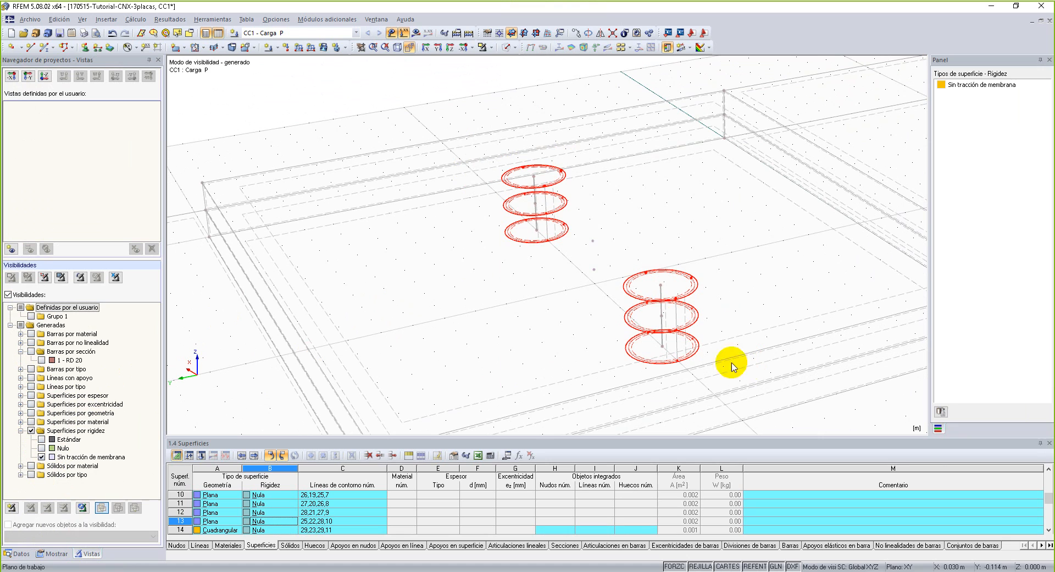
right_click(554, 184)
mouse_move(654, 190)
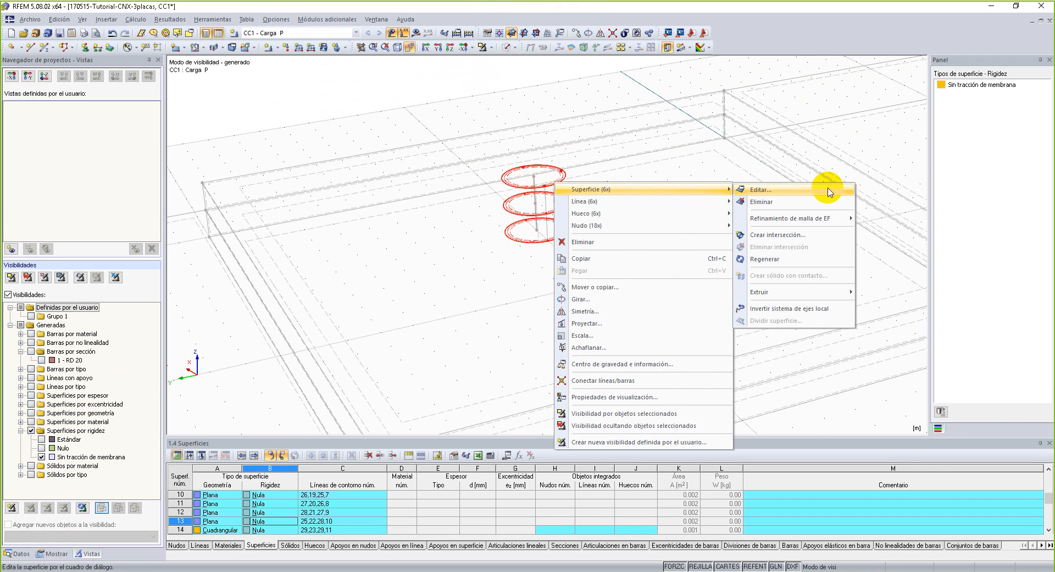
mouse_move(840, 225)
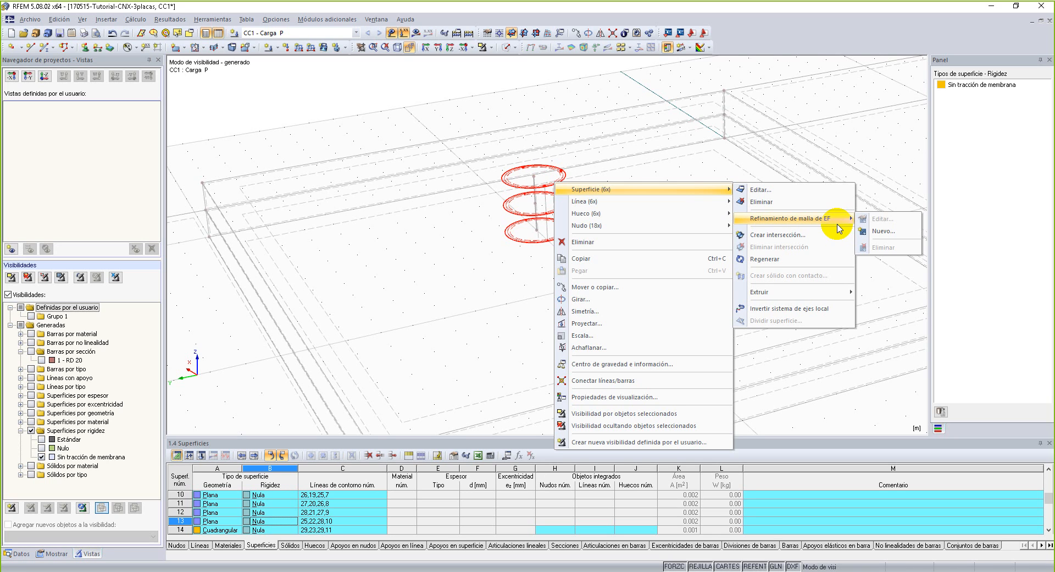
click(883, 231)
drag(537, 243, 384, 146)
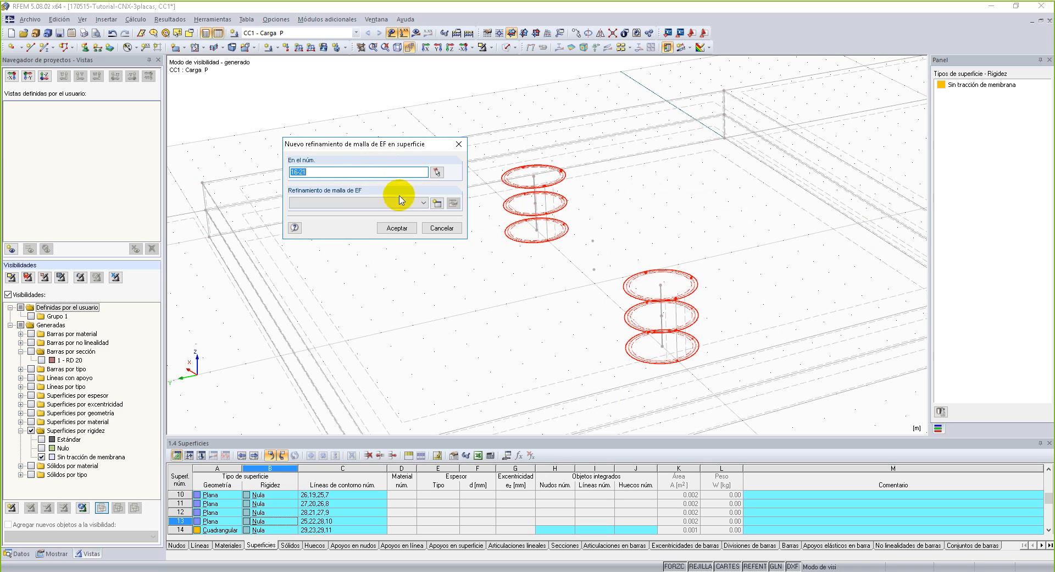
click(436, 204)
drag(485, 313, 542, 324)
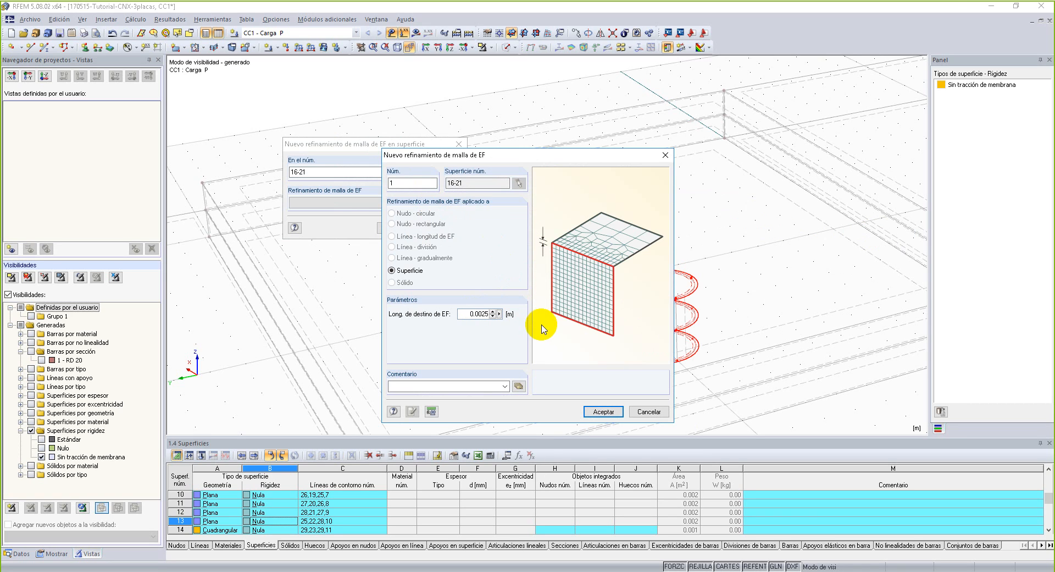
text(25)
click(604, 411)
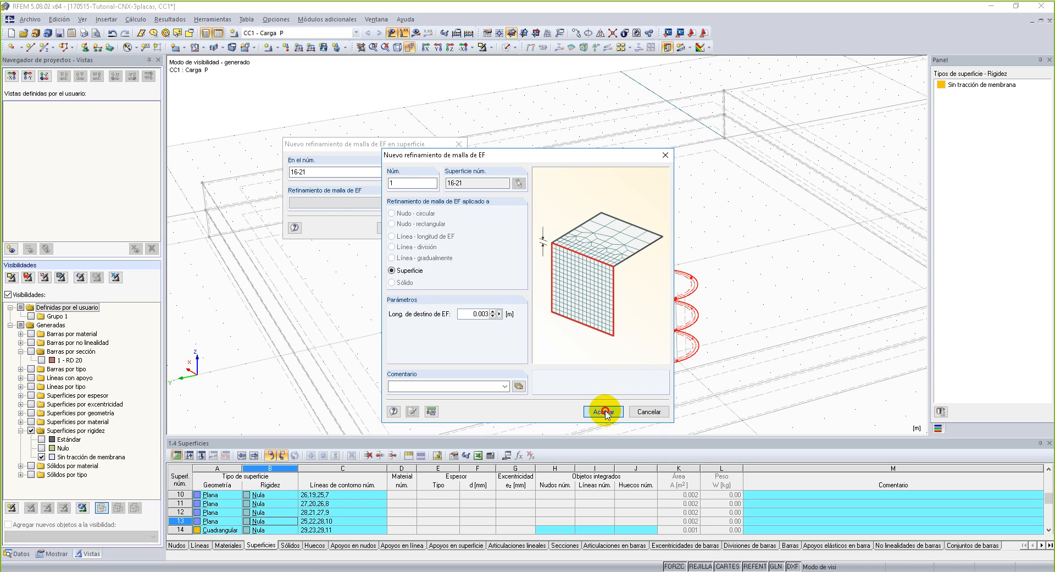
click(605, 411)
click(425, 228)
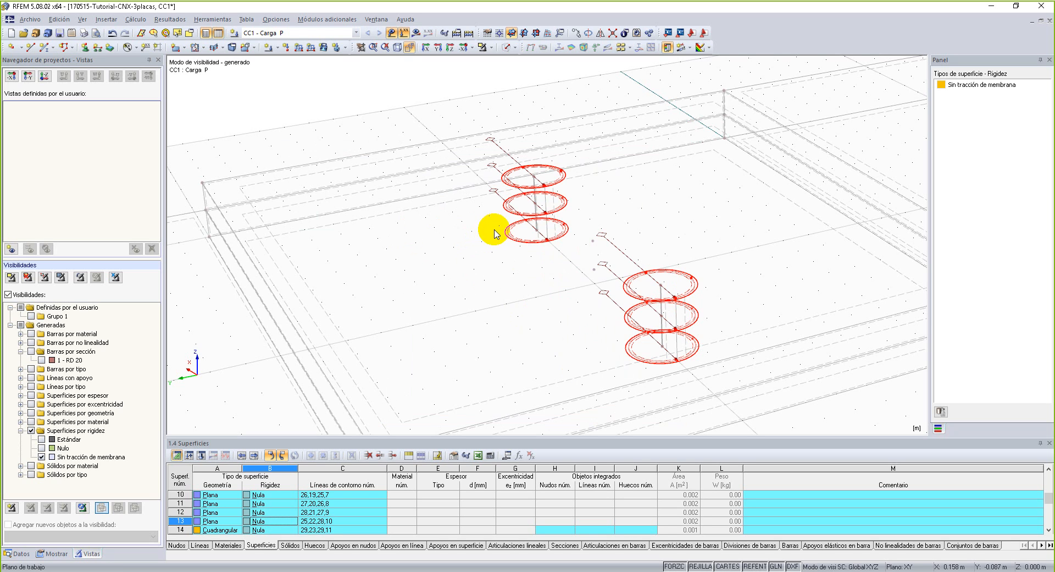
Create a line FE mesh refinement on circular bolt lines 5,6,11,12,23,24 with a target FE length of 0.0025 m and 6 layers.
click(613, 189)
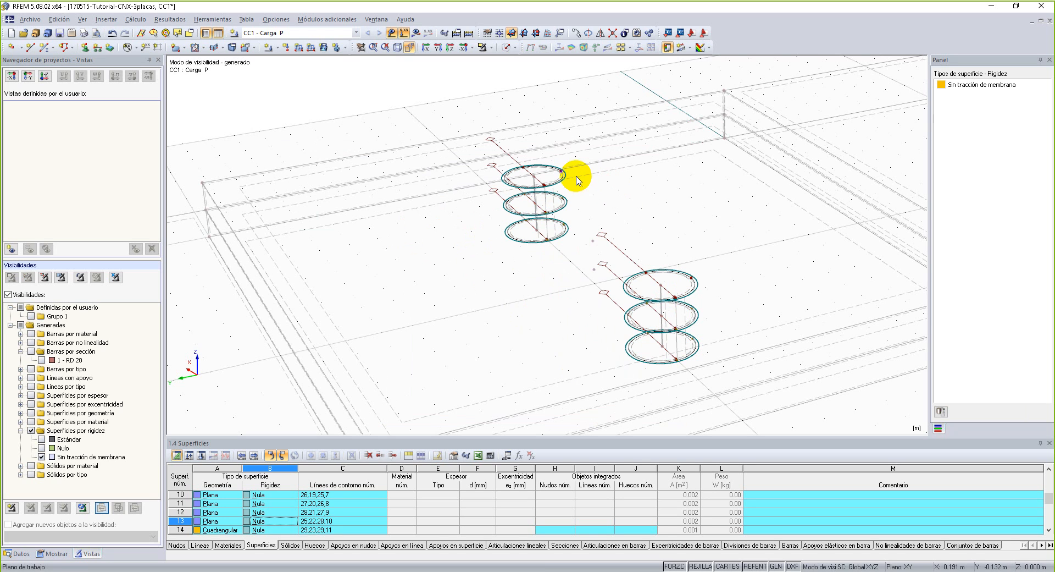
scroll(566, 177, up, 3)
scroll(497, 201, down, 2)
drag(414, 103, 727, 423)
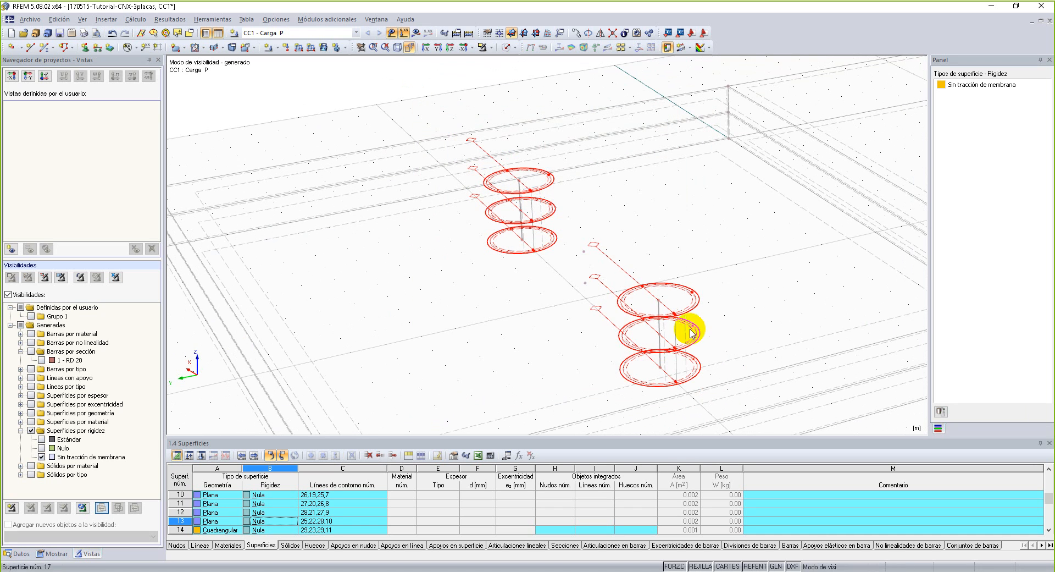
right_click(507, 190)
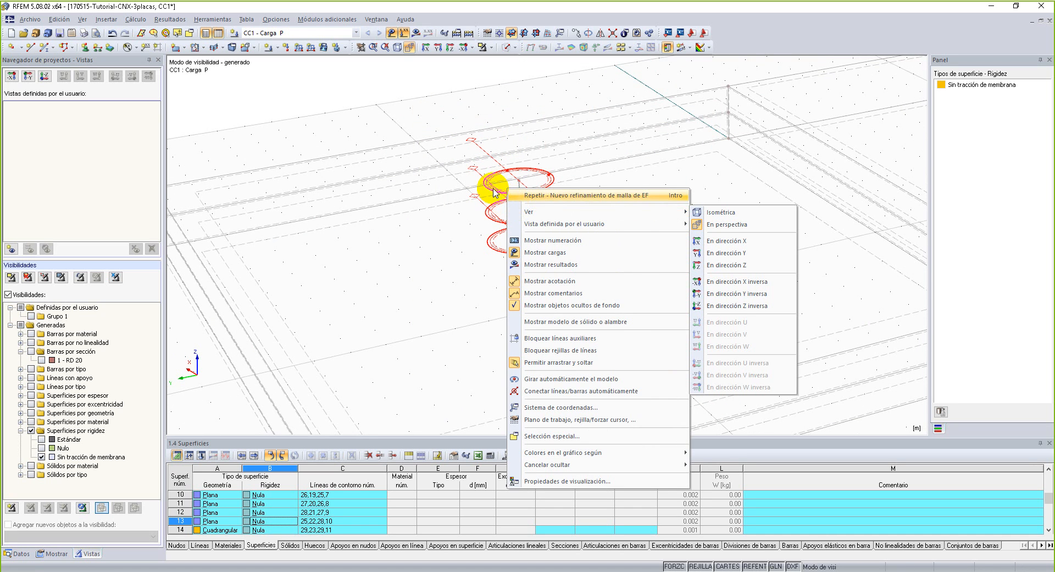
right_click(494, 191)
mouse_move(584, 208)
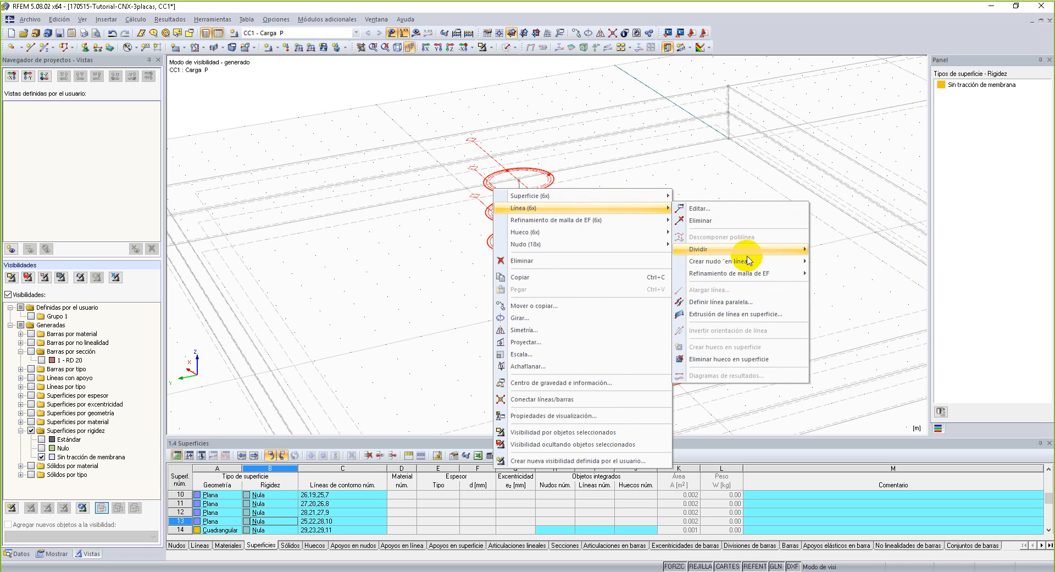
mouse_move(790, 277)
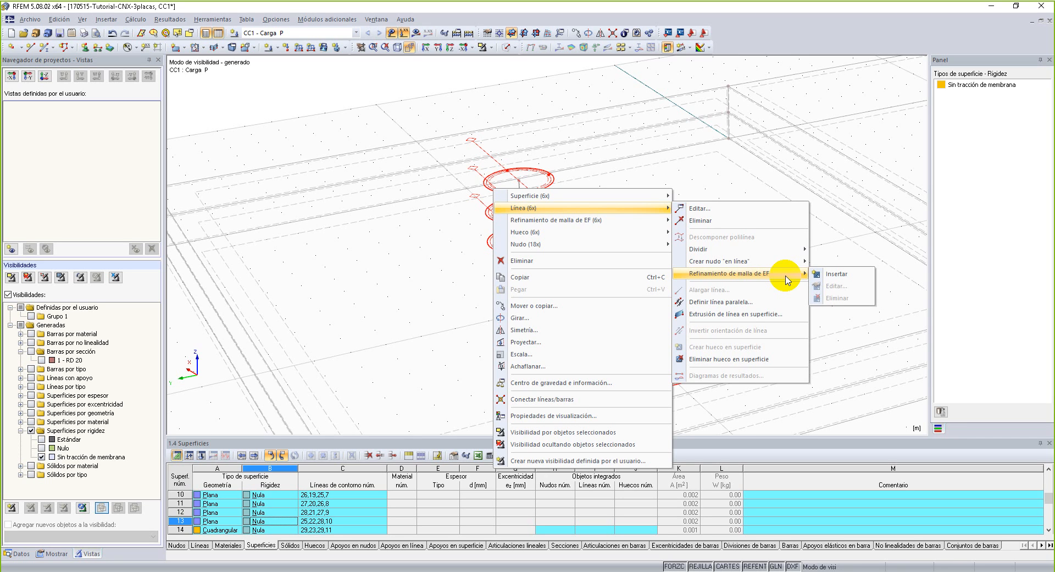
click(860, 273)
drag(535, 241, 331, 121)
click(387, 182)
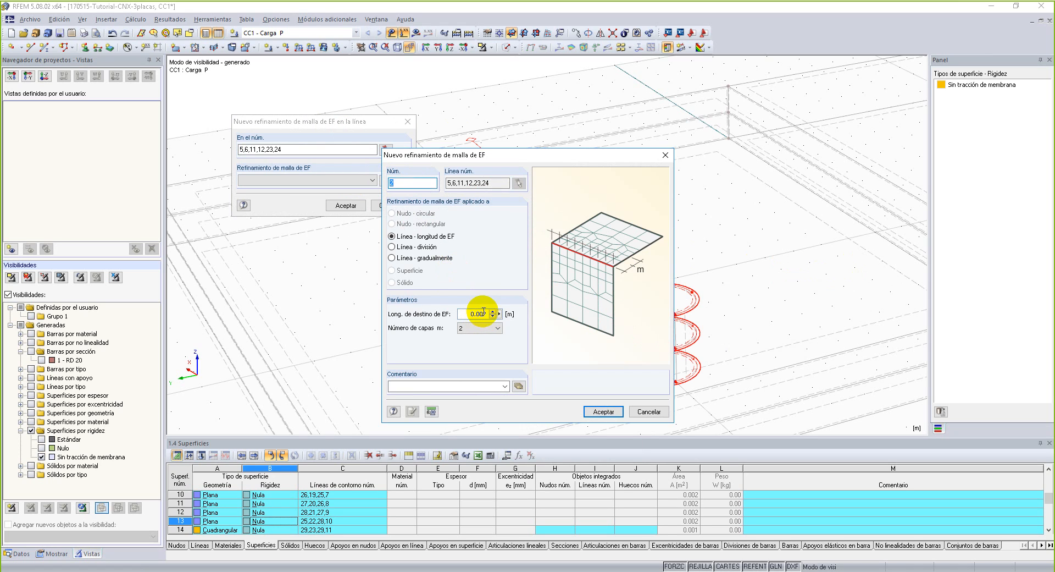
click(483, 314)
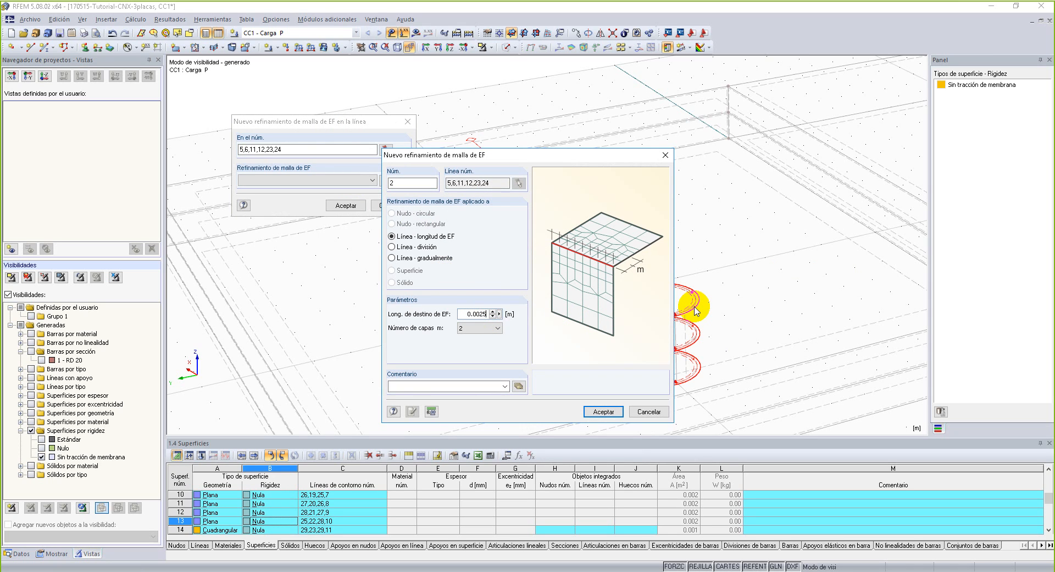
click(478, 327)
click(480, 356)
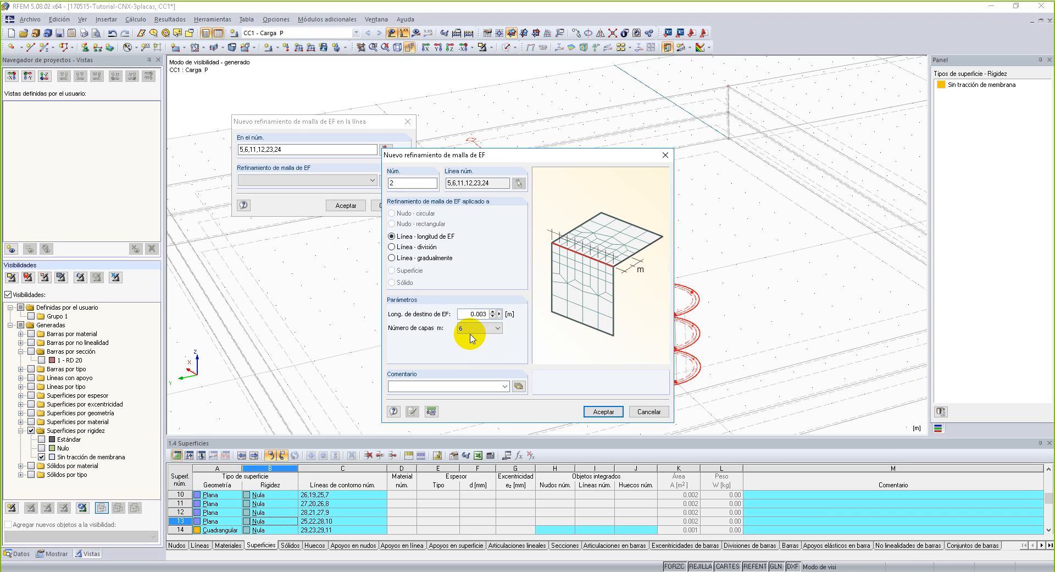
click(603, 411)
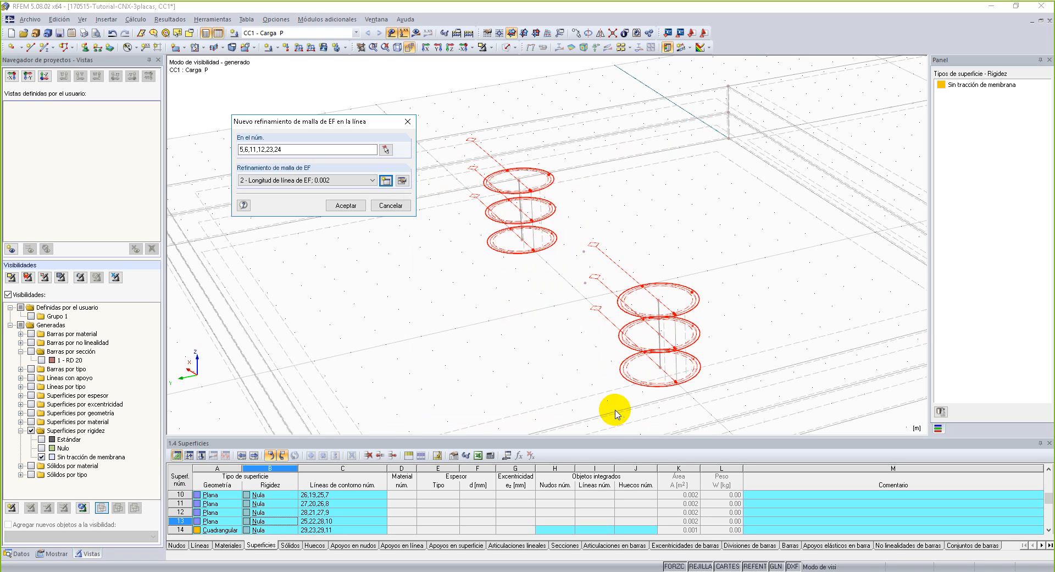
click(350, 211)
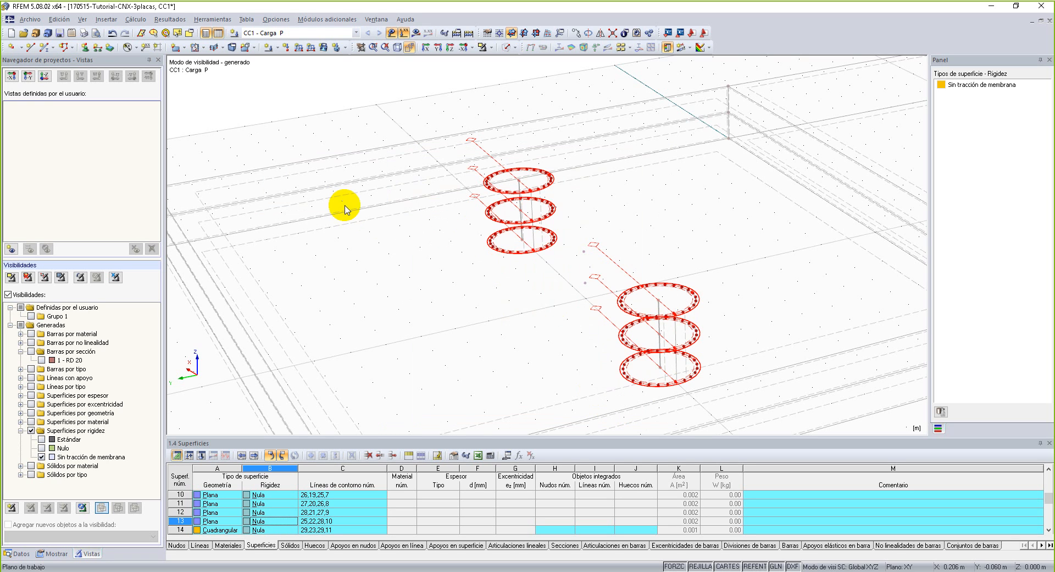
Generate the FE mesh and show all hidden objects of the model again.
click(106, 19)
click(209, 155)
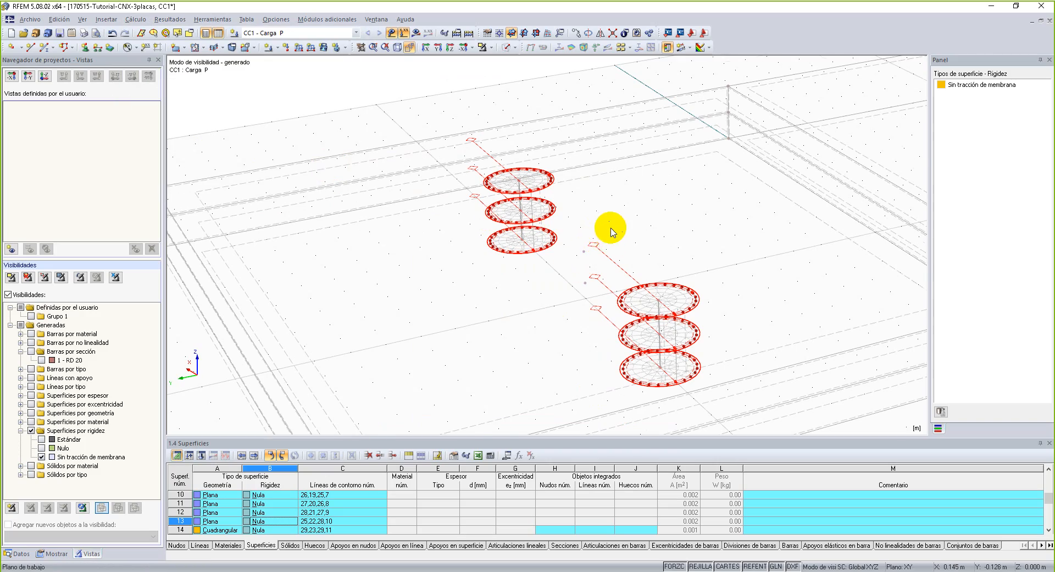
scroll(610, 228, down, 2)
scroll(648, 232, down, 2)
ctrl+middle_drag(647, 231, 610, 189)
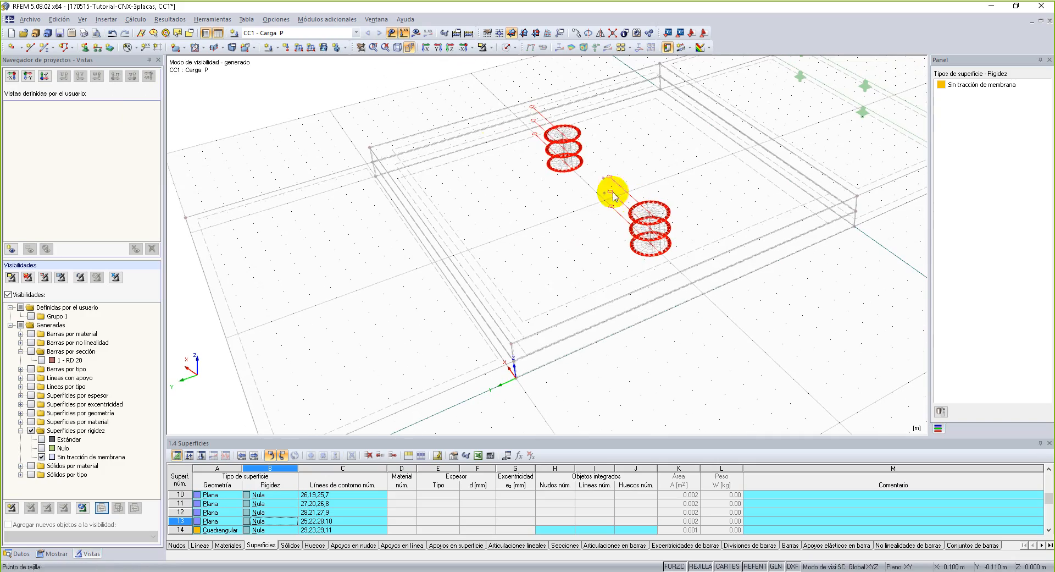
right_click(483, 95)
mouse_move(550, 371)
click(668, 371)
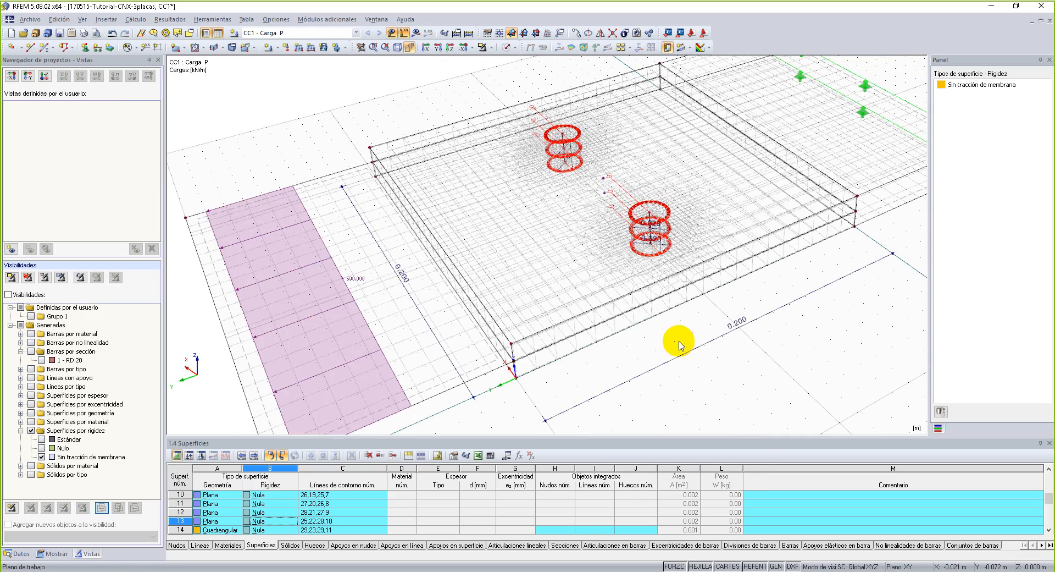
Display the plates and bolts as an opaque solid model and switch off the perspective view.
ctrl+middle_drag(751, 341, 719, 270)
right_click(718, 271)
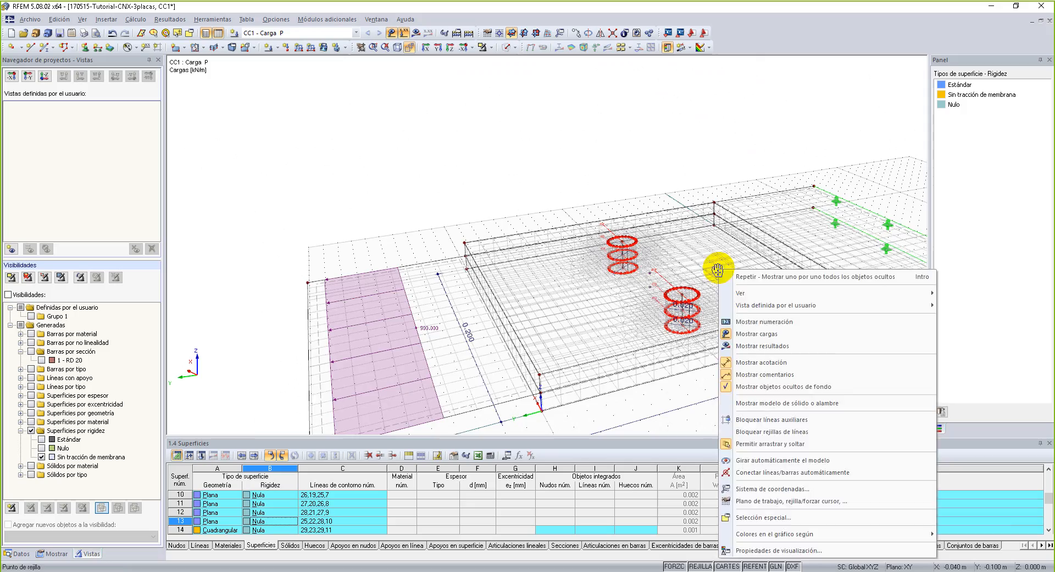
click(636, 310)
middle_drag(615, 293, 526, 76)
click(506, 47)
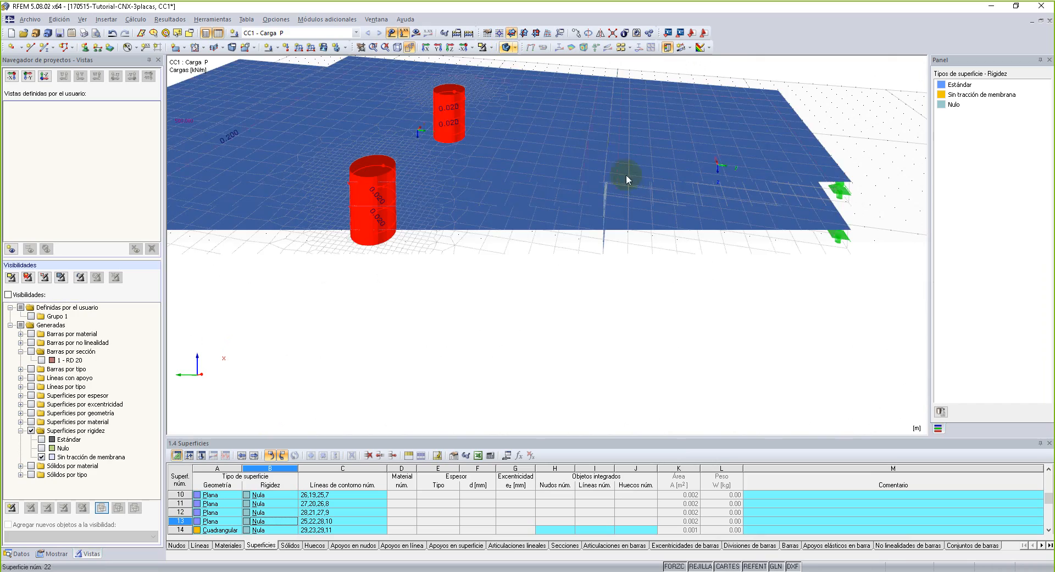
right_click(555, 263)
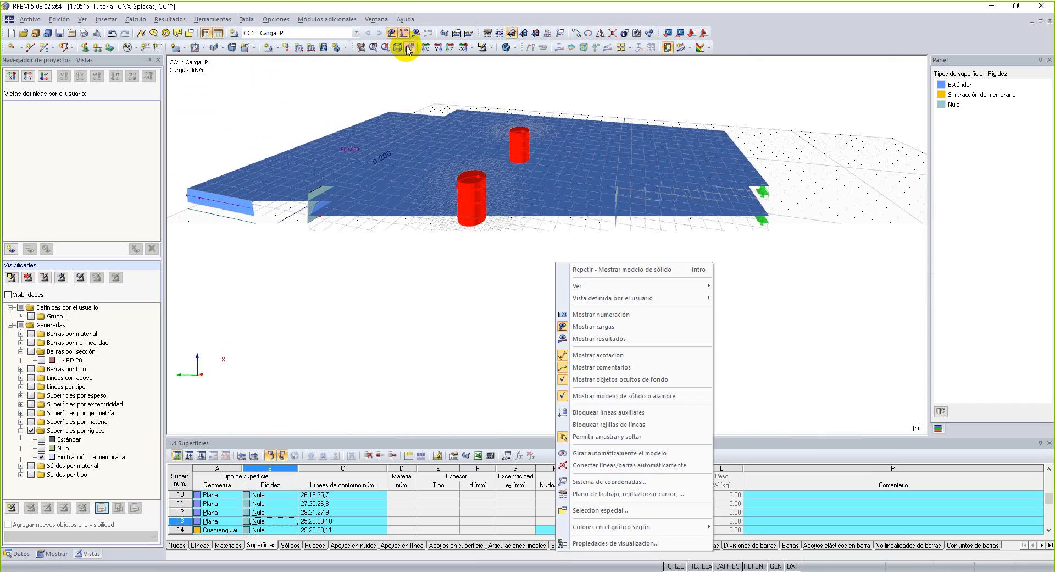
click(409, 48)
ctrl+middle_drag(715, 204, 735, 275)
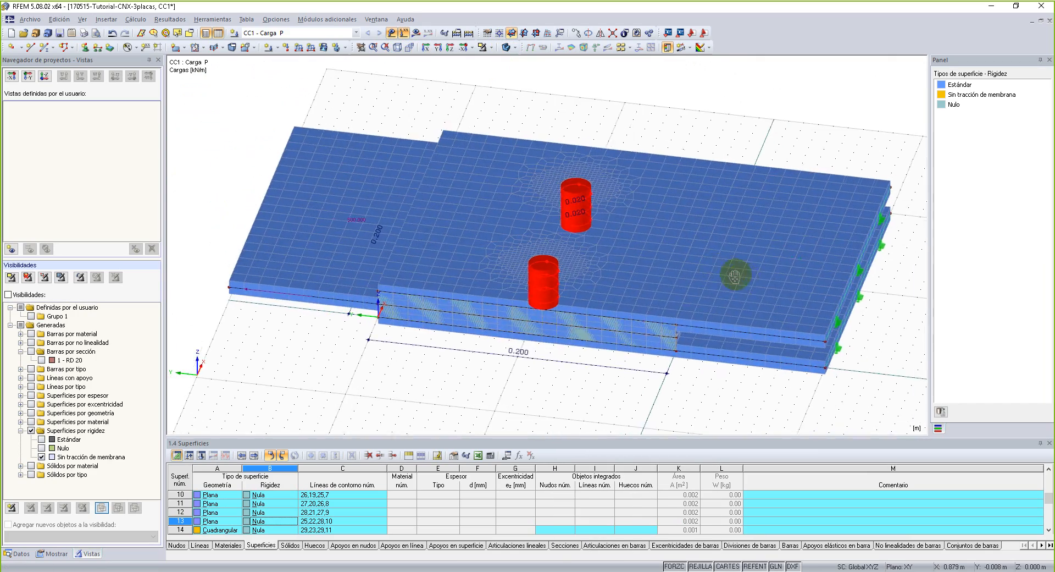
Examine the FE mesh on the plates, comparing the refined zones around both bolts with the general mesh.
scroll(791, 282, up, 3)
scroll(791, 281, up, 5)
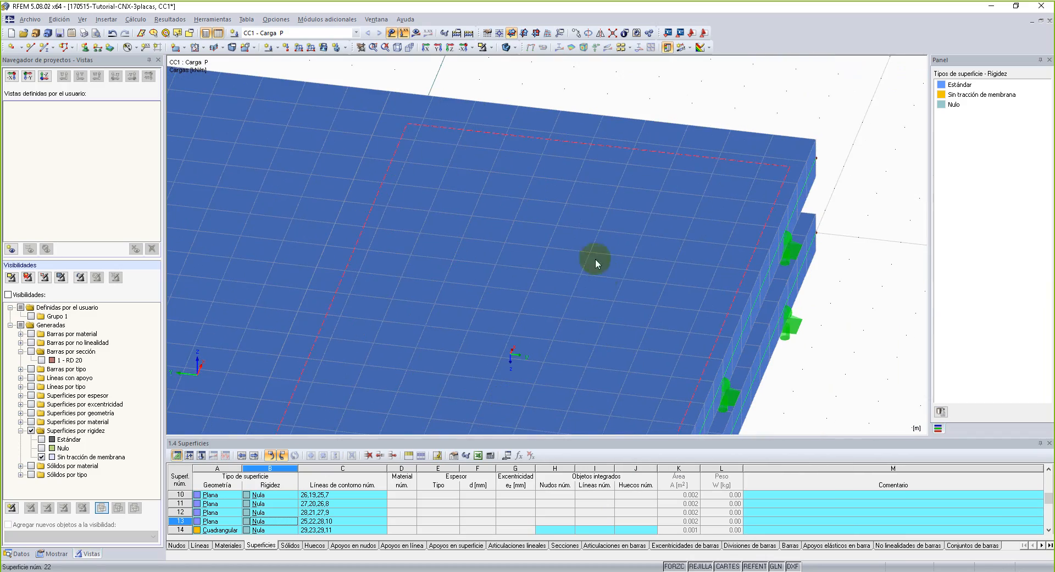
scroll(642, 294, down, 5)
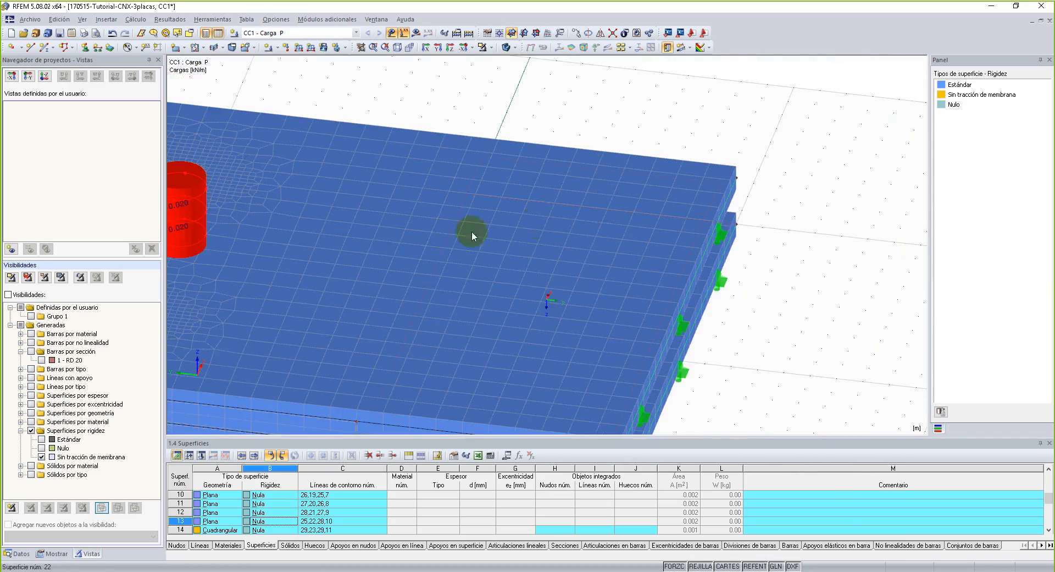
middle_drag(472, 233, 763, 213)
scroll(572, 276, down, 1)
ctrl+middle_drag(572, 275, 617, 244)
scroll(632, 264, up, 8)
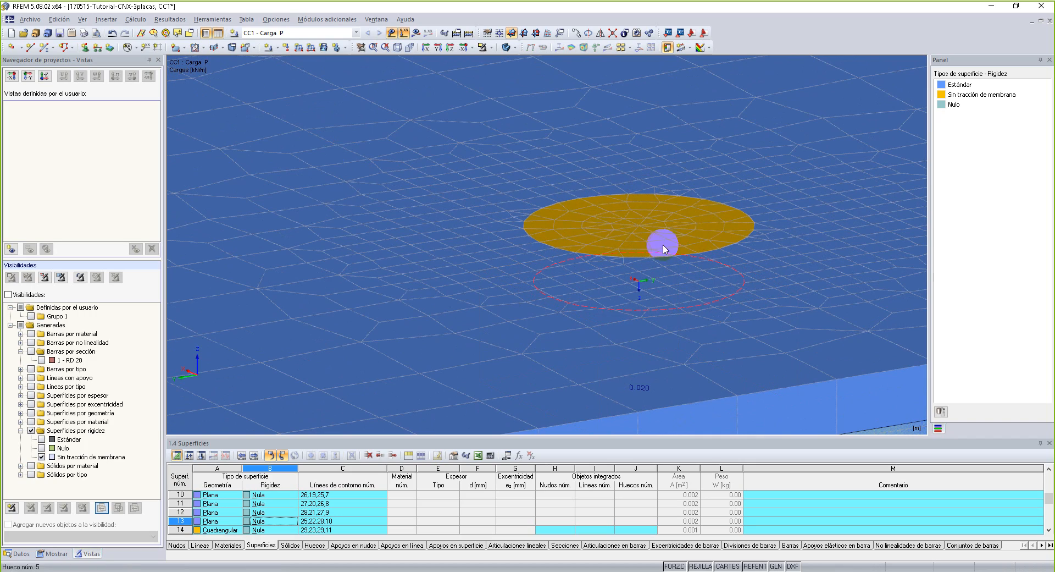
scroll(631, 217, down, 5)
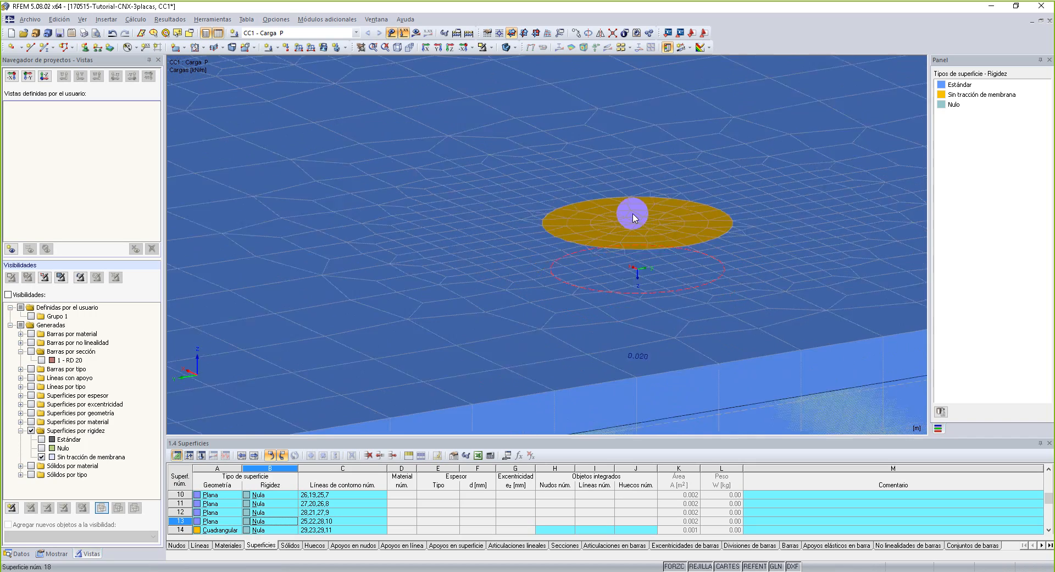
middle_drag(629, 215, 640, 245)
middle_drag(660, 146, 625, 361)
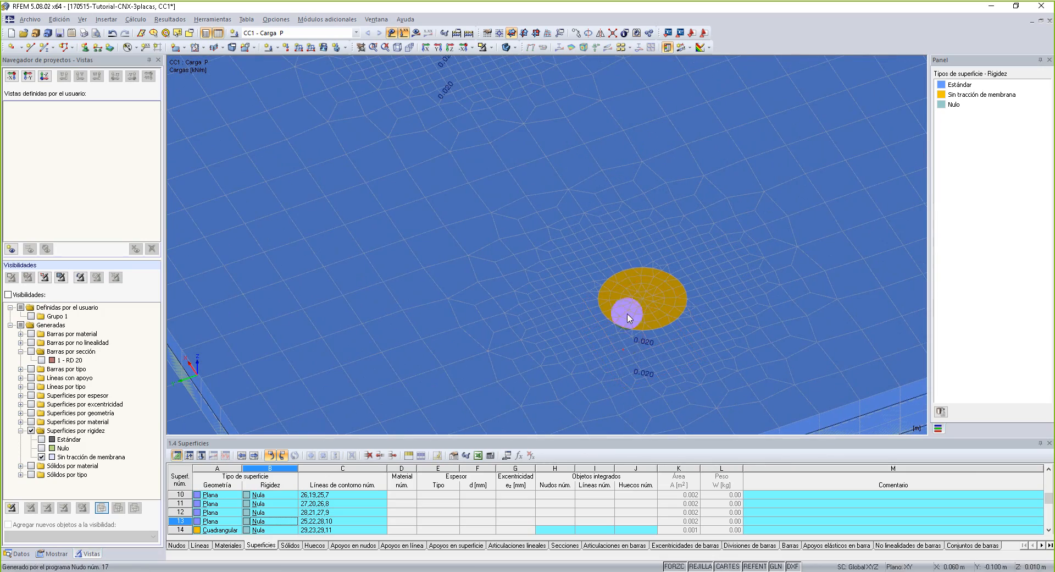
scroll(630, 267, up, 2)
scroll(624, 271, up, 1)
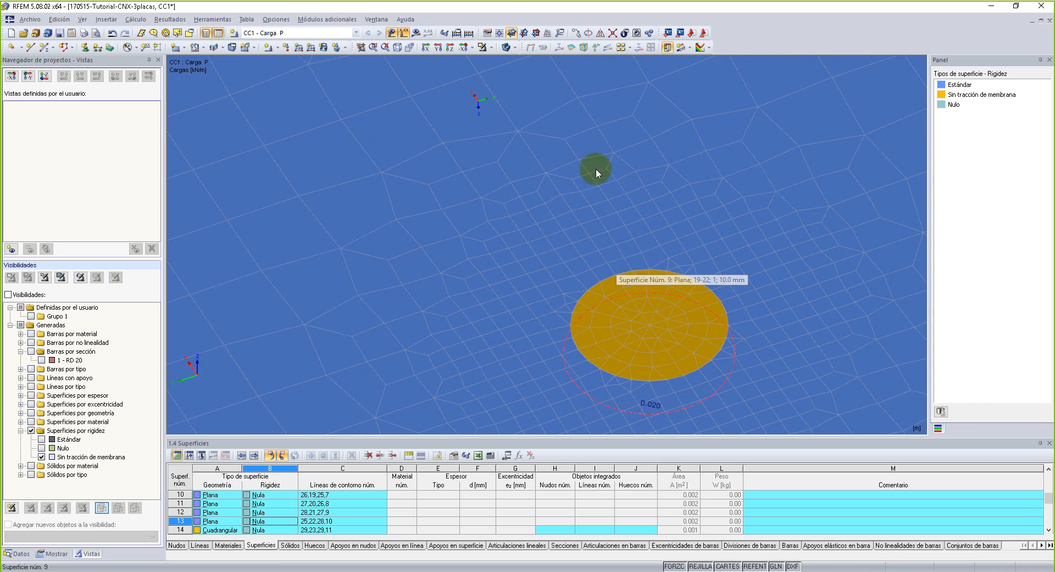
scroll(493, 211, down, 2)
scroll(494, 208, down, 3)
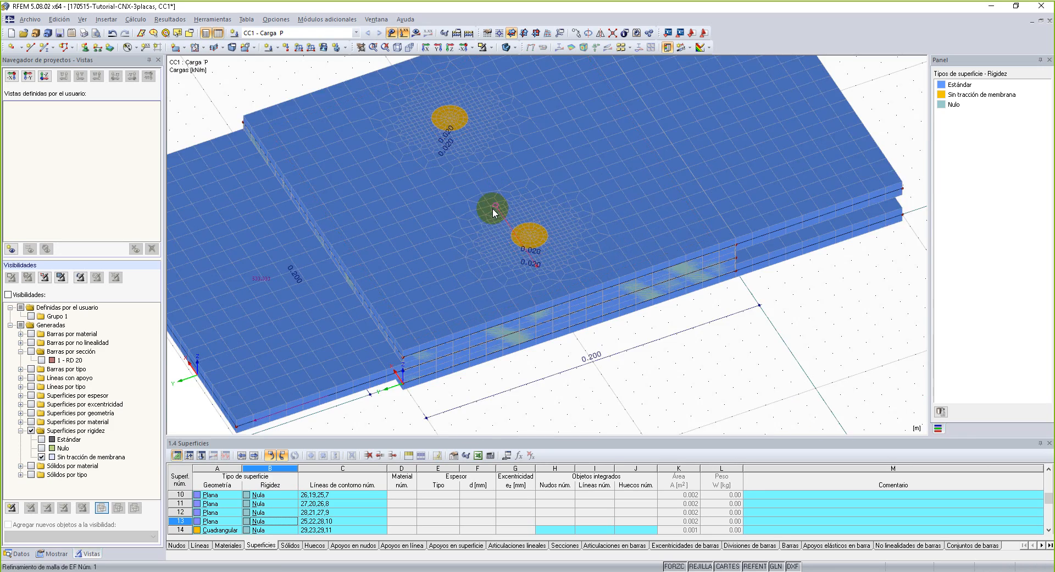
Restore the perspective view and display the model as a transparent solid.
click(409, 47)
scroll(571, 357, up, 1)
ctrl+middle_drag(579, 430, 495, 92)
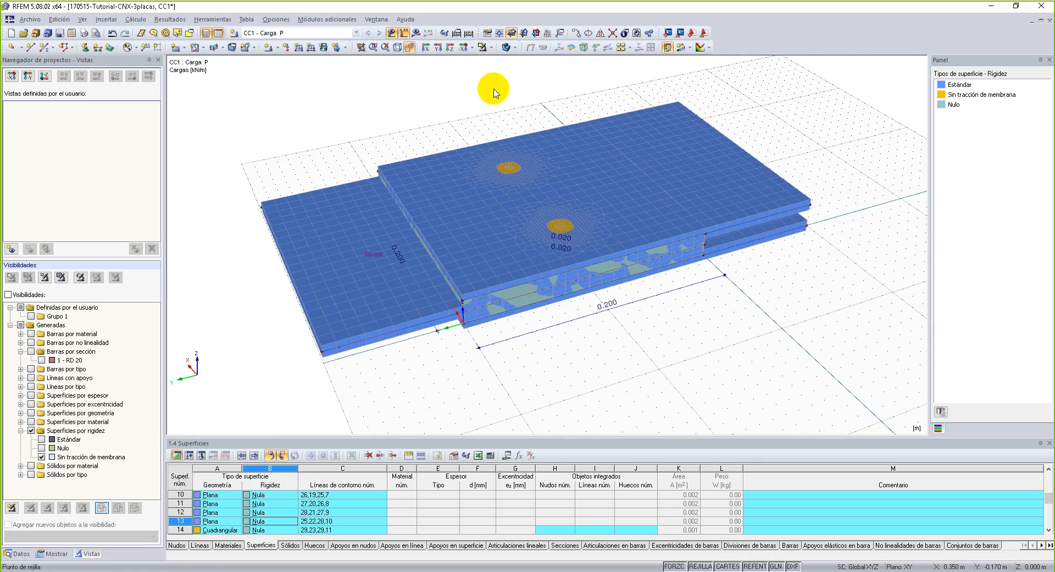
click(505, 47)
ctrl+middle_drag(577, 358, 613, 340)
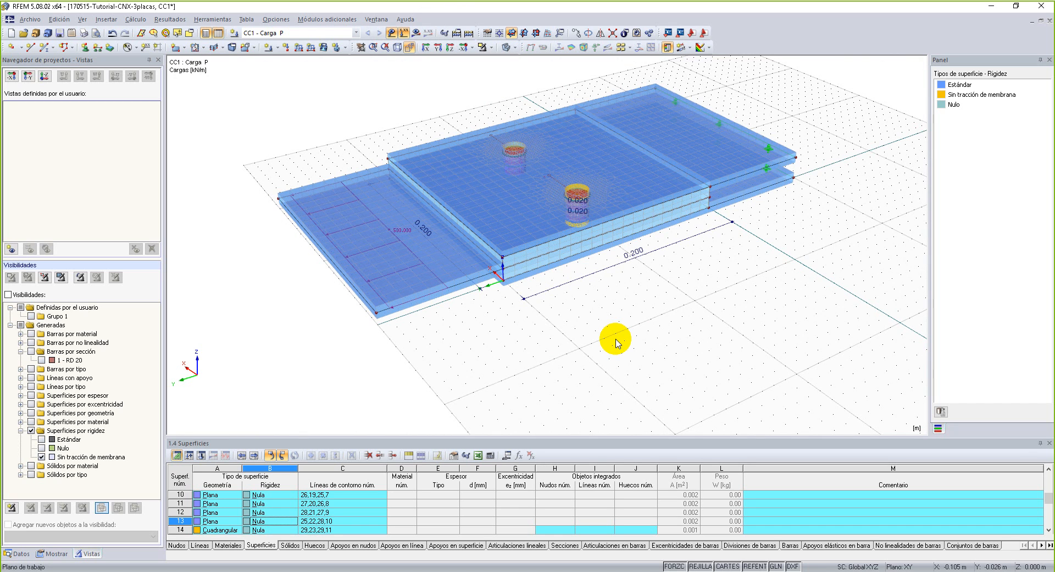
Examine the transparent plates, the contact solids between them at the front corner, and the two bolts.
scroll(499, 259, up, 1)
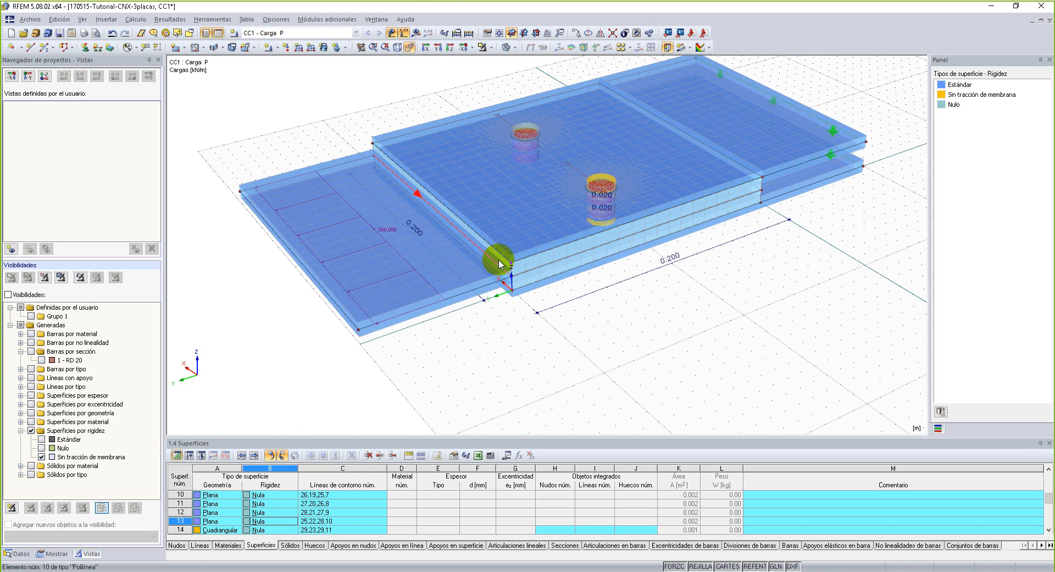
scroll(773, 171, up, 1)
scroll(322, 295, up, 1)
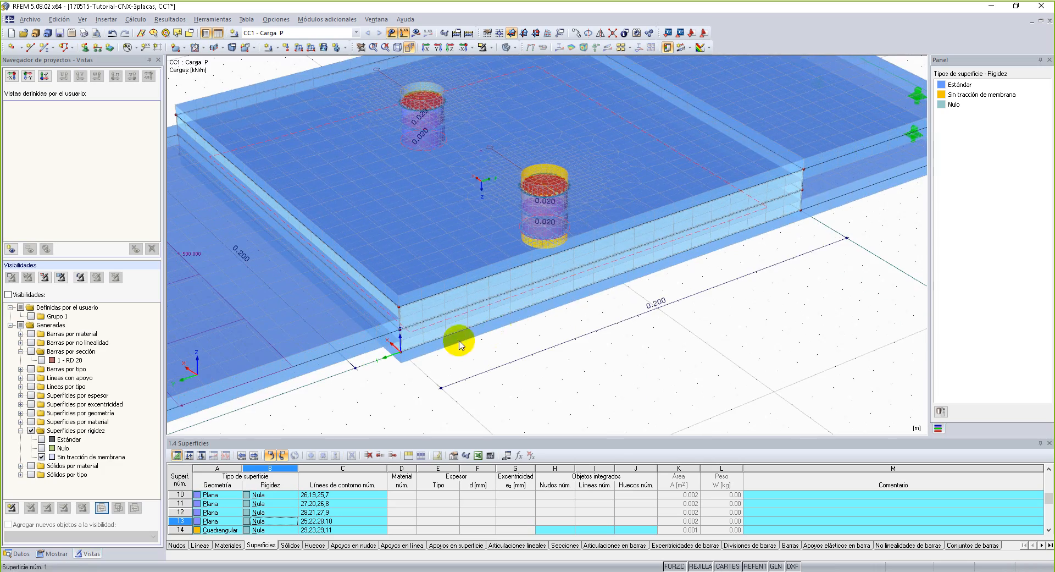
scroll(398, 318, up, 1)
scroll(409, 340, up, 1)
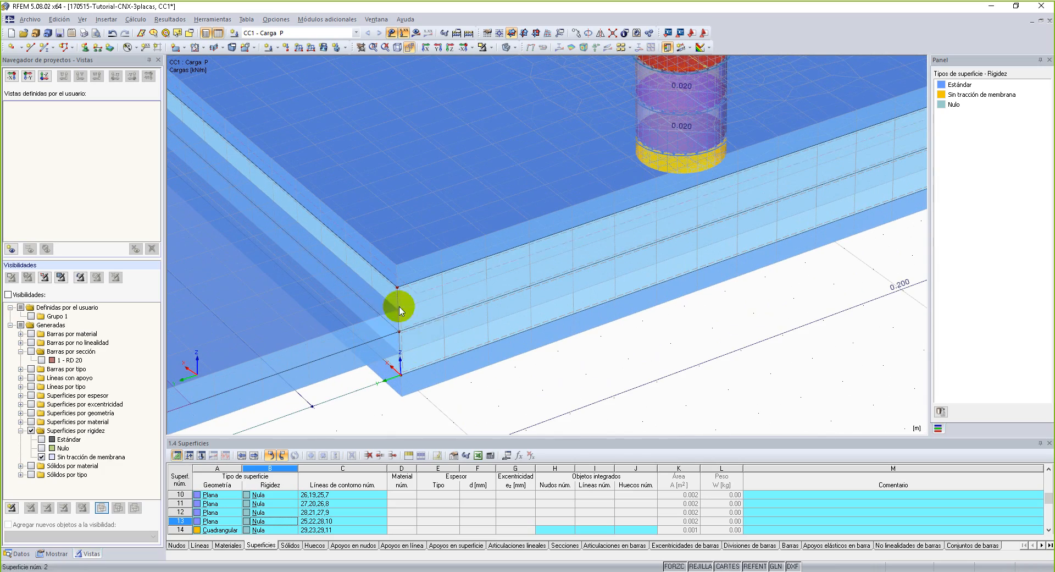
scroll(384, 318, down, 2)
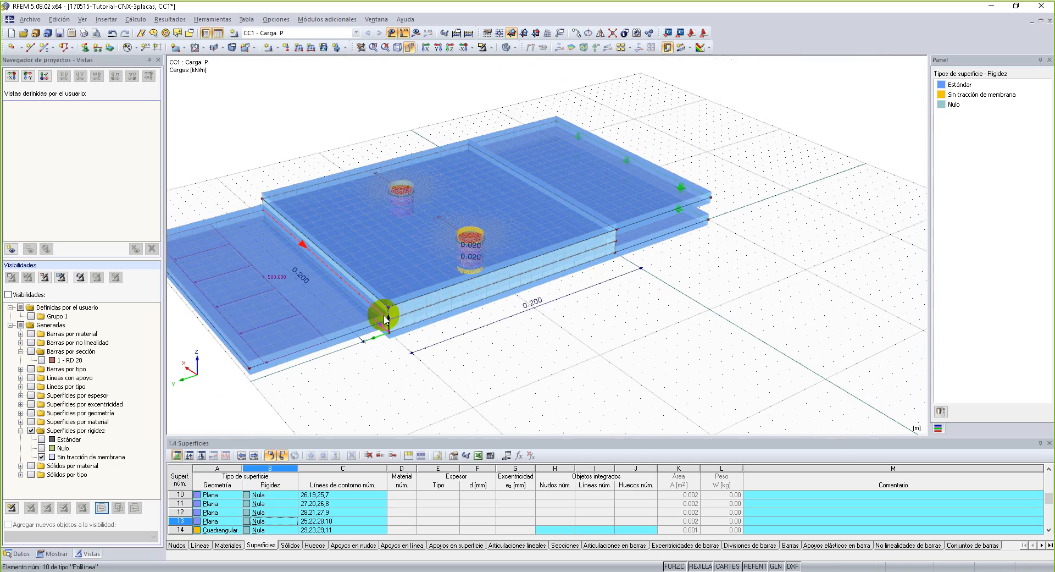
scroll(530, 337, down, 2)
scroll(458, 330, up, 1)
scroll(459, 330, down, 1)
middle_drag(685, 322, 694, 365)
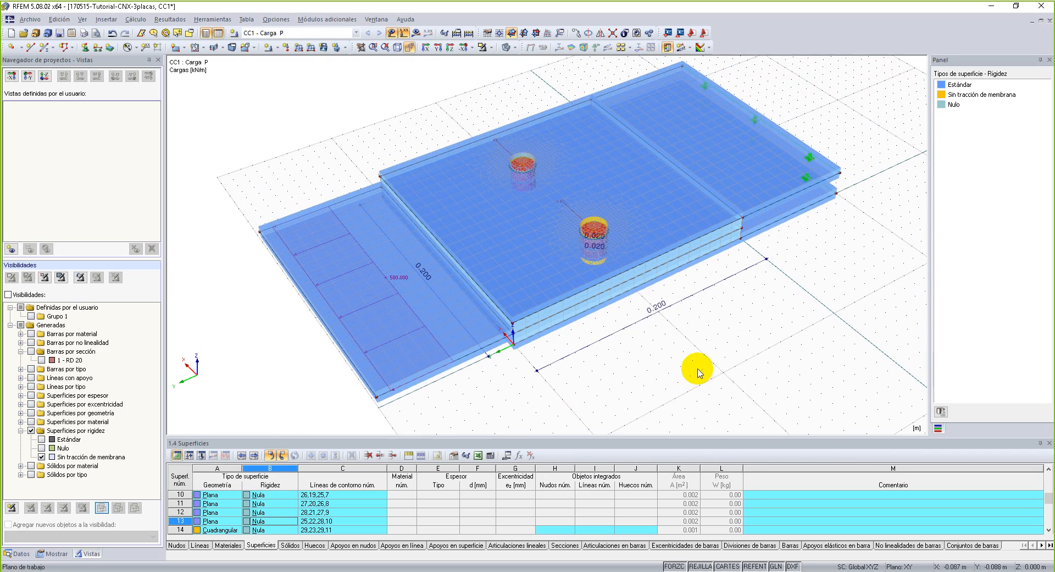
Run the FE calculation of load case CC1 - Carga P and move the solver progress window off the model.
click(469, 33)
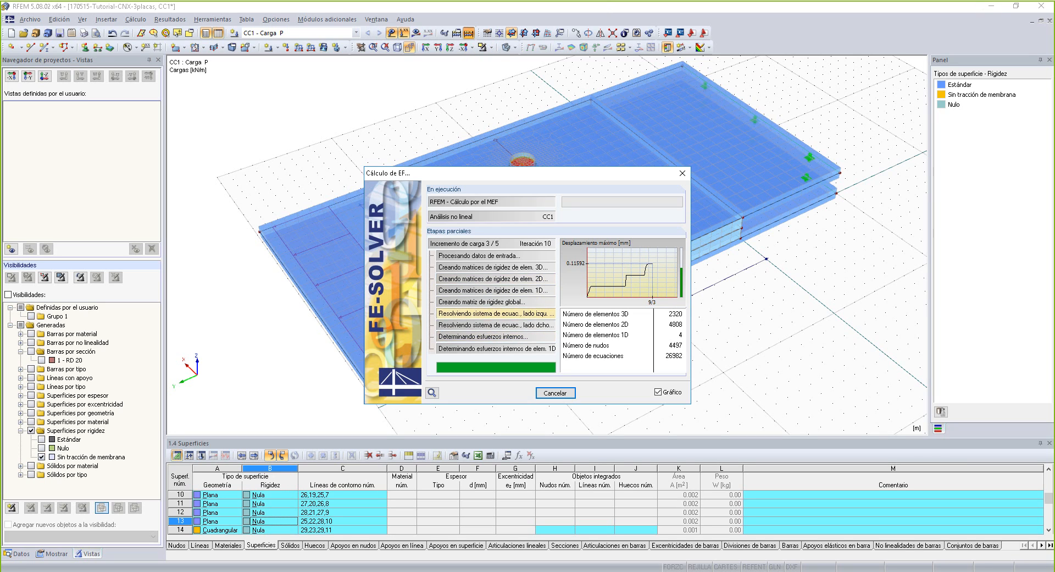
drag(187, 140, 164, 83)
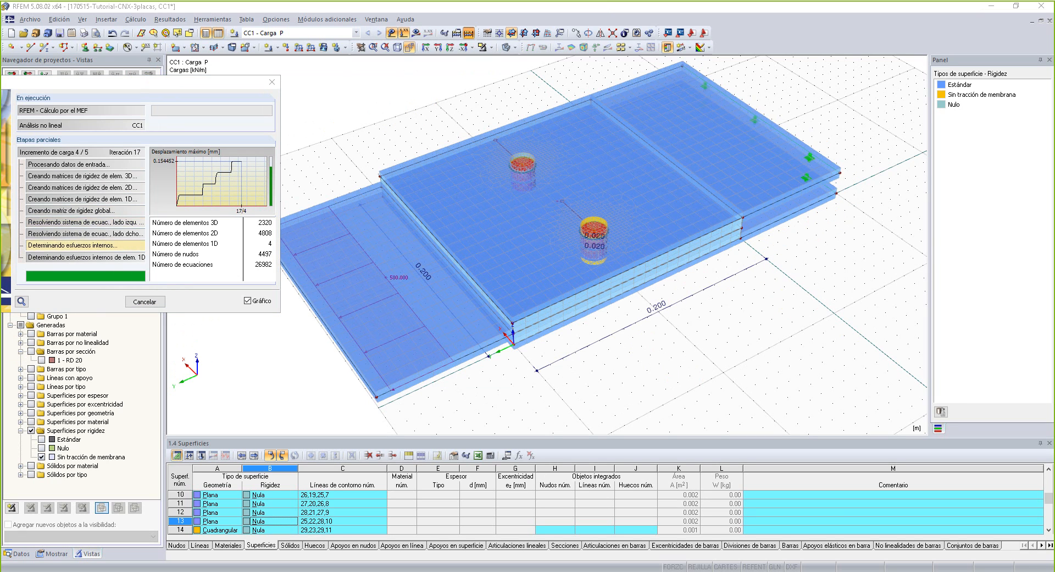
mouse_move(805, 95)
mouse_down()
mouse_move(695, 79)
mouse_move(302, 320)
mouse_move(890, 130)
mouse_move(627, 89)
mouse_up()
mouse_move(551, 219)
mouse_down()
mouse_move(626, 238)
mouse_move(820, 403)
mouse_move(811, 415)
mouse_up()
drag(849, 375, 852, 403)
mouse_move(826, 372)
mouse_down()
mouse_move(837, 364)
mouse_move(879, 384)
mouse_move(855, 420)
mouse_up()
mouse_move(816, 368)
mouse_down()
mouse_move(893, 360)
mouse_move(860, 449)
mouse_move(833, 406)
mouse_up()
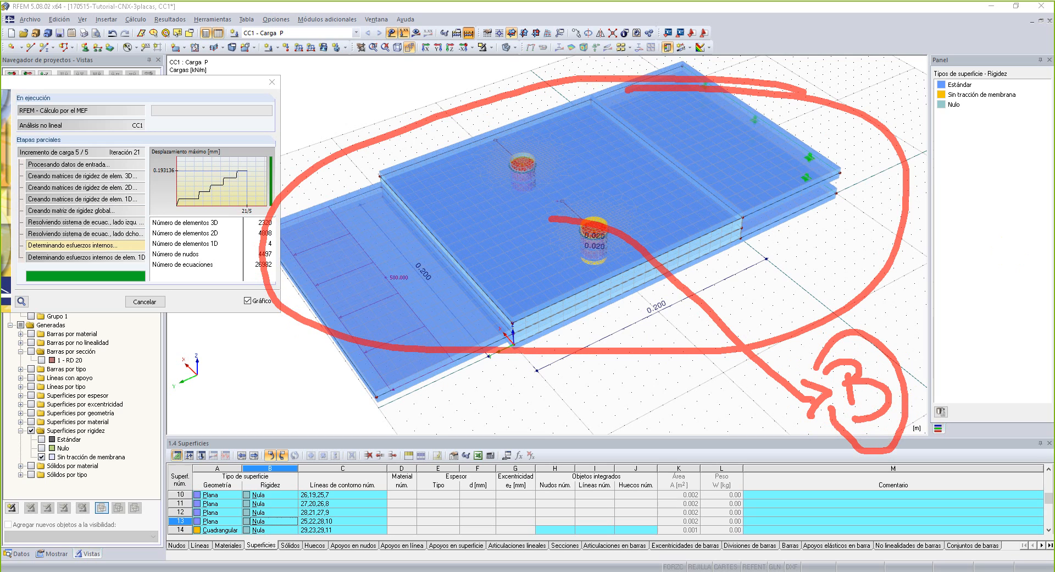
key(Escape)
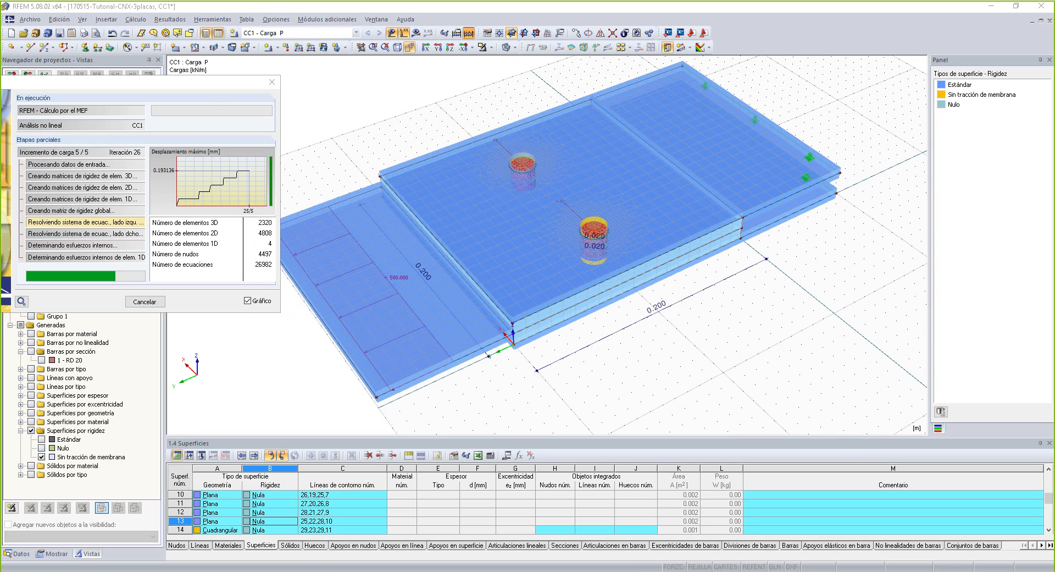
Show the calculation results despite the local non-convergence warning and close the list of calculation errors.
drag(242, 80, 266, 68)
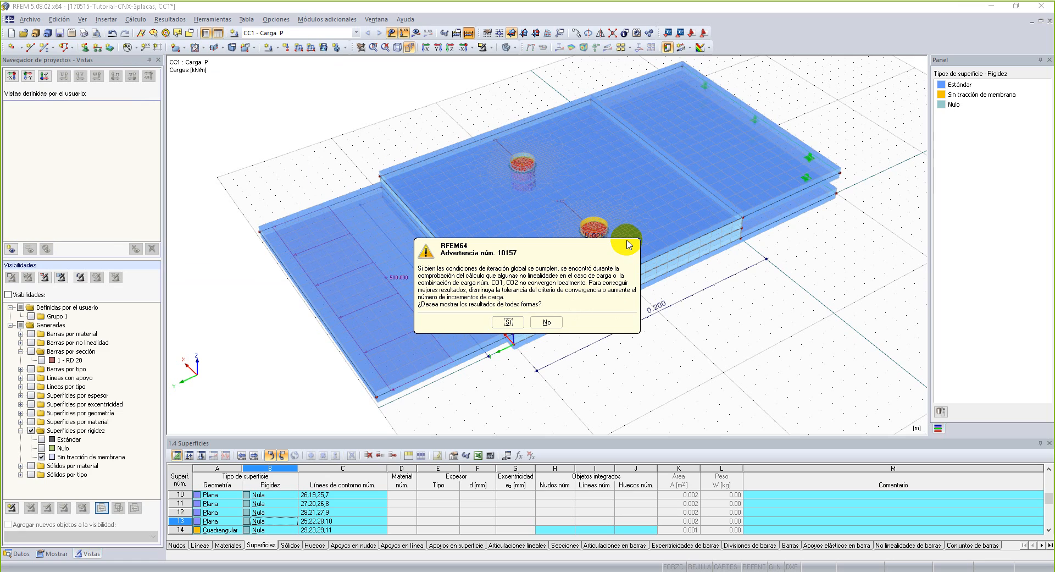
click(508, 322)
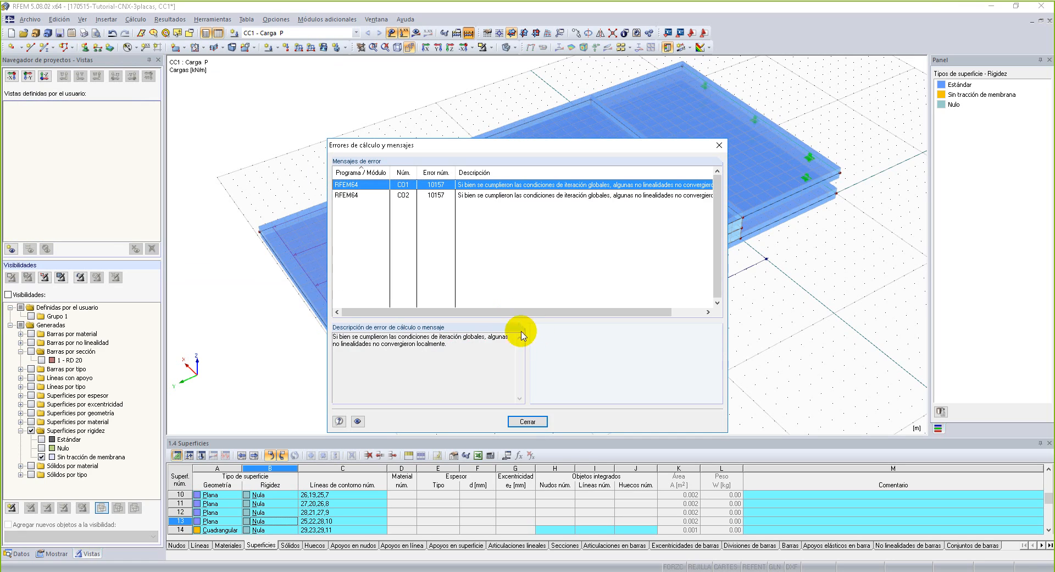
click(528, 421)
ctrl+middle_drag(589, 348, 515, 199)
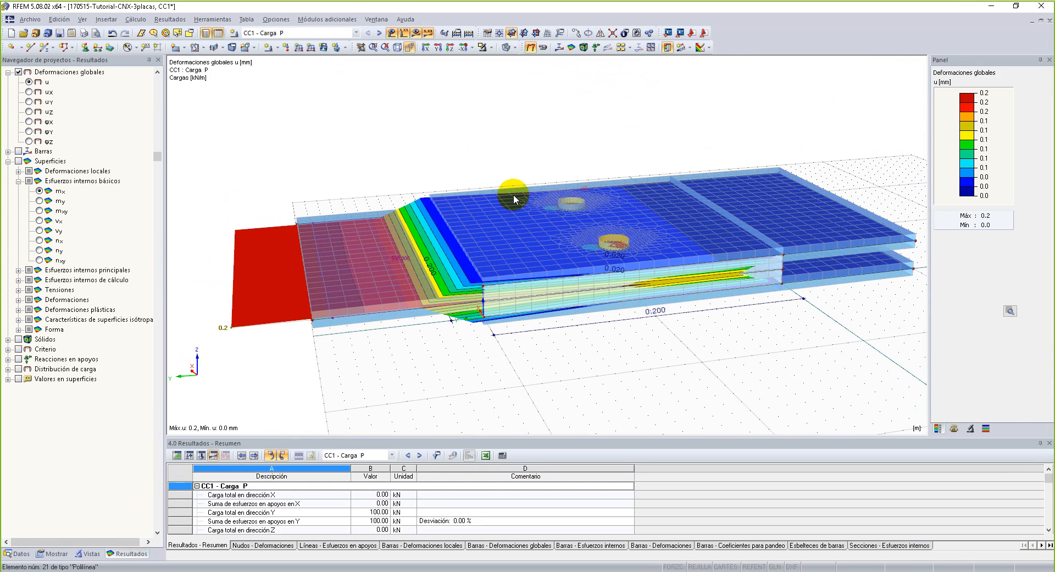
Hide the FE mesh on the deformation results.
click(145, 20)
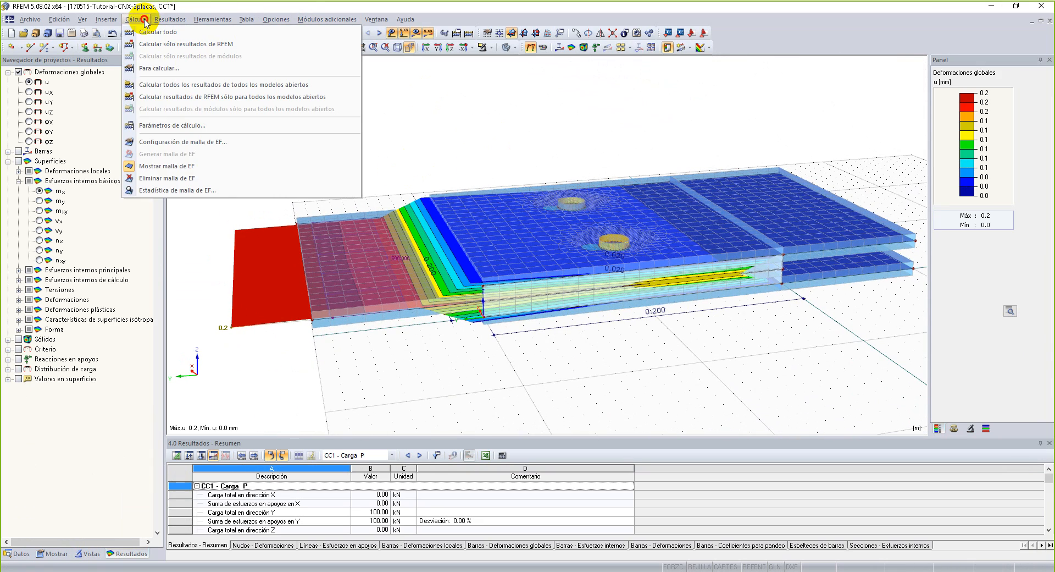
click(171, 166)
middle_drag(412, 157, 429, 101)
Set the solid-model rendering of the surfaces to Relleno so the plates are drawn without thickness.
click(87, 553)
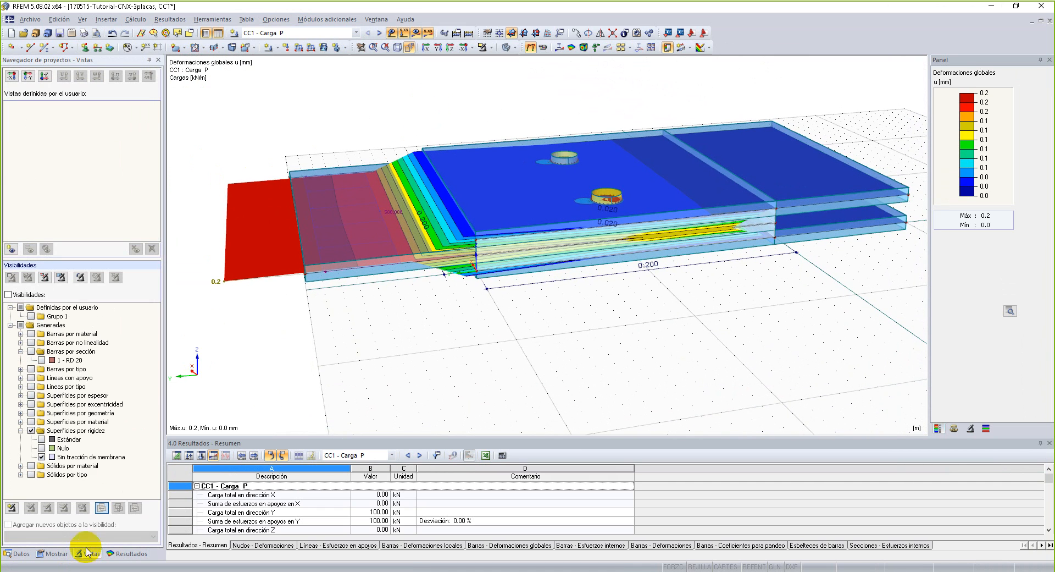
click(52, 553)
scroll(55, 487, down, 10)
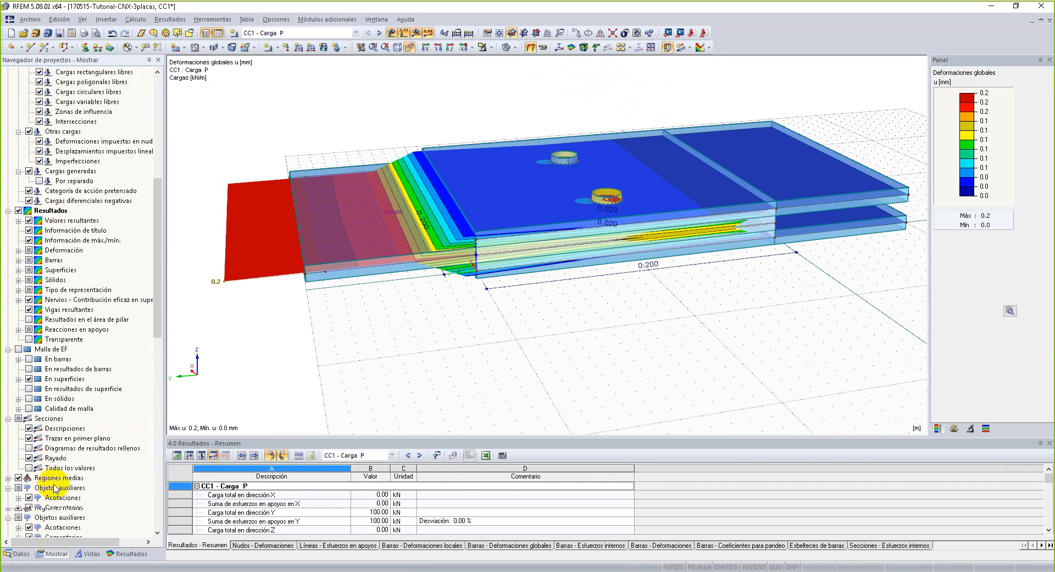
scroll(55, 486, down, 10)
scroll(58, 512, down, 5)
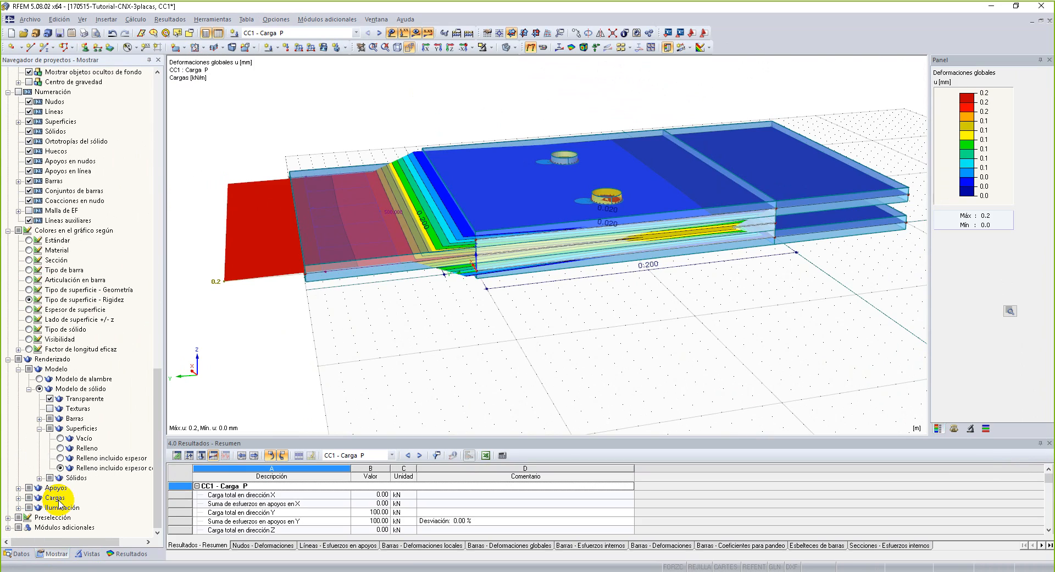
click(61, 448)
ctrl+middle_drag(492, 347, 528, 405)
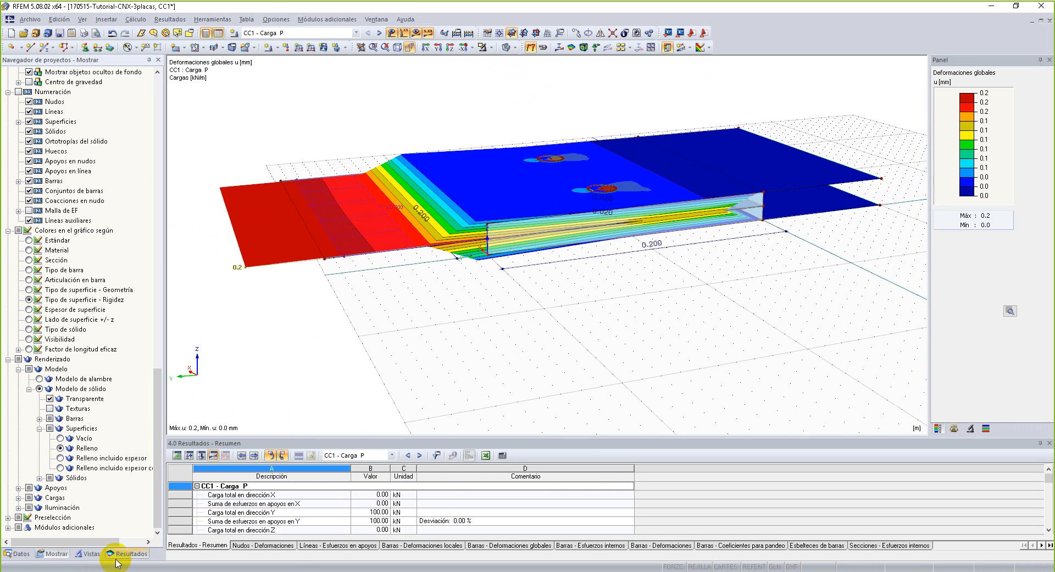
Activate the generated visibilities and show only the surfaces with Estándar stiffness.
click(88, 553)
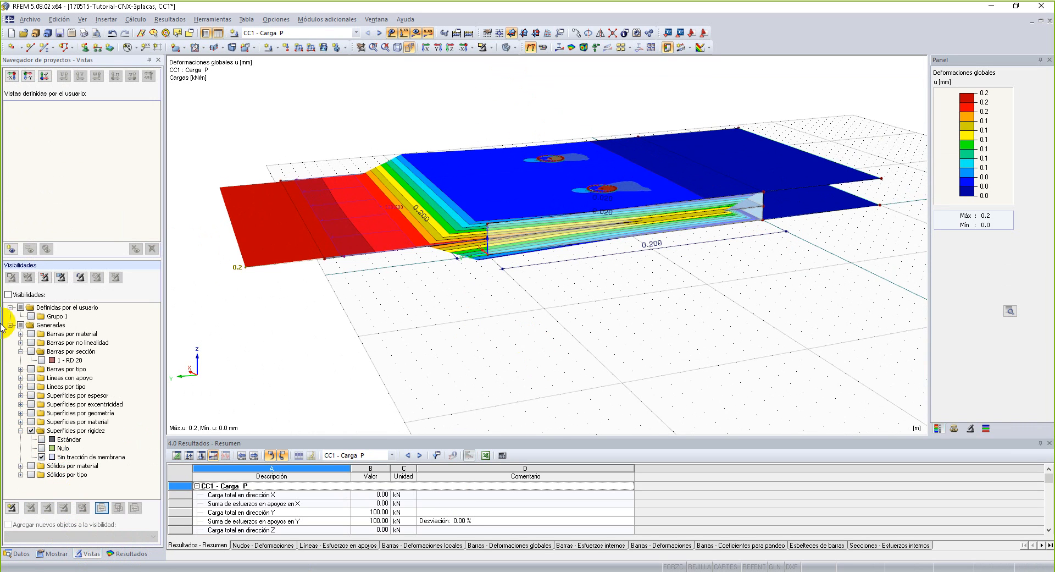
click(8, 295)
click(42, 439)
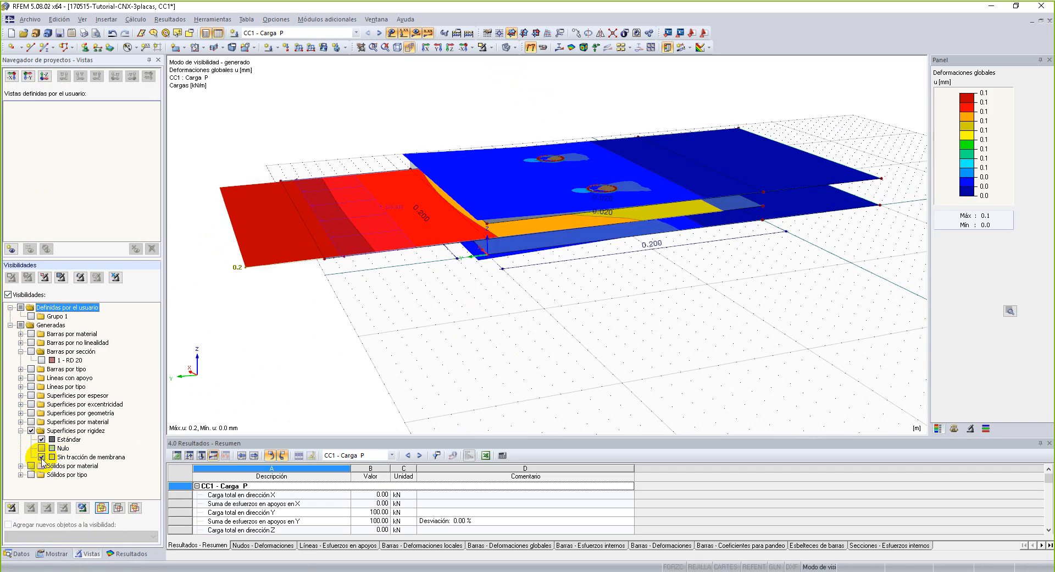
ctrl+middle_drag(592, 338, 509, 290)
right_click(509, 290)
click(461, 362)
ctrl+middle_drag(588, 351, 552, 315)
Isolate the middle plate by selecting it in the side view and applying visibility by selected objects.
drag(208, 204, 863, 217)
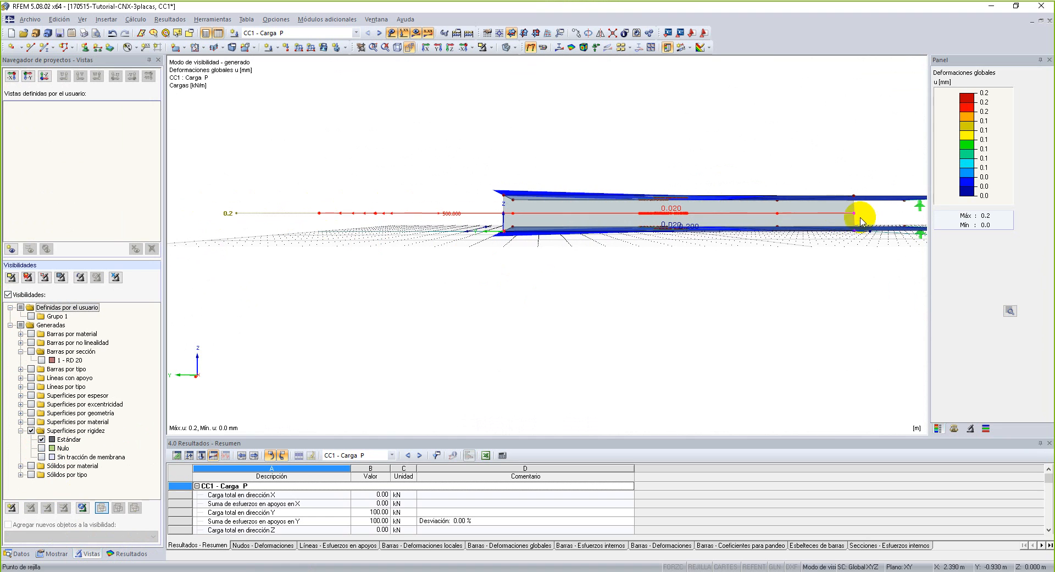
right_click(412, 215)
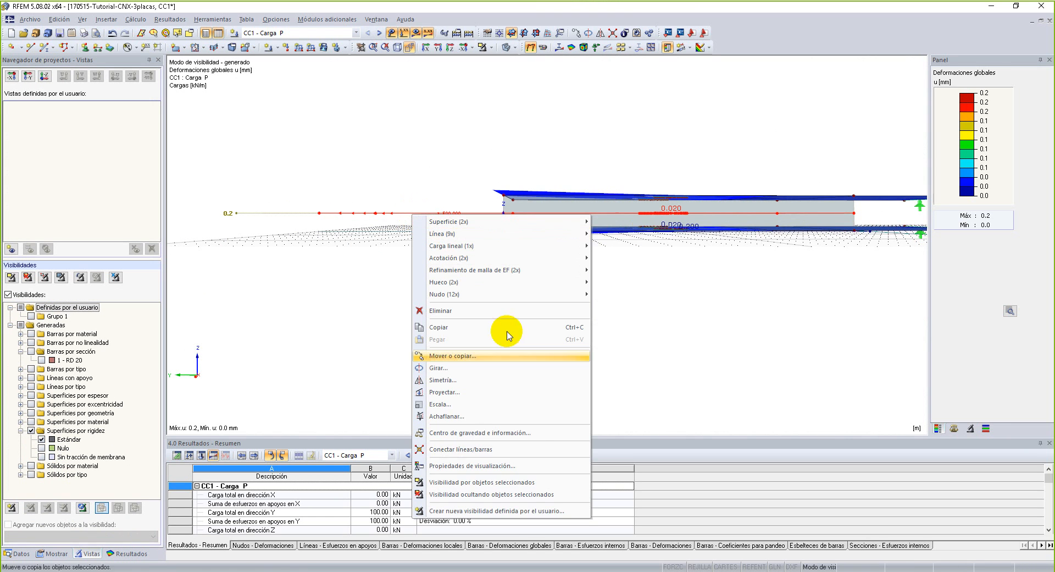
click(540, 483)
ctrl+middle_drag(538, 277, 625, 409)
Turn off the display of hidden background objects so only the middle plate's deformations are shown.
right_click(625, 409)
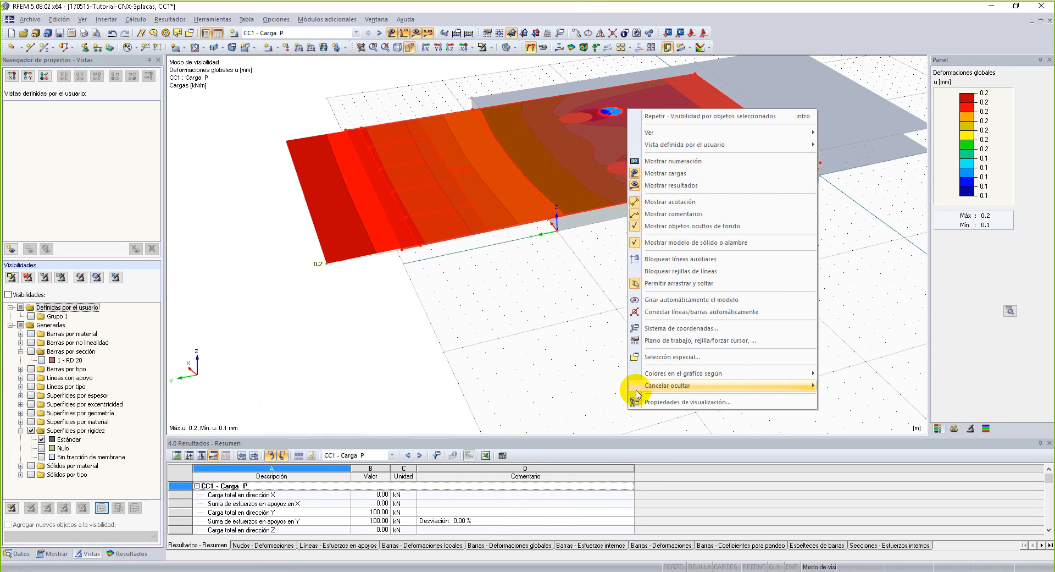
click(521, 301)
right_click(522, 302)
click(629, 117)
middle_drag(669, 237, 627, 391)
click(680, 286)
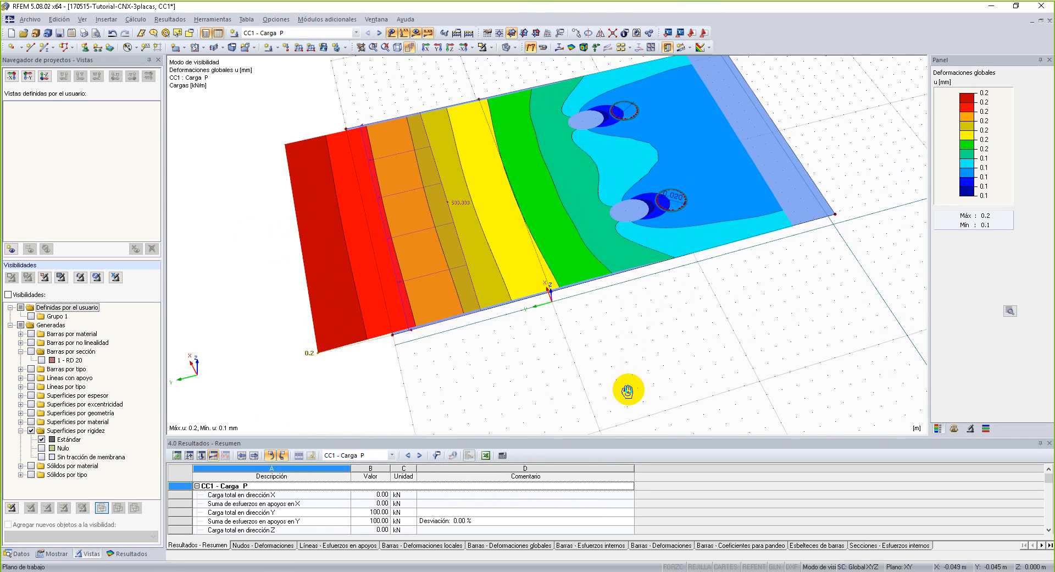
scroll(671, 296, up, 5)
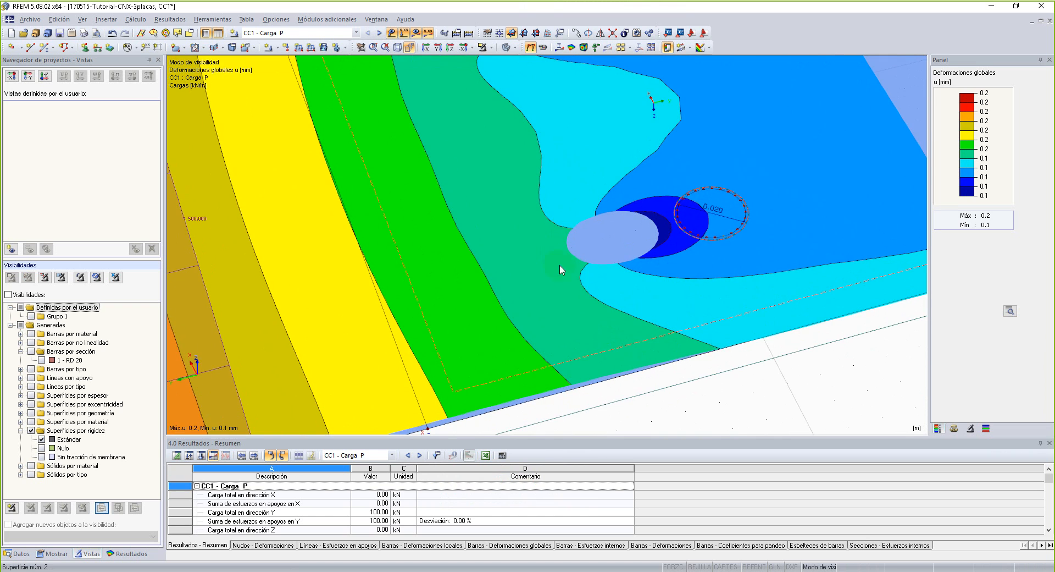
scroll(684, 208, down, 6)
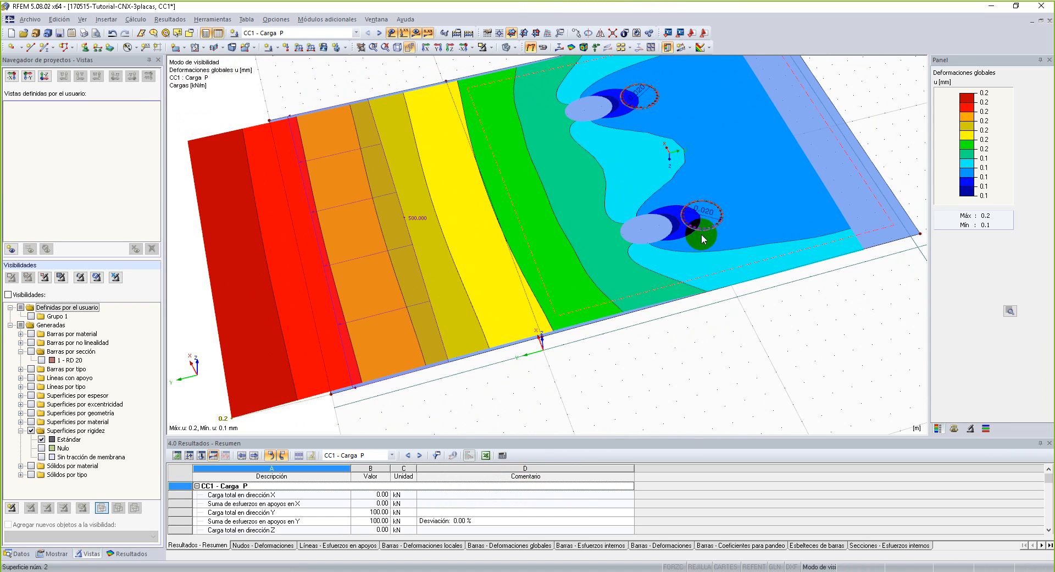
ctrl+middle_drag(718, 328, 735, 313)
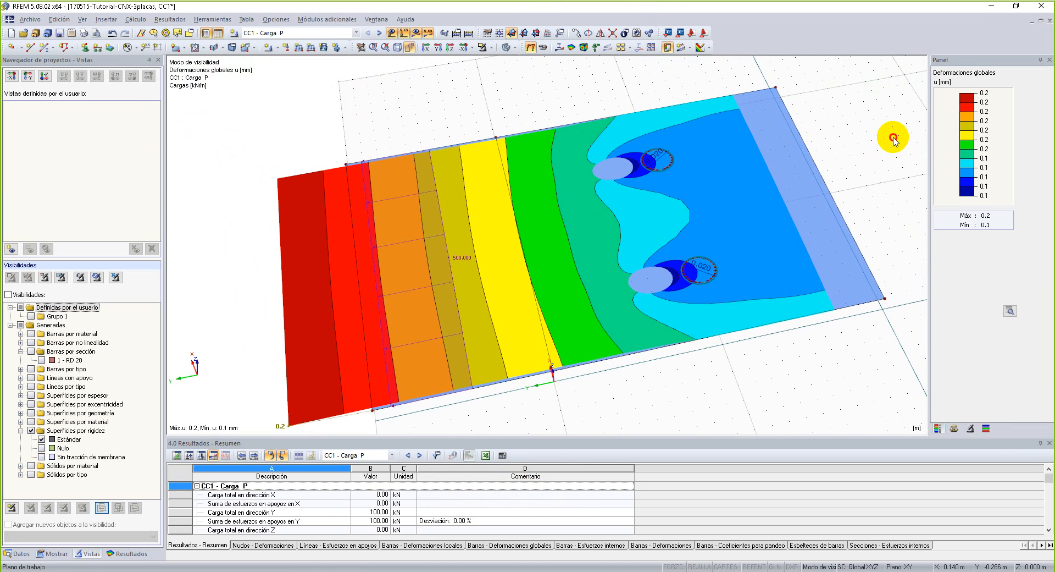
Switch the model display to wireframe, removing the undeformed plate's fill behind the deformation results.
click(53, 554)
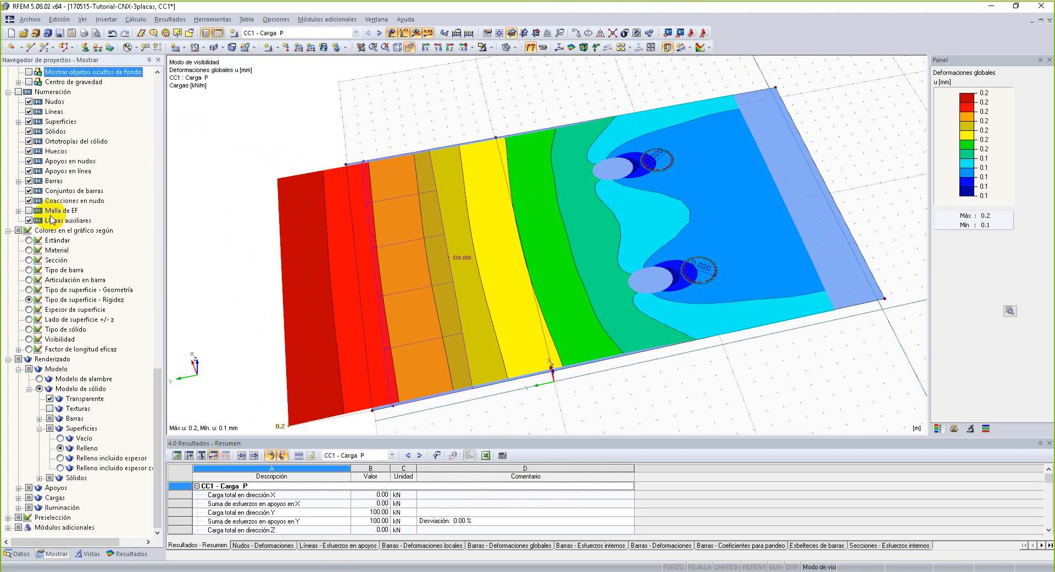
scroll(37, 156, up, 20)
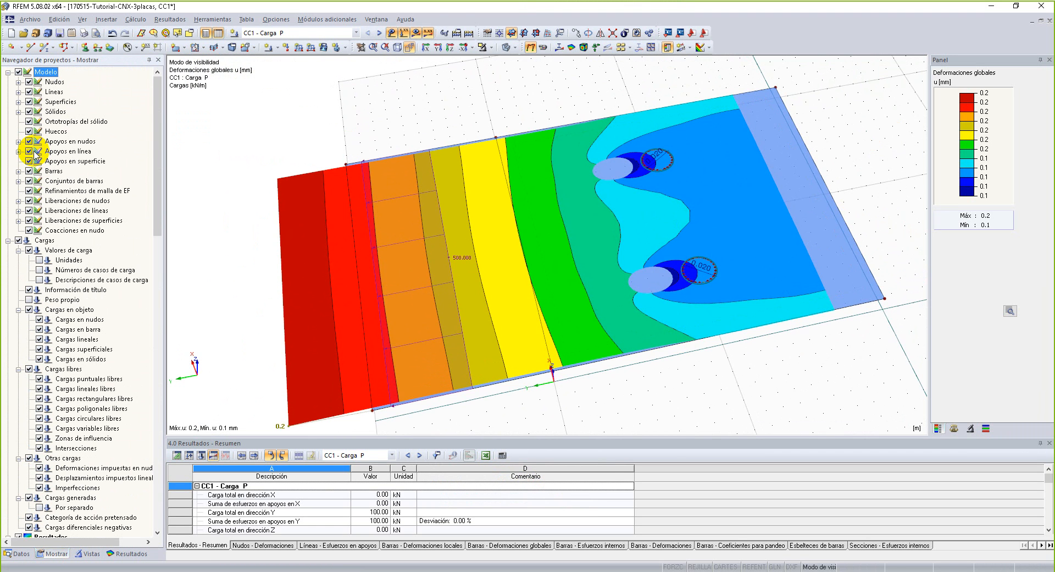
click(506, 48)
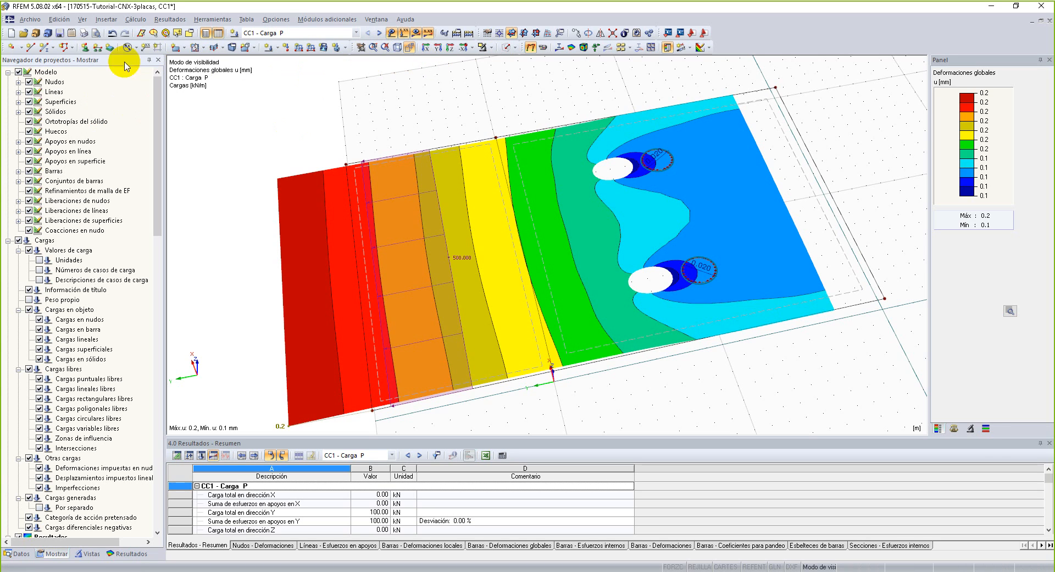
click(18, 72)
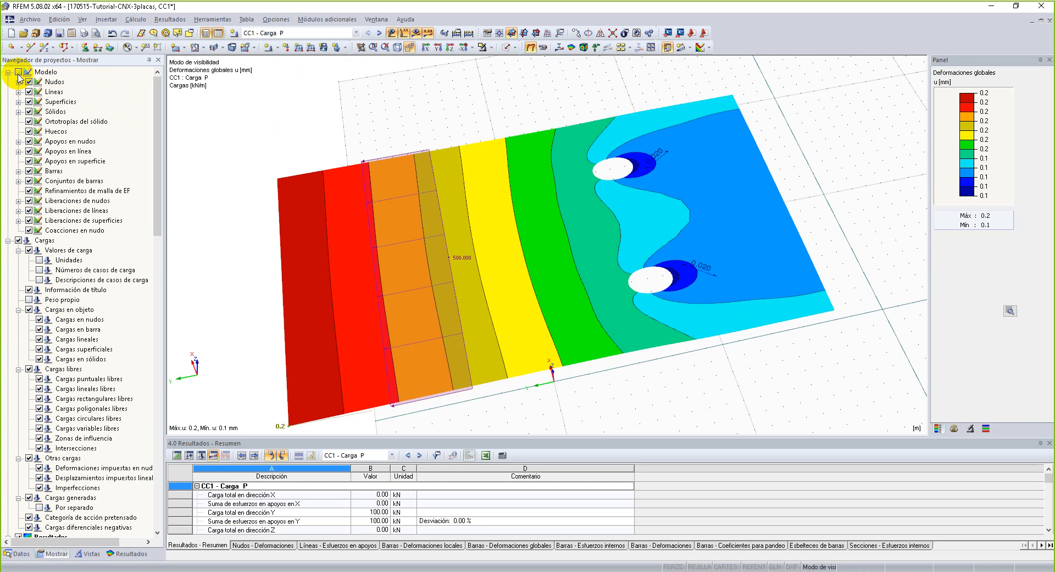
click(18, 72)
click(18, 72)
Display the surface stresses σeqv,Max,Mises on the middle plate.
click(127, 554)
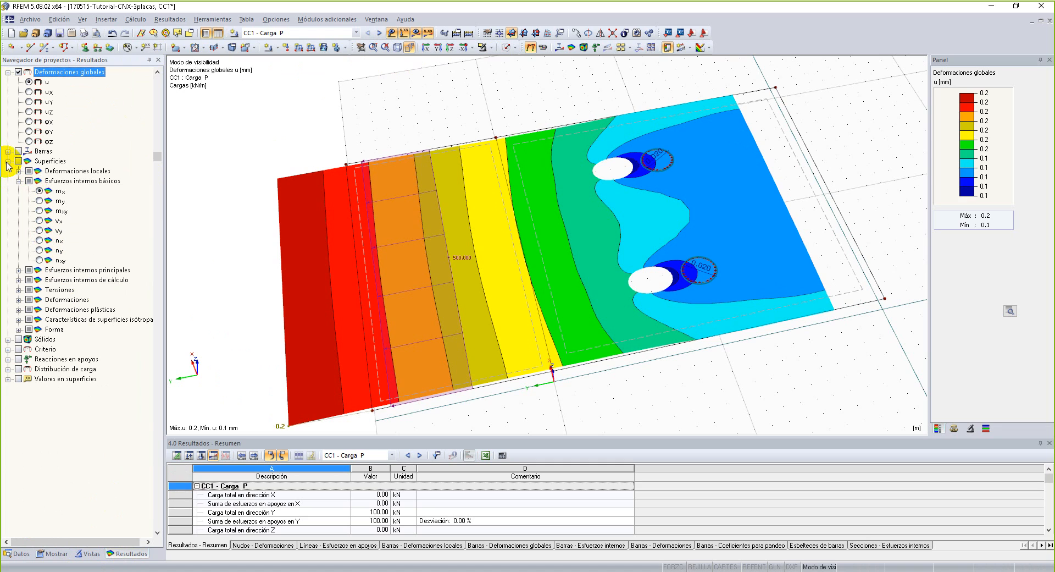
click(19, 290)
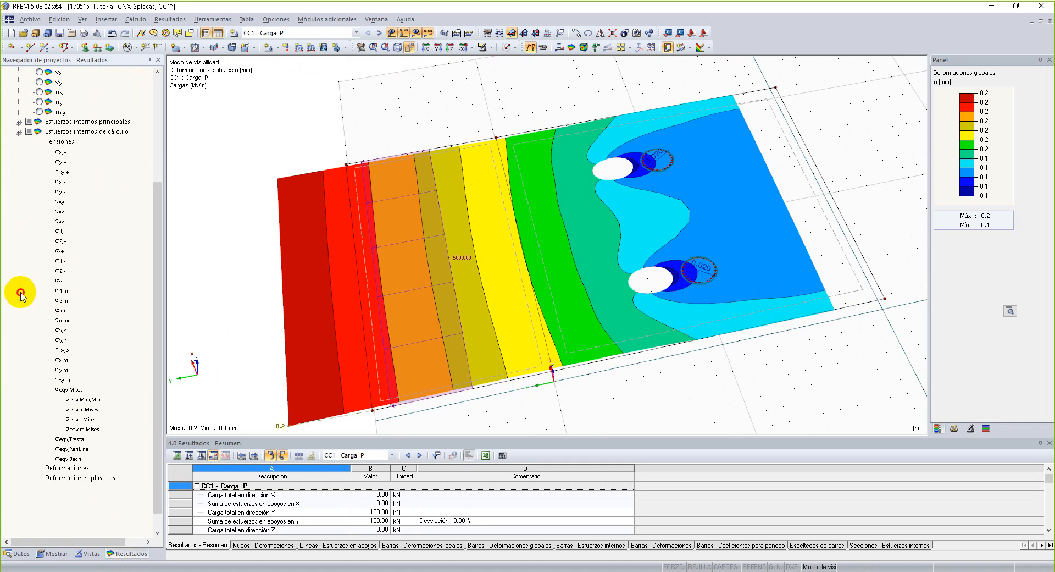
click(50, 399)
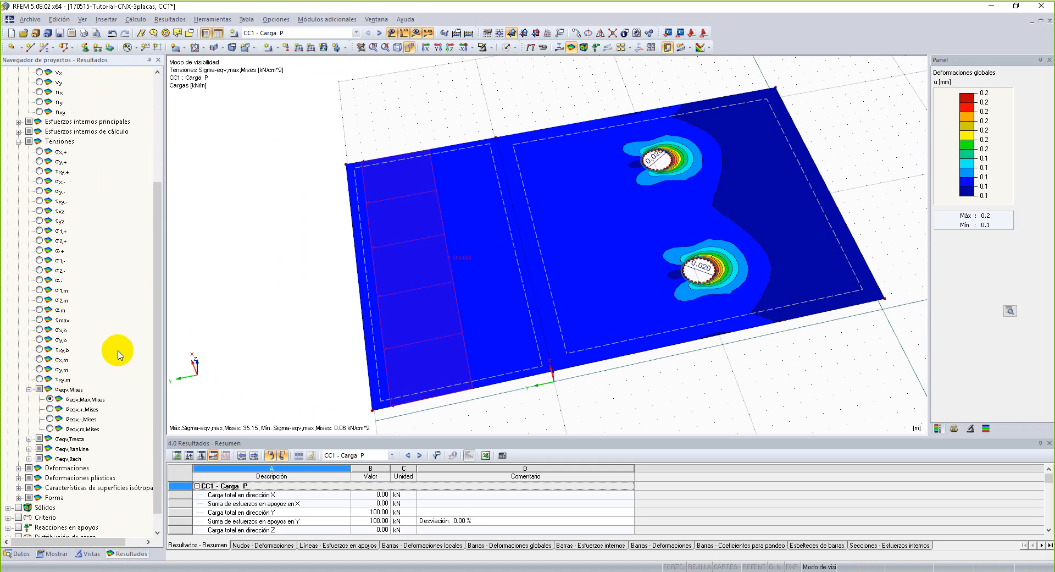
Examine the von Mises stress distribution around both bolt holes and across the middle plate.
scroll(667, 203, up, 3)
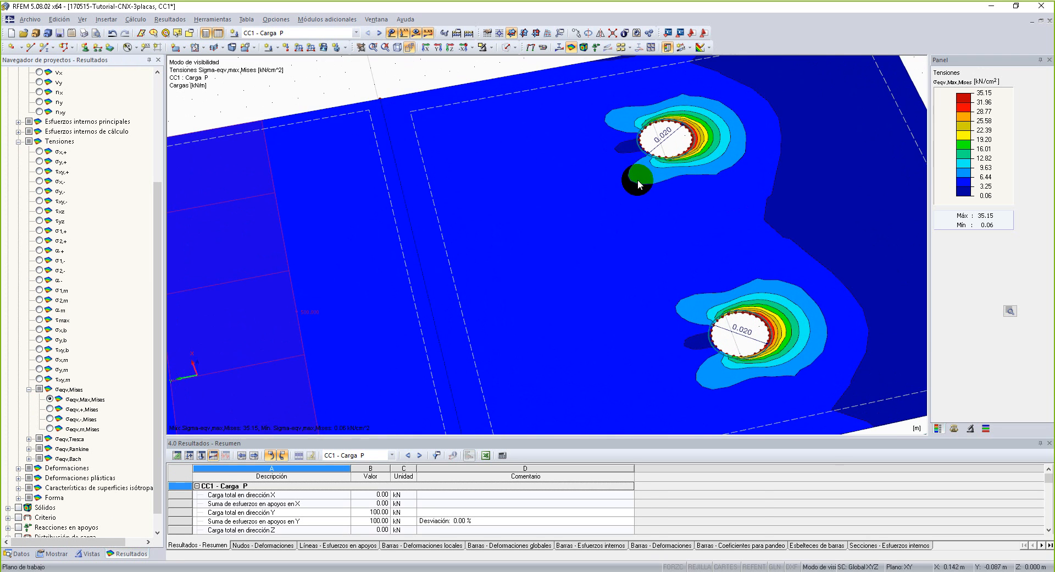
mouse_move(669, 242)
middle_down()
mouse_move(645, 243)
mouse_move(650, 235)
middle_up()
scroll(654, 228, down, 4)
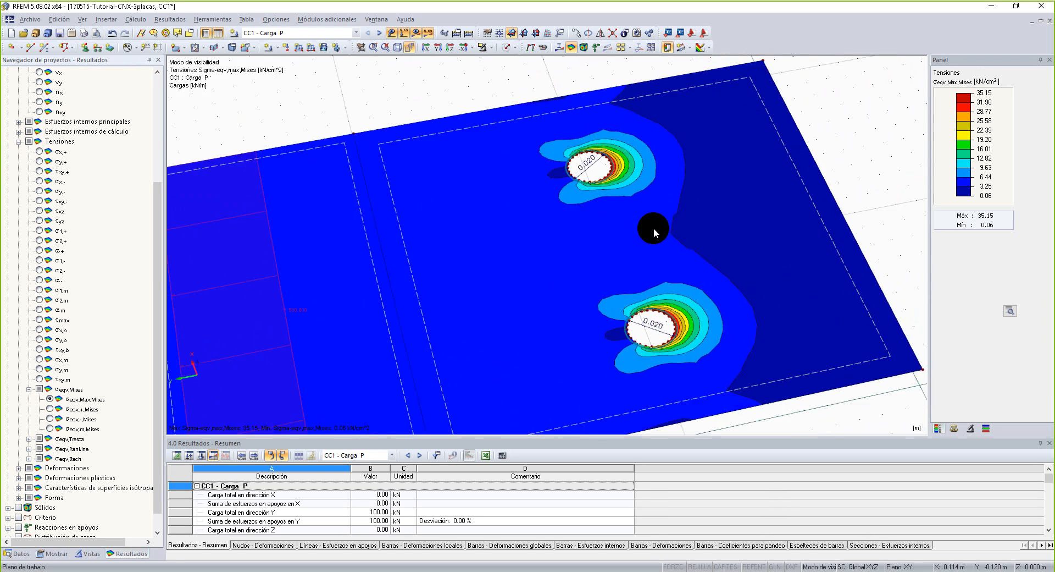
click(615, 225)
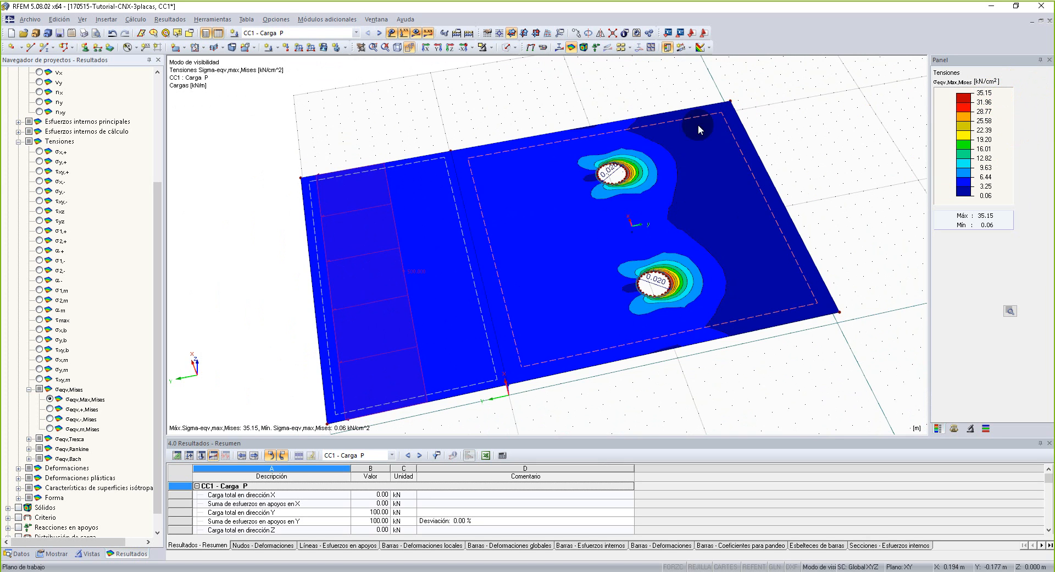
scroll(658, 216, up, 4)
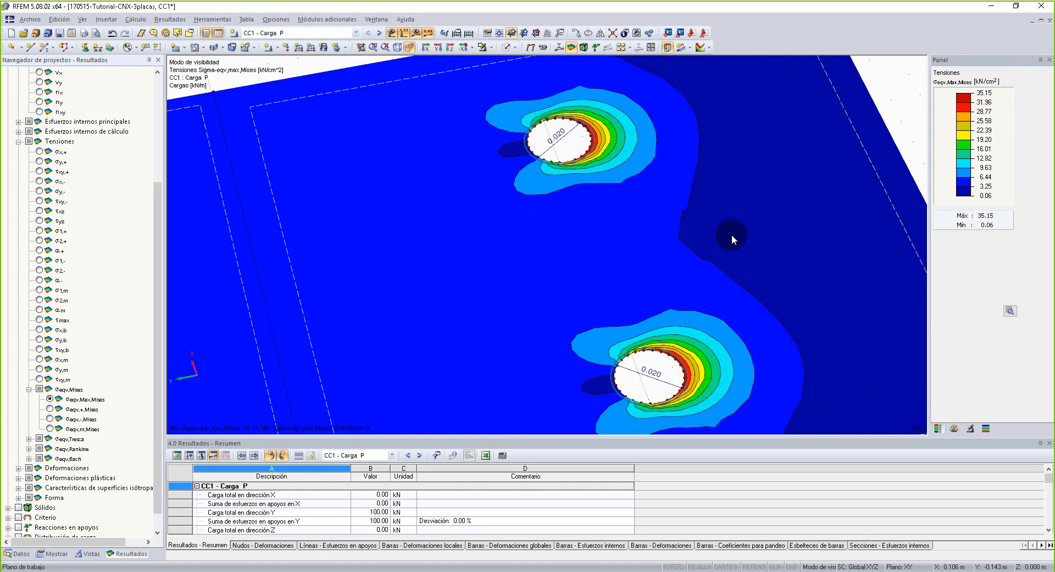
scroll(684, 202, down, 5)
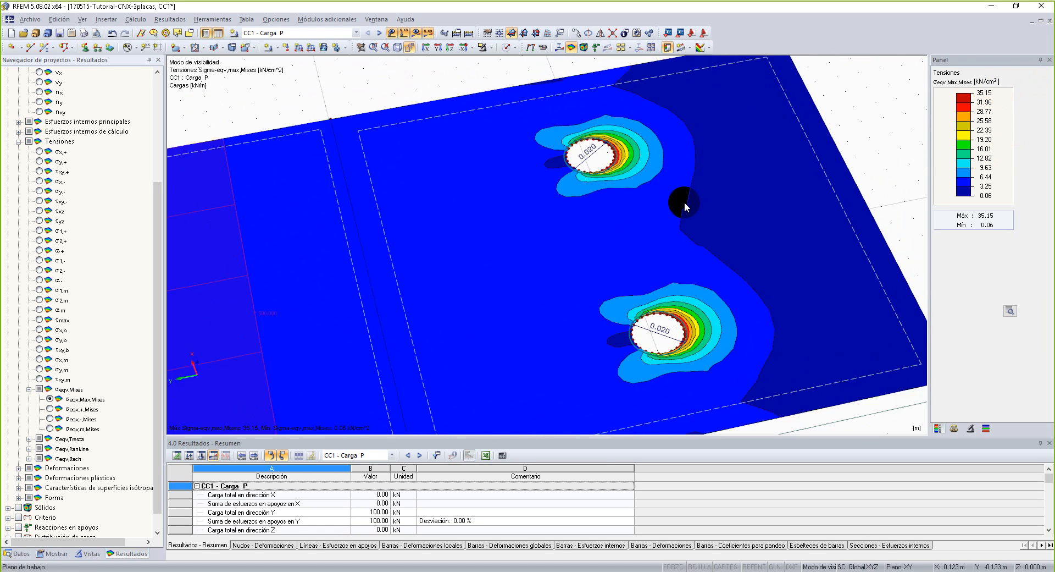
right_drag(651, 218, 615, 161)
middle_drag(546, 242, 631, 207)
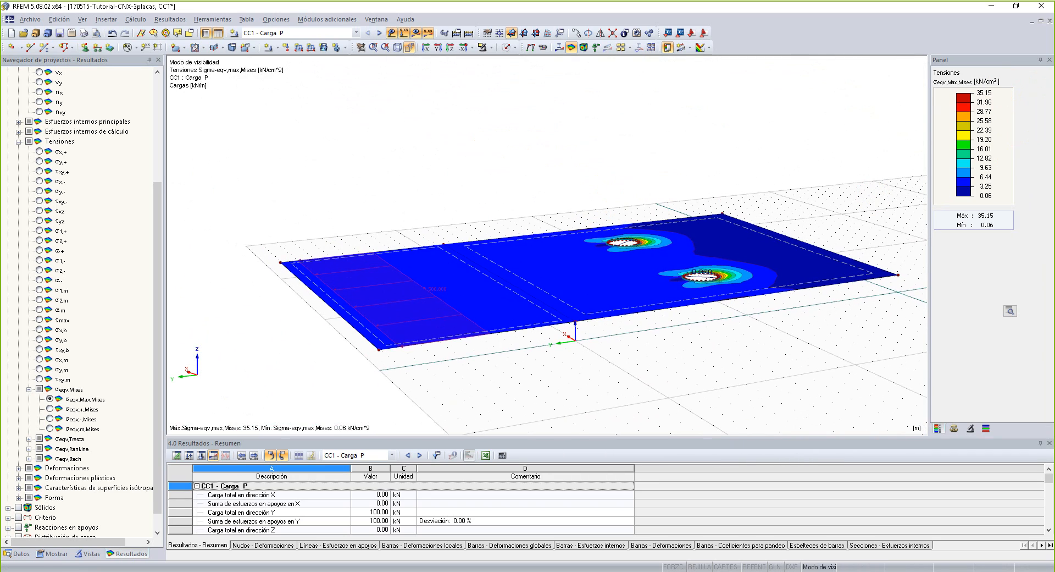
mouse_move(625, 92)
mouse_down()
mouse_move(618, 189)
mouse_move(643, 167)
mouse_up()
mouse_move(660, 96)
mouse_down()
mouse_move(658, 138)
mouse_move(659, 116)
mouse_up()
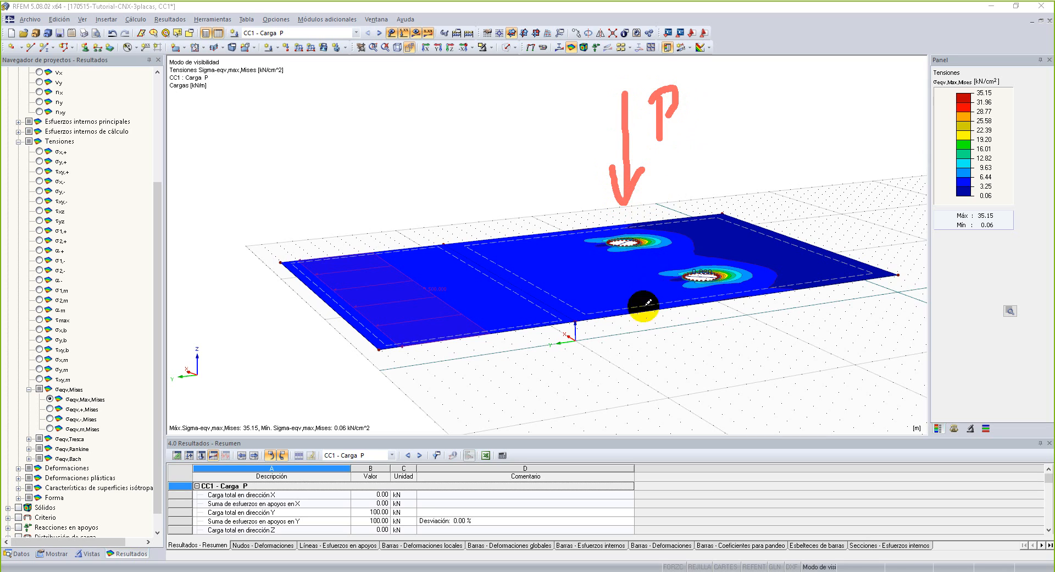
drag(627, 325, 624, 422)
mouse_move(616, 351)
mouse_down()
mouse_move(624, 307)
mouse_move(657, 357)
mouse_up()
drag(710, 104, 709, 267)
drag(694, 217, 724, 214)
right_click(737, 104)
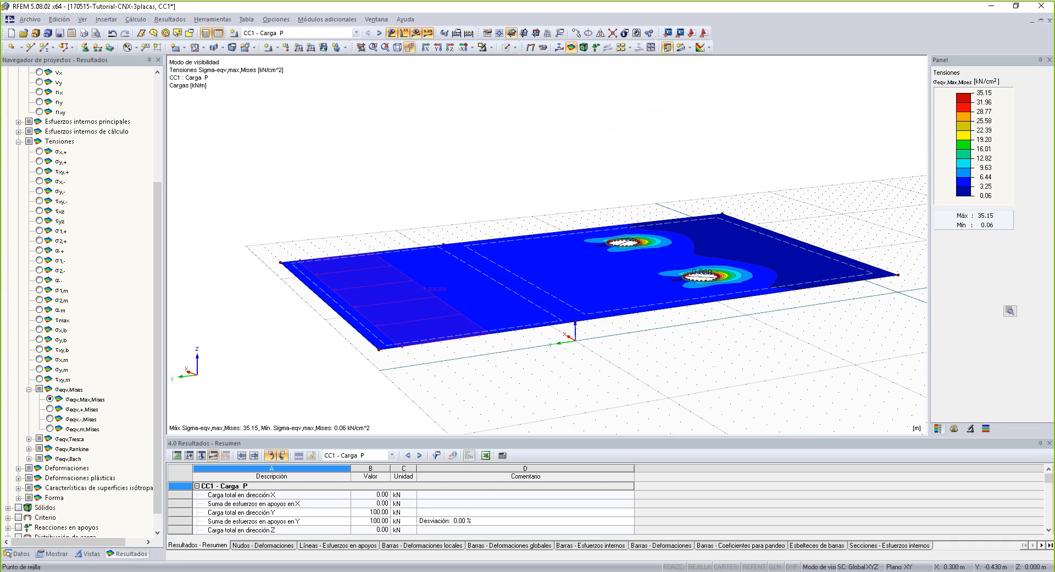
mouse_move(636, 118)
mouse_down()
mouse_move(618, 238)
mouse_move(637, 202)
mouse_up()
mouse_move(674, 91)
mouse_down()
mouse_move(674, 151)
mouse_move(685, 118)
mouse_up()
mouse_move(608, 424)
mouse_down()
mouse_move(605, 348)
mouse_move(620, 319)
mouse_move(649, 365)
mouse_up()
drag(719, 128, 695, 269)
drag(684, 234, 694, 269)
drag(730, 190, 694, 269)
mouse_move(751, 130)
mouse_down()
mouse_move(752, 172)
mouse_move(777, 113)
mouse_move(758, 155)
mouse_up()
drag(700, 330, 704, 413)
mouse_move(682, 352)
mouse_down()
mouse_move(698, 310)
mouse_move(731, 350)
mouse_up()
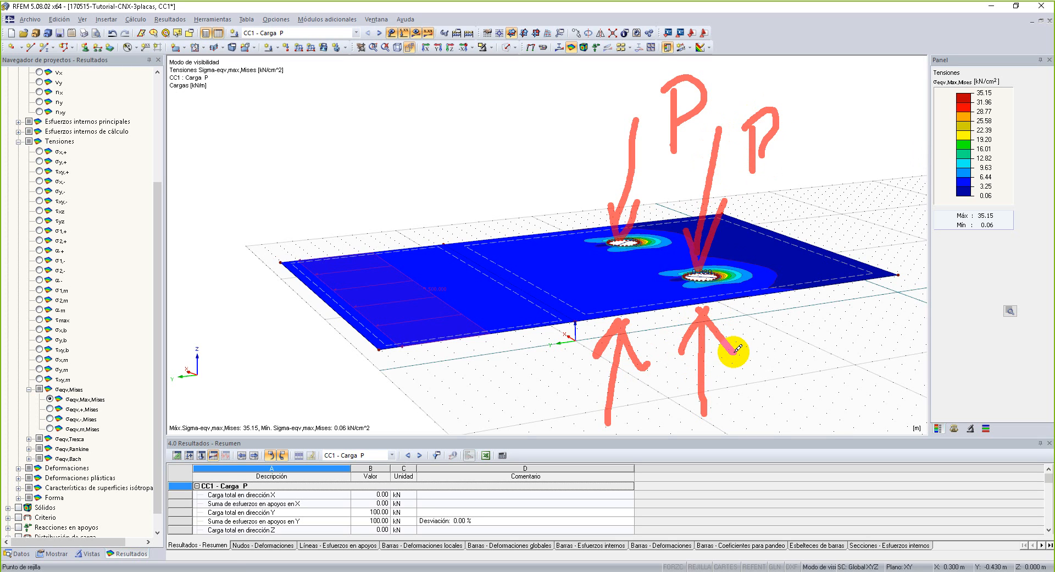
mouse_move(788, 129)
mouse_down()
mouse_move(1012, 65)
mouse_move(989, 104)
mouse_move(941, 72)
mouse_move(1006, 37)
mouse_up()
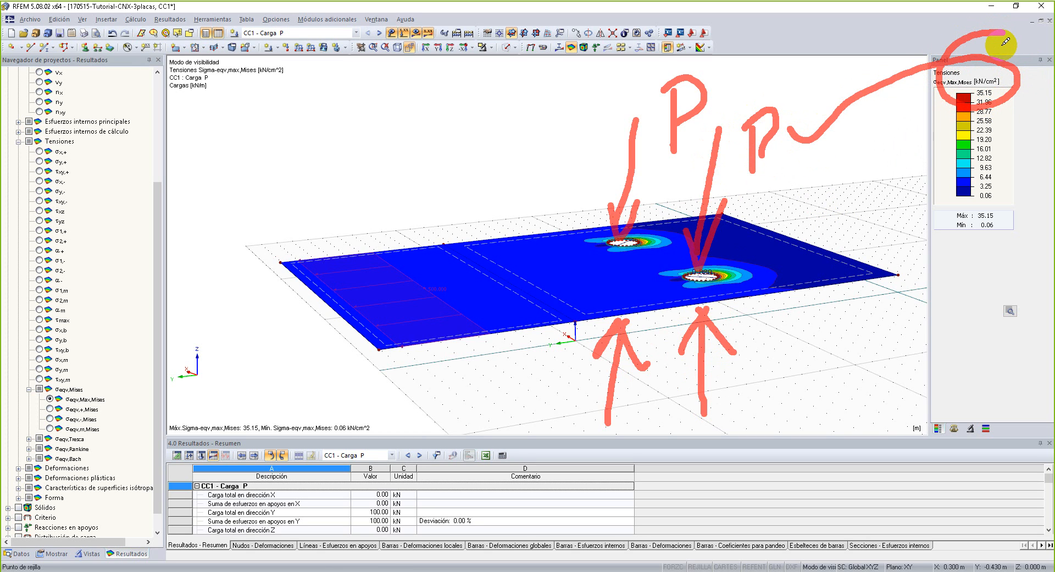
Clear the on-screen annotations and examine the von Mises stress contours around both bolt holes of the middle plate up close.
drag(1003, 43, 1006, 43)
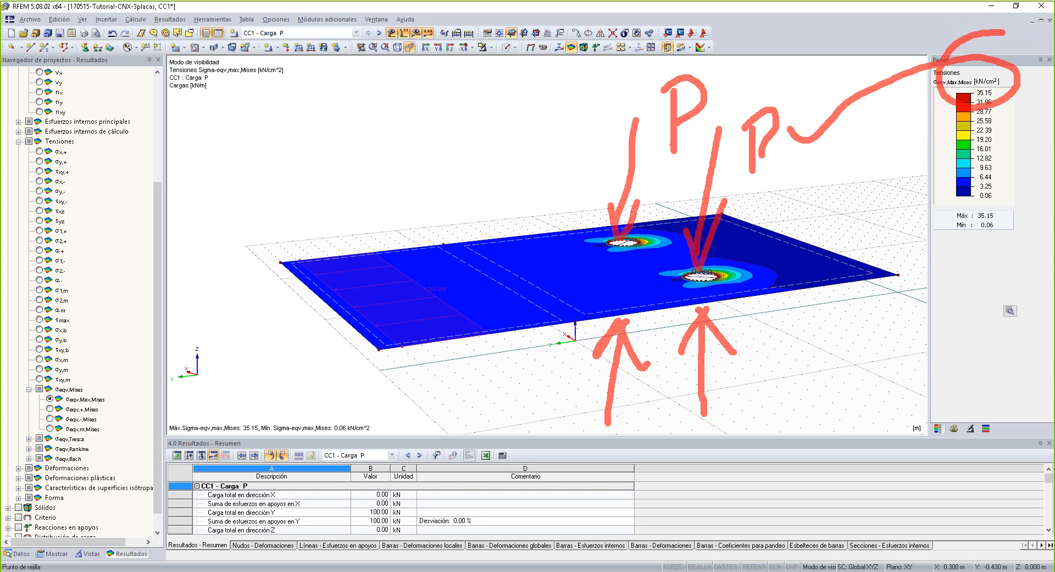
key(Escape)
mouse_move(662, 268)
ctrl+middle_down()
mouse_move(644, 273)
mouse_move(639, 360)
ctrl+middle_up()
scroll(655, 224, up, 5)
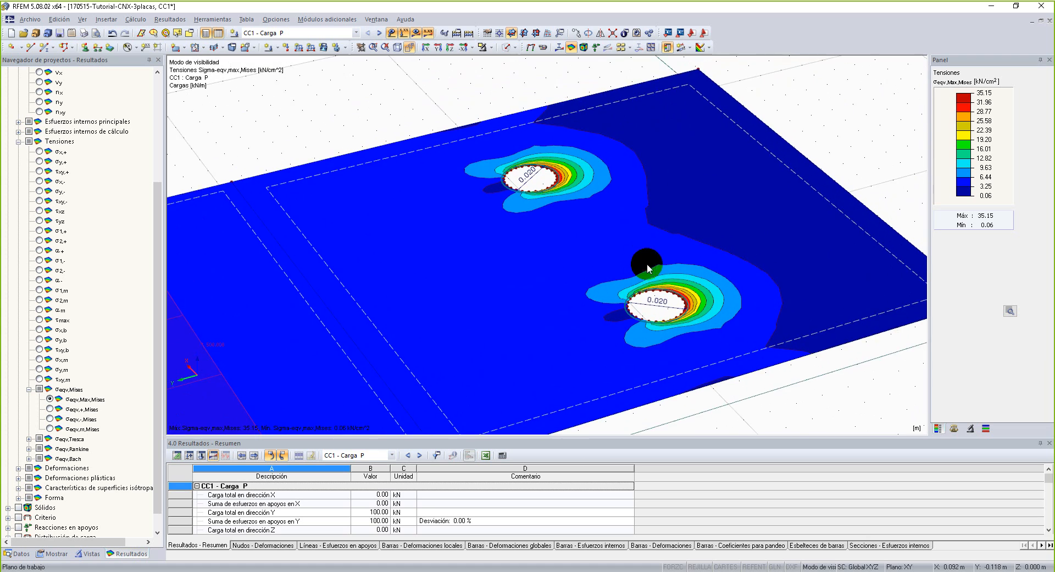
scroll(665, 251, down, 1)
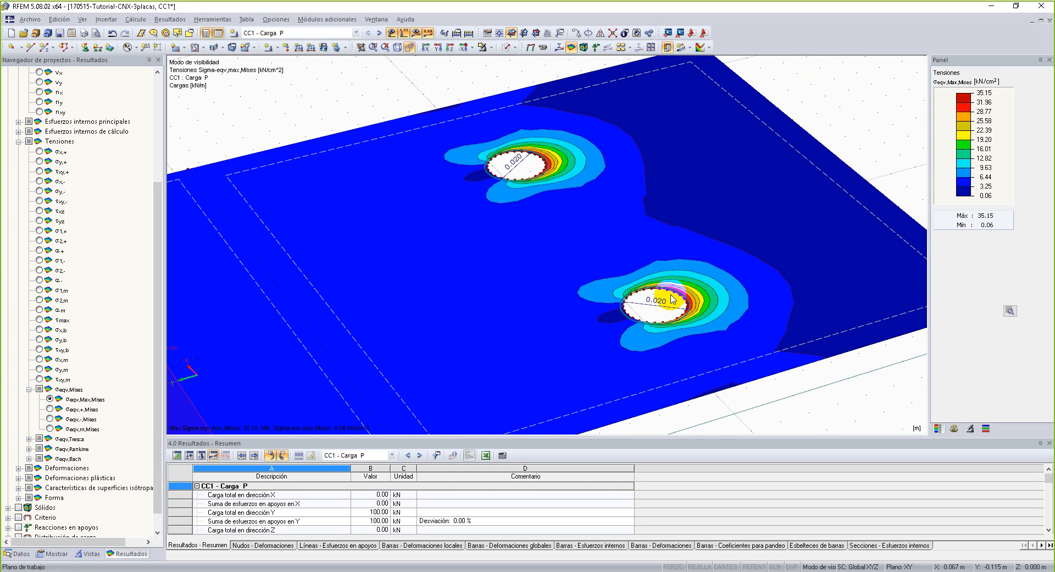
click(756, 277)
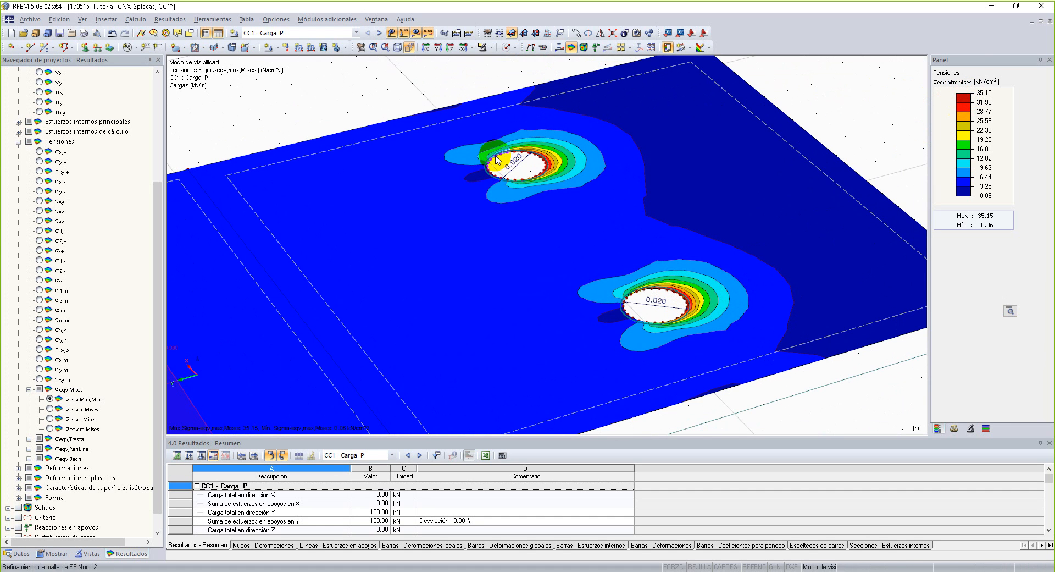
Display the global deformations u of the middle plate in place of the stresses.
scroll(473, 253, down, 5)
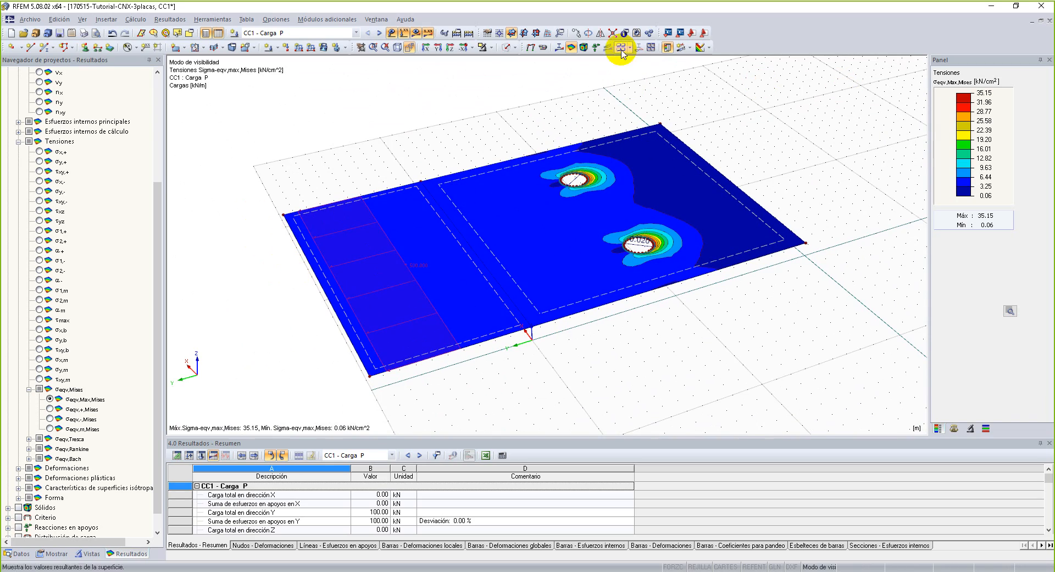
click(531, 49)
ctrl+middle_drag(672, 371, 643, 358)
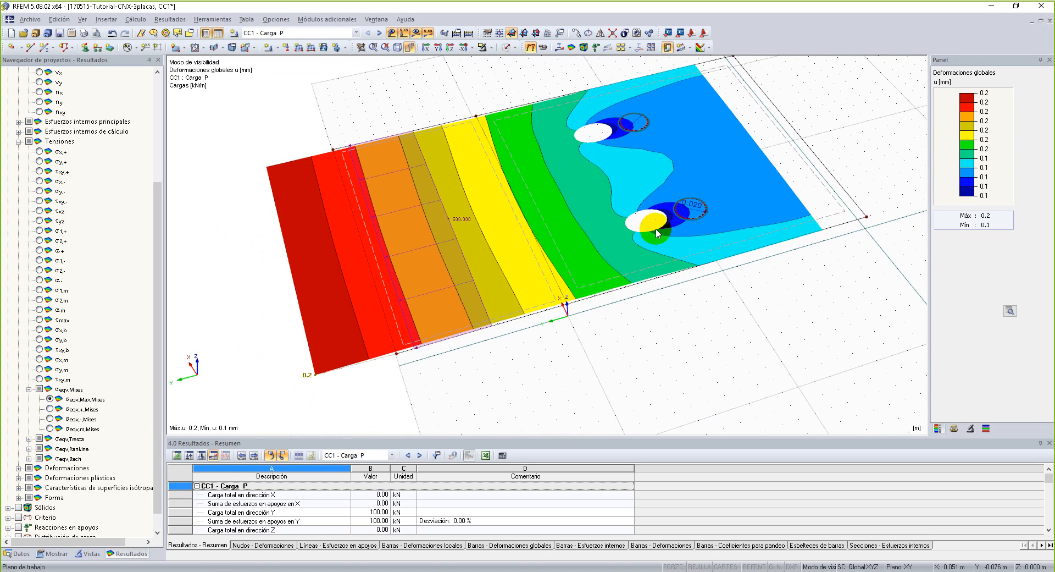
Return to the surface results to show the σeqv,Max,Mises stresses on the middle plate again.
click(571, 47)
scroll(728, 226, up, 5)
scroll(696, 216, up, 2)
scroll(696, 215, down, 6)
scroll(702, 216, up, 1)
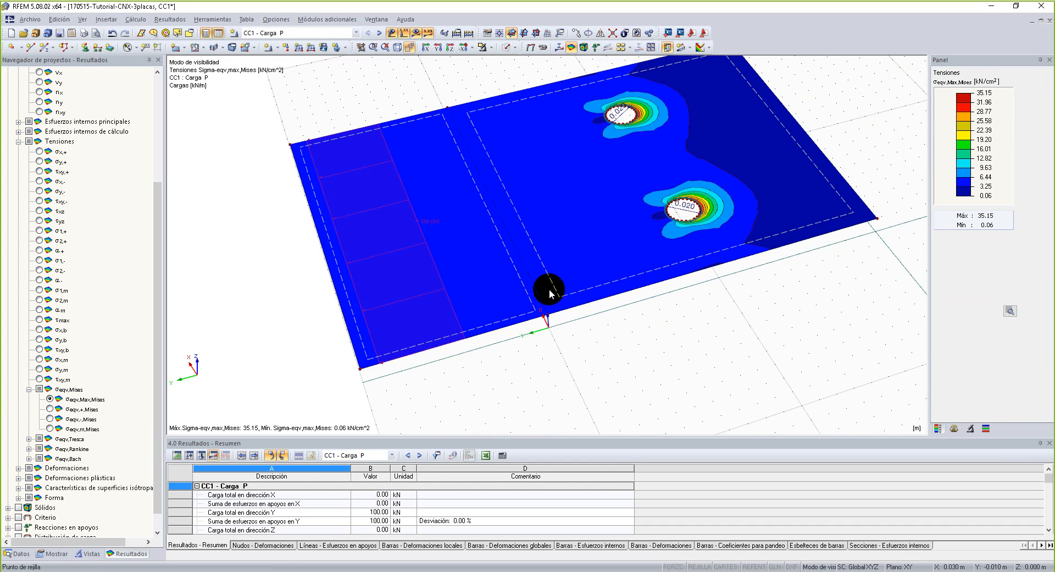
Bring the two outer plates back into view so all three plates show their von Mises stresses, and inspect the whole connection.
click(491, 48)
click(532, 114)
ctrl+middle_drag(716, 387, 609, 365)
right_click(764, 330)
scroll(638, 311, down, 3)
scroll(561, 311, up, 4)
middle_drag(663, 340, 599, 360)
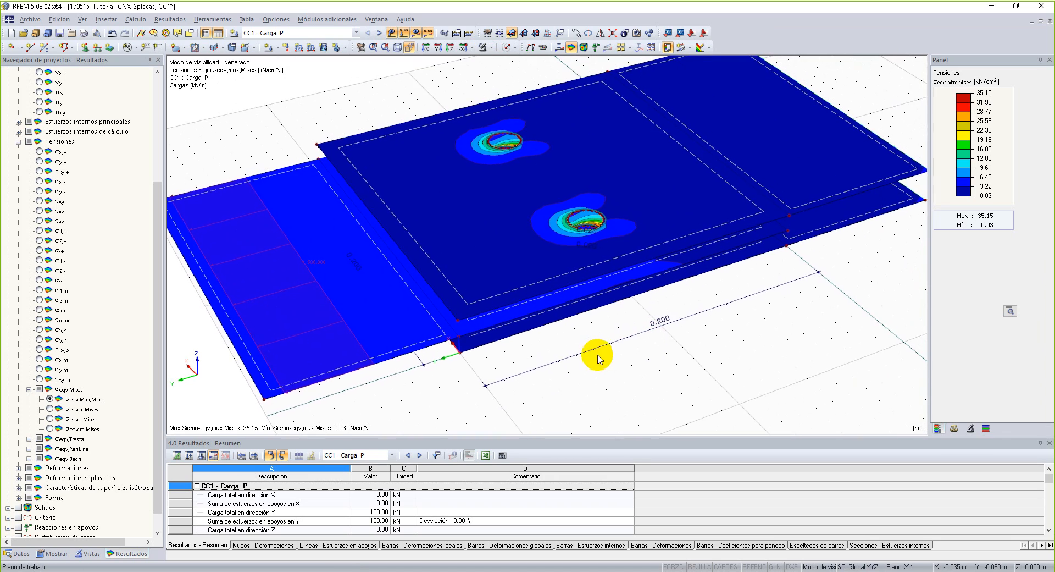
scroll(597, 349, down, 1)
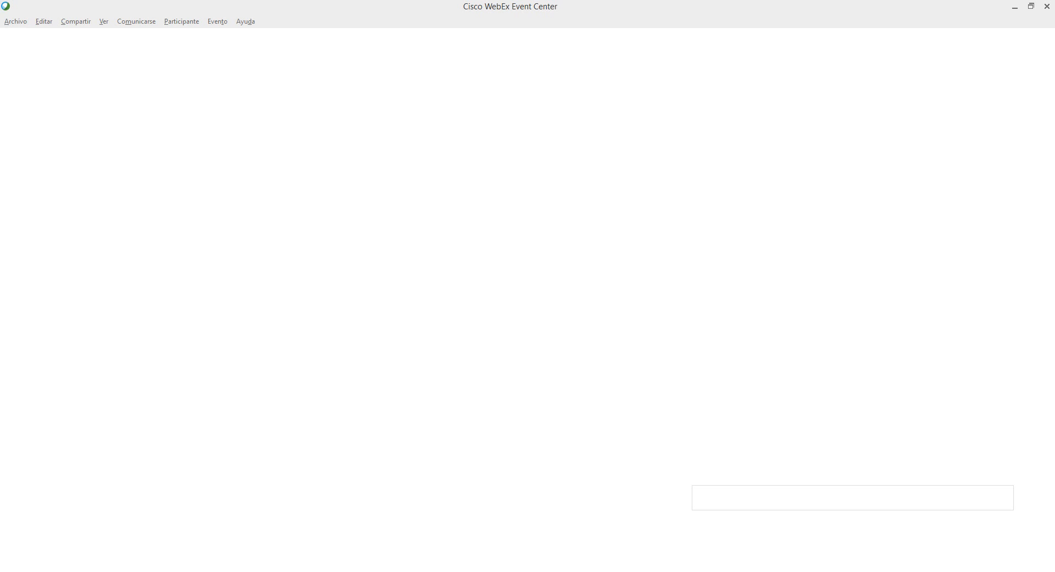
Switch to Cisco WebEx Event Center and look through the Foro, Empresa and p/ Usuarios pages, including the RFEM5 courses and technical support details.
click(358, 45)
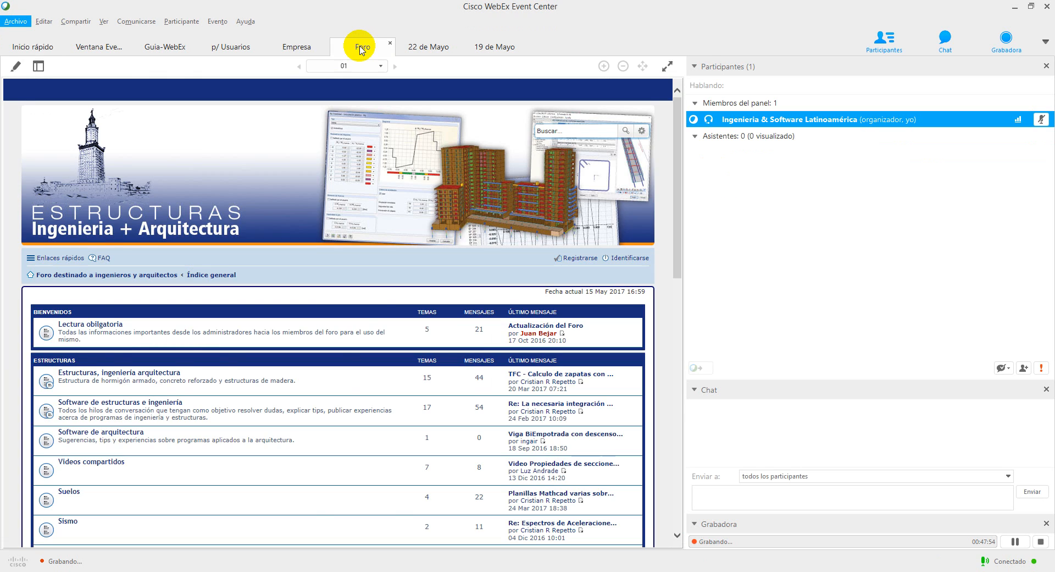
click(299, 48)
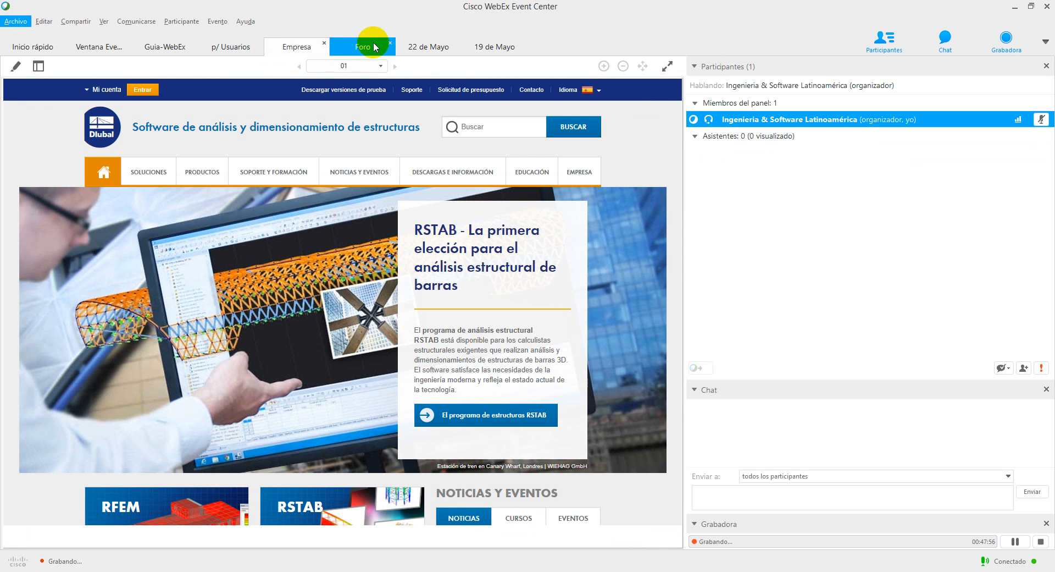
click(230, 45)
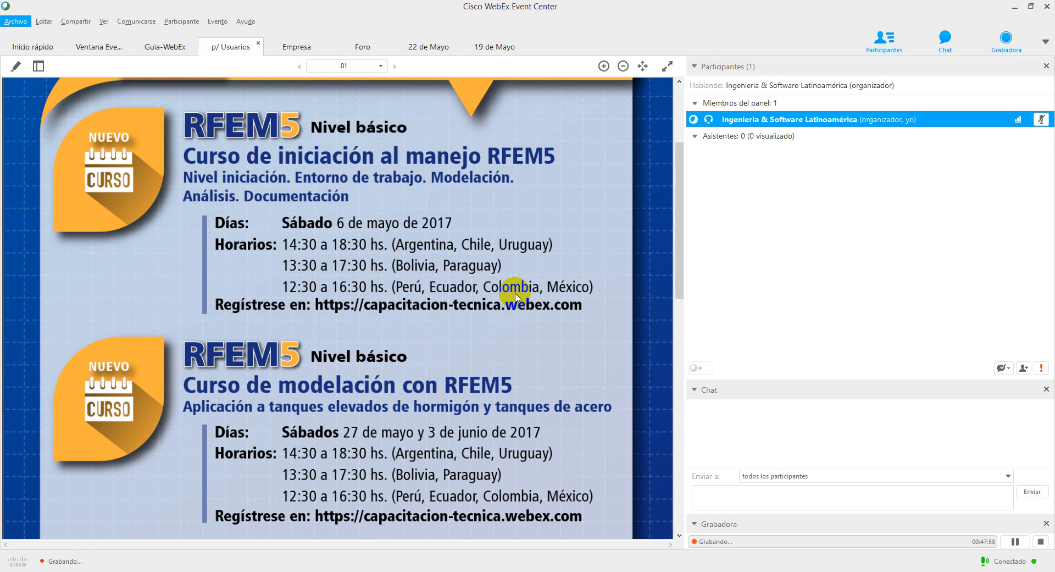
scroll(517, 297, down, 1)
drag(683, 224, 681, 409)
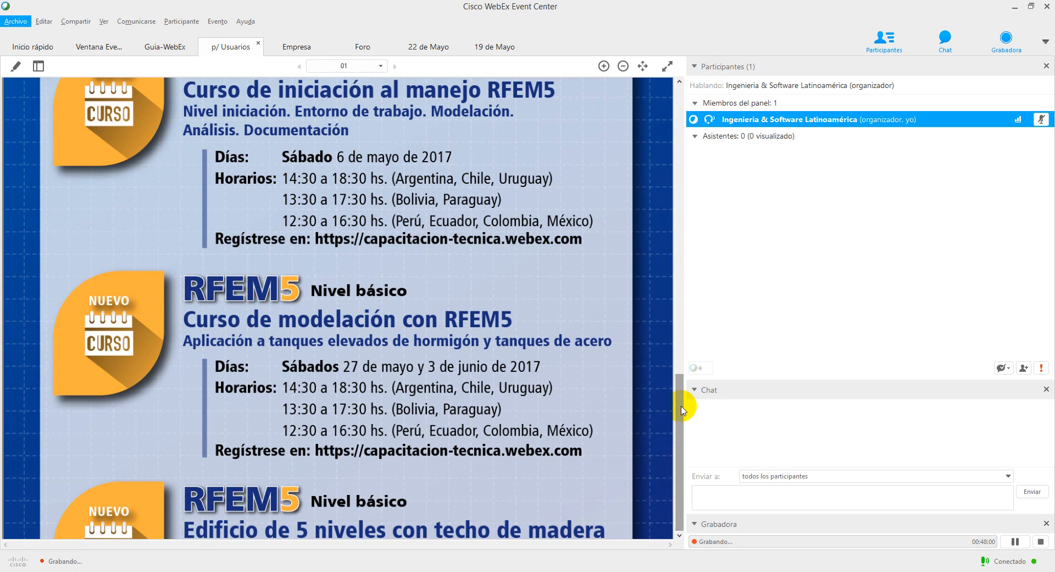
scroll(438, 314, up, 1)
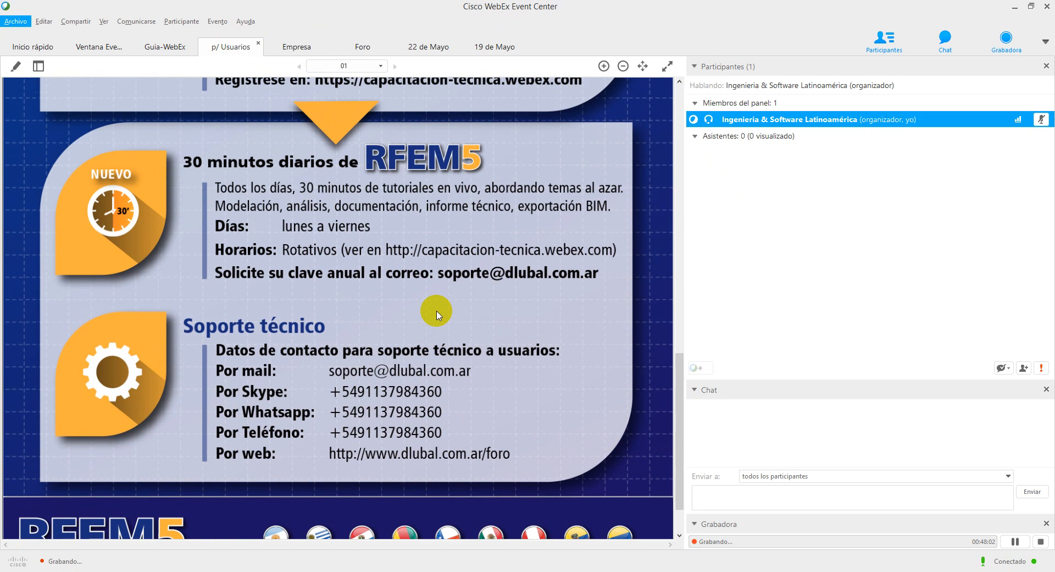
scroll(441, 303, down, 1)
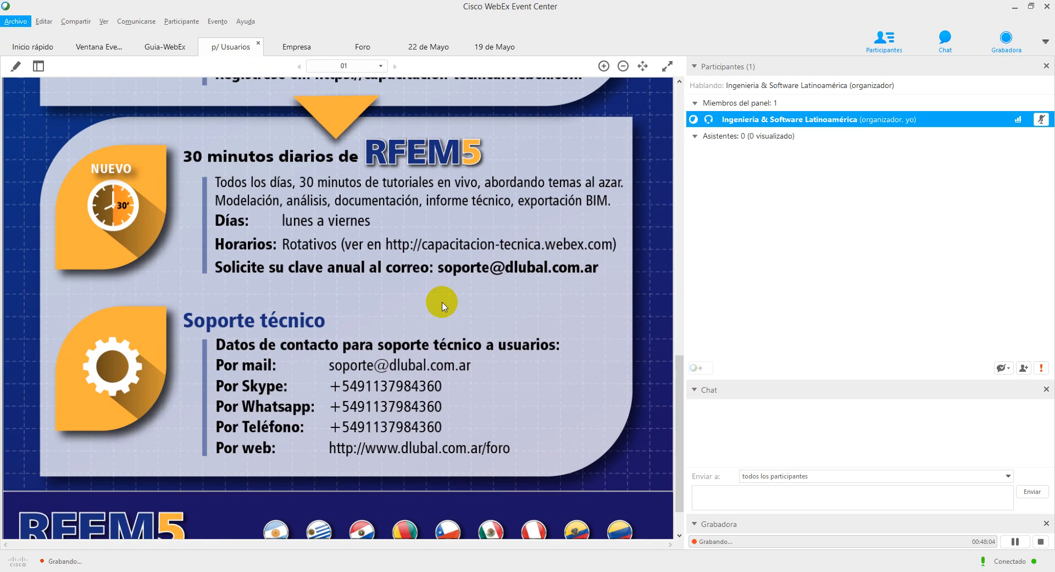